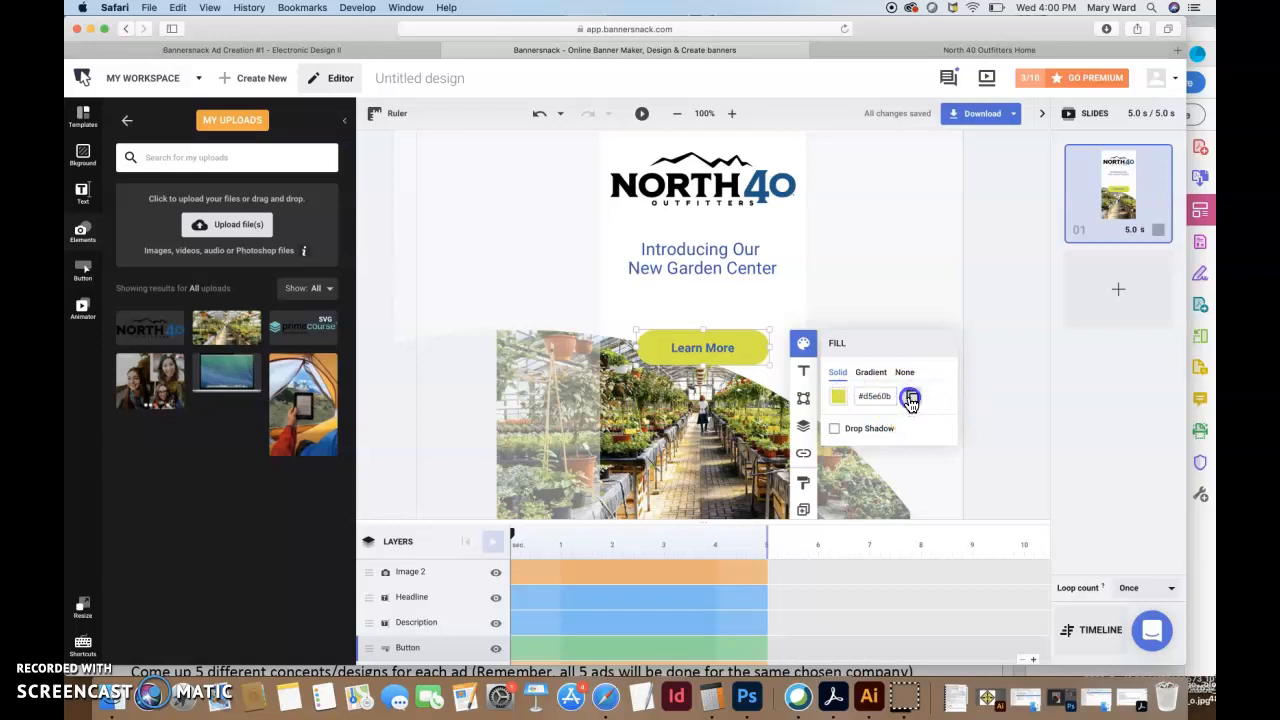
- Set the drop shadow colour of the large white curved shape to #d5e60b
{"action": "left_click", "coordinate": [567, 290]}
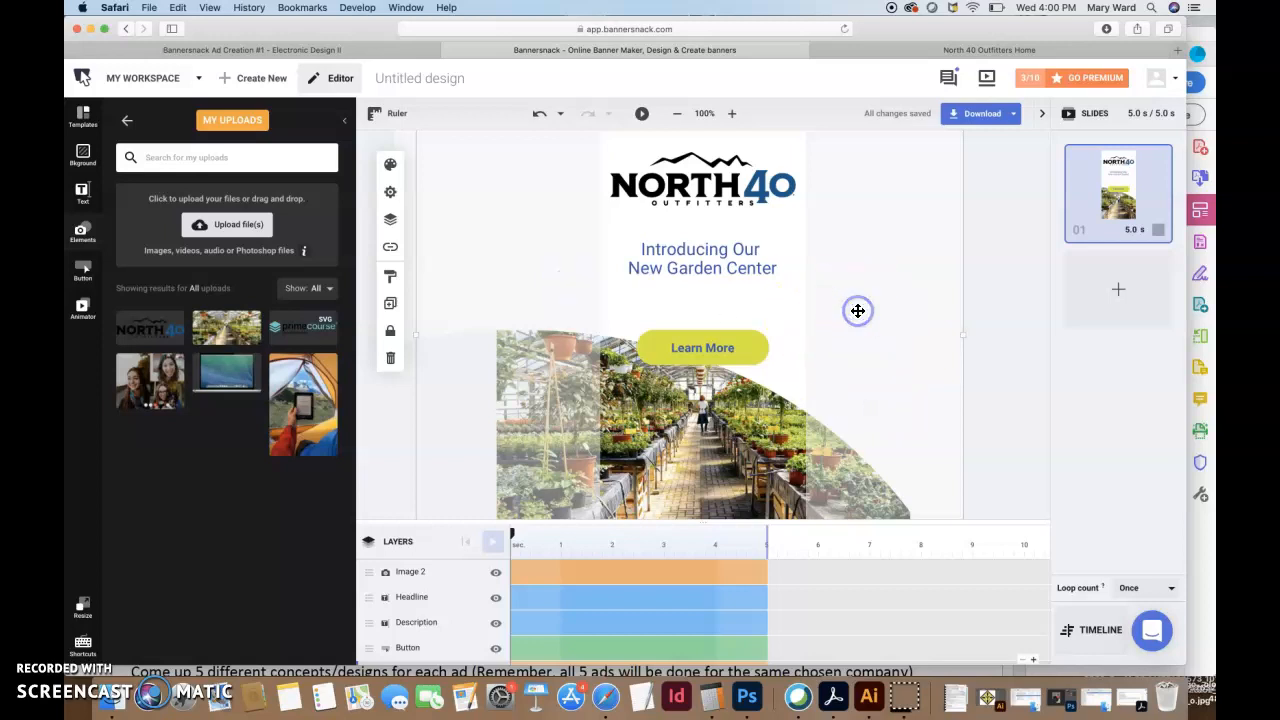
{"action": "left_click", "coordinate": [390, 164]}
{"action": "left_click", "coordinate": [428, 291]}
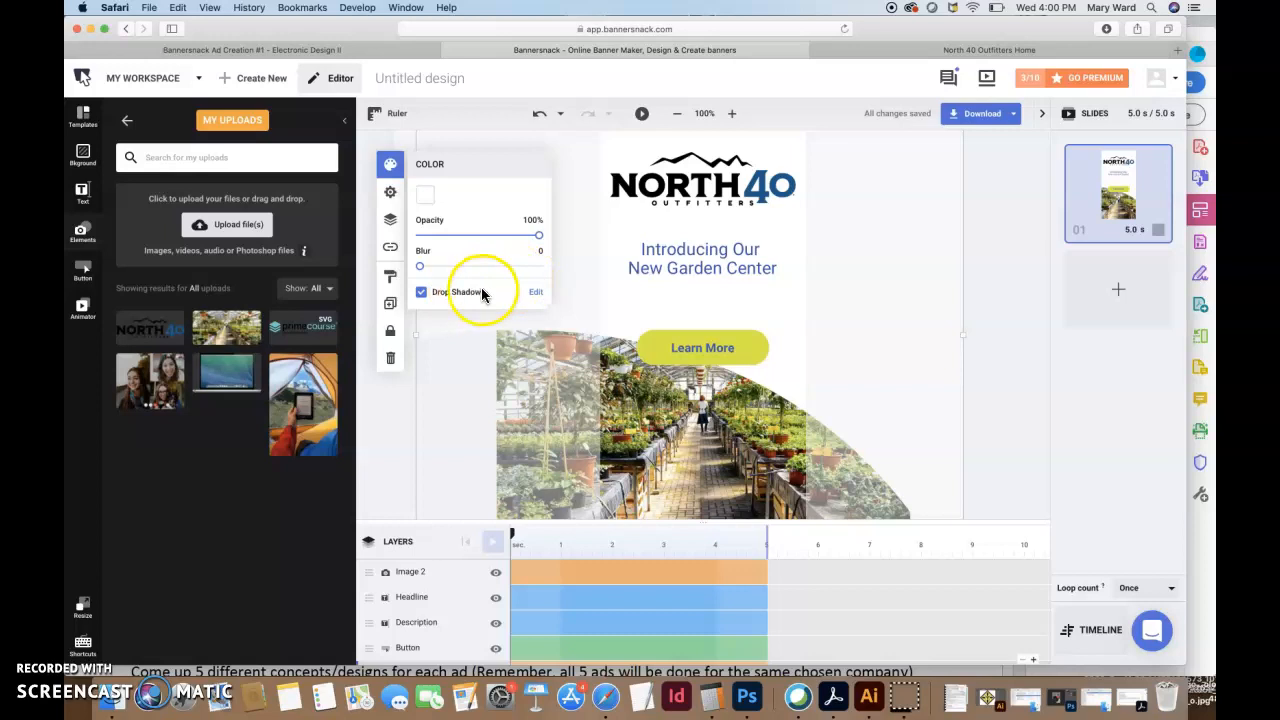
{"action": "left_click", "coordinate": [535, 292]}
{"action": "left_click", "coordinate": [427, 318]}
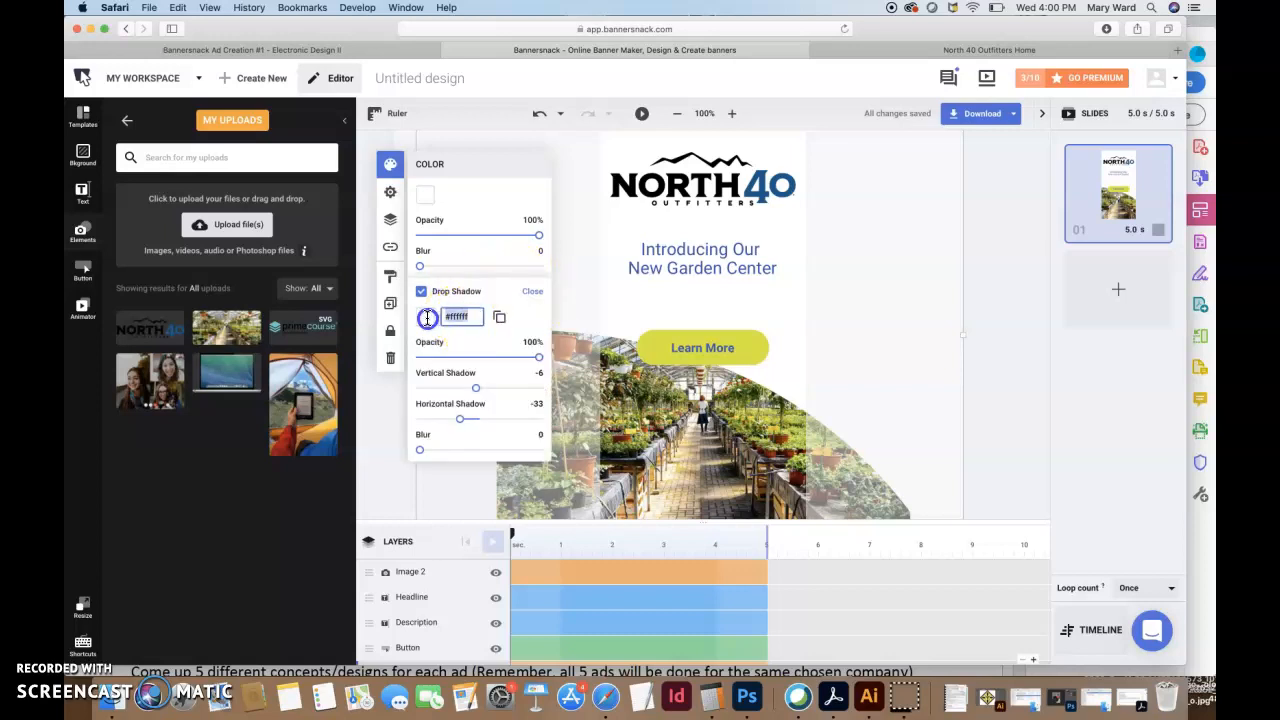
{"action": "key", "text": "Return"}
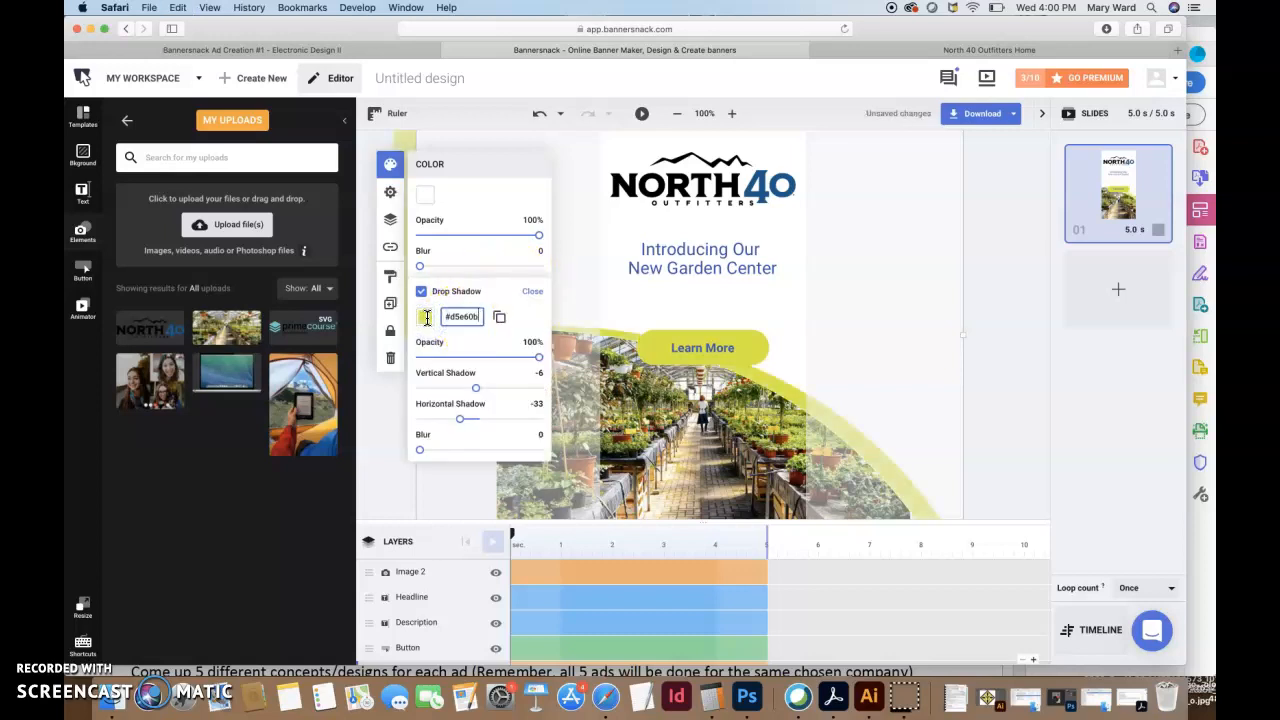
- Fill the Learn More button with the dark blue from the recent colours
{"action": "left_click", "coordinate": [760, 347]}
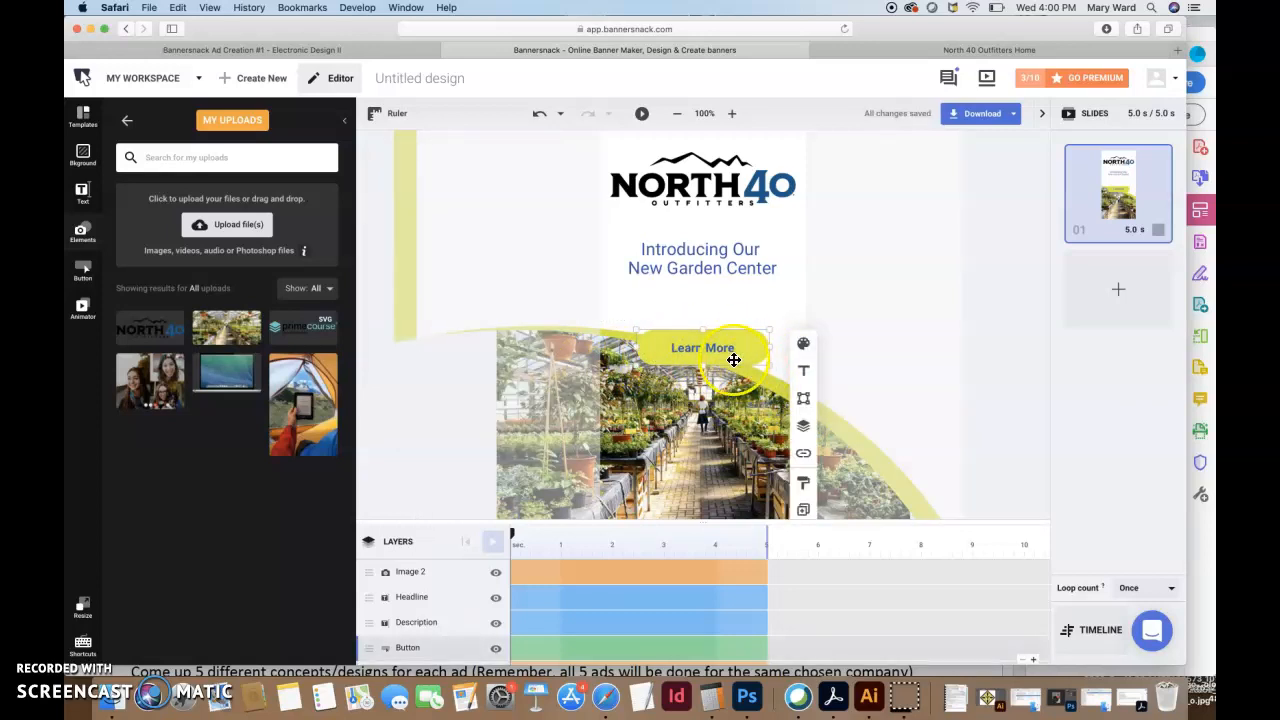
{"action": "left_click", "coordinate": [803, 343]}
{"action": "left_click", "coordinate": [839, 397]}
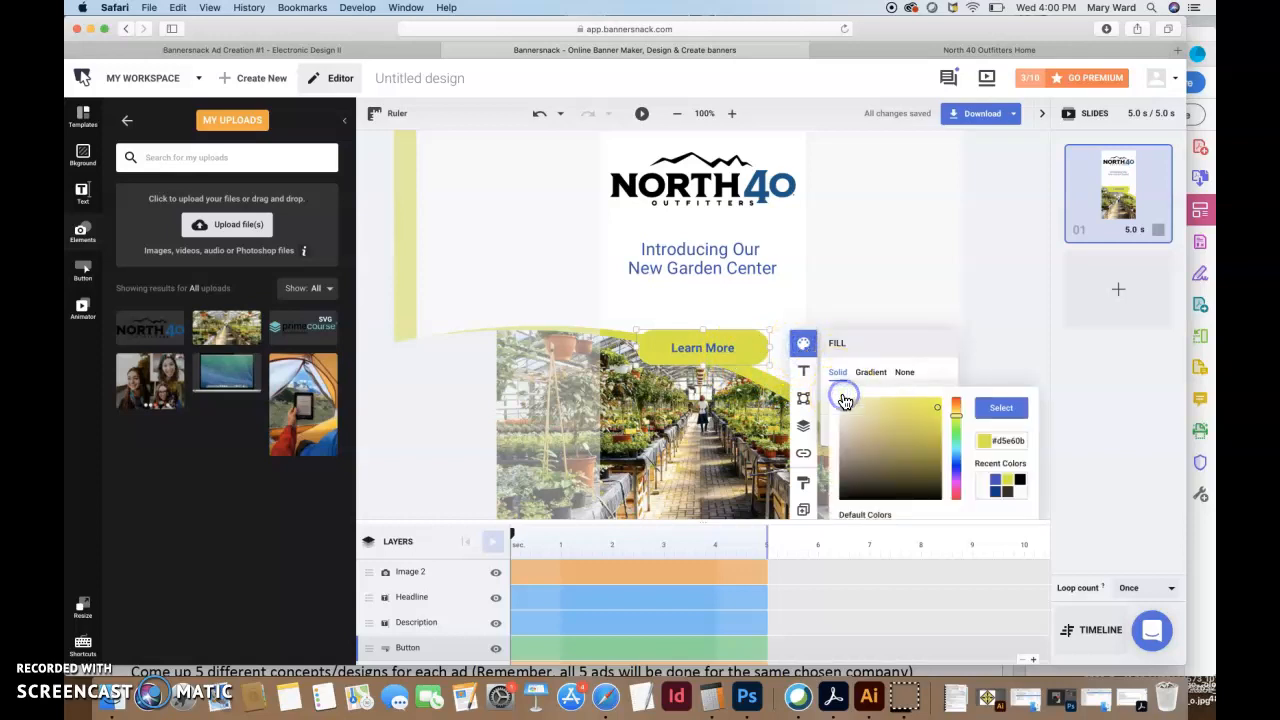
{"action": "left_click", "coordinate": [996, 491]}
{"action": "left_click", "coordinate": [1000, 409]}
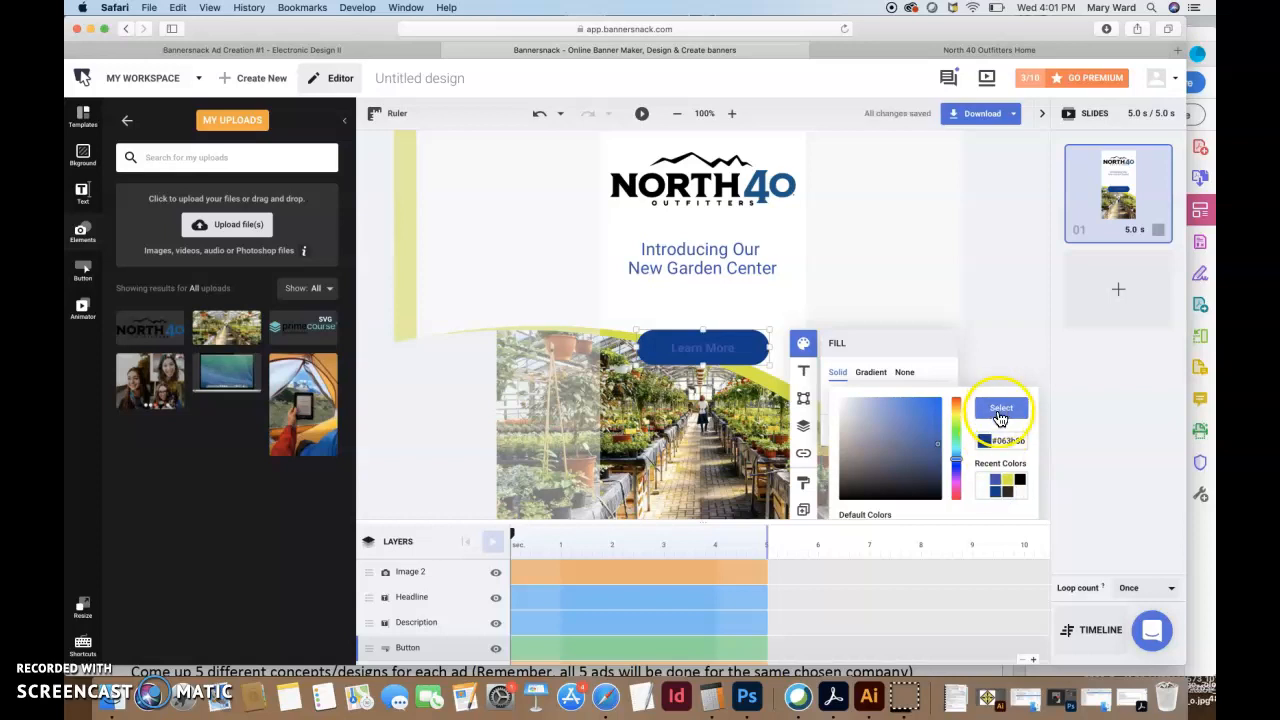
- Set the Learn More button's text colour to white, #ffffff
{"action": "left_click", "coordinate": [803, 372]}
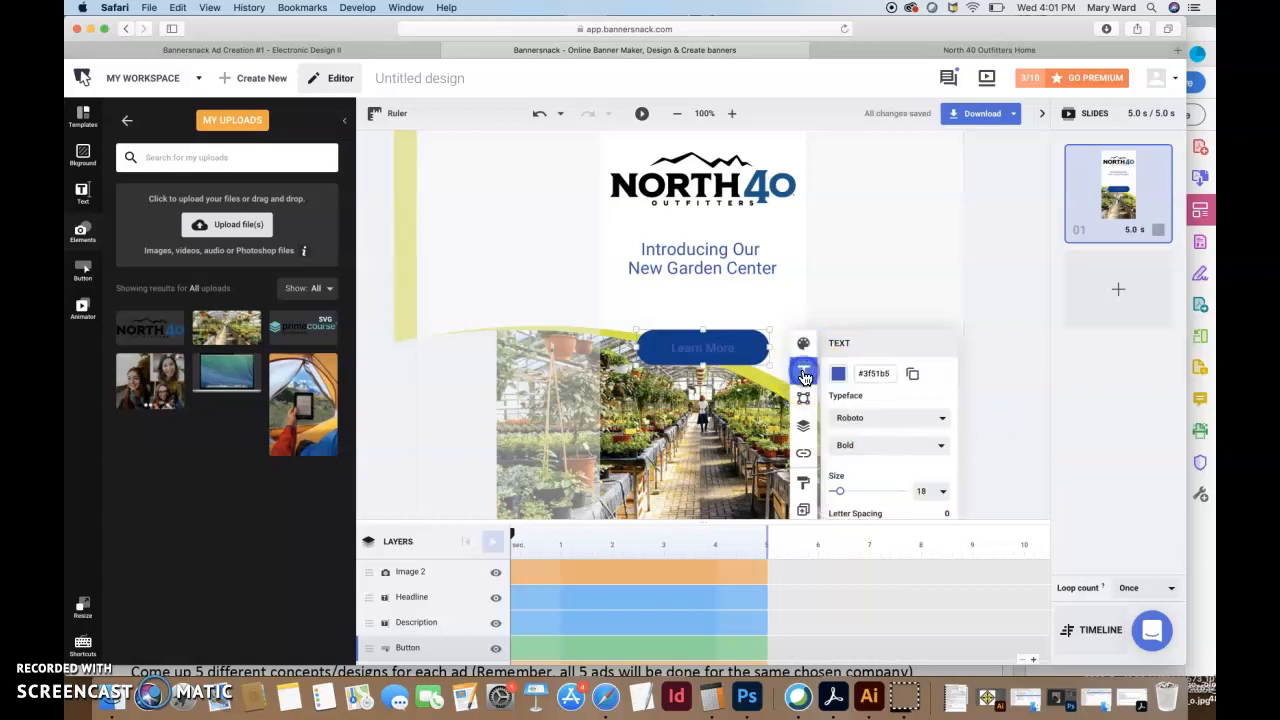
{"action": "left_click", "coordinate": [838, 375]}
{"action": "left_click", "coordinate": [845, 510]}
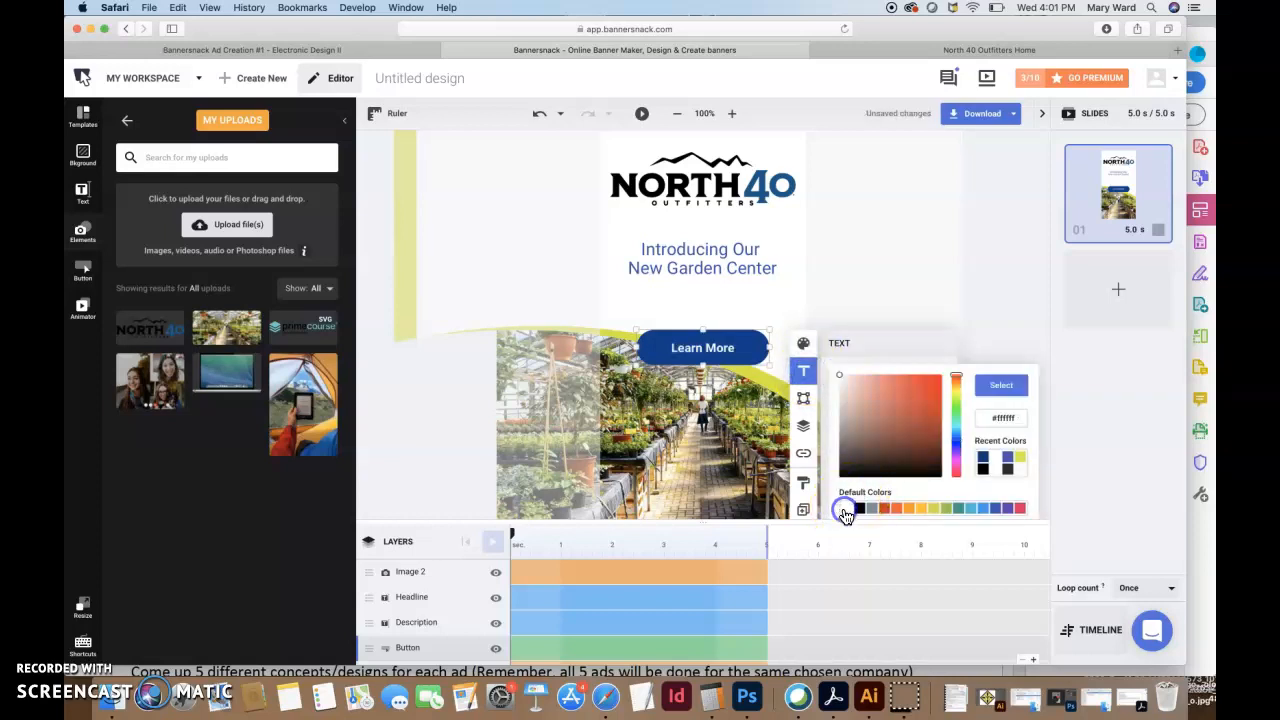
{"action": "left_click", "coordinate": [1000, 382]}
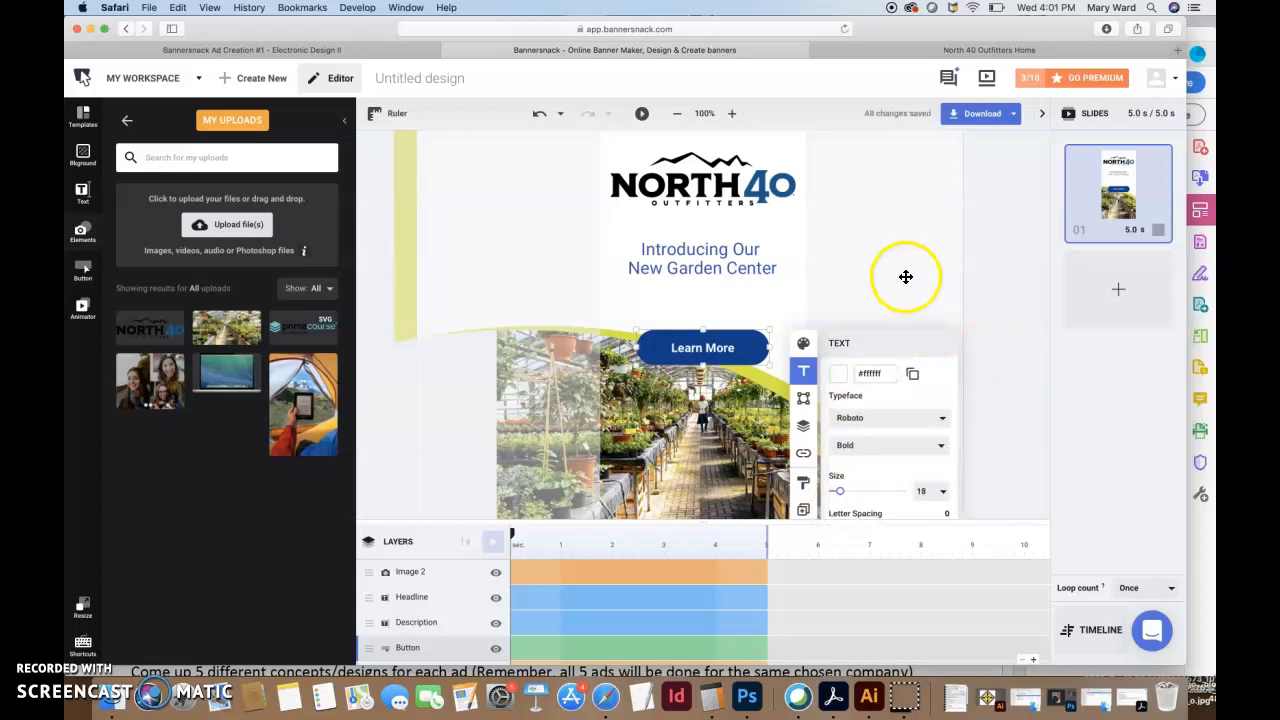
- Adjust the white curved shape's drop shadow to a vertical offset of -14, a horizontal offset of -36 and a blur of 0
{"action": "left_click", "coordinate": [904, 279]}
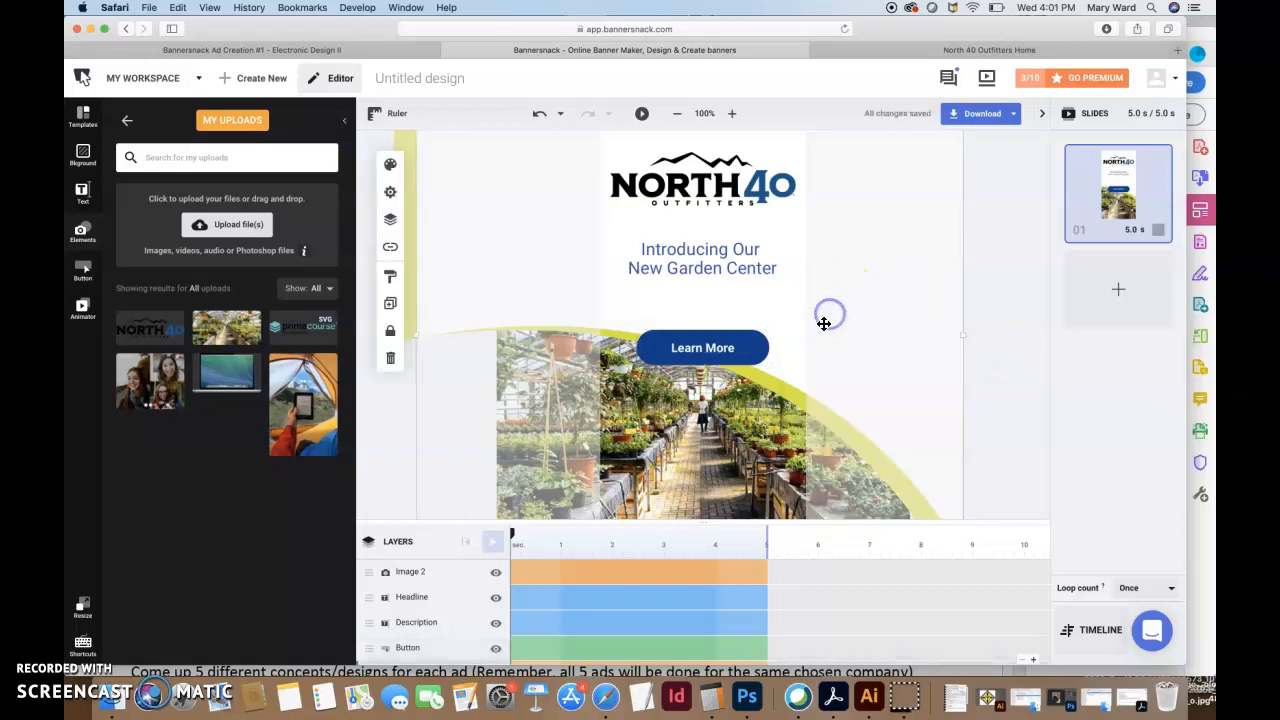
{"action": "left_click", "coordinate": [390, 165]}
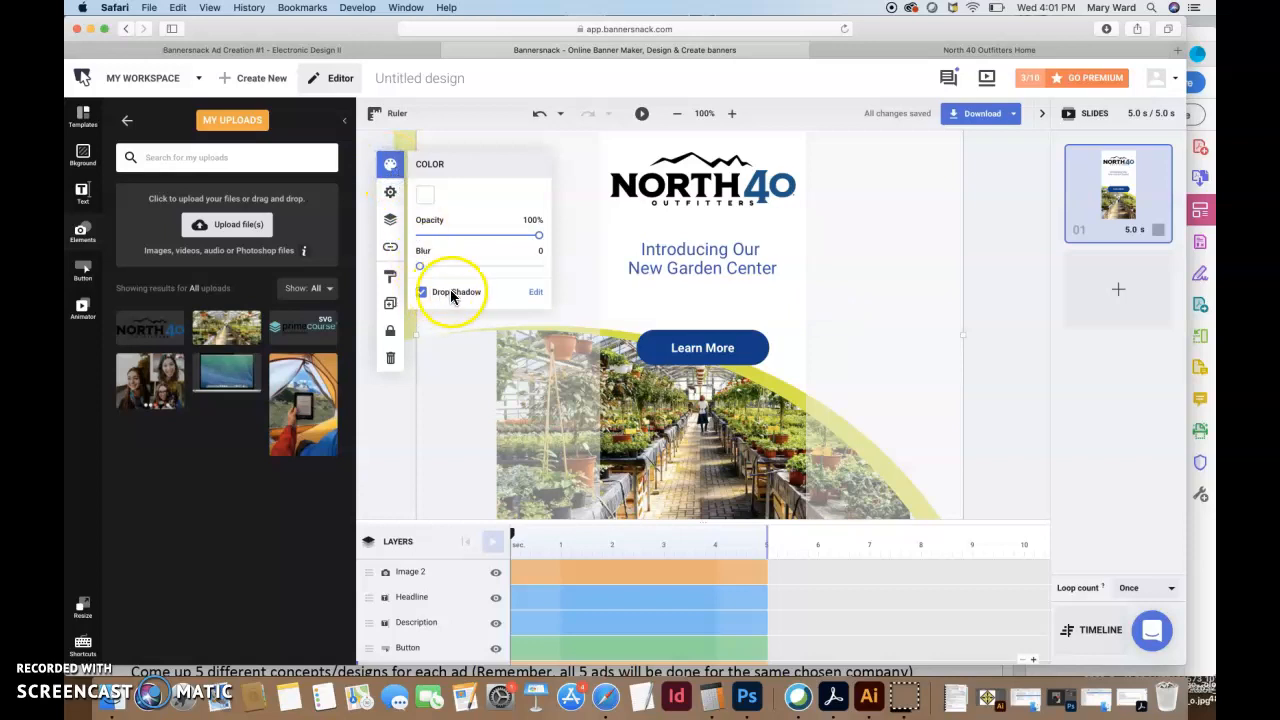
{"action": "left_click", "coordinate": [535, 292]}
{"action": "mouse_move", "coordinate": [474, 387]}
{"action": "left_mouse_down"}
{"action": "mouse_move", "coordinate": [490, 385]}
{"action": "mouse_move", "coordinate": [457, 386]}
{"action": "mouse_move", "coordinate": [477, 393]}
{"action": "left_mouse_up"}
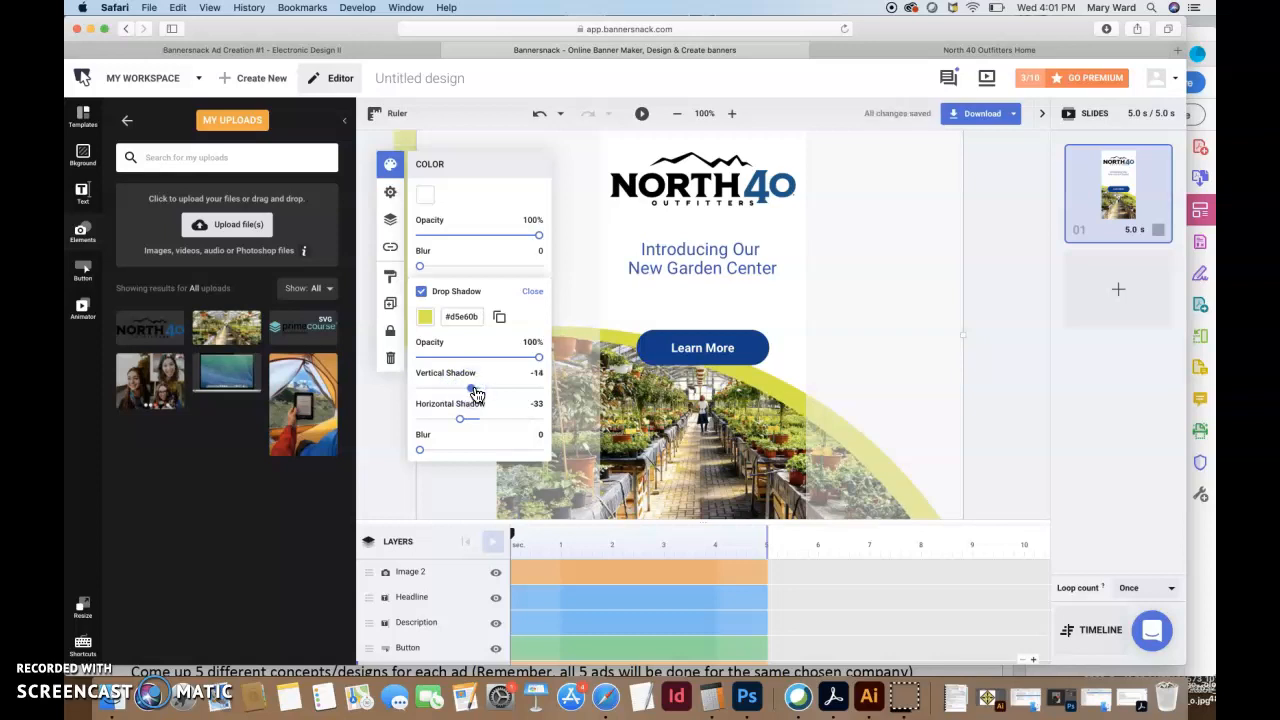
{"action": "left_click", "coordinate": [480, 422]}
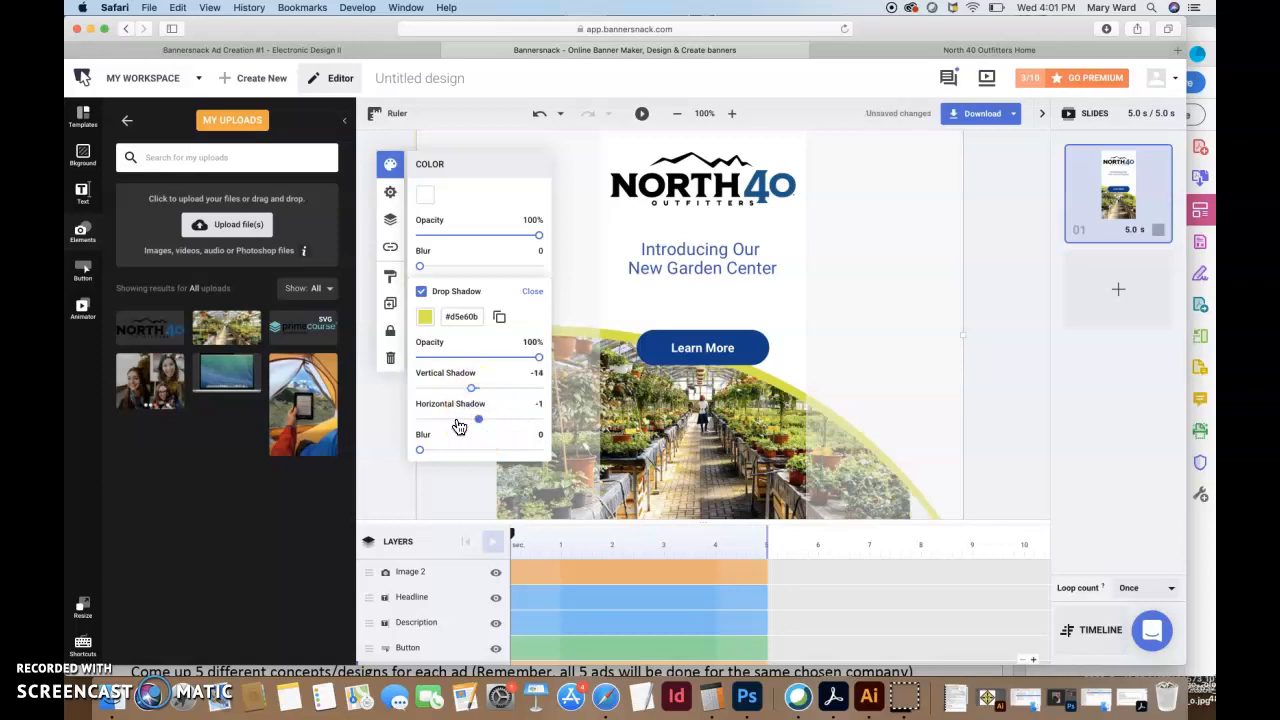
{"action": "left_click", "coordinate": [458, 421]}
{"action": "left_click", "coordinate": [439, 450]}
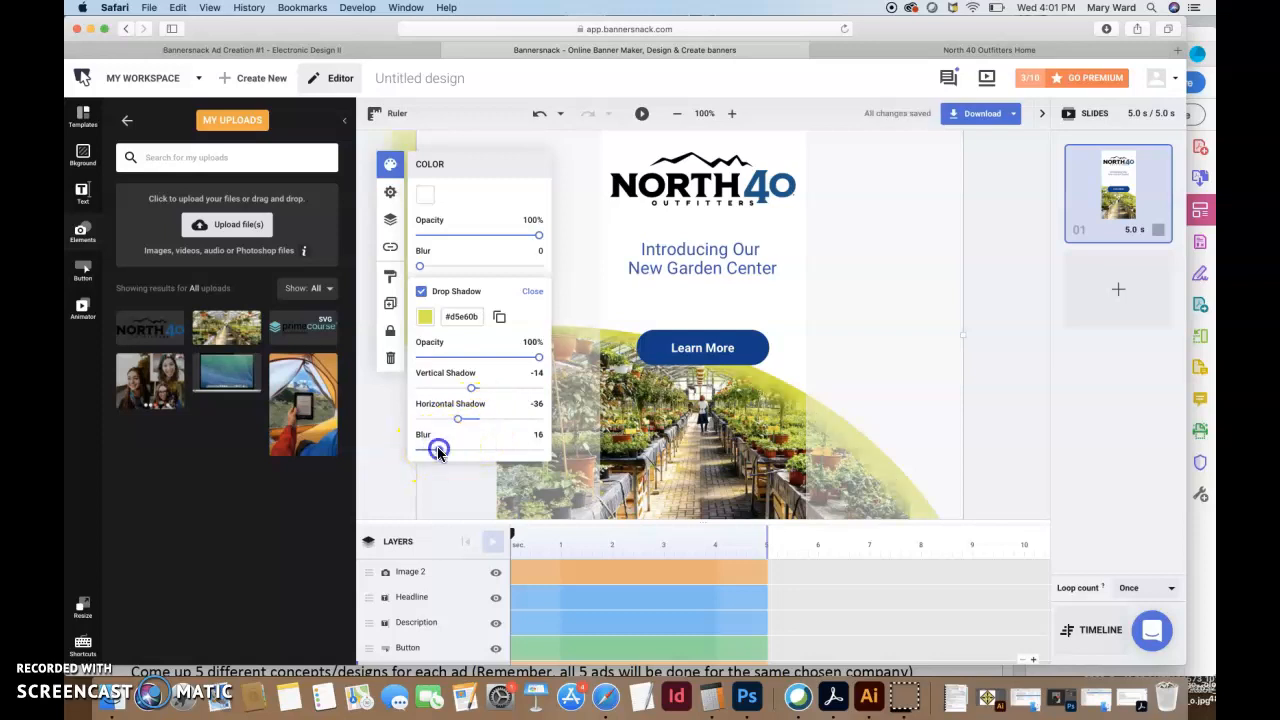
{"action": "left_click_drag", "start_coordinate": [419, 452], "coordinate": [405, 450]}
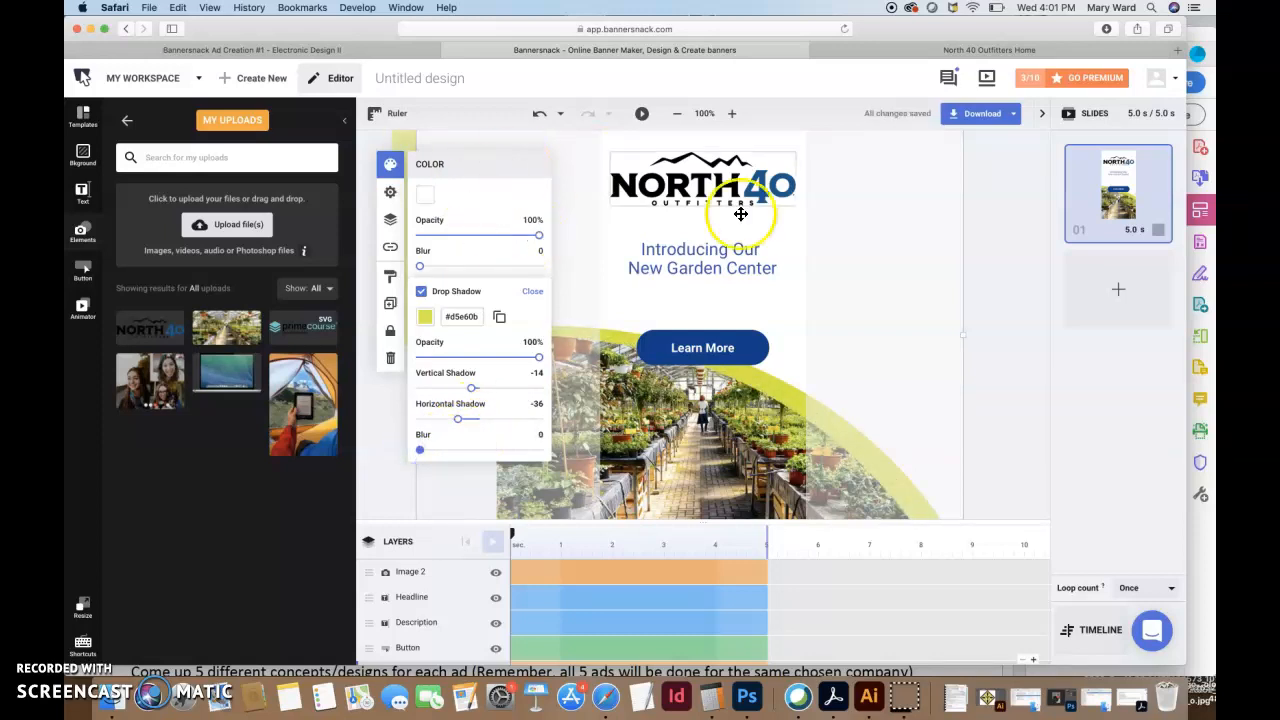
- Change the curved shape's vertical shadow to -9, and try a lower shadow opacity before restoring it
{"action": "left_click", "coordinate": [878, 318]}
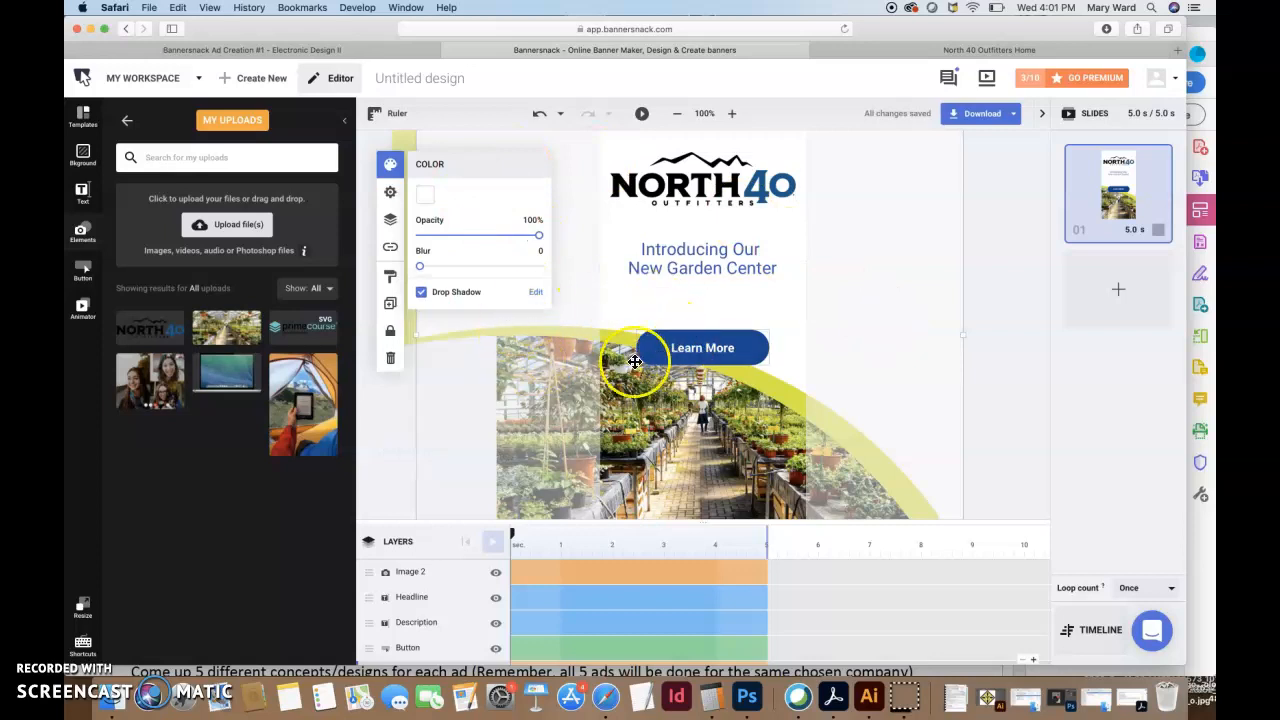
{"action": "left_click", "coordinate": [535, 292]}
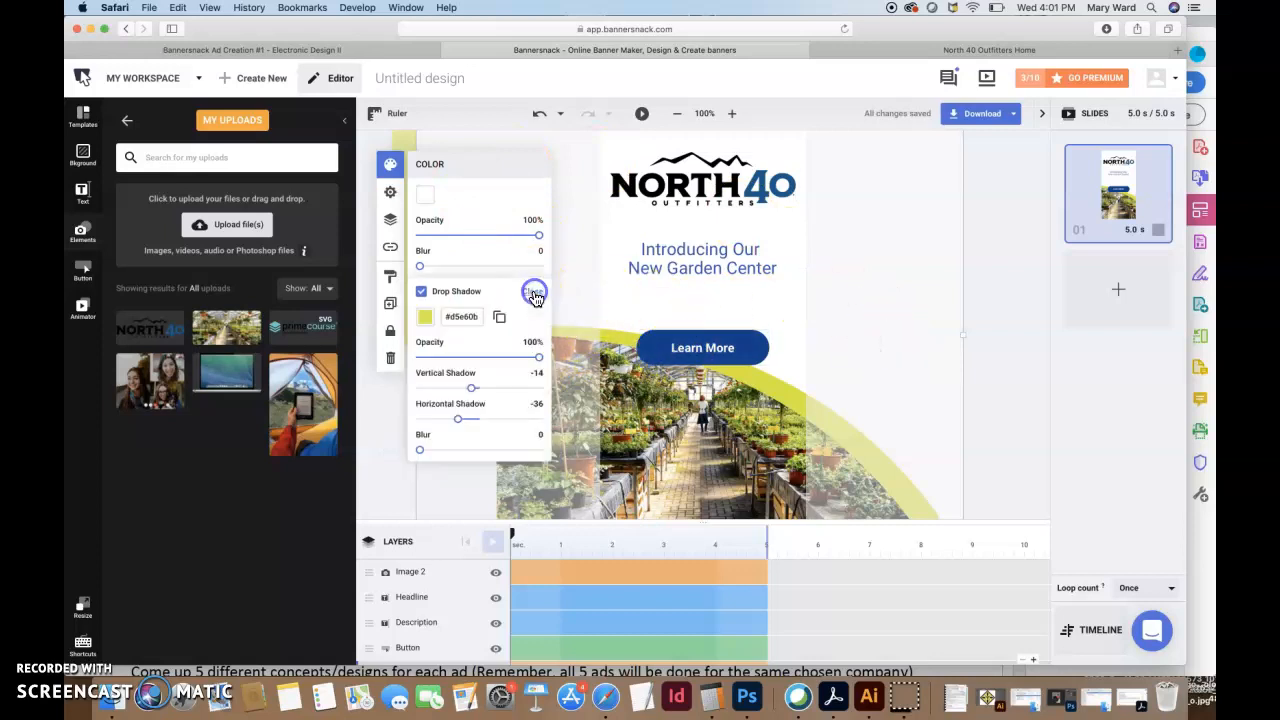
{"action": "left_click_drag", "start_coordinate": [450, 394], "coordinate": [474, 390]}
{"action": "left_click_drag", "start_coordinate": [538, 357], "coordinate": [511, 360]}
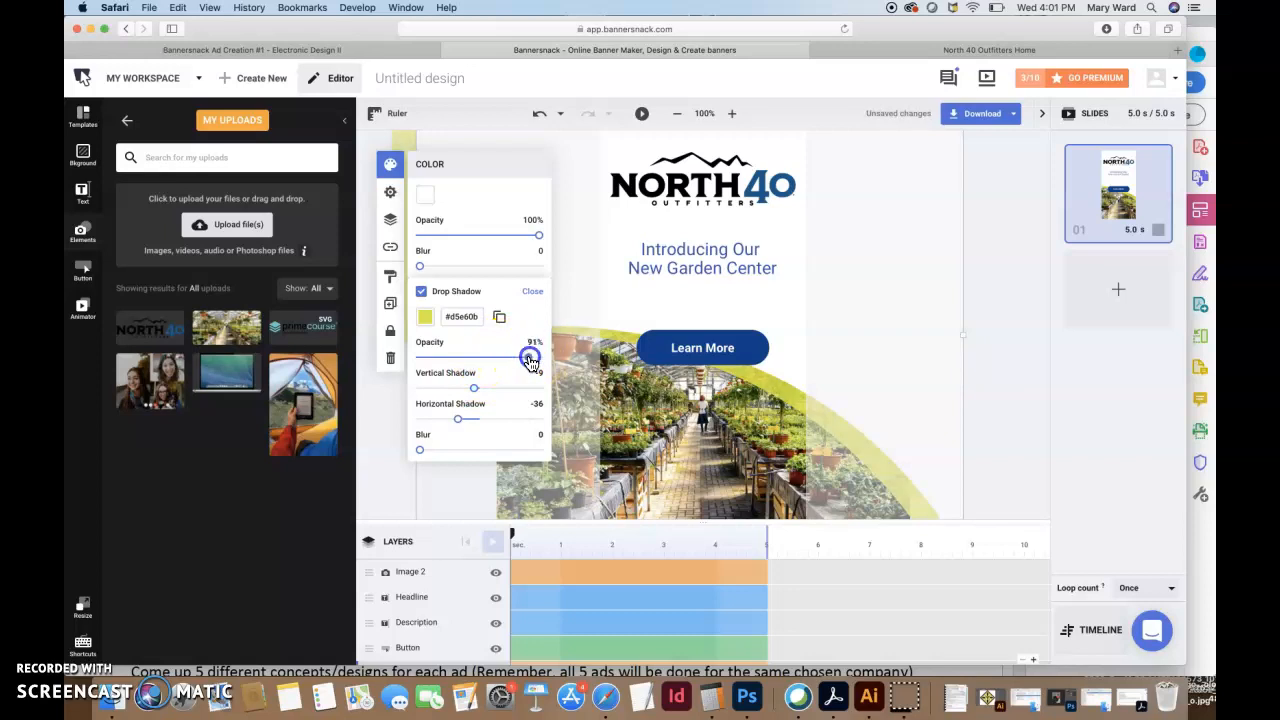
{"action": "left_click_drag", "start_coordinate": [508, 363], "coordinate": [540, 366]}
- Nudge the white curved shape slightly to the left on the banner
{"action": "left_click", "coordinate": [867, 369]}
{"action": "left_click", "coordinate": [997, 412]}
{"action": "mouse_move", "coordinate": [908, 400]}
{"action": "left_mouse_down"}
{"action": "mouse_move", "coordinate": [900, 380]}
{"action": "mouse_move", "coordinate": [903, 400]}
{"action": "left_mouse_up"}
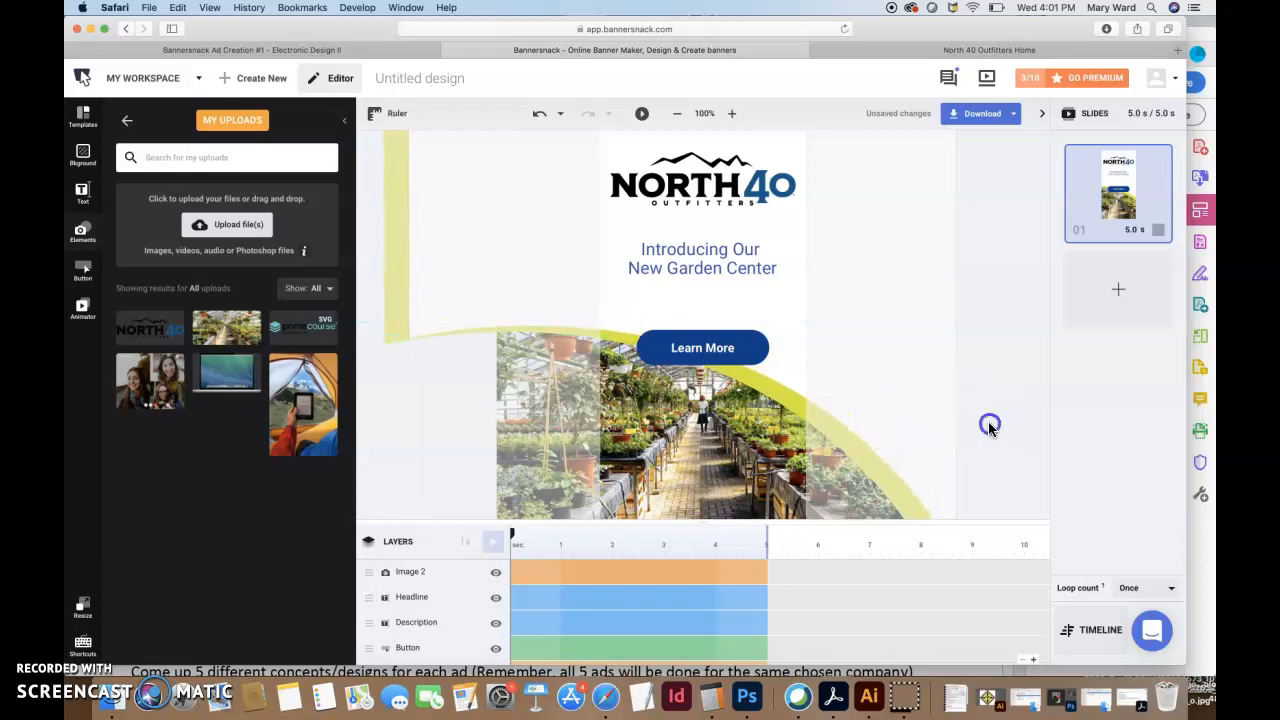
- Examine the whole banner from the logo down to the lower end of the green curve
{"action": "scroll", "coordinate": [971, 435], "scroll_direction": "down", "scroll_amount": 3}
{"action": "scroll", "coordinate": [971, 435], "scroll_direction": "up", "scroll_amount": 3}
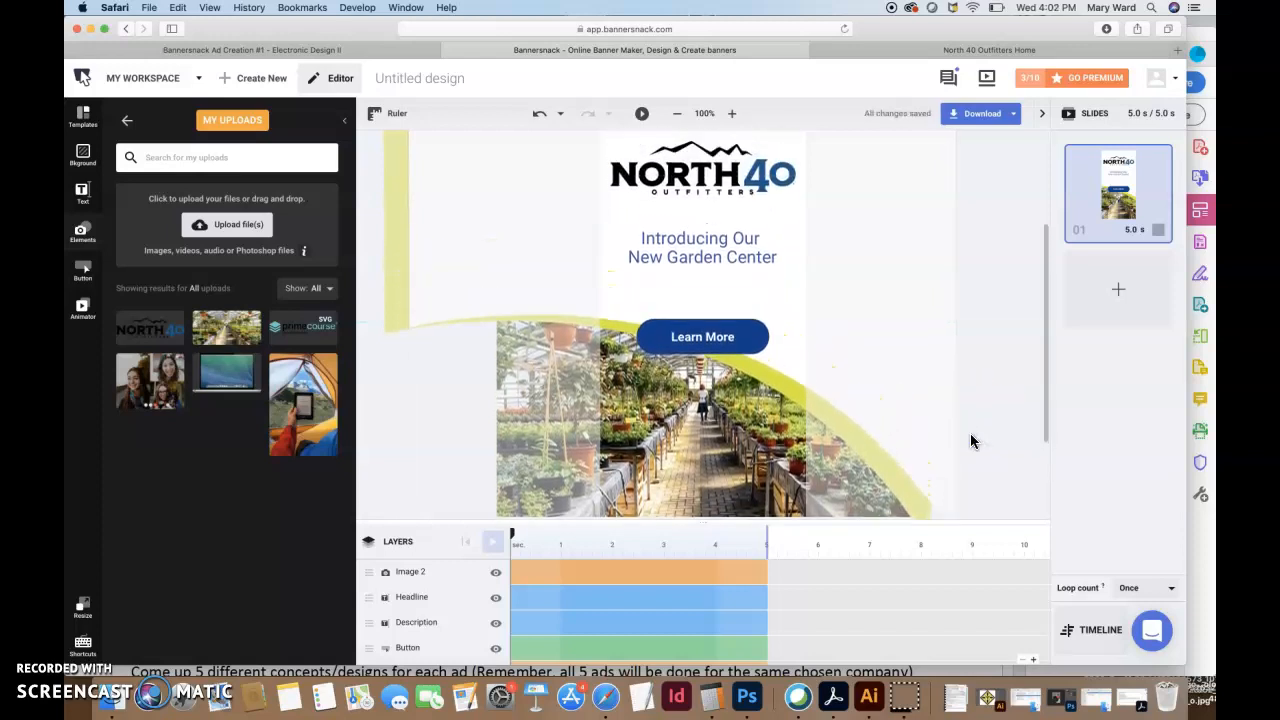
{"action": "scroll", "coordinate": [970, 434], "scroll_direction": "up", "scroll_amount": 3}
{"action": "scroll", "coordinate": [970, 434], "scroll_direction": "down", "scroll_amount": 3}
{"action": "left_click", "coordinate": [970, 434]}
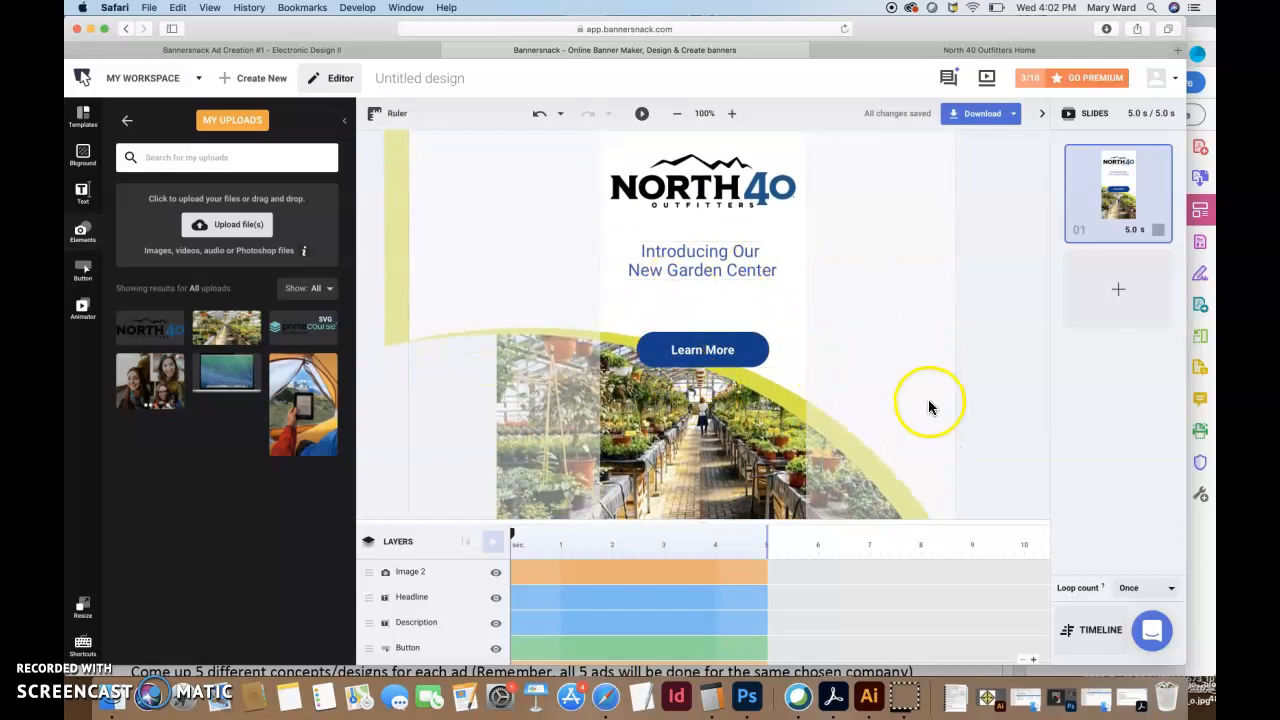
{"action": "scroll", "coordinate": [971, 437], "scroll_direction": "down", "scroll_amount": 3}
{"action": "scroll", "coordinate": [970, 441], "scroll_direction": "up", "scroll_amount": 2}
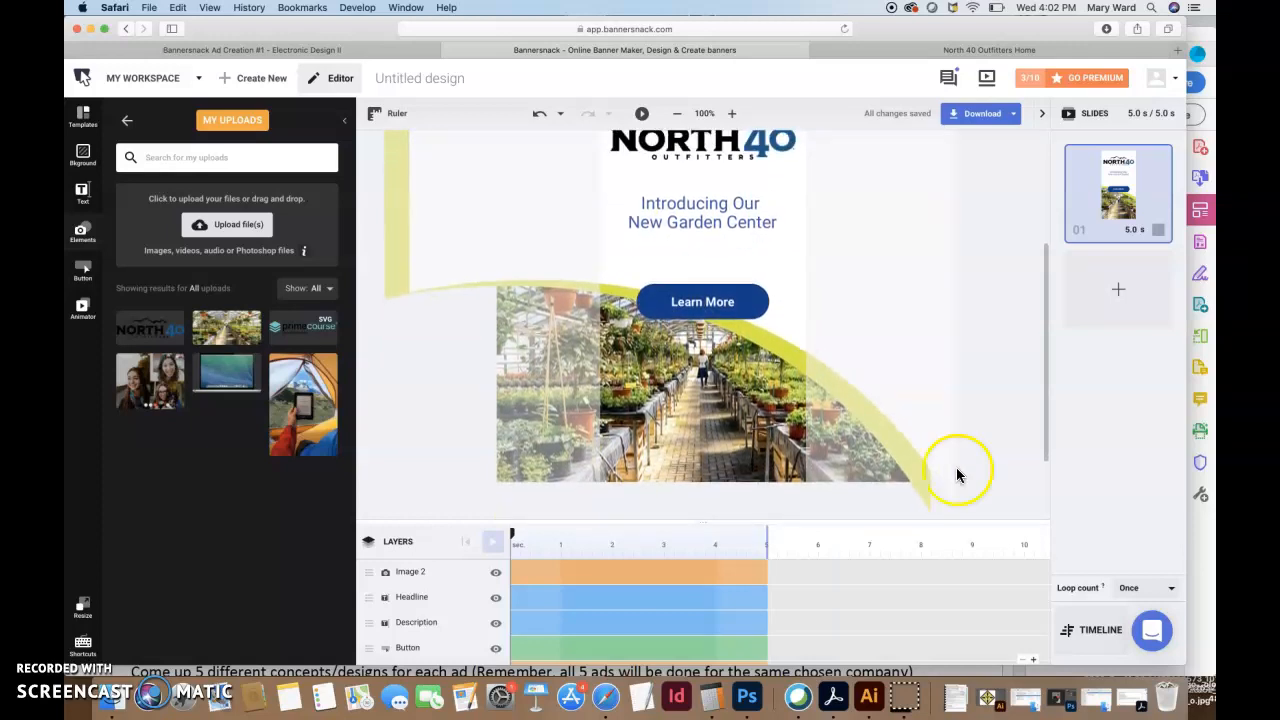
- Switch to Photoshop and browse for a file to open in the images folder of North 40 Animated Ads, under GDSN 340 in Documents
{"action": "left_click", "coordinate": [747, 697]}
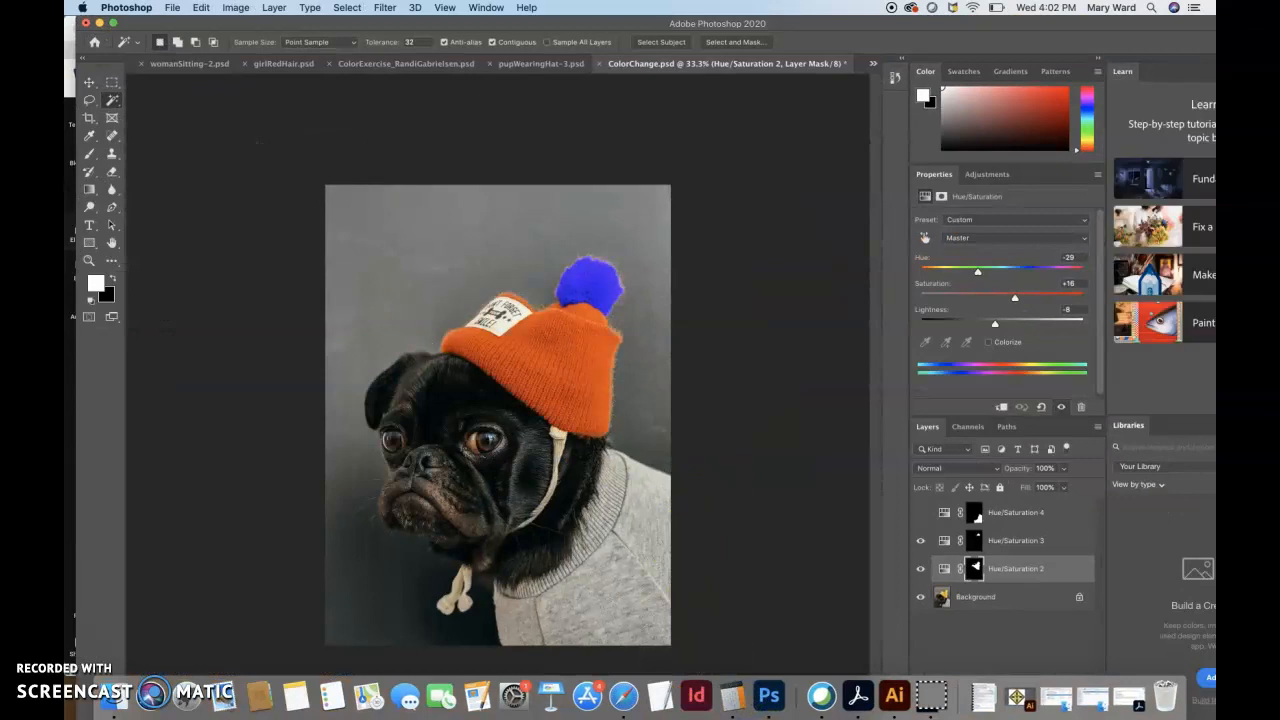
{"action": "left_click", "coordinate": [168, 9]}
{"action": "left_click", "coordinate": [190, 44]}
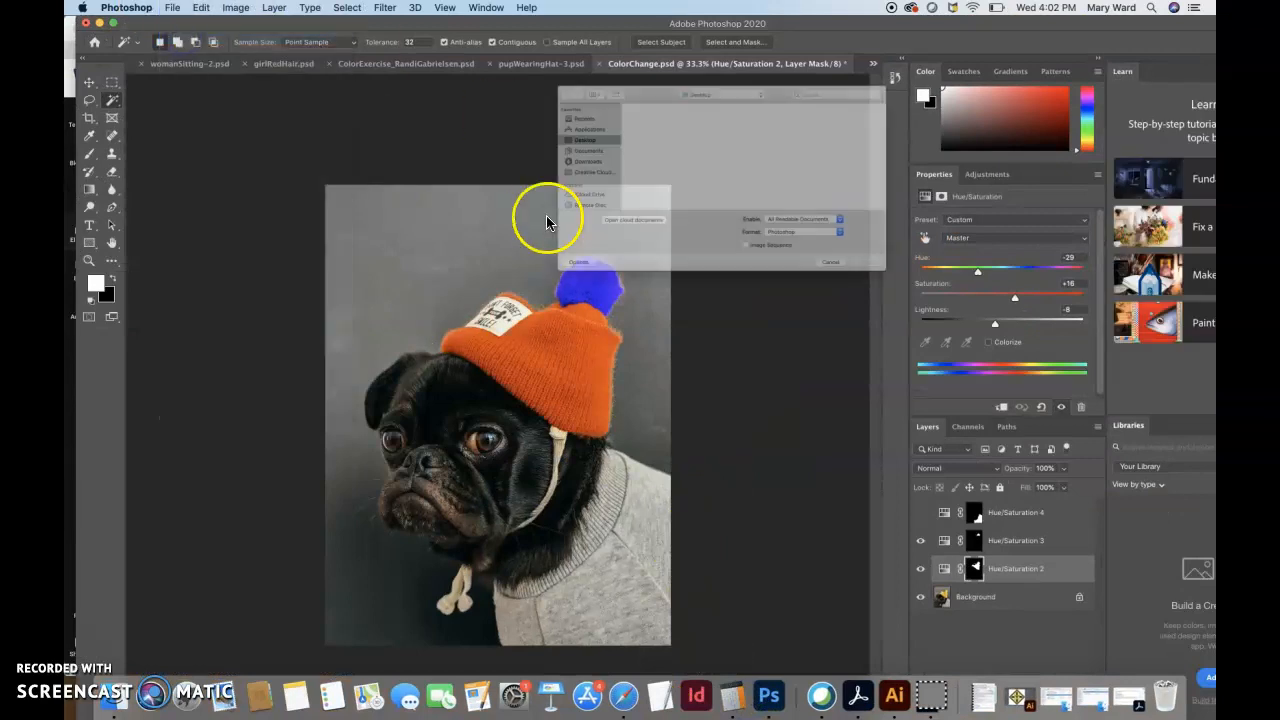
{"action": "left_click", "coordinate": [508, 134]}
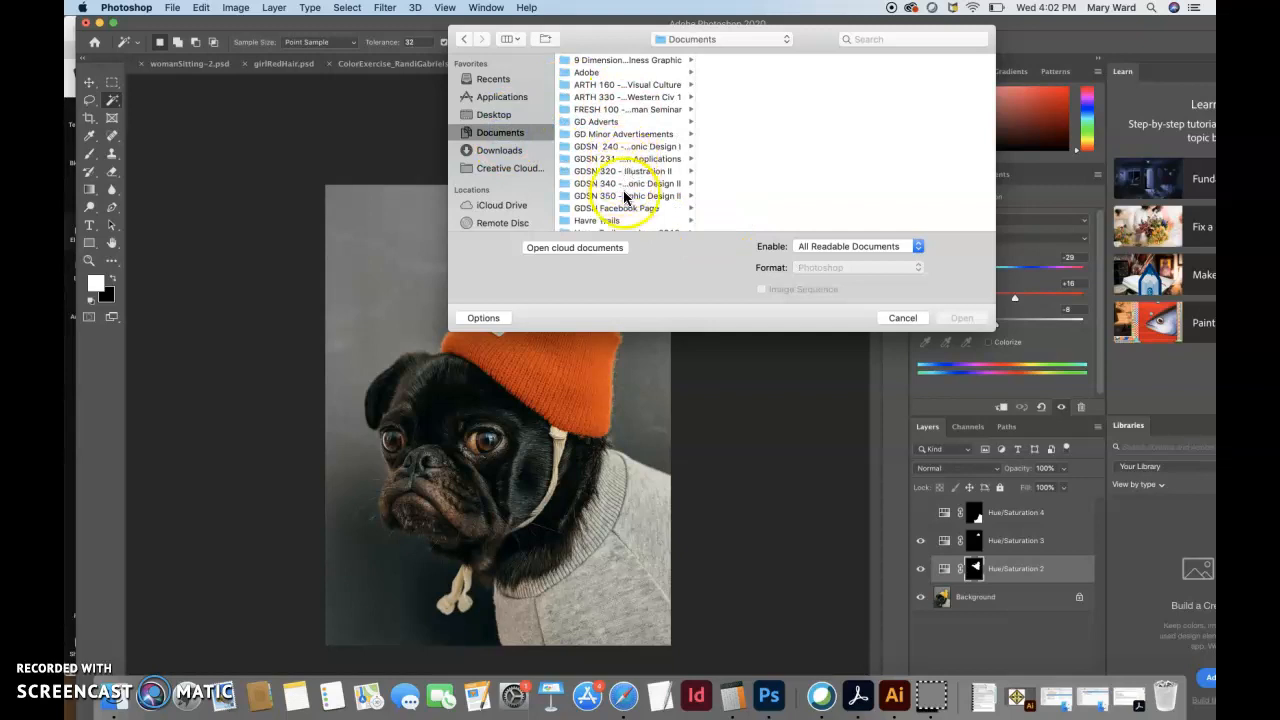
{"action": "left_click", "coordinate": [619, 185]}
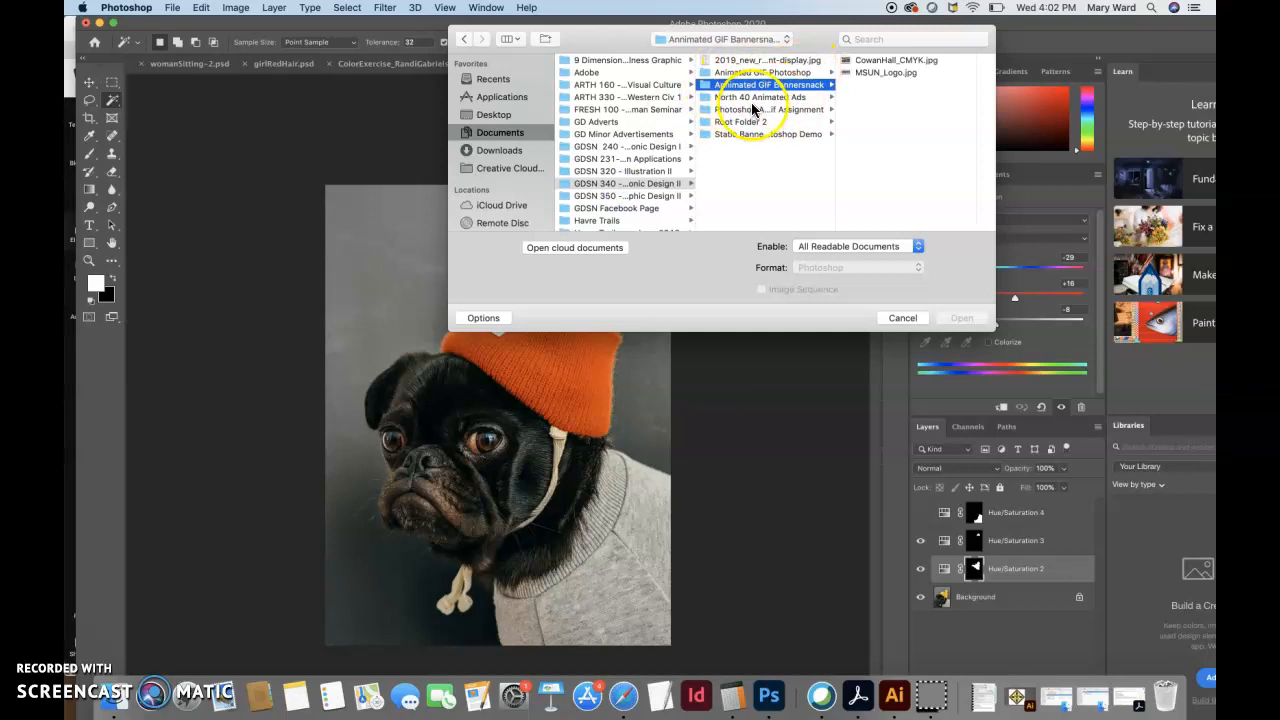
{"action": "left_click", "coordinate": [758, 98]}
{"action": "left_click", "coordinate": [870, 61]}
- Preview the shovel, greenhouse, seedling, trowel and North 40 logo files in the images folder
{"action": "left_click", "coordinate": [910, 84]}
{"action": "left_click", "coordinate": [788, 97]}
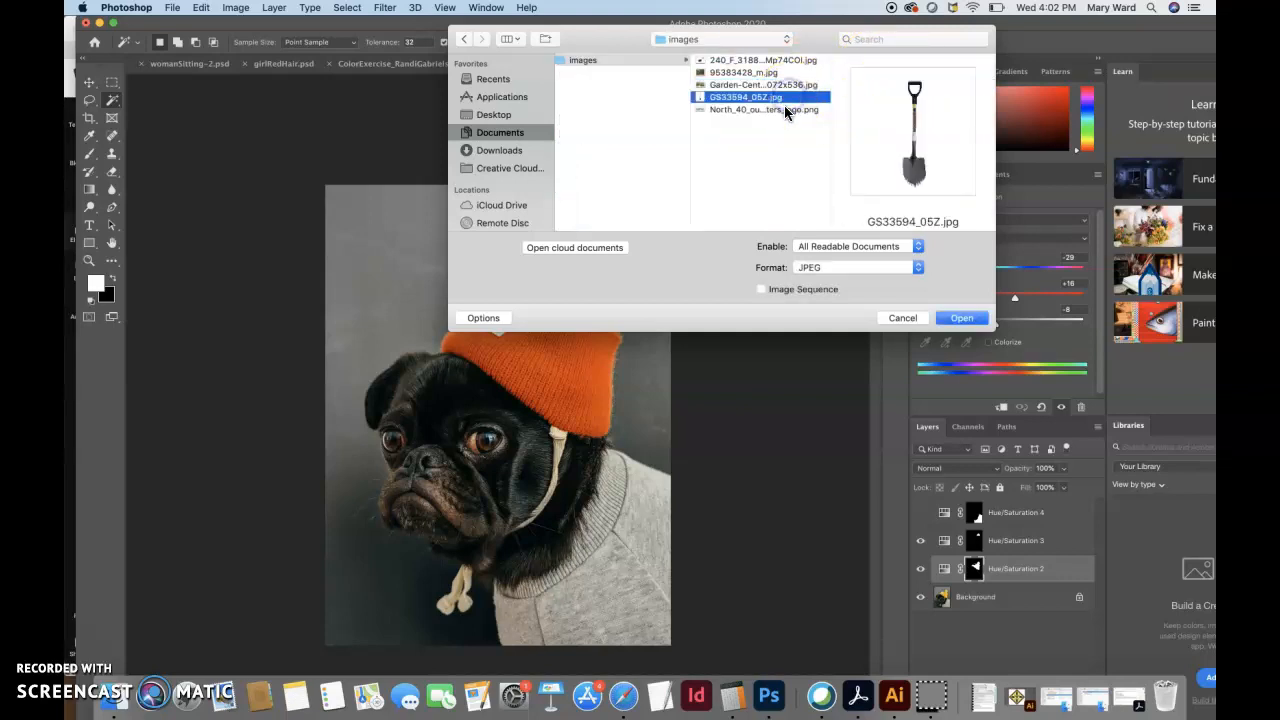
{"action": "left_click", "coordinate": [785, 110]}
{"action": "left_click", "coordinate": [765, 85]}
{"action": "left_click", "coordinate": [752, 74]}
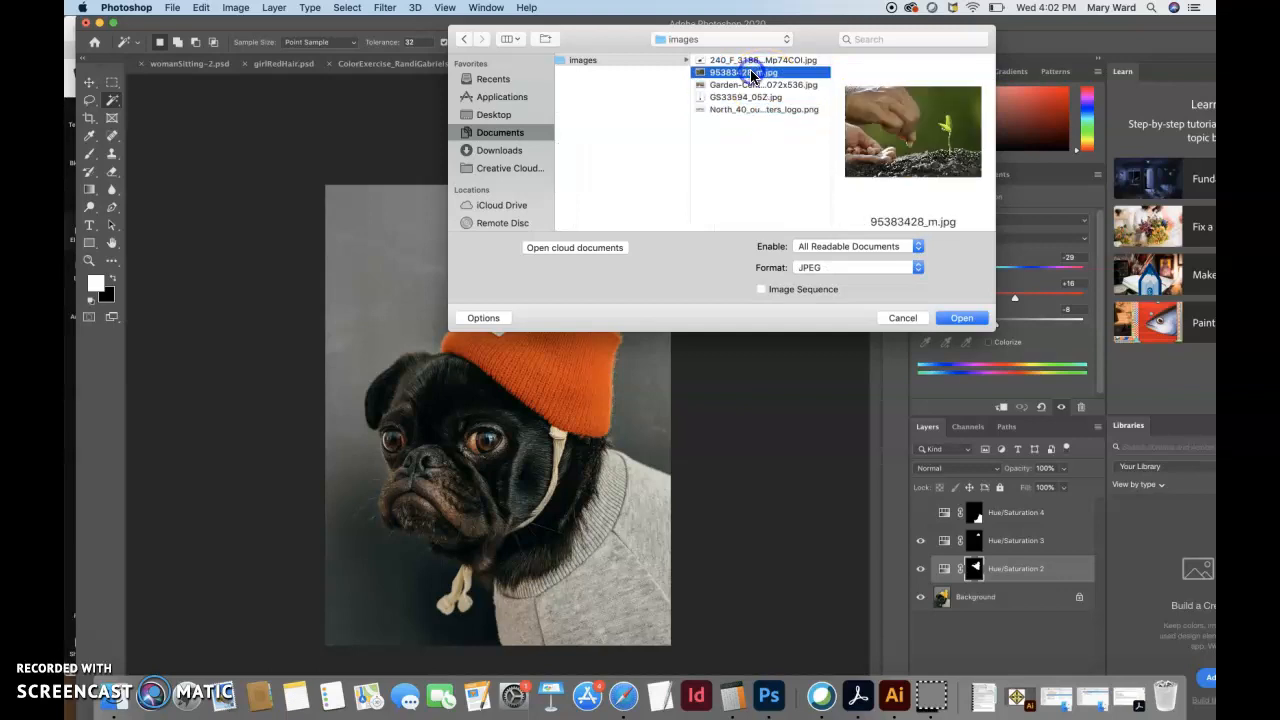
{"action": "left_click", "coordinate": [748, 61]}
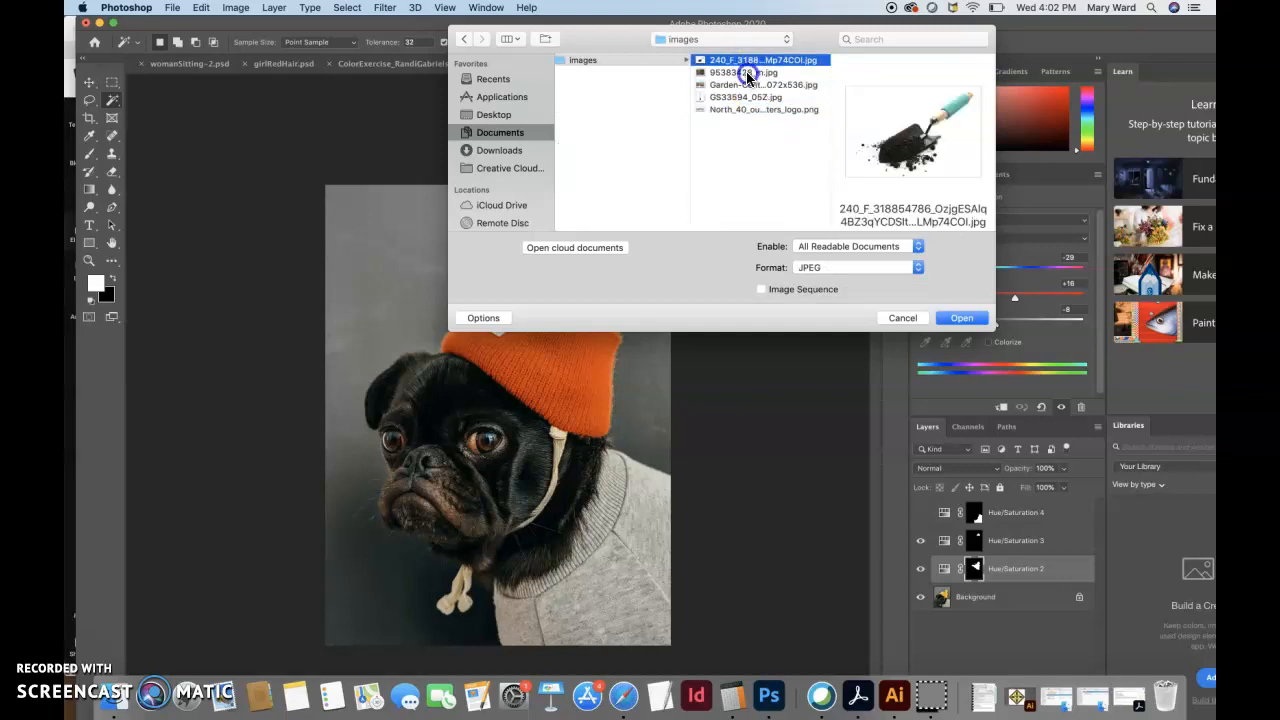
{"action": "left_click", "coordinate": [748, 74]}
{"action": "left_click", "coordinate": [748, 110]}
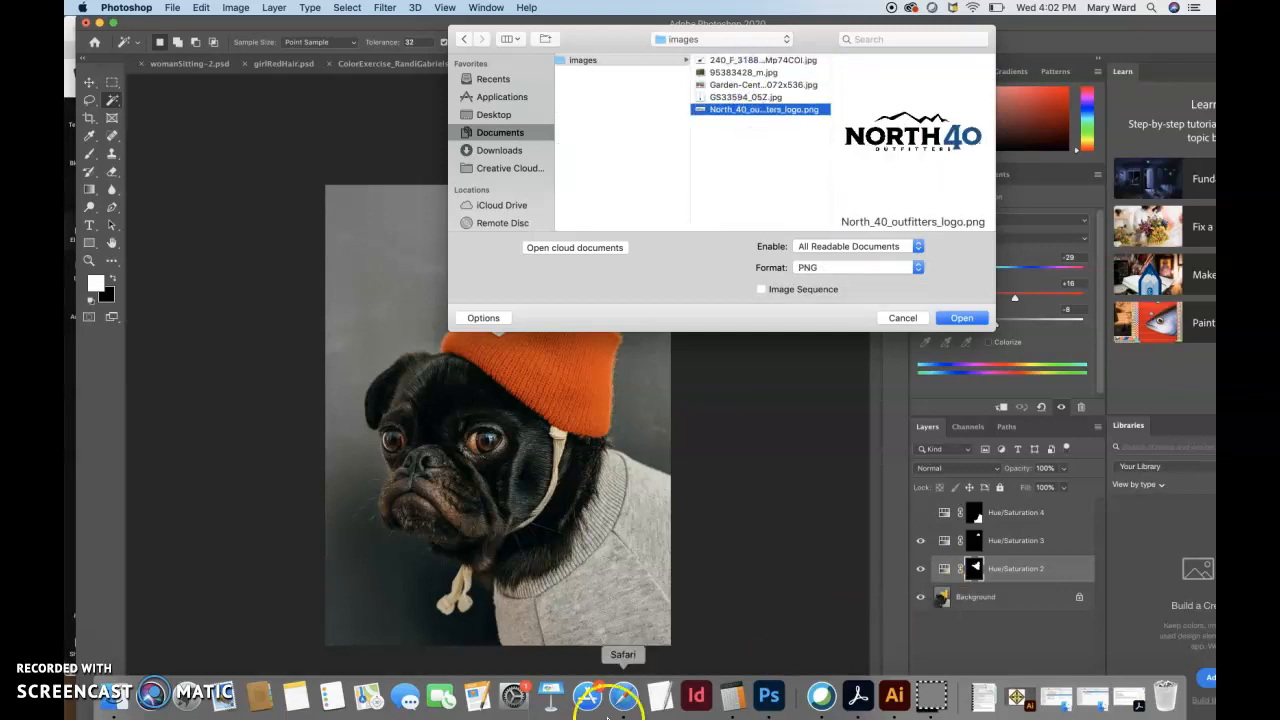
- Switch to Safari and open a new browser tab
{"action": "left_click", "coordinate": [623, 697]}
{"action": "left_click", "coordinate": [573, 32]}
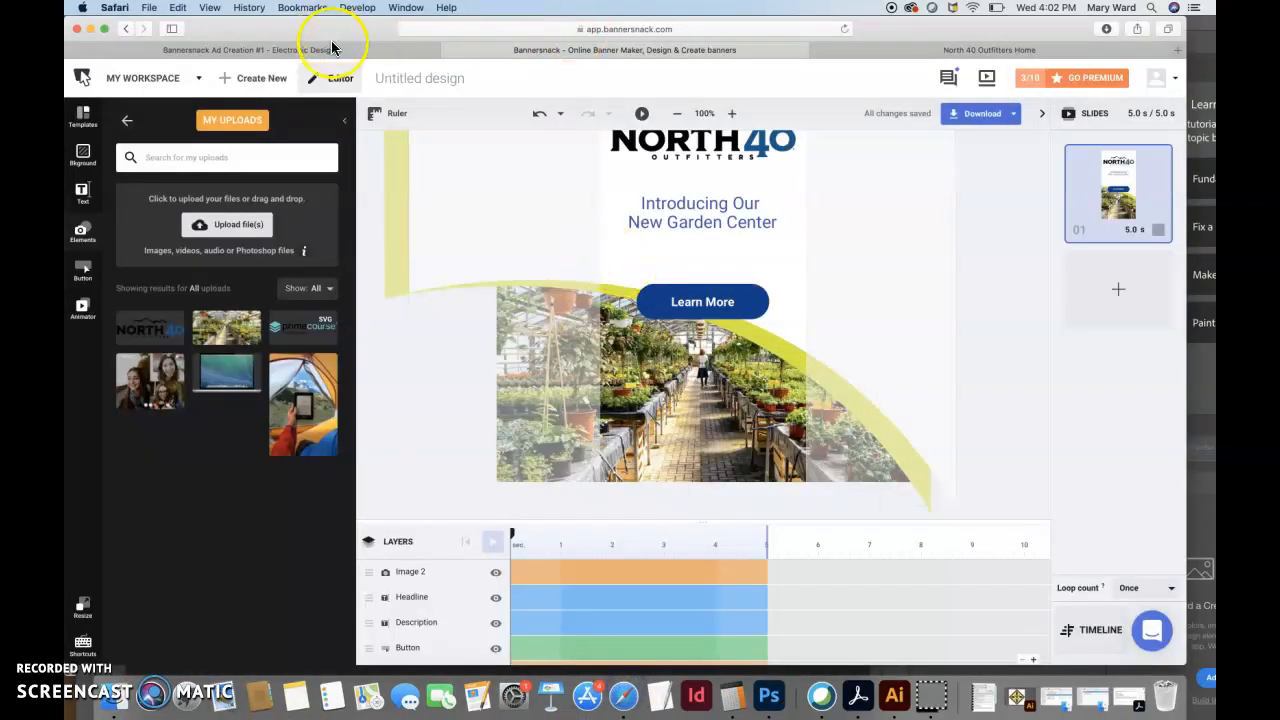
{"action": "left_click", "coordinate": [1177, 50]}
- Search Google for "hand with plant" and show the image results
{"action": "type", "text": "hand with "}
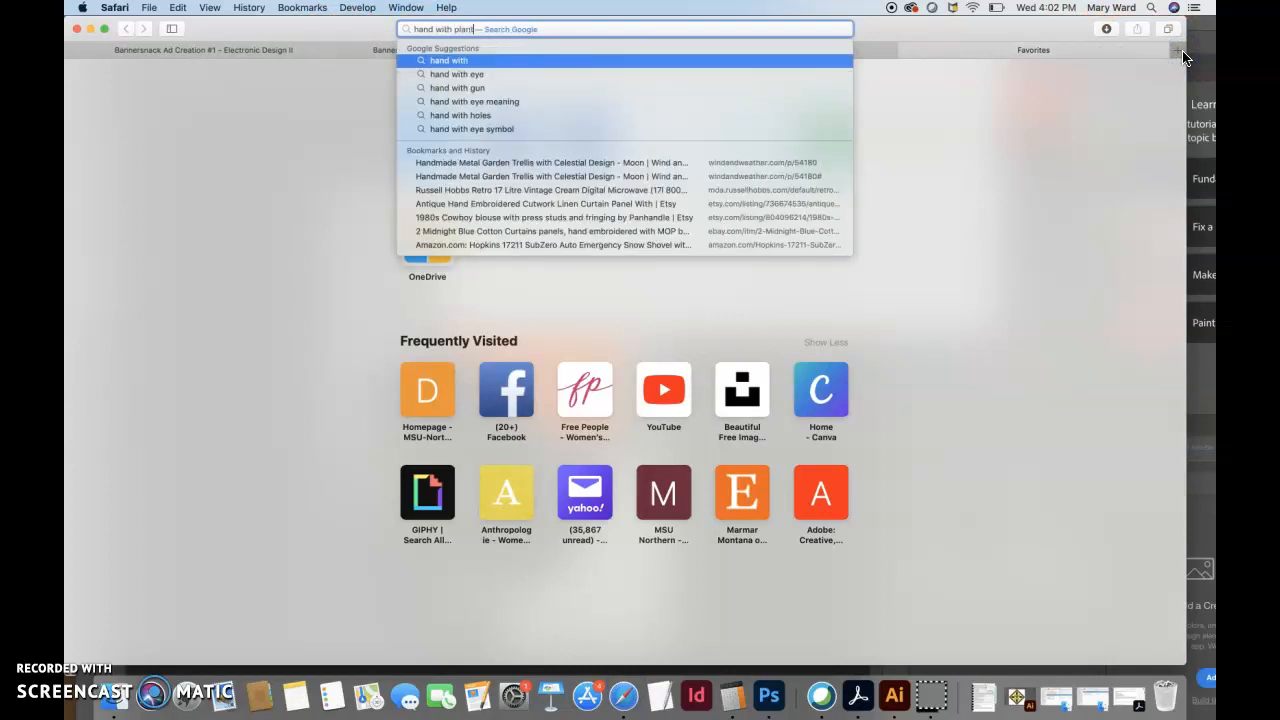
{"action": "type", "text": "plant"}
{"action": "key", "text": "BackSpace"}
{"action": "key", "text": "BackSpace"}
{"action": "key", "text": "BackSpace"}
{"action": "key", "text": "BackSpace"}
{"action": "key", "text": "BackSpace"}
{"action": "key", "text": "BackSpace"}
{"action": "key", "text": "BackSpace"}
{"action": "key", "text": "BackSpace"}
{"action": "key", "text": "BackSpace"}
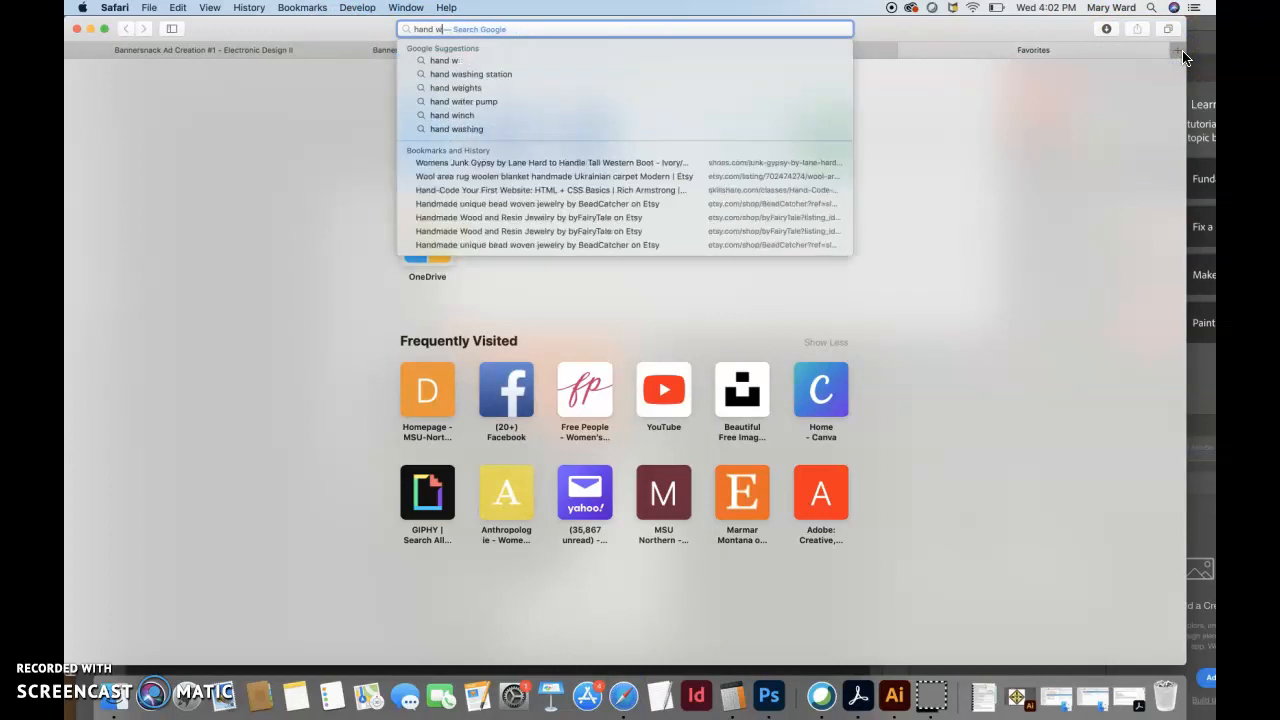
{"action": "type", "text": "ith gro"}
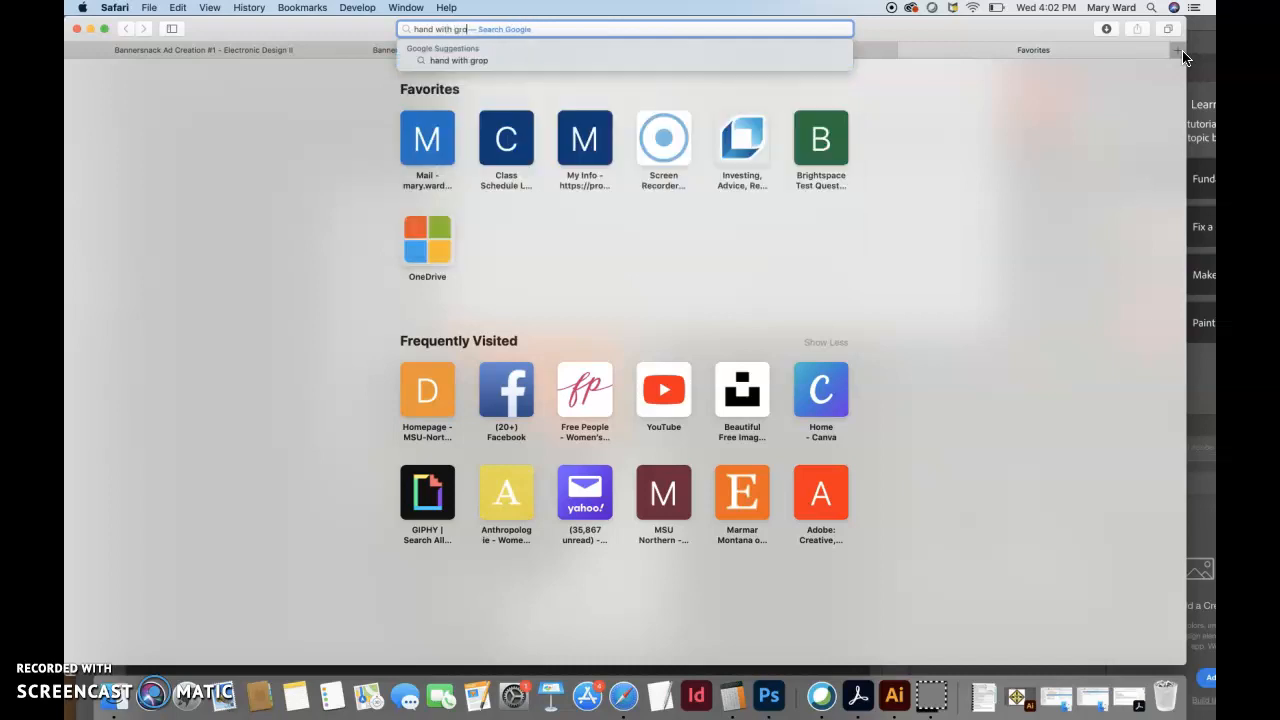
{"action": "key", "text": "BackSpace"}
{"action": "type", "text": "pn"}
{"action": "key", "text": "BackSpace"}
{"action": "type", "text": "lant"}
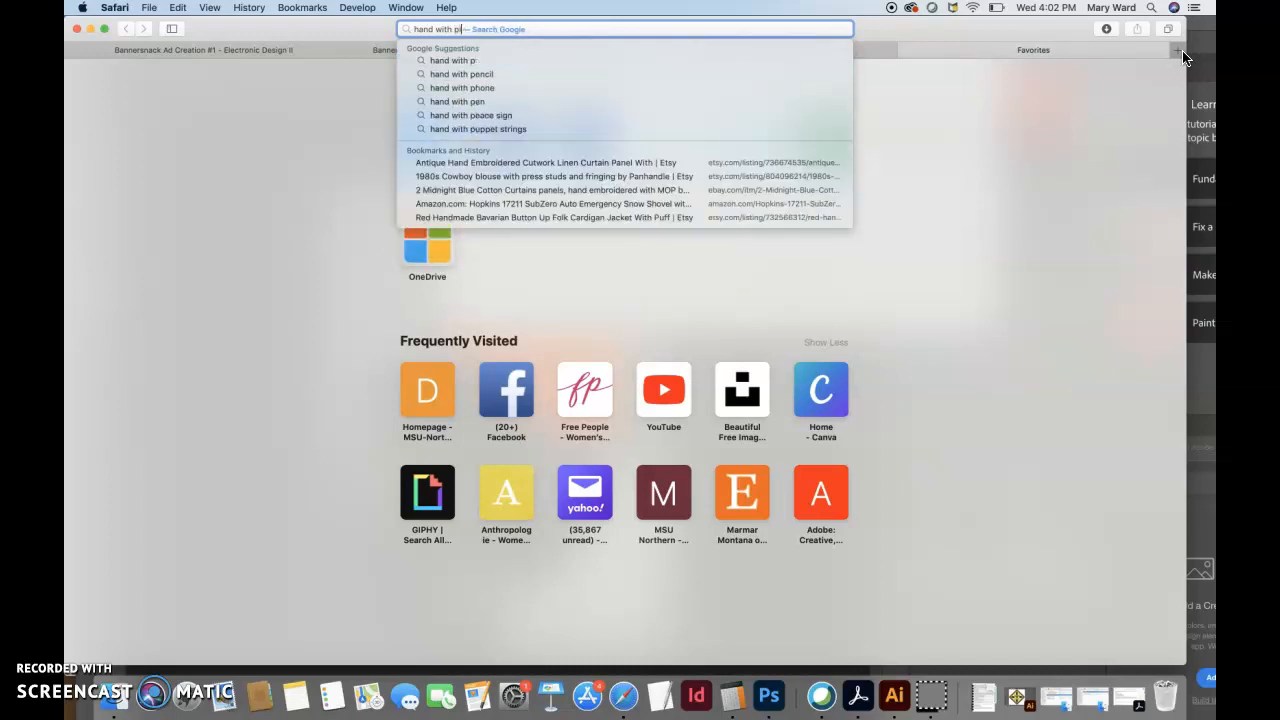
{"action": "key", "text": "Return"}
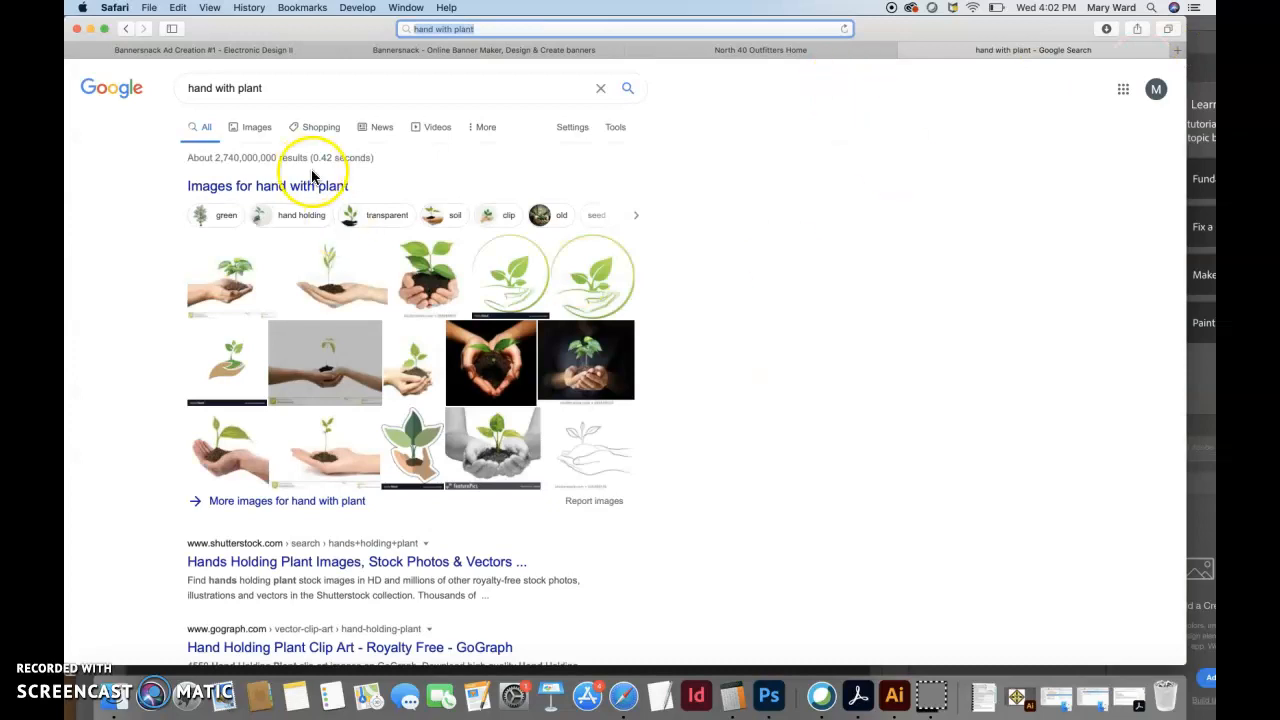
{"action": "left_click", "coordinate": [258, 131]}
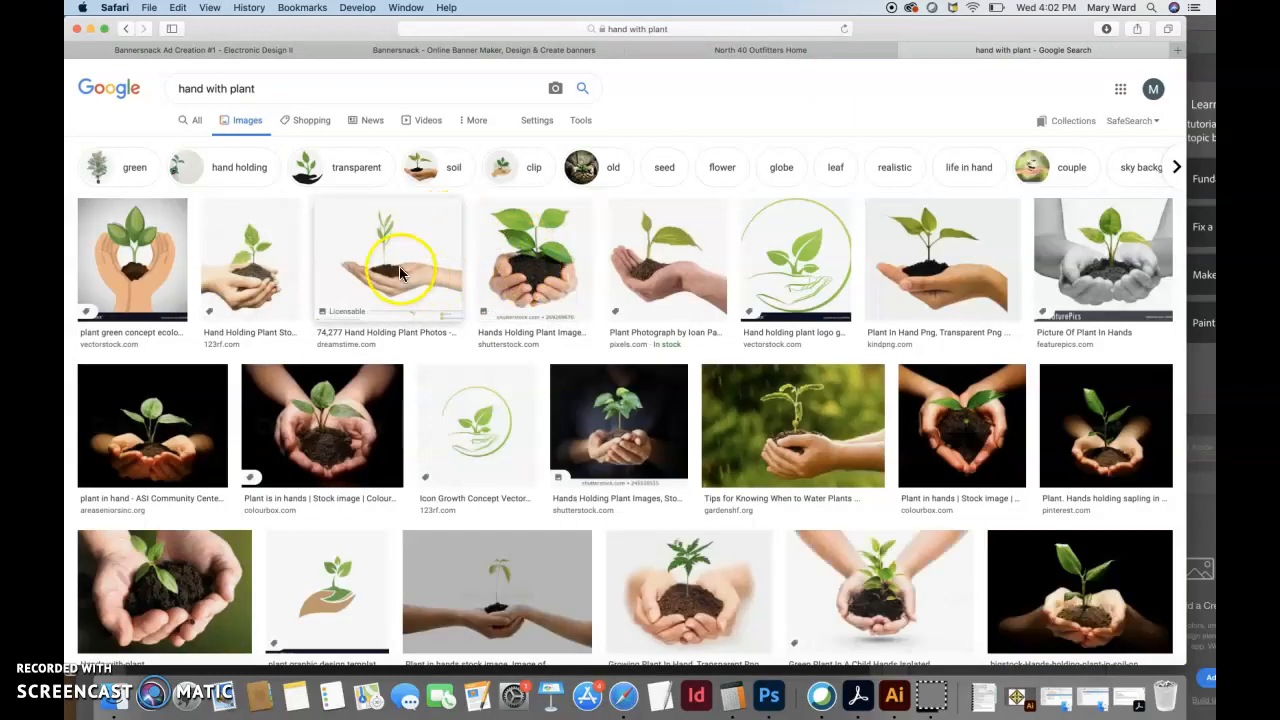
- Open the kindpng page of the Plant In Hand transparent PNG result and bring up the enlarged download view
{"action": "left_click", "coordinate": [915, 275]}
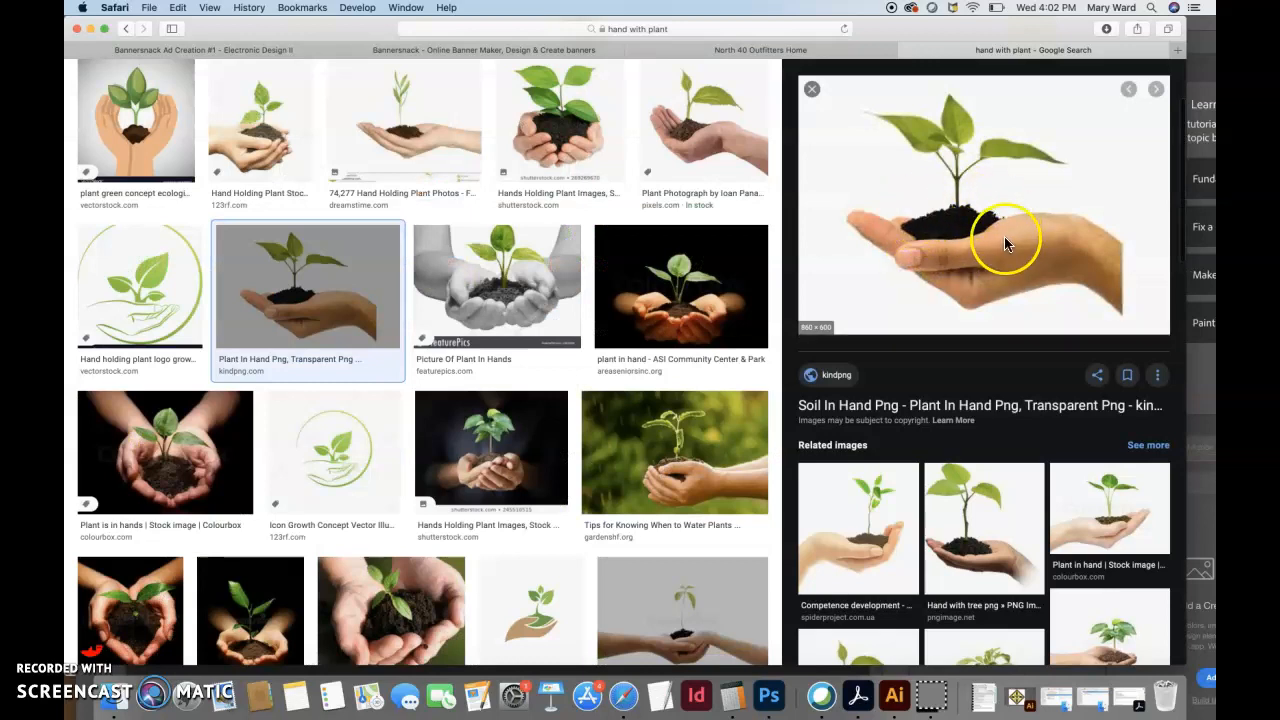
{"action": "left_click", "coordinate": [943, 264]}
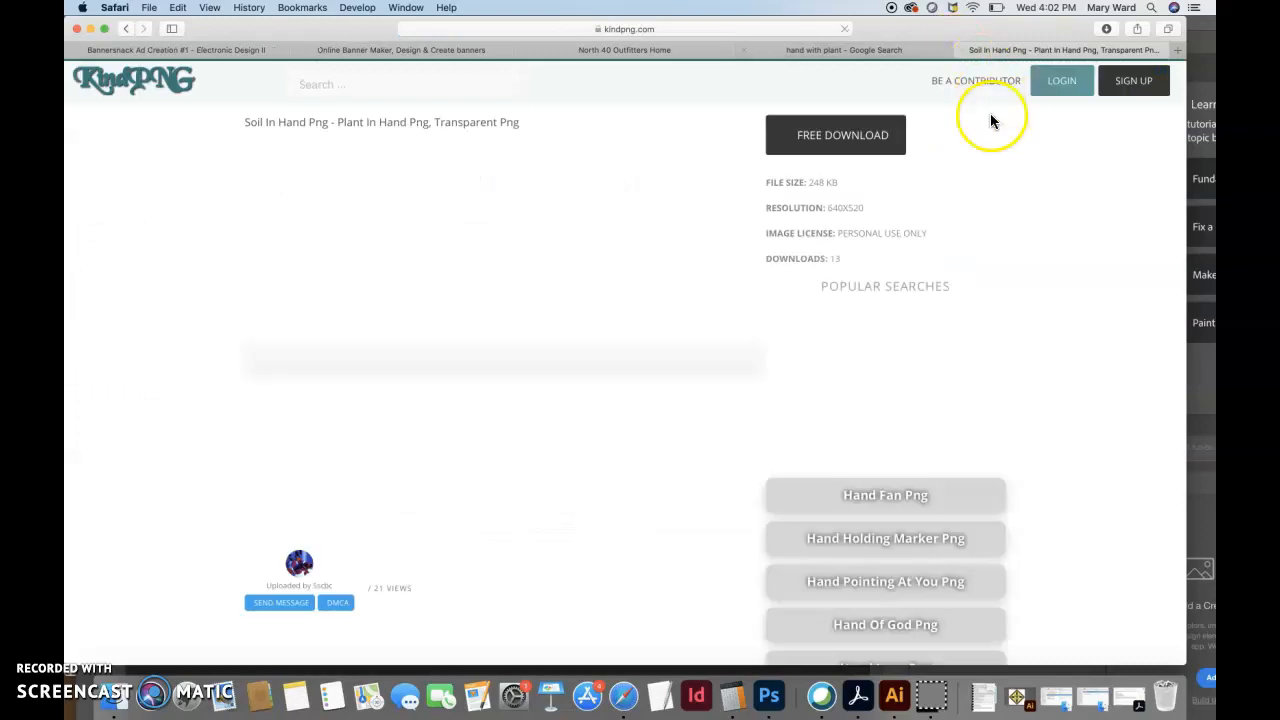
{"action": "mouse_move", "coordinate": [543, 606]}
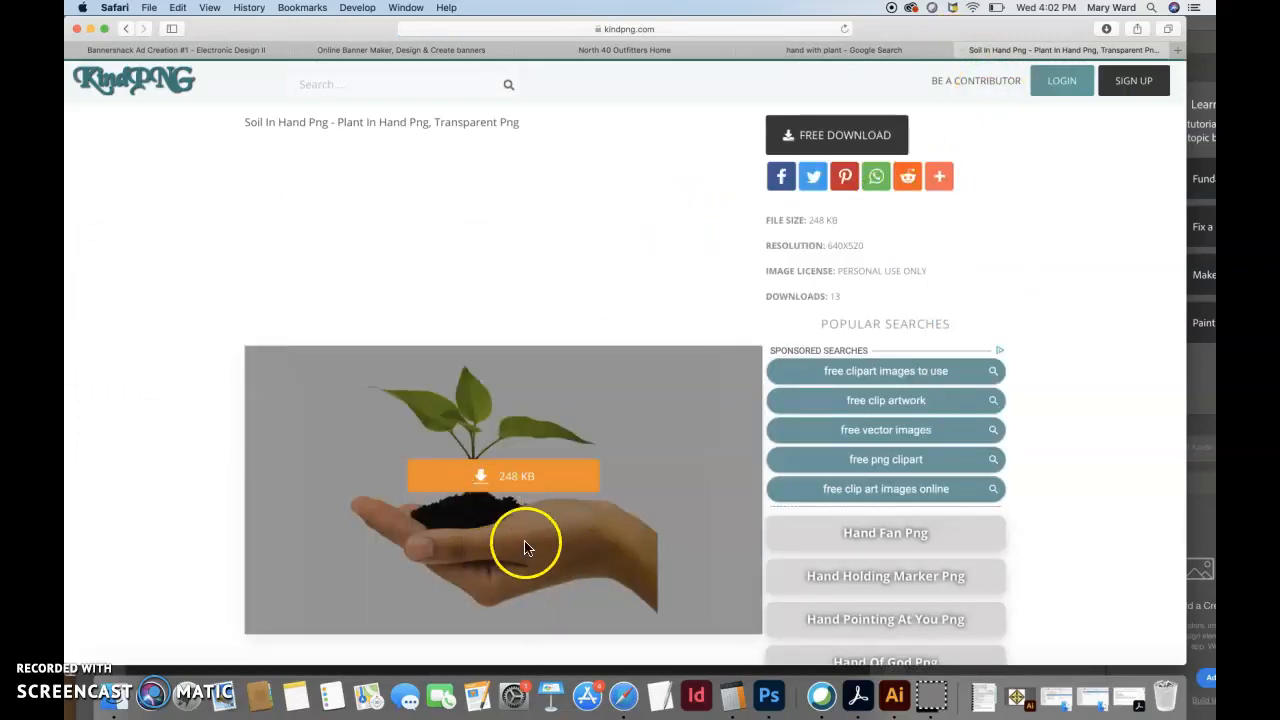
{"action": "left_click", "coordinate": [455, 414]}
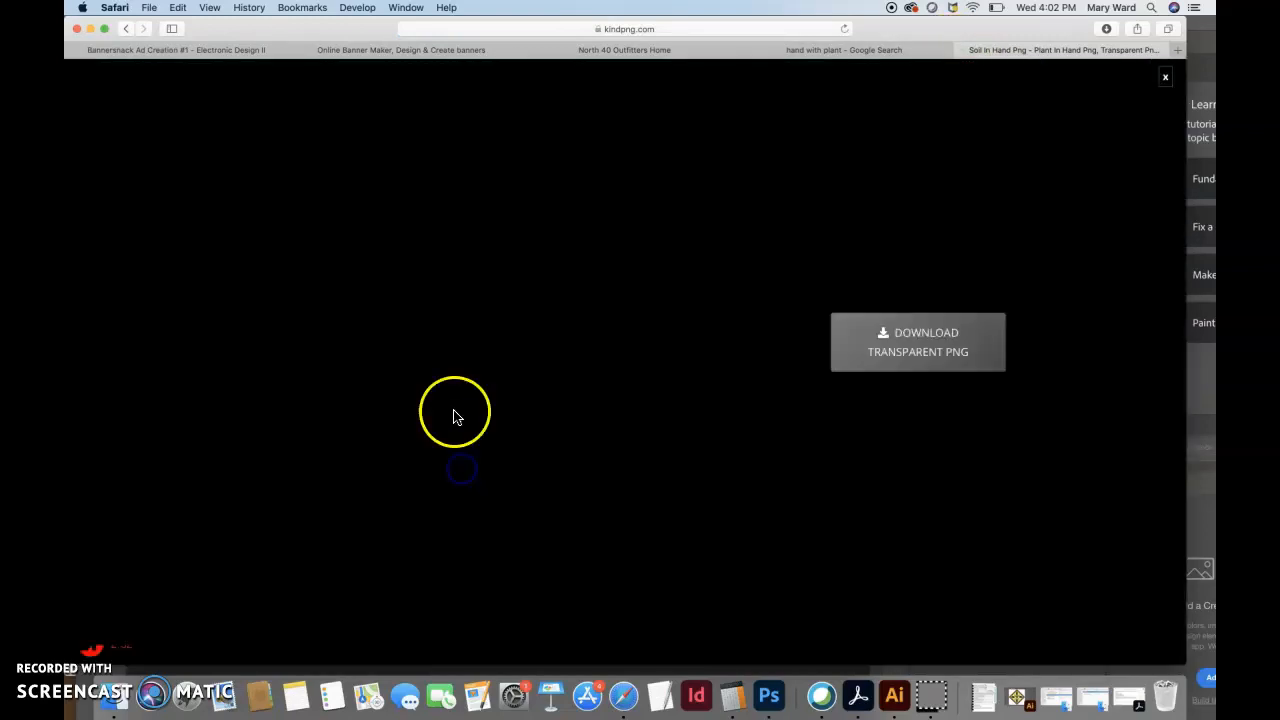
{"action": "left_click", "coordinate": [1168, 81]}
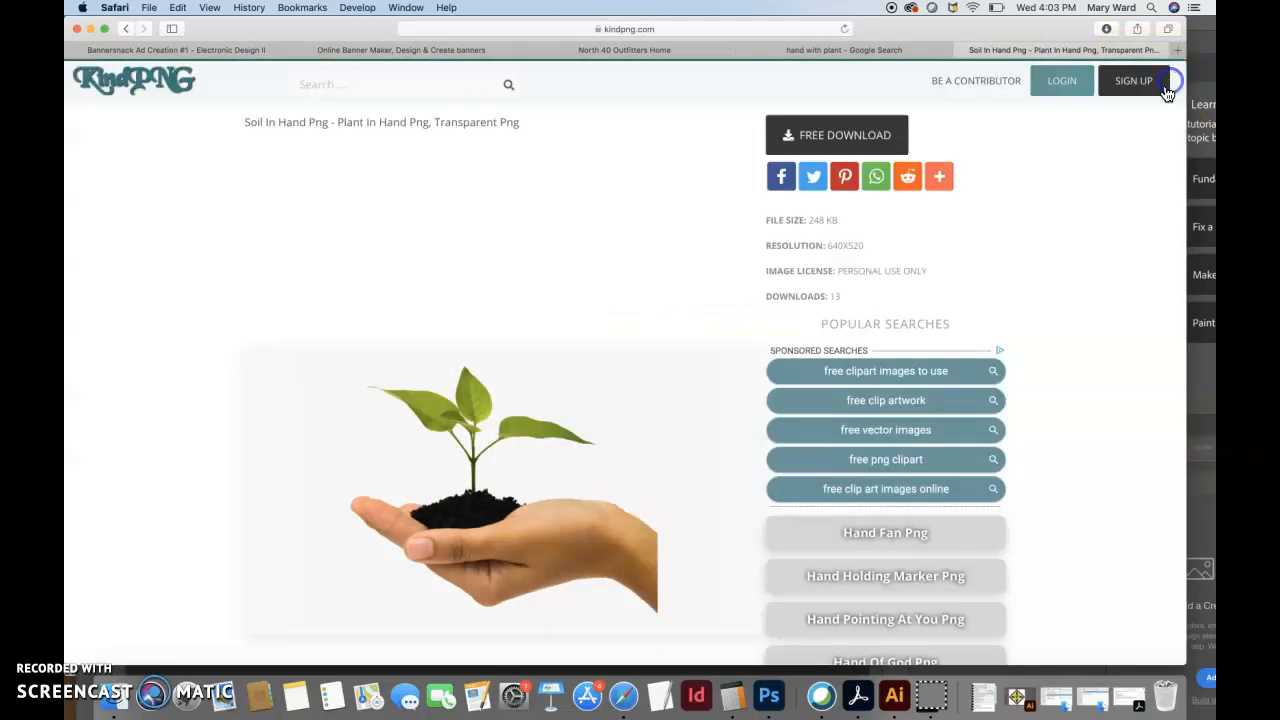
{"action": "left_click", "coordinate": [123, 30]}
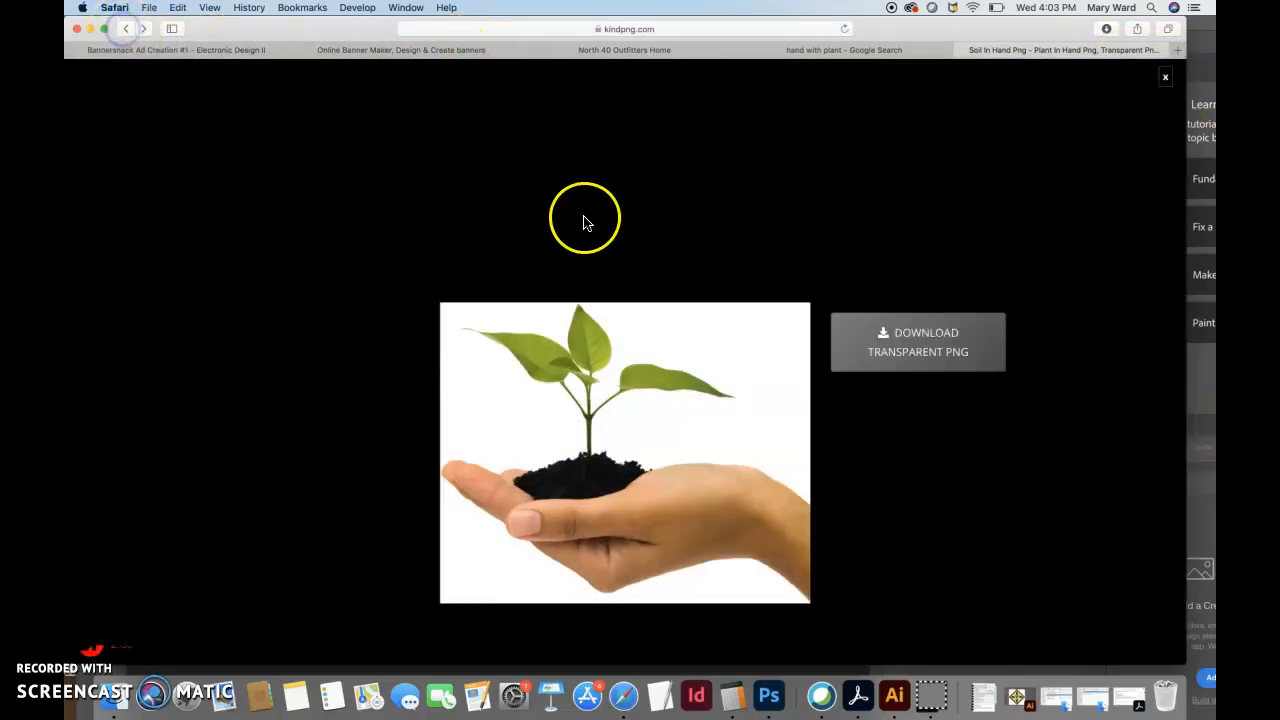
- Save the enlarged hand-with-plant image as 667149 in the images folder and close the kindpng page
{"action": "right_click", "coordinate": [606, 424]}
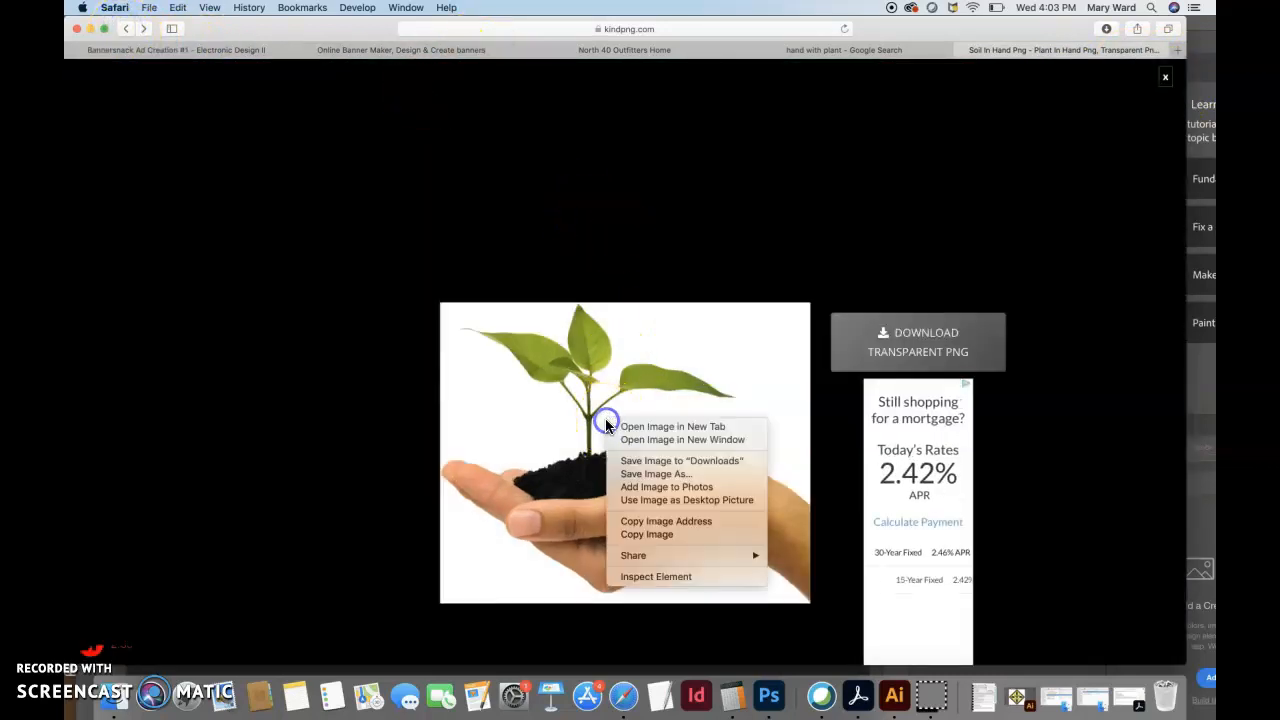
{"action": "left_click", "coordinate": [635, 474]}
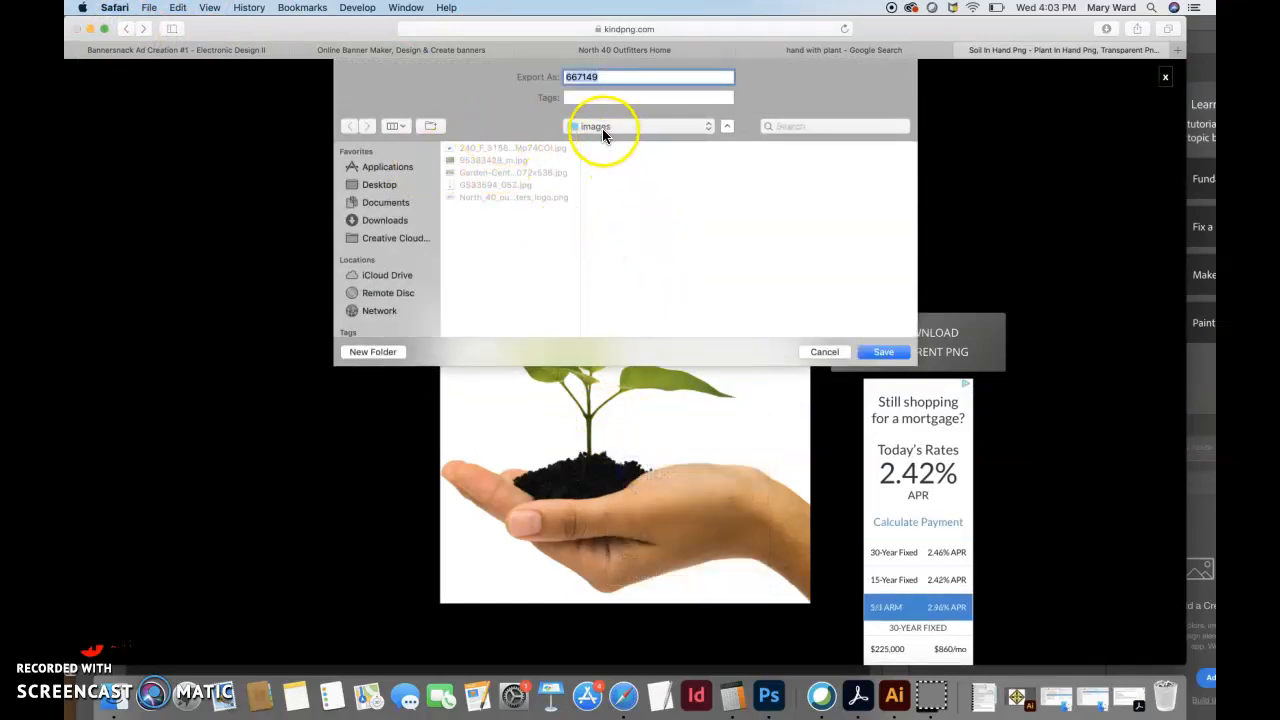
{"action": "left_click", "coordinate": [900, 350]}
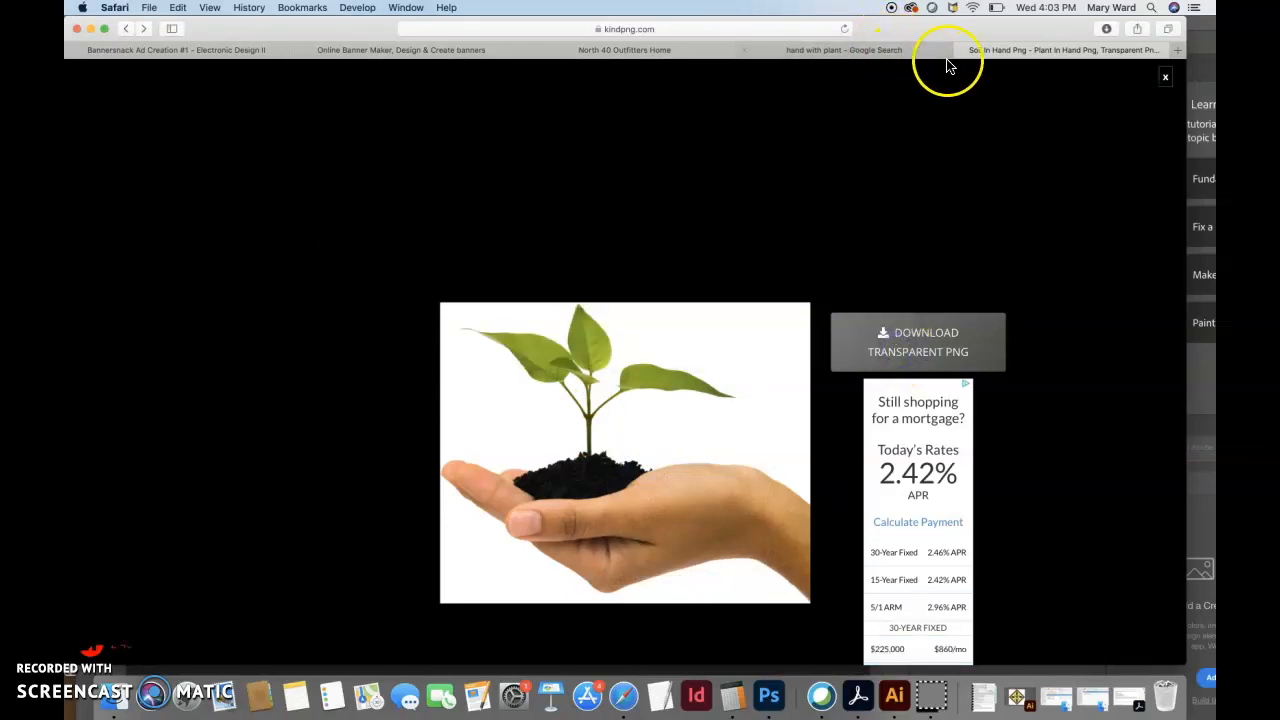
{"action": "left_click", "coordinate": [957, 50]}
- Switch to Photoshop and open the 667149 hand-with-plant image from the images folder
{"action": "left_click", "coordinate": [780, 702]}
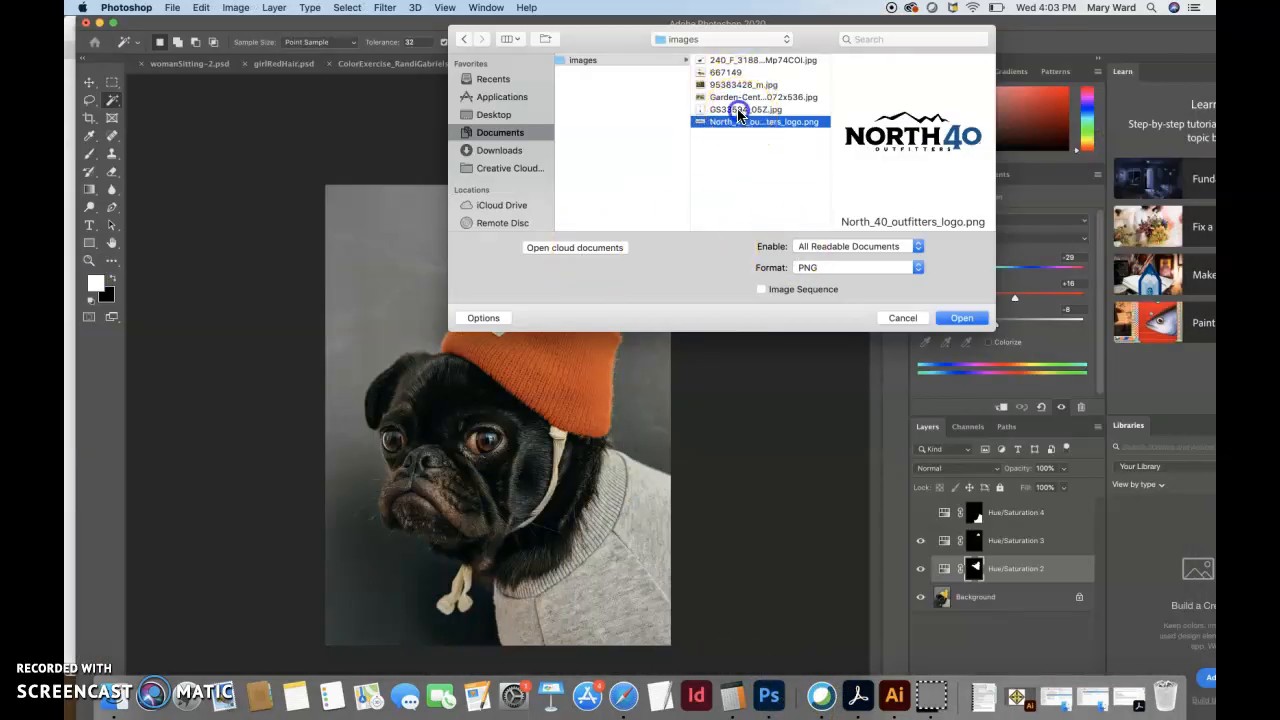
{"action": "left_click", "coordinate": [745, 109]}
{"action": "left_click", "coordinate": [745, 60]}
{"action": "left_click", "coordinate": [725, 72]}
{"action": "left_click", "coordinate": [736, 85]}
{"action": "left_click", "coordinate": [734, 73]}
{"action": "left_click", "coordinate": [958, 320]}
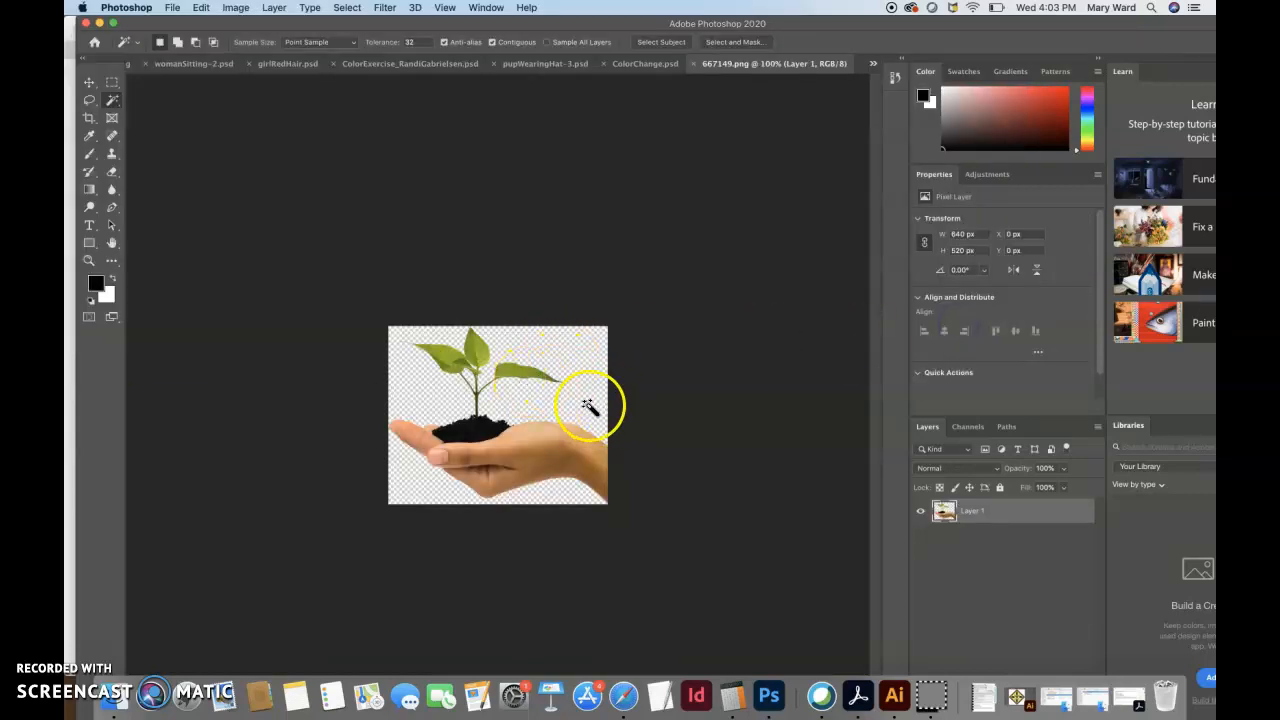
- Test the image's background around the hand and stem with the Magic Wand for transparency
{"action": "left_click", "coordinate": [443, 400]}
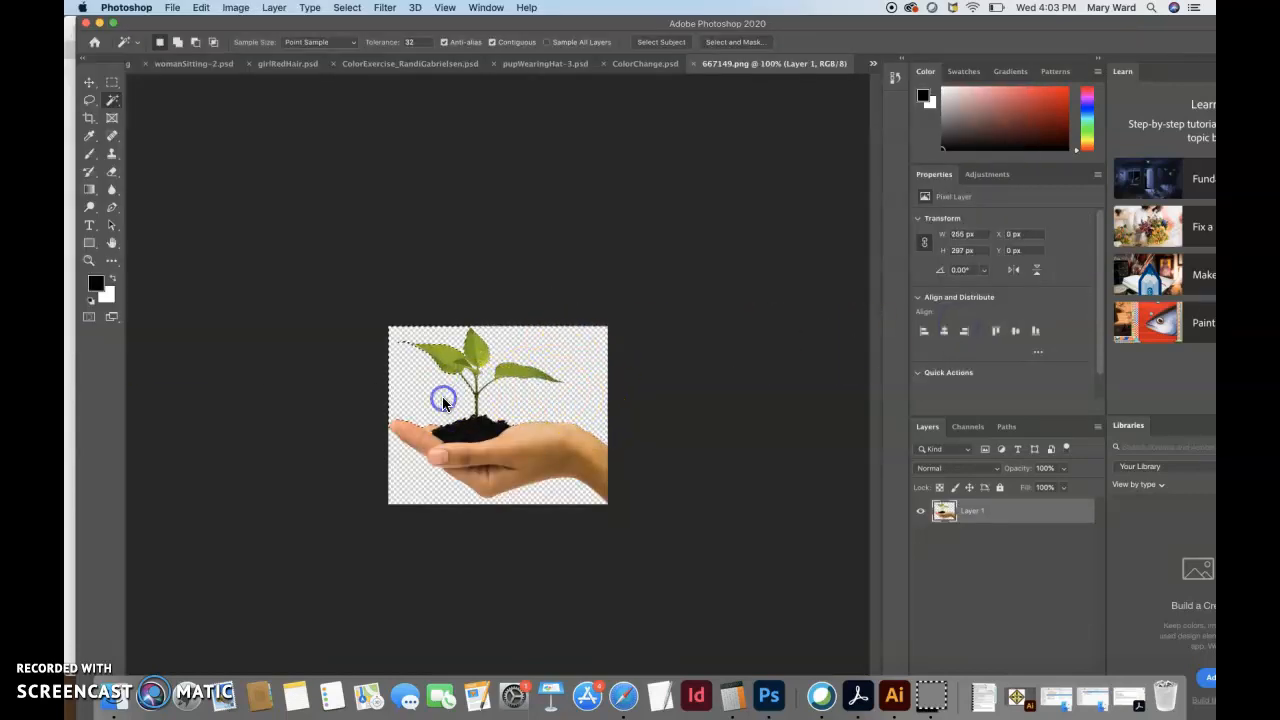
{"action": "left_click", "coordinate": [424, 487]}
{"action": "left_click", "coordinate": [544, 504]}
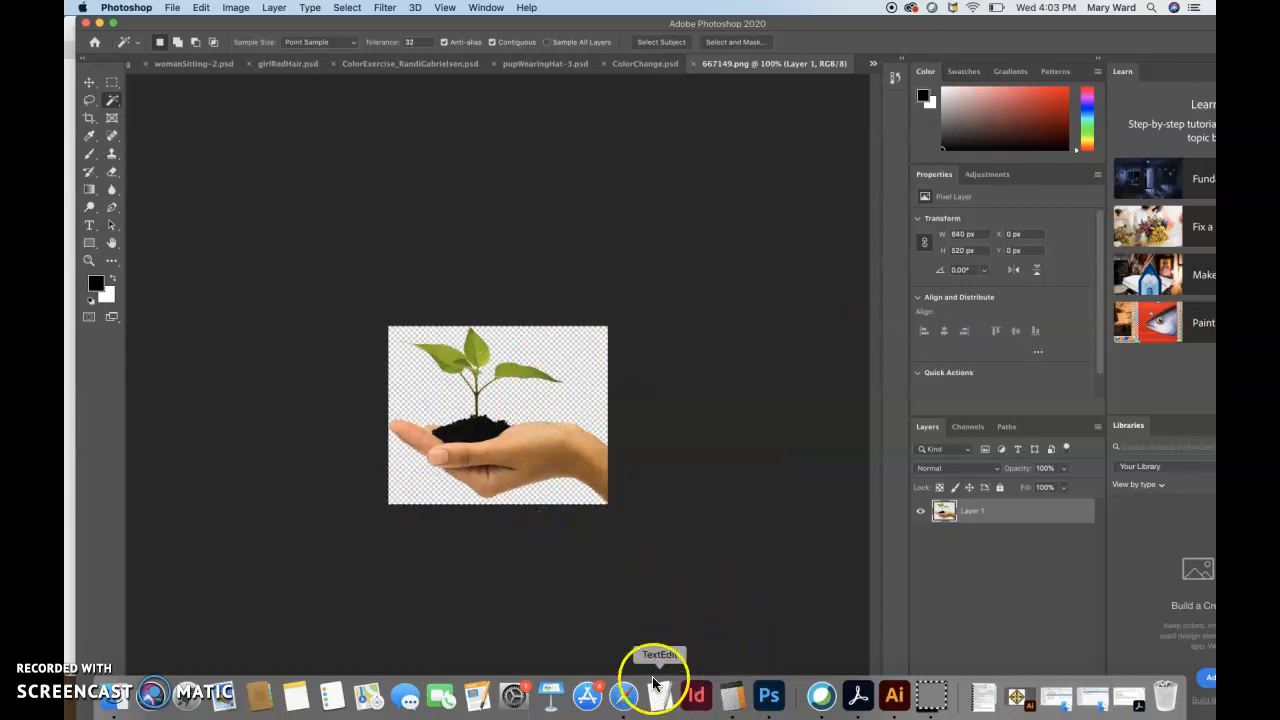
- Switch to Bannersnack in Safari and upload the 667149 image from the images folder into the banner
{"action": "left_click", "coordinate": [623, 695]}
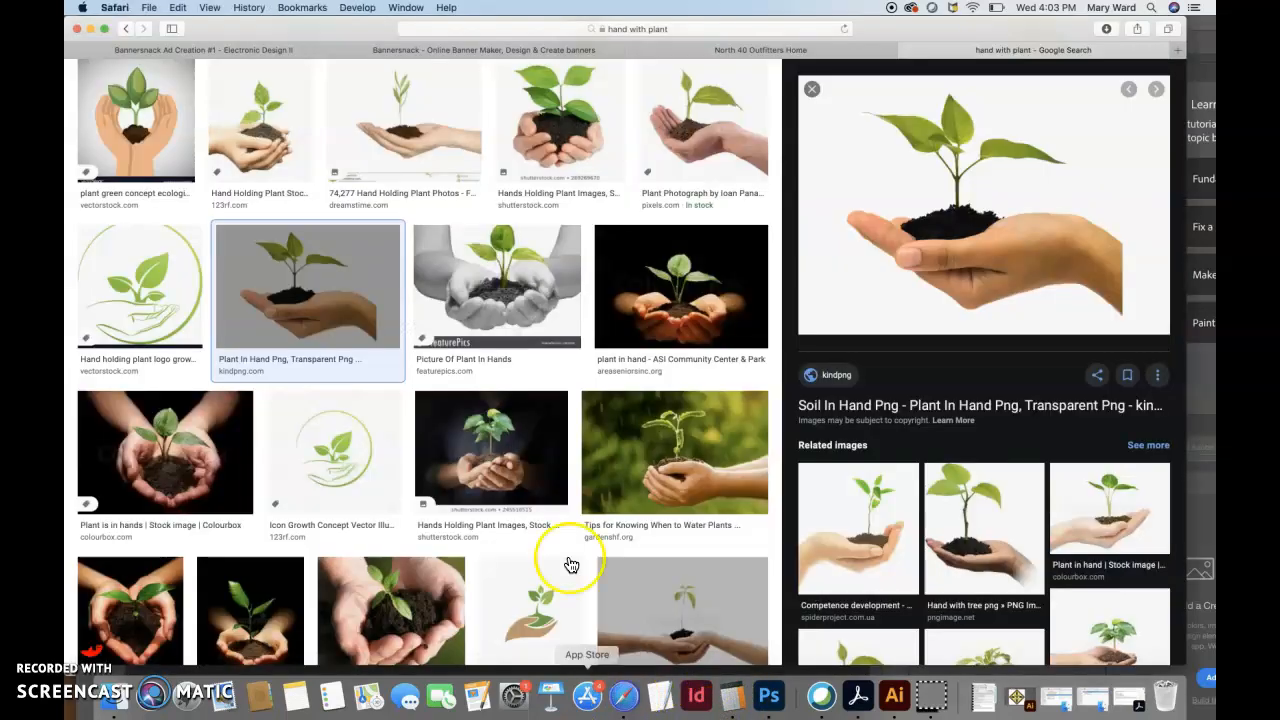
{"action": "left_click", "coordinate": [490, 51]}
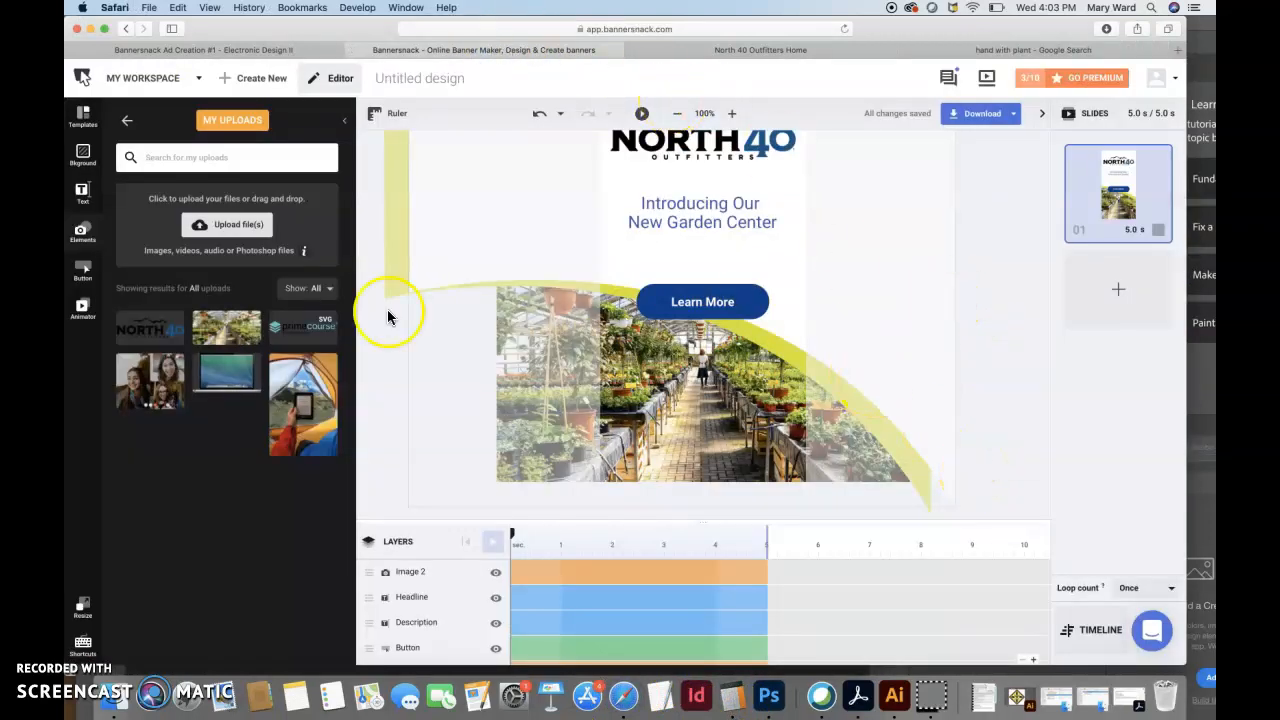
{"action": "left_click", "coordinate": [222, 226]}
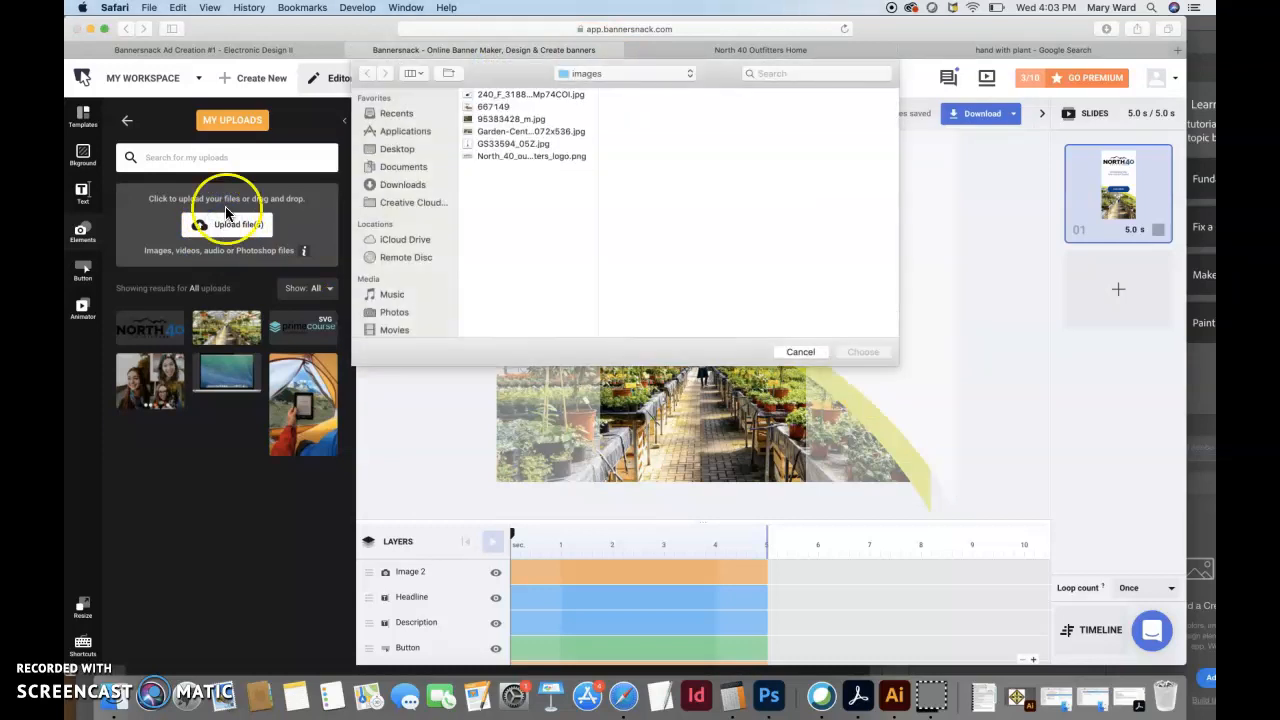
{"action": "left_click", "coordinate": [487, 144]}
{"action": "left_click", "coordinate": [488, 120]}
{"action": "left_click", "coordinate": [487, 107]}
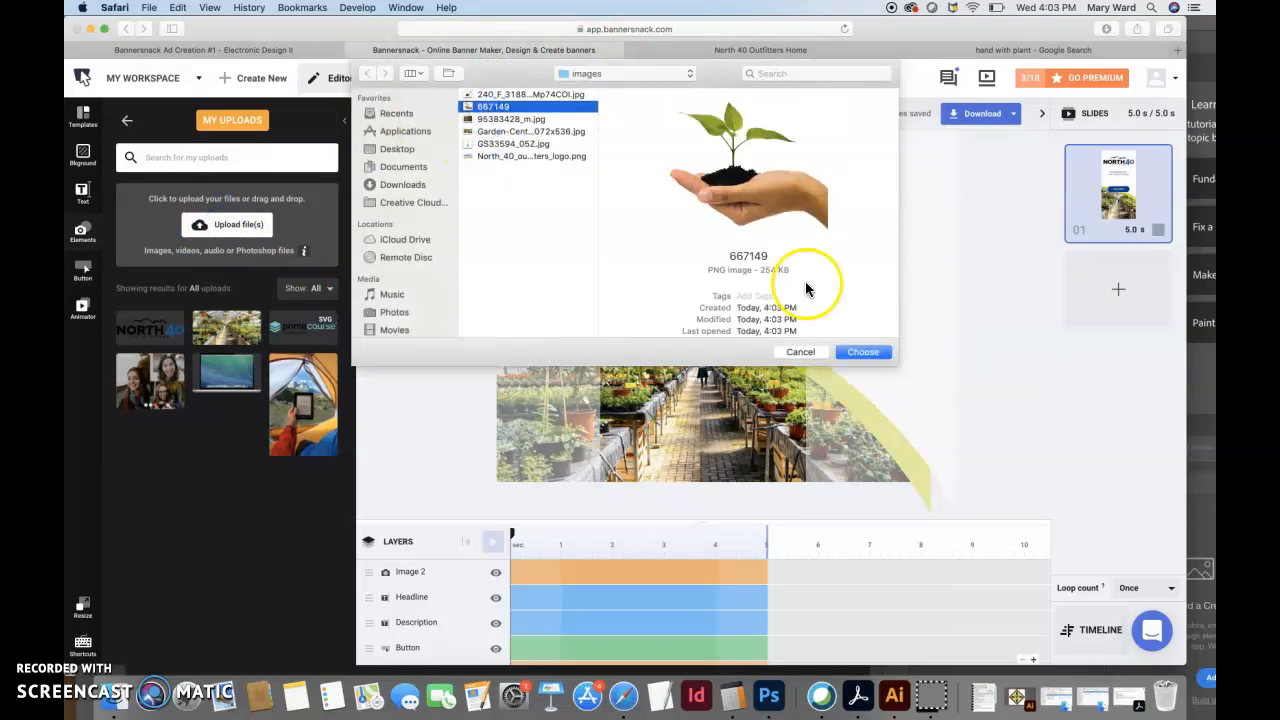
{"action": "left_click", "coordinate": [860, 352]}
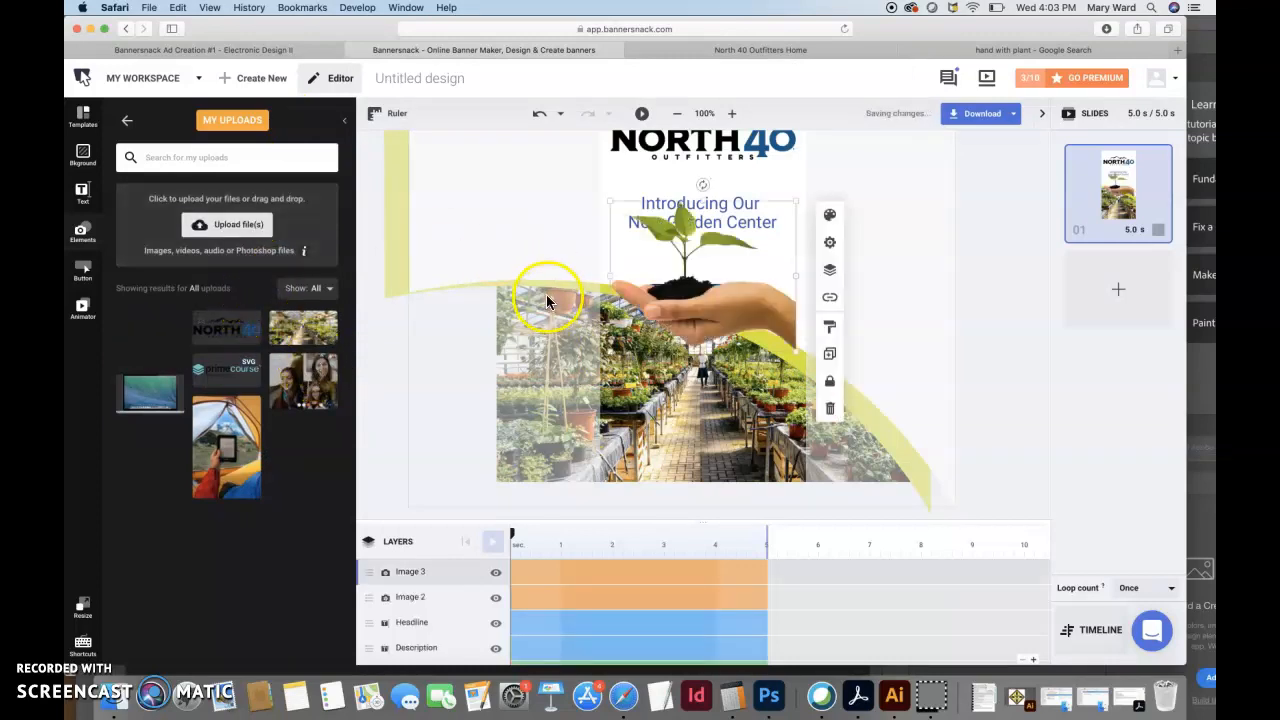
- Move the hand image up to the banner's right edge over the headline, and the Learn More button down onto the greenhouse photo
{"action": "left_click_drag", "start_coordinate": [711, 320], "coordinate": [718, 276]}
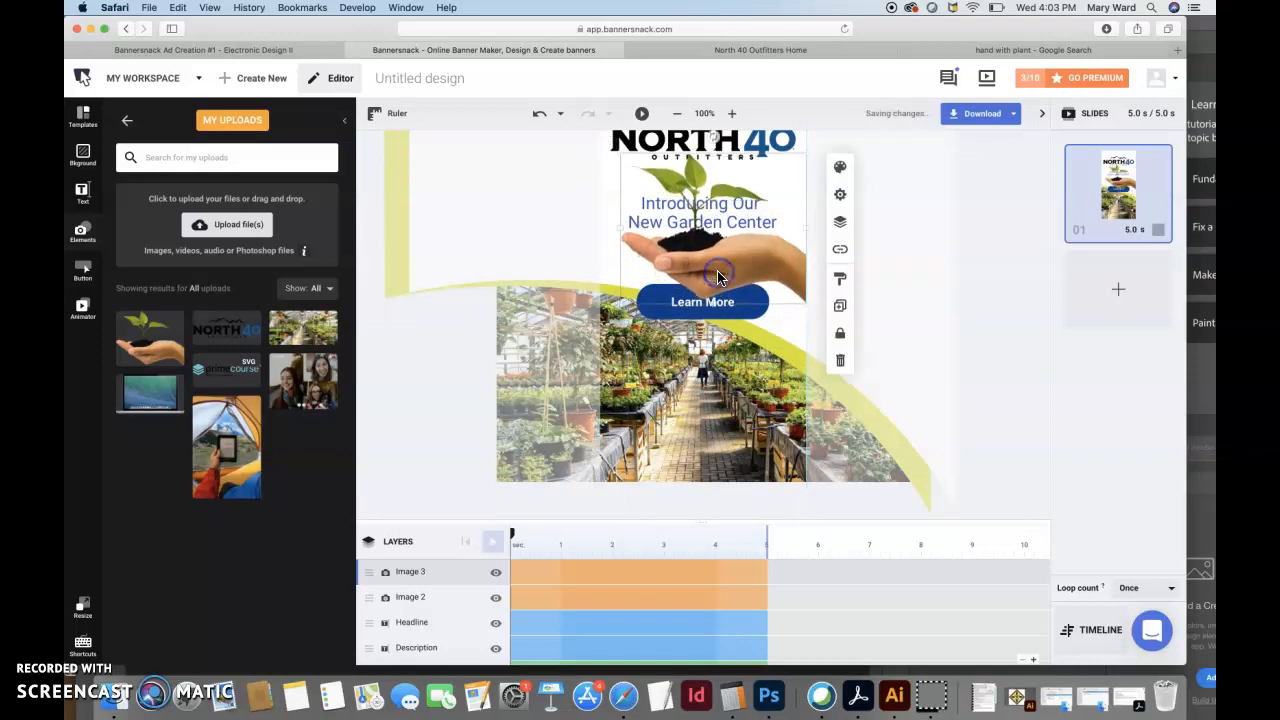
{"action": "scroll", "coordinate": [836, 298], "scroll_direction": "up", "scroll_amount": 2}
{"action": "left_click", "coordinate": [957, 337]}
{"action": "left_click_drag", "start_coordinate": [708, 368], "coordinate": [724, 480]}
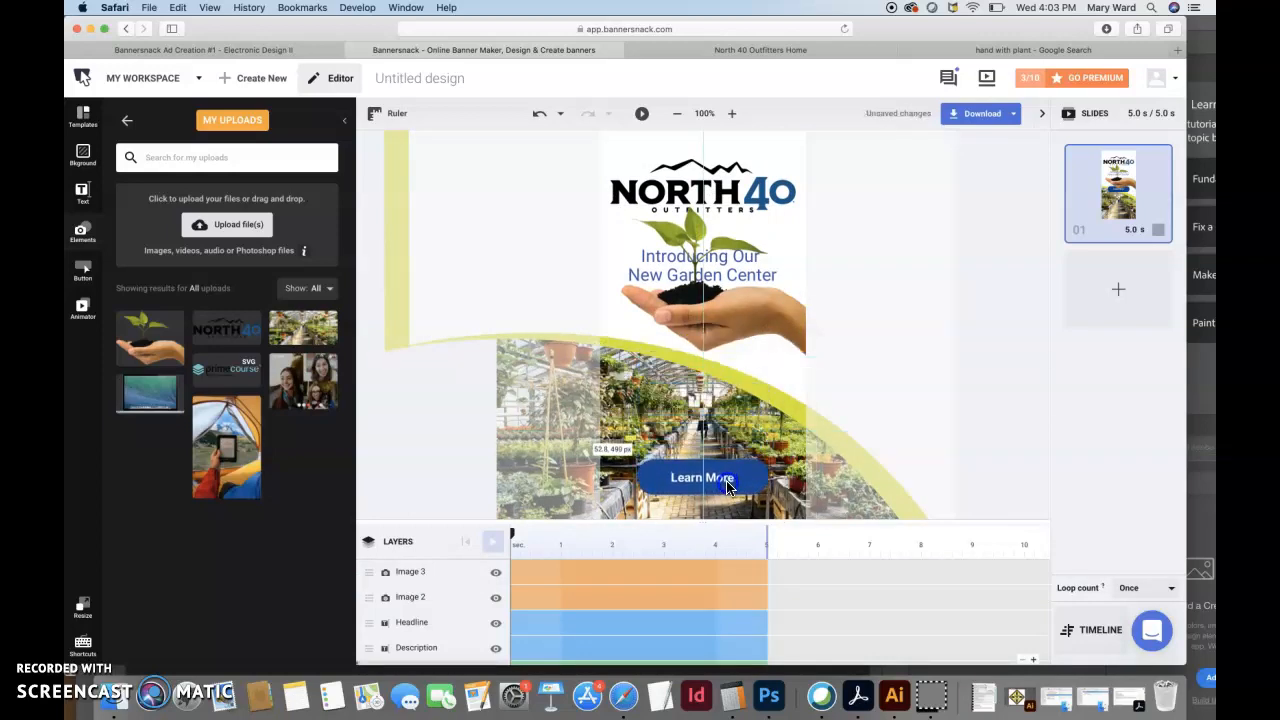
{"action": "scroll", "coordinate": [908, 398], "scroll_direction": "down", "scroll_amount": 2}
{"action": "scroll", "coordinate": [908, 398], "scroll_direction": "up", "scroll_amount": 2}
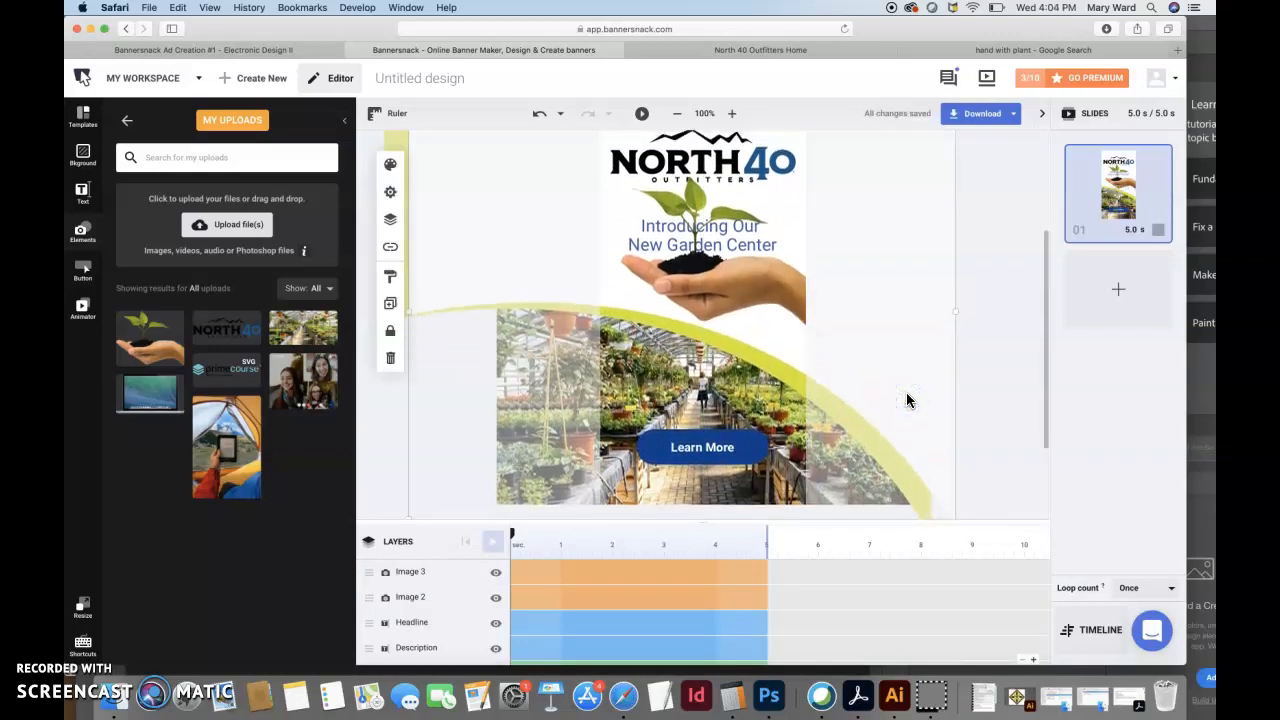
- Shift the hand image slightly down so it sits against the green curve
{"action": "left_click_drag", "start_coordinate": [790, 327], "coordinate": [790, 340]}
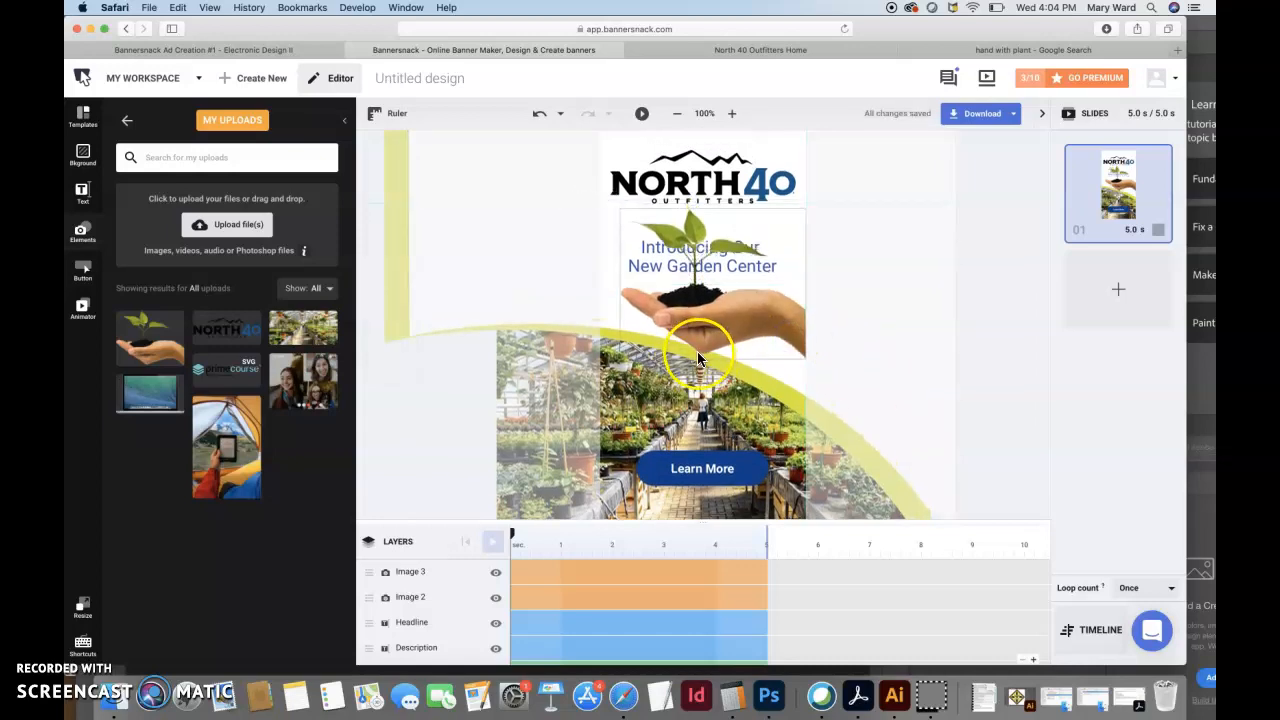
{"action": "left_click", "coordinate": [771, 391]}
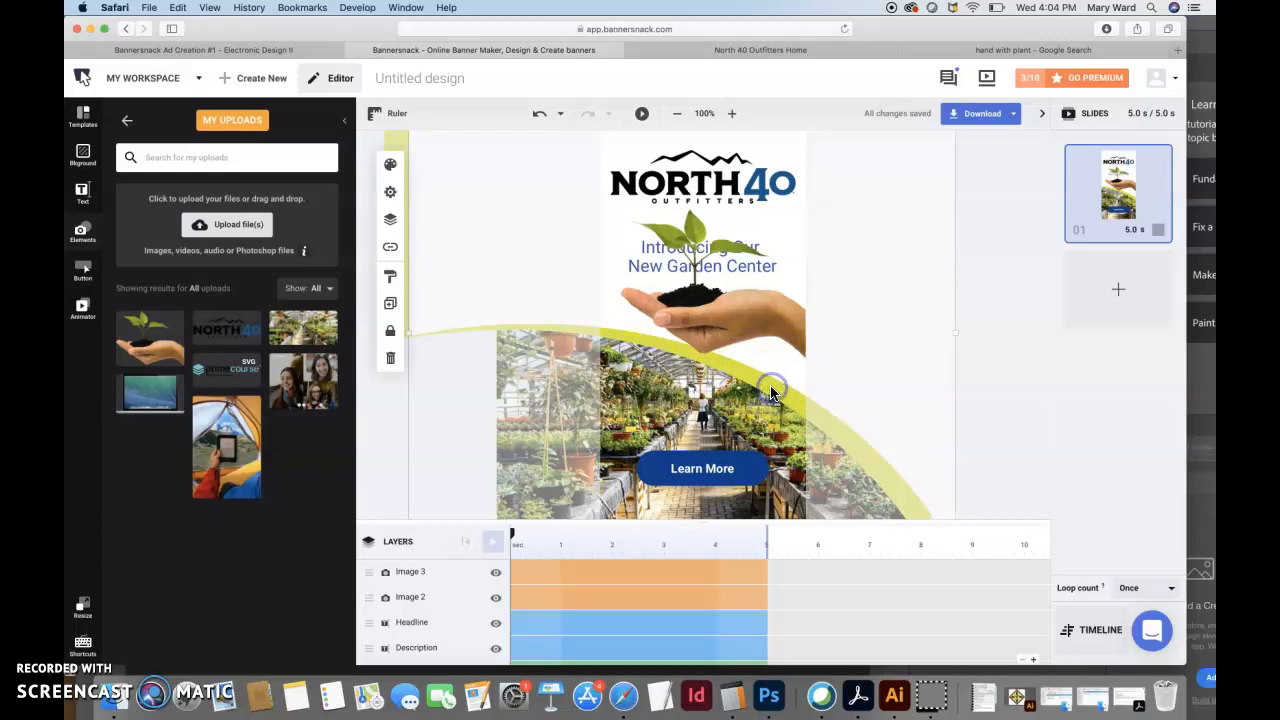
{"action": "left_click_drag", "start_coordinate": [815, 397], "coordinate": [815, 395]}
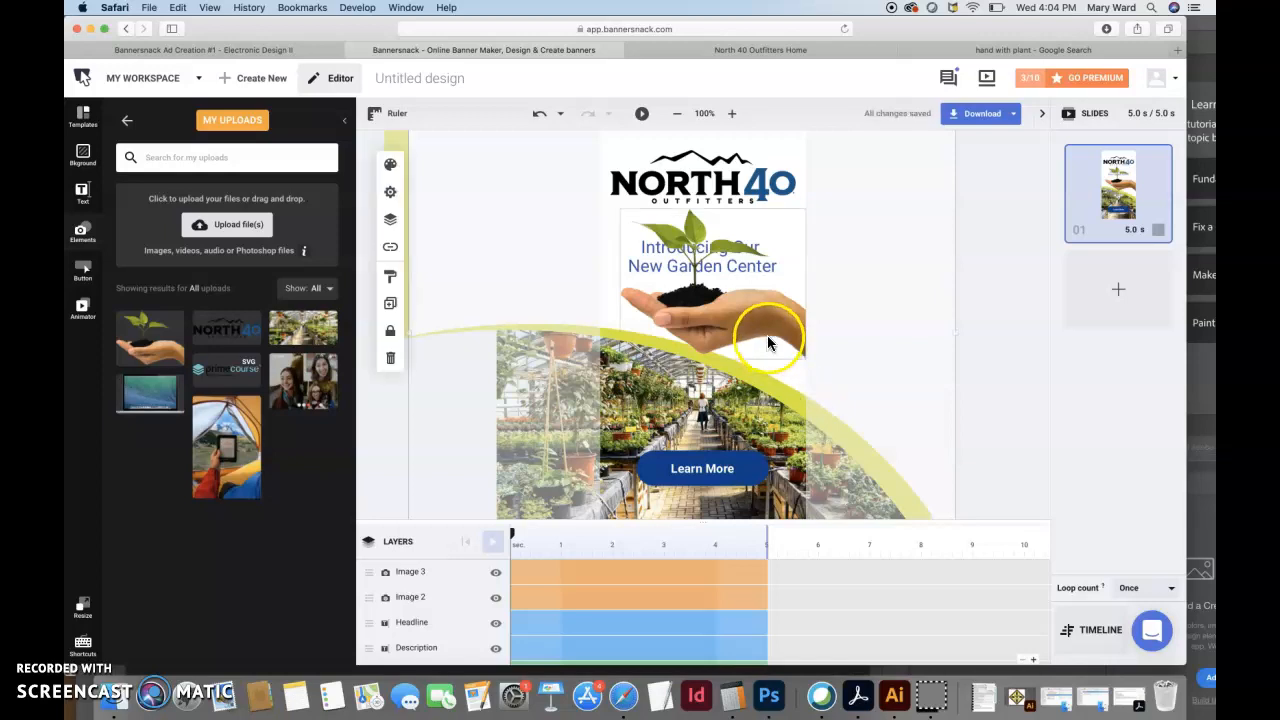
{"action": "left_click_drag", "start_coordinate": [768, 341], "coordinate": [768, 341]}
{"action": "left_click", "coordinate": [738, 314]}
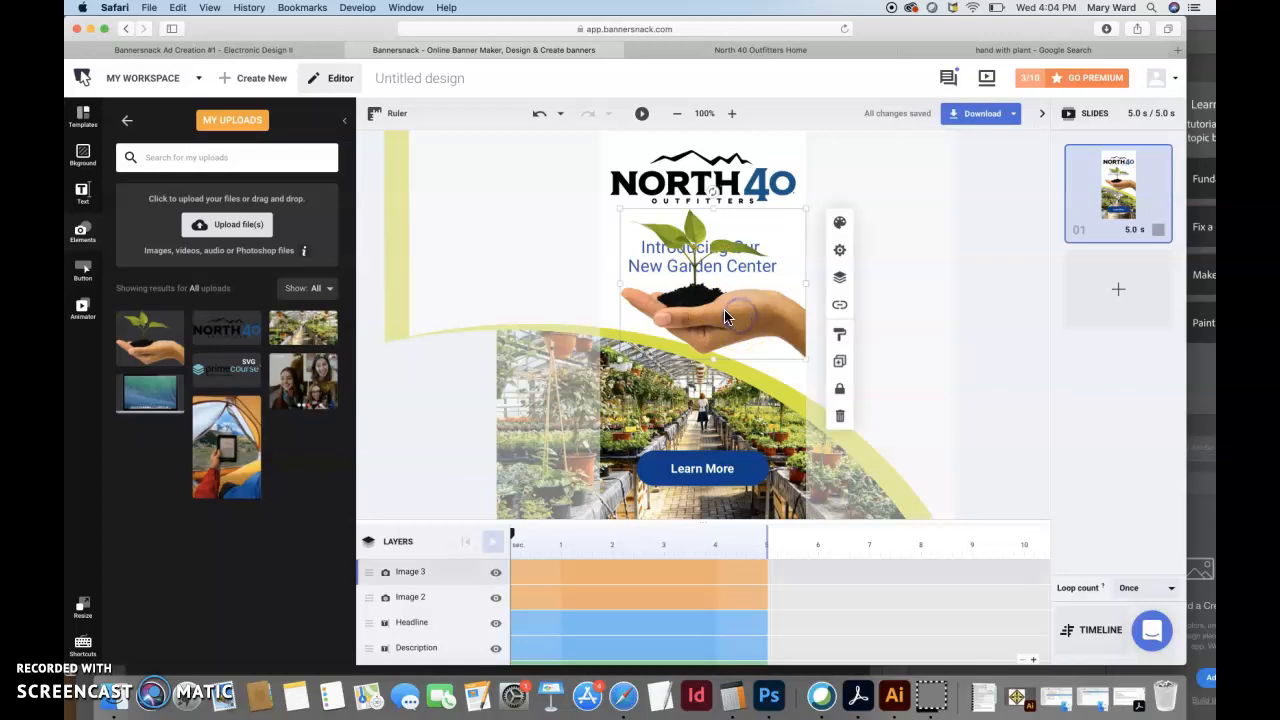
{"action": "left_click", "coordinate": [886, 317]}
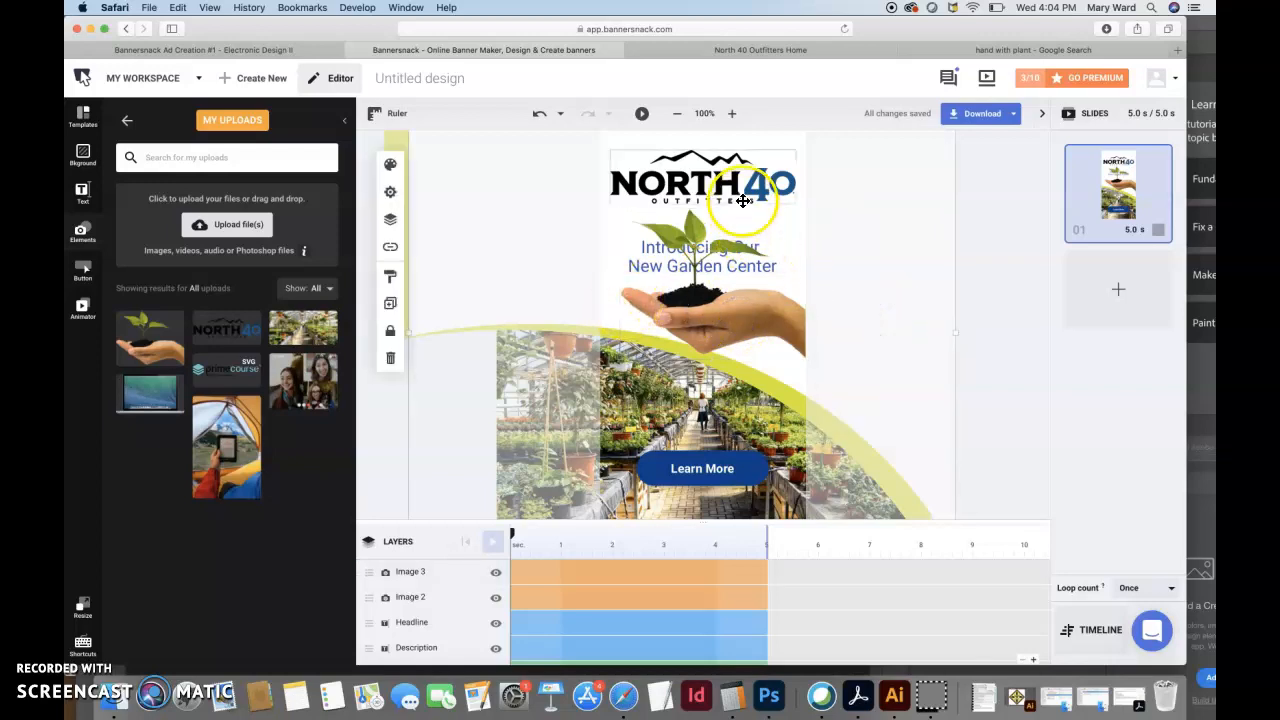
- Move the North 40 logo slightly up to leave more space above the plant
{"action": "scroll", "coordinate": [743, 200], "scroll_direction": "up", "scroll_amount": 2}
{"action": "left_click_drag", "start_coordinate": [728, 241], "coordinate": [729, 227]}
{"action": "left_click", "coordinate": [818, 302]}
{"action": "scroll", "coordinate": [826, 374], "scroll_direction": "down", "scroll_amount": 3}
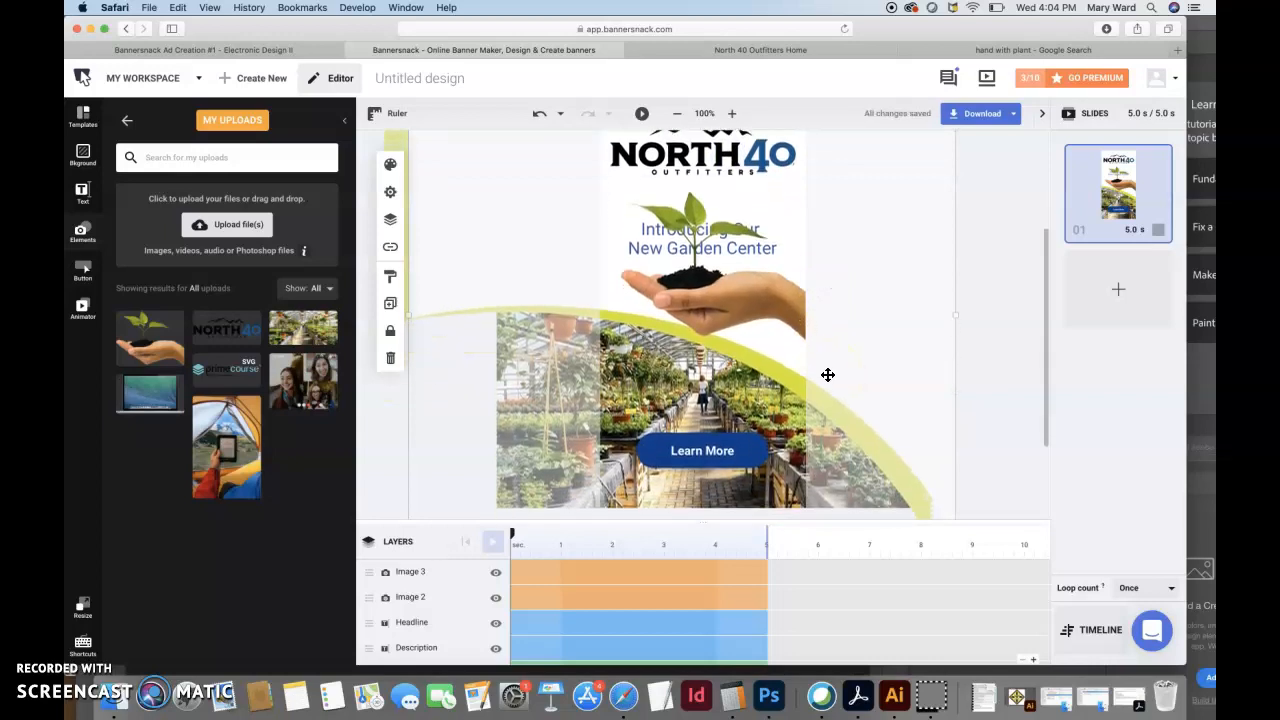
{"action": "left_click", "coordinate": [764, 250]}
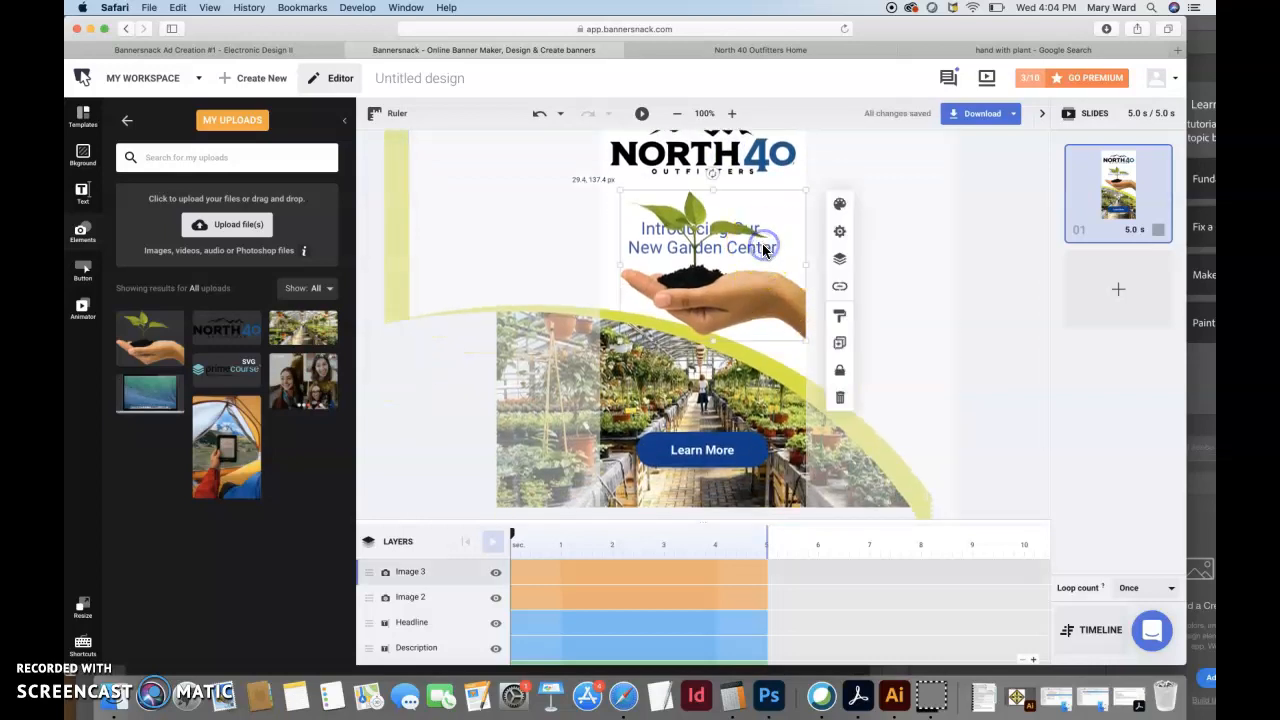
{"action": "right_click", "coordinate": [760, 250]}
{"action": "left_click", "coordinate": [890, 208]}
{"action": "left_click_drag", "start_coordinate": [764, 246], "coordinate": [760, 248]}
- Change the Learn More button's solid fill to the recently used lime green, #d5e60b
{"action": "left_click", "coordinate": [752, 448]}
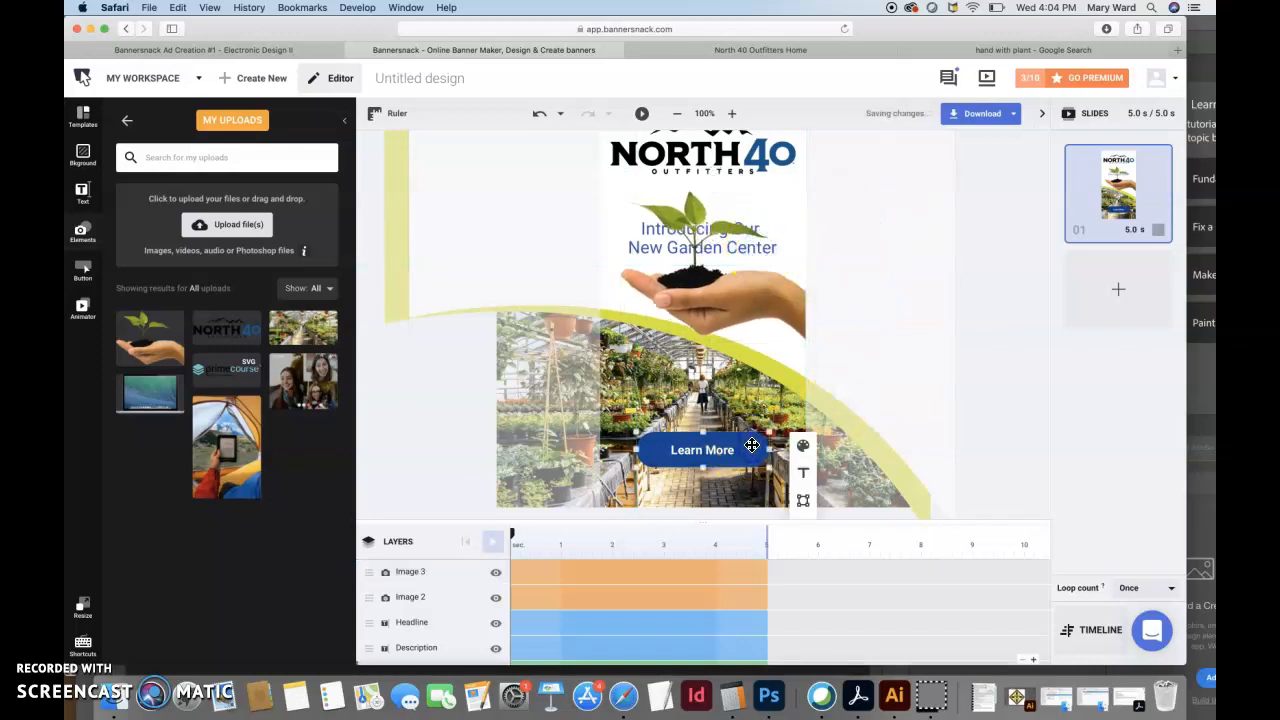
{"action": "left_click", "coordinate": [713, 435]}
{"action": "left_click", "coordinate": [803, 445]}
{"action": "left_click", "coordinate": [861, 480]}
{"action": "scroll", "coordinate": [861, 484], "scroll_direction": "down", "scroll_amount": 3}
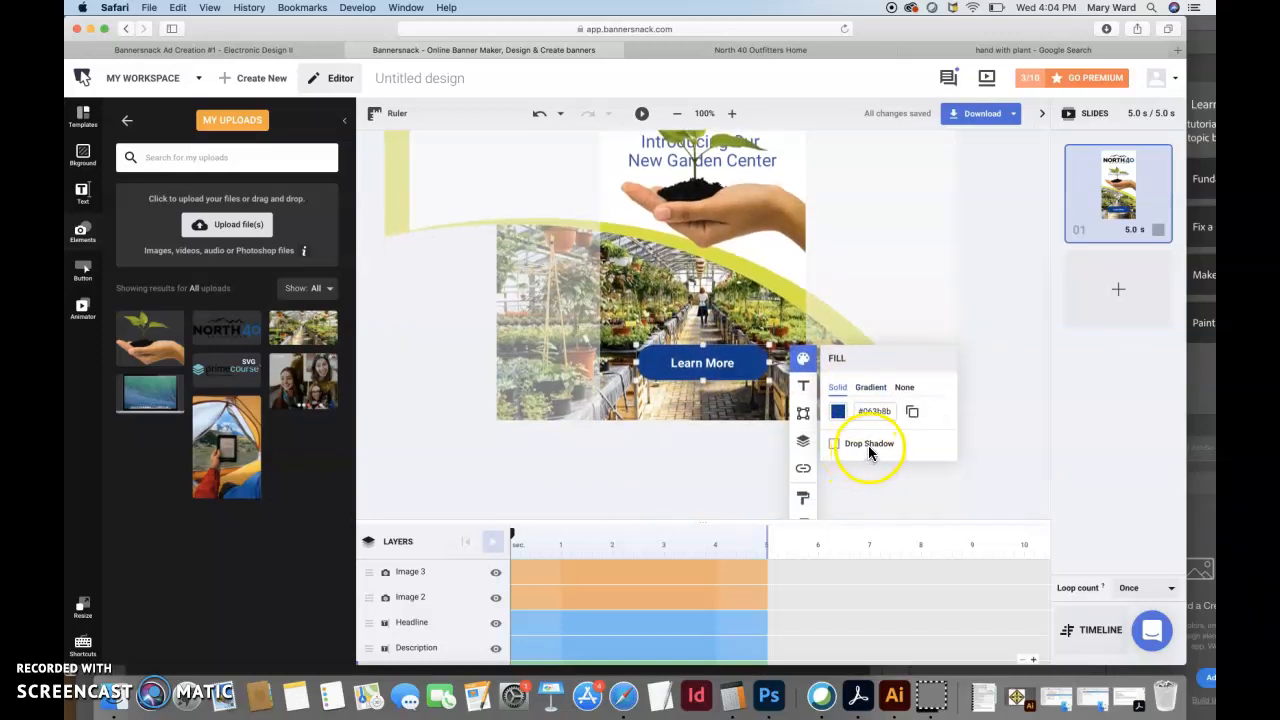
{"action": "left_click", "coordinate": [838, 411]}
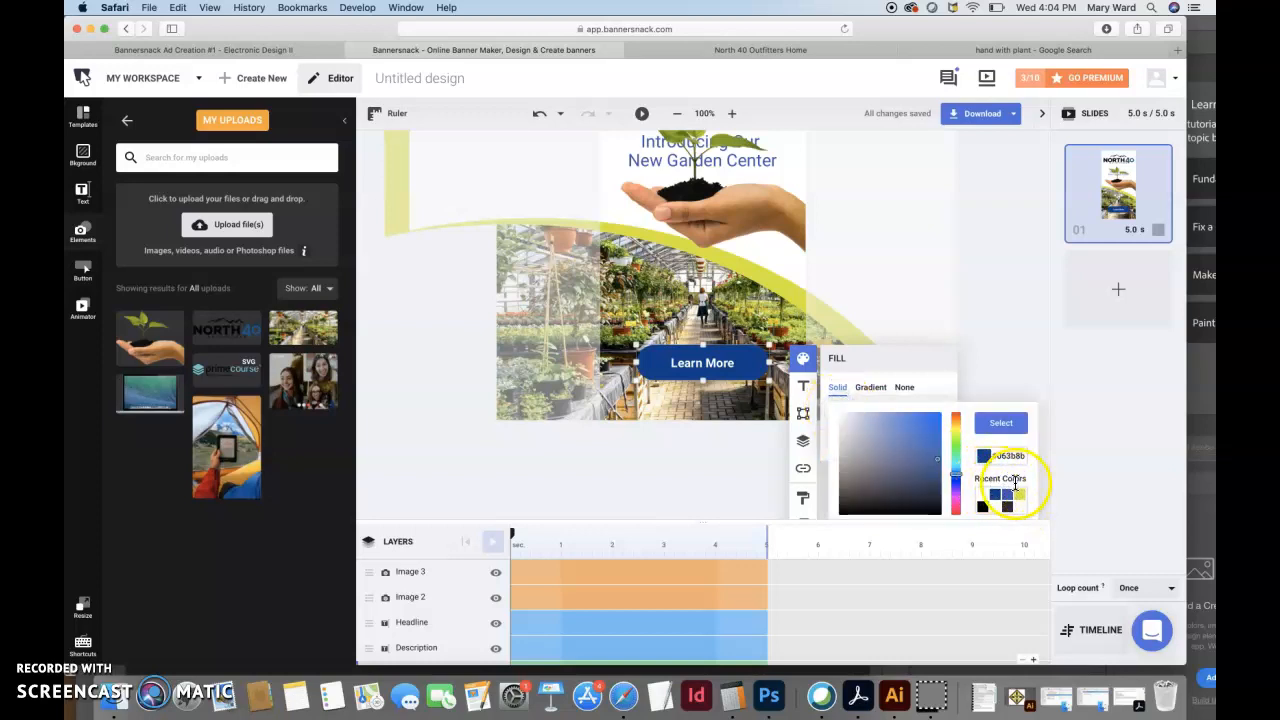
{"action": "left_click", "coordinate": [1018, 498]}
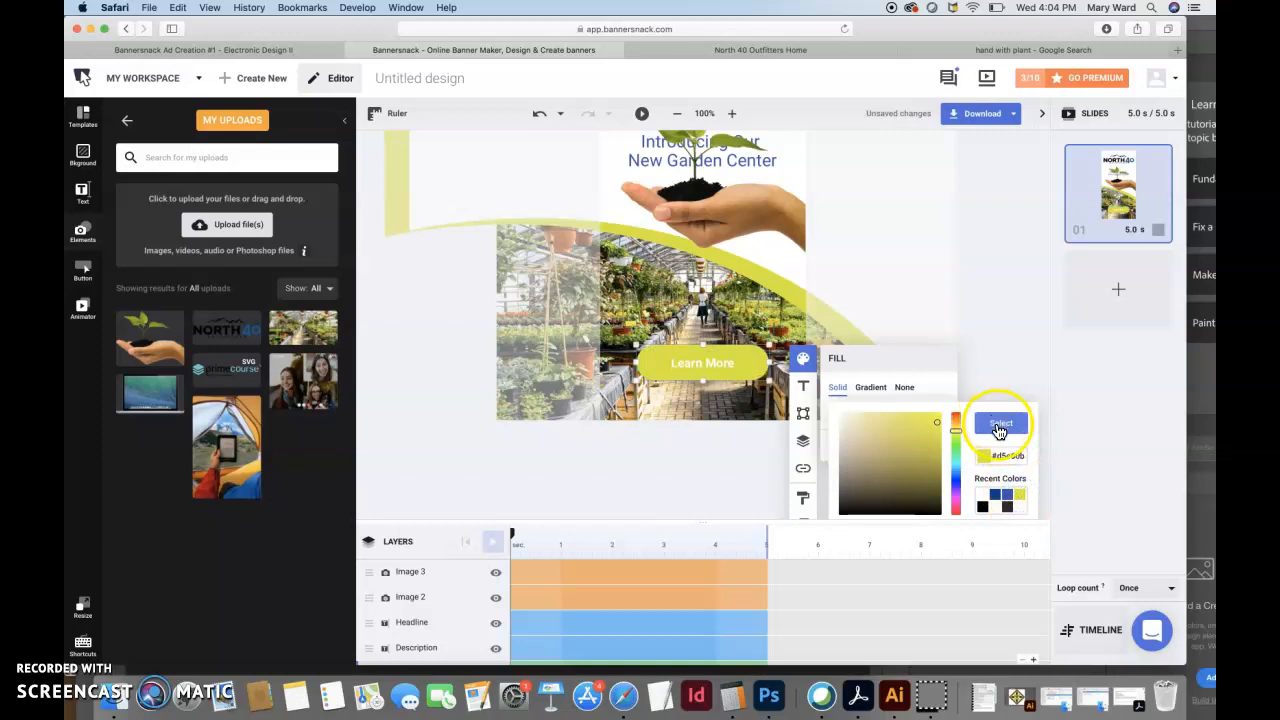
{"action": "left_click", "coordinate": [998, 428]}
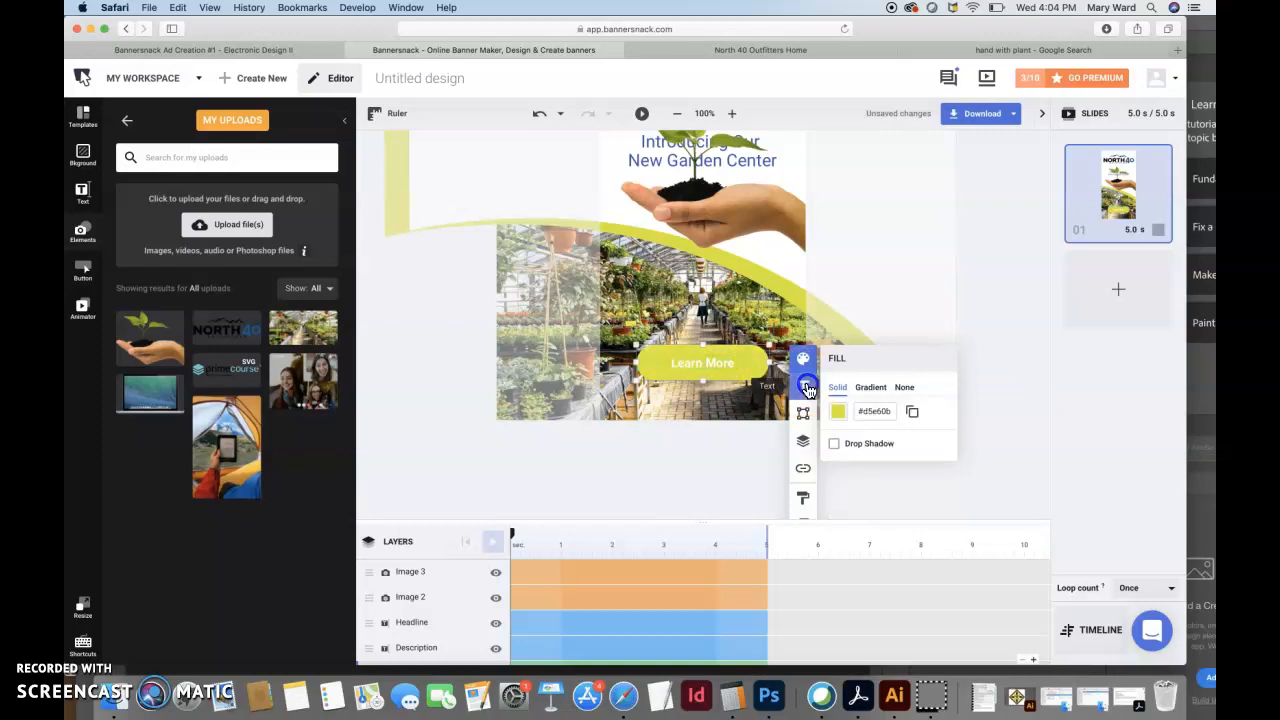
- Set the Learn More button's text colour to the recently used dark blue, #063b8b
{"action": "left_click", "coordinate": [803, 385]}
{"action": "left_click", "coordinate": [860, 408]}
{"action": "left_click", "coordinate": [1020, 474]}
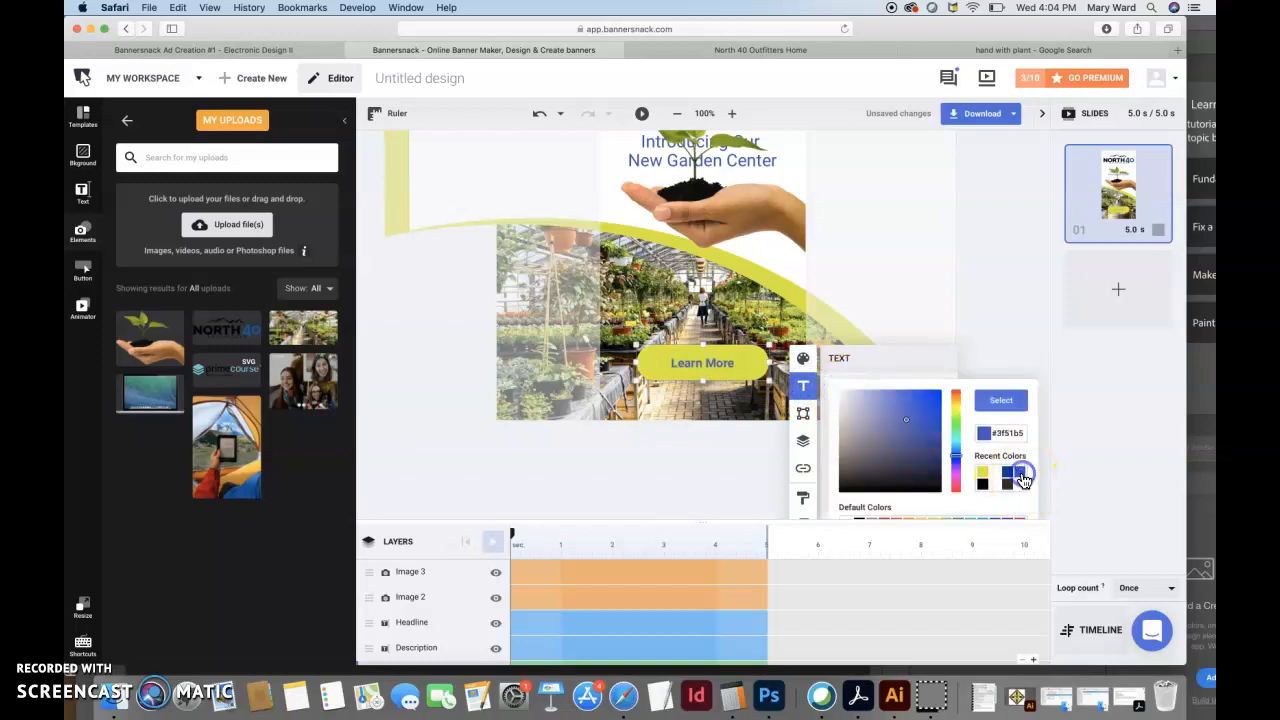
{"action": "left_click", "coordinate": [1006, 476]}
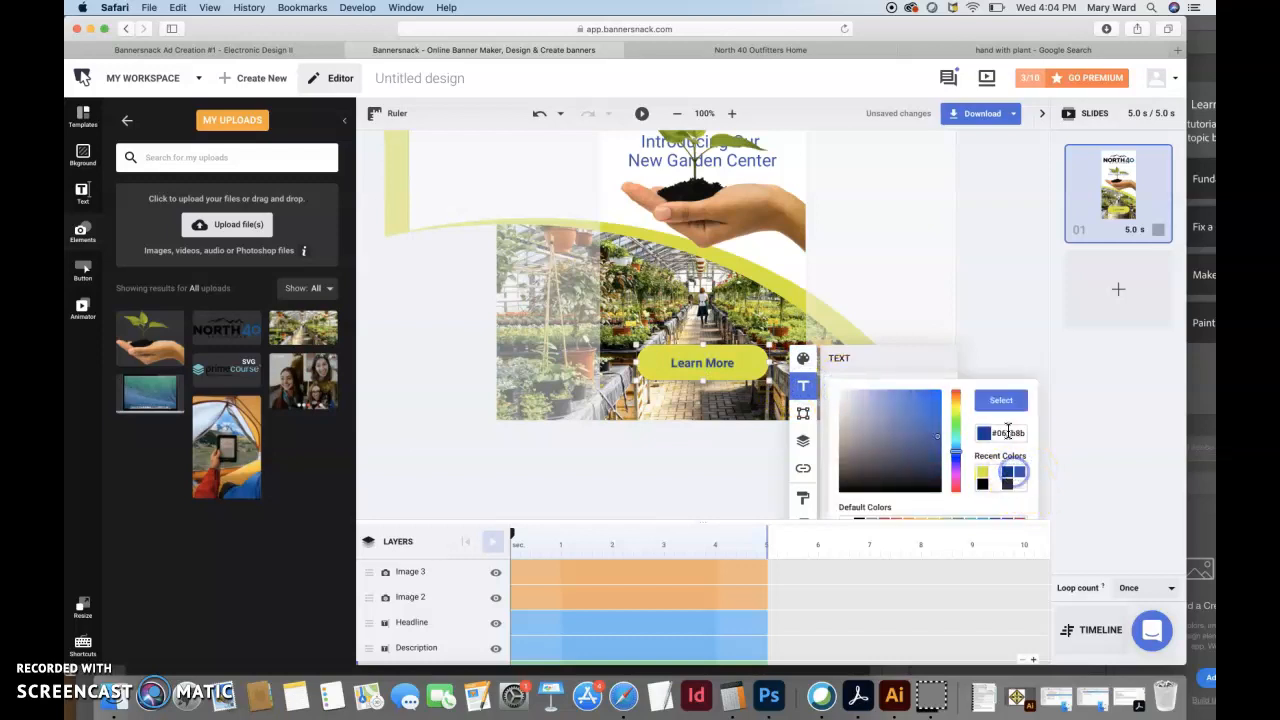
{"action": "left_click", "coordinate": [1003, 403]}
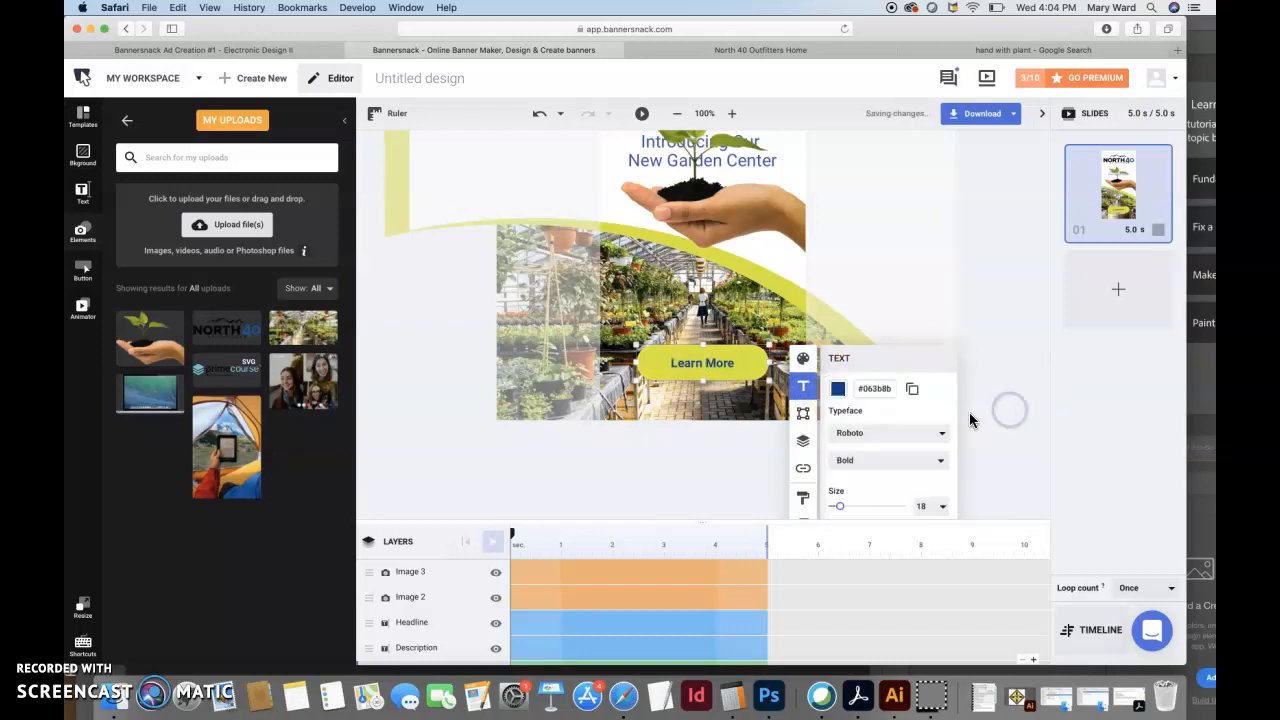
{"action": "left_click", "coordinate": [945, 302]}
- Try the recently used blue #3f51b5 as the Learn More button's solid fill
{"action": "scroll", "coordinate": [793, 395], "scroll_direction": "up", "scroll_amount": 3}
{"action": "scroll", "coordinate": [793, 398], "scroll_direction": "down", "scroll_amount": 2}
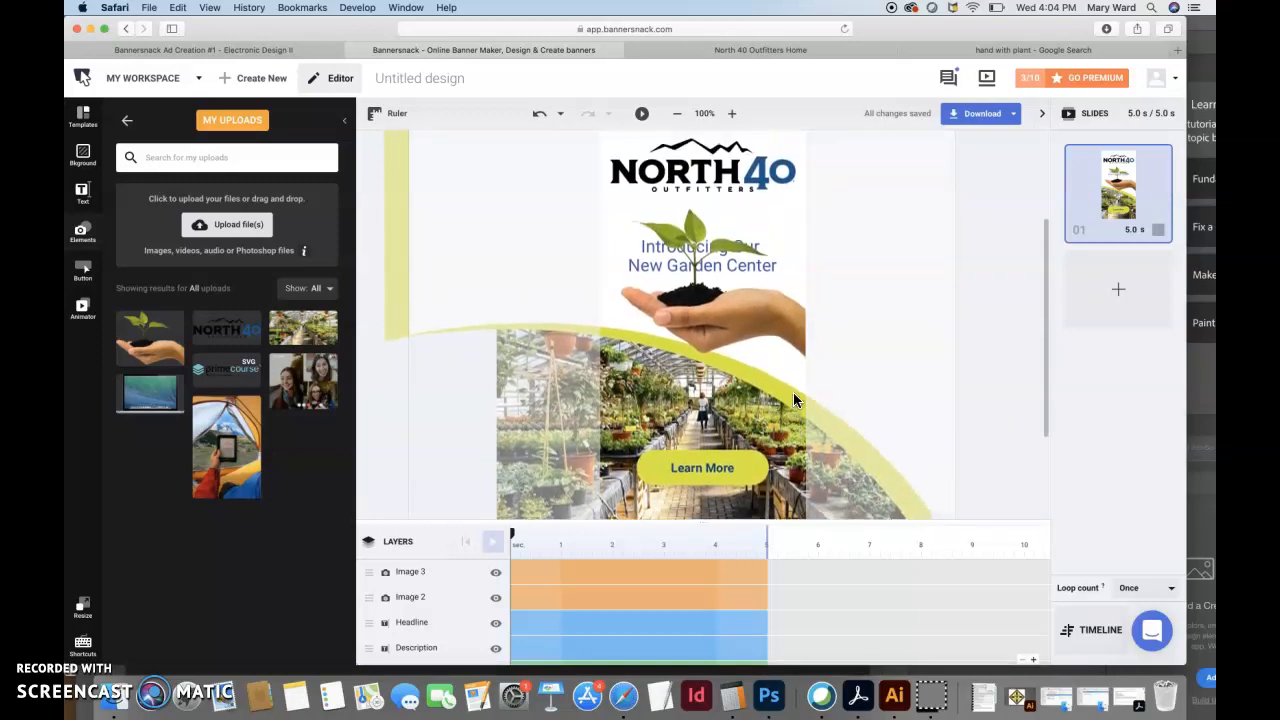
{"action": "scroll", "coordinate": [791, 392], "scroll_direction": "up", "scroll_amount": 2}
{"action": "left_click", "coordinate": [766, 368]}
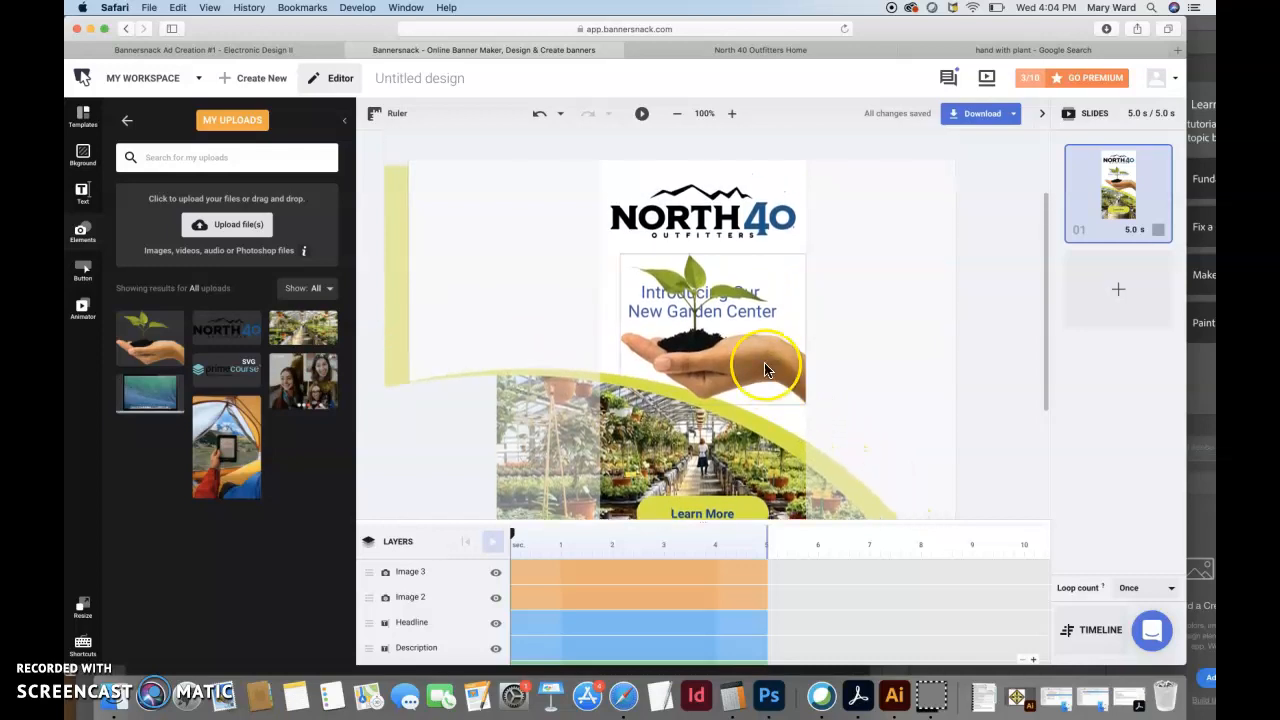
{"action": "left_click", "coordinate": [754, 317]}
{"action": "left_click", "coordinate": [746, 507]}
{"action": "scroll", "coordinate": [744, 508], "scroll_direction": "down", "scroll_amount": 3}
{"action": "scroll", "coordinate": [744, 508], "scroll_direction": "up", "scroll_amount": 1}
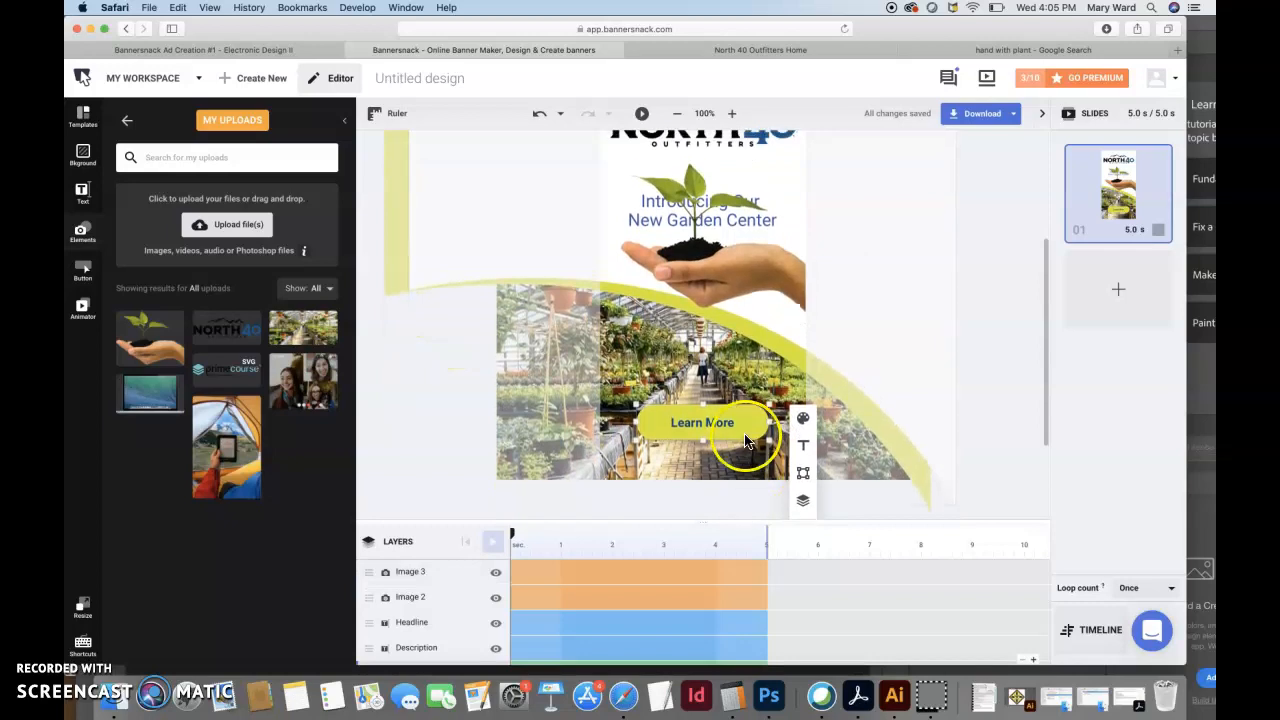
{"action": "left_click", "coordinate": [803, 418]}
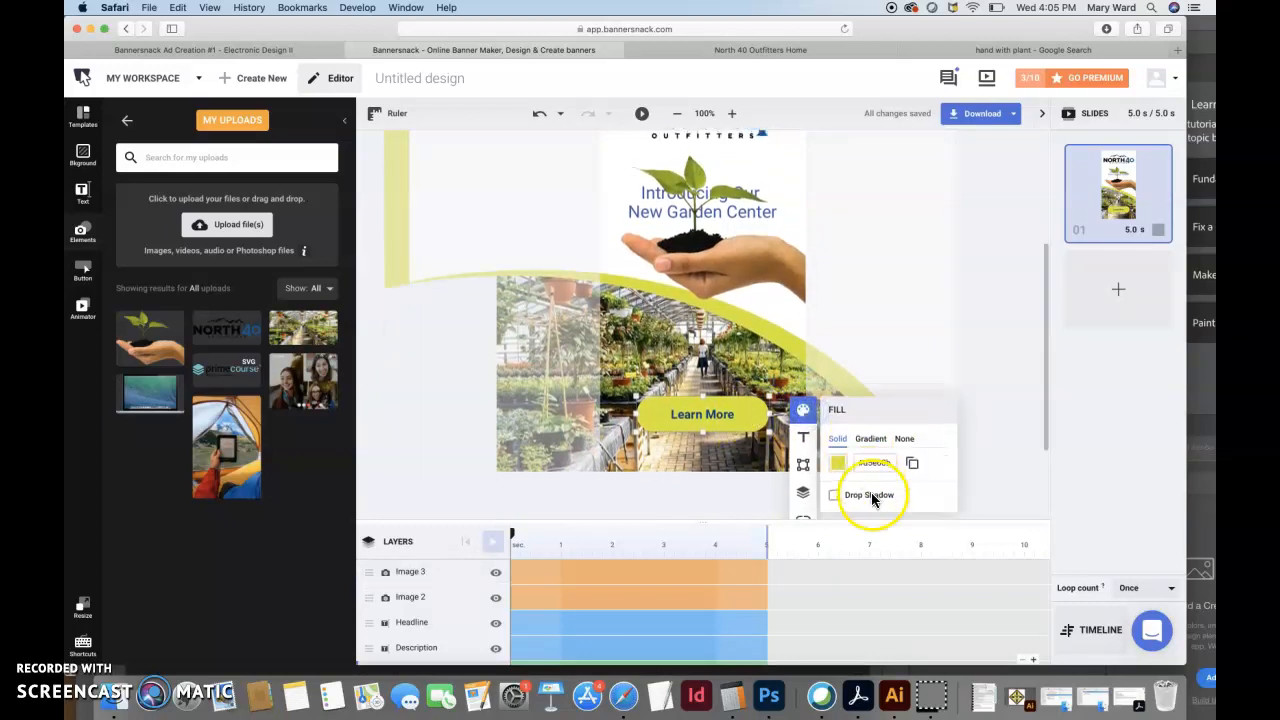
{"action": "scroll", "coordinate": [872, 497], "scroll_direction": "down", "scroll_amount": 1}
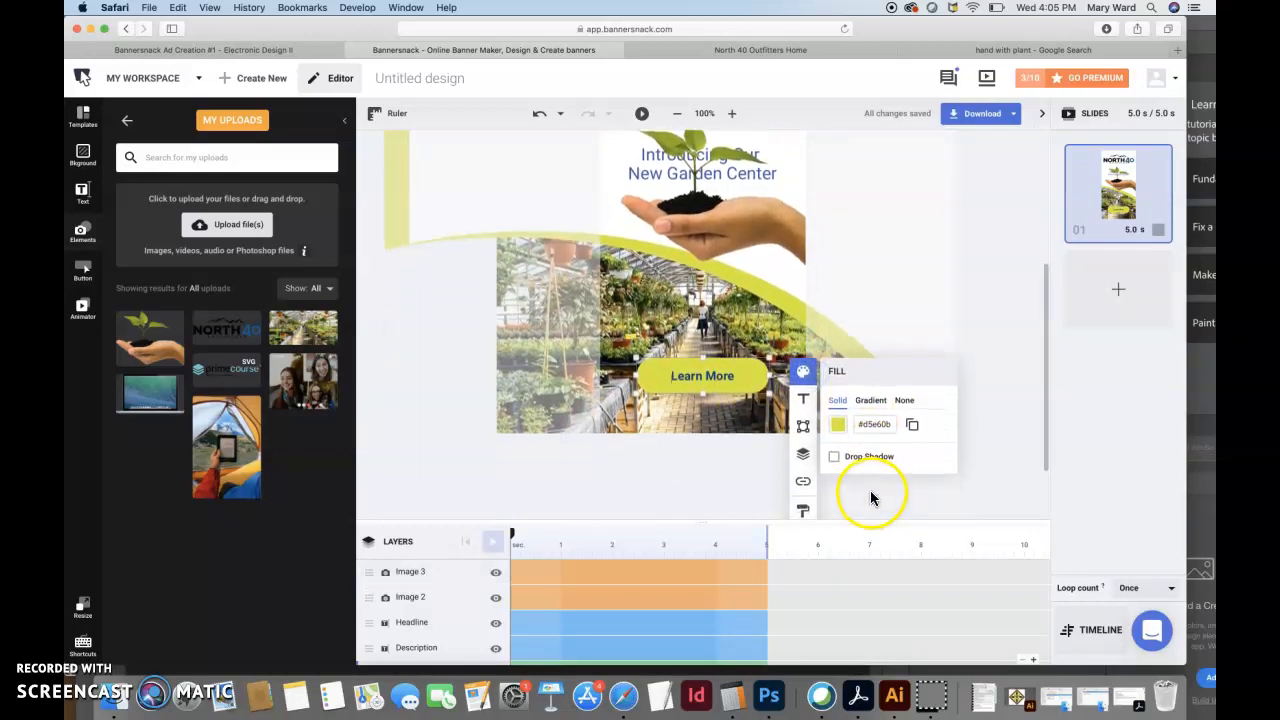
{"action": "left_click", "coordinate": [840, 424]}
{"action": "left_click", "coordinate": [1020, 509]}
{"action": "left_click", "coordinate": [718, 380]}
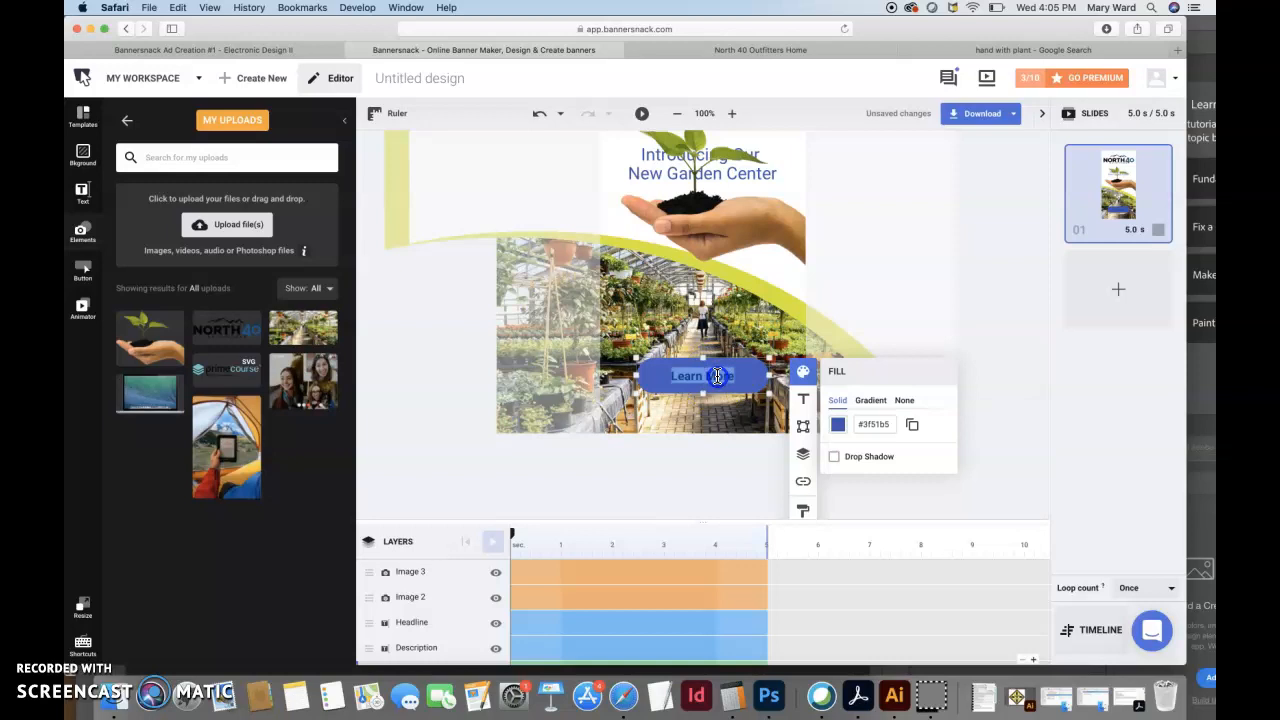
- Set the Learn More button's solid fill to dark blue #063b8b from the recent colours
{"action": "left_click", "coordinate": [843, 428]}
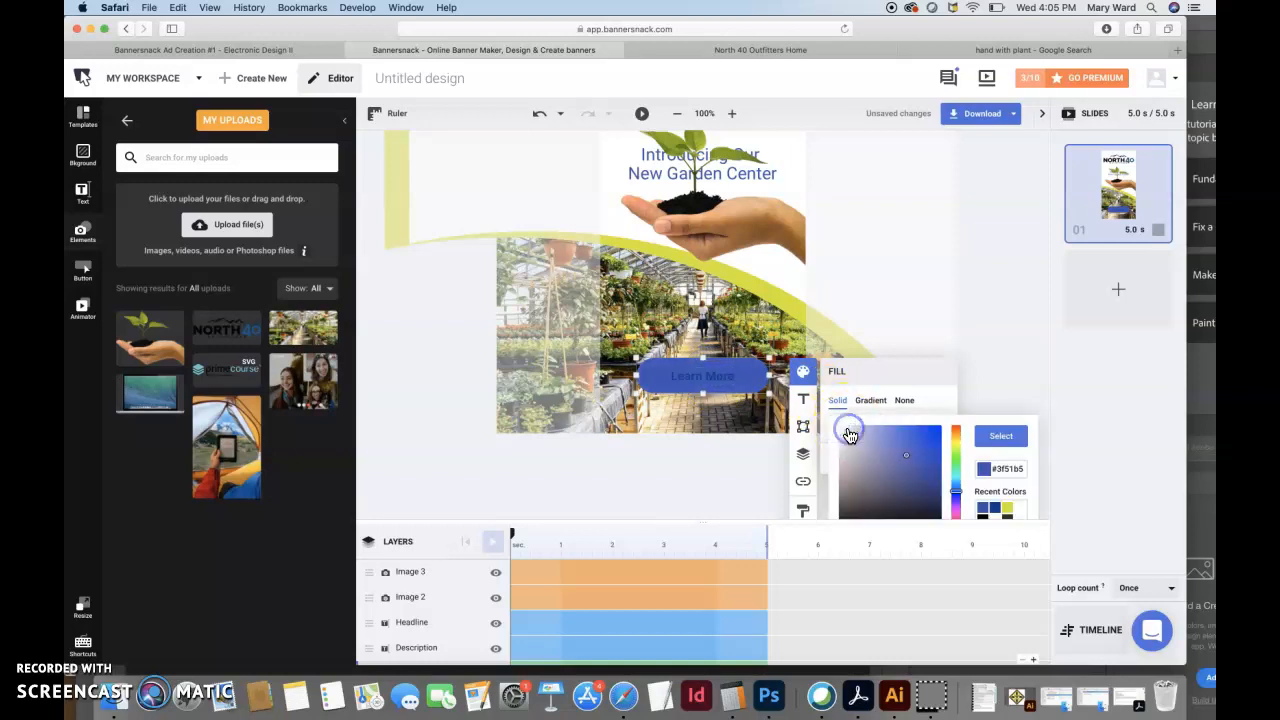
{"action": "left_click", "coordinate": [1007, 510]}
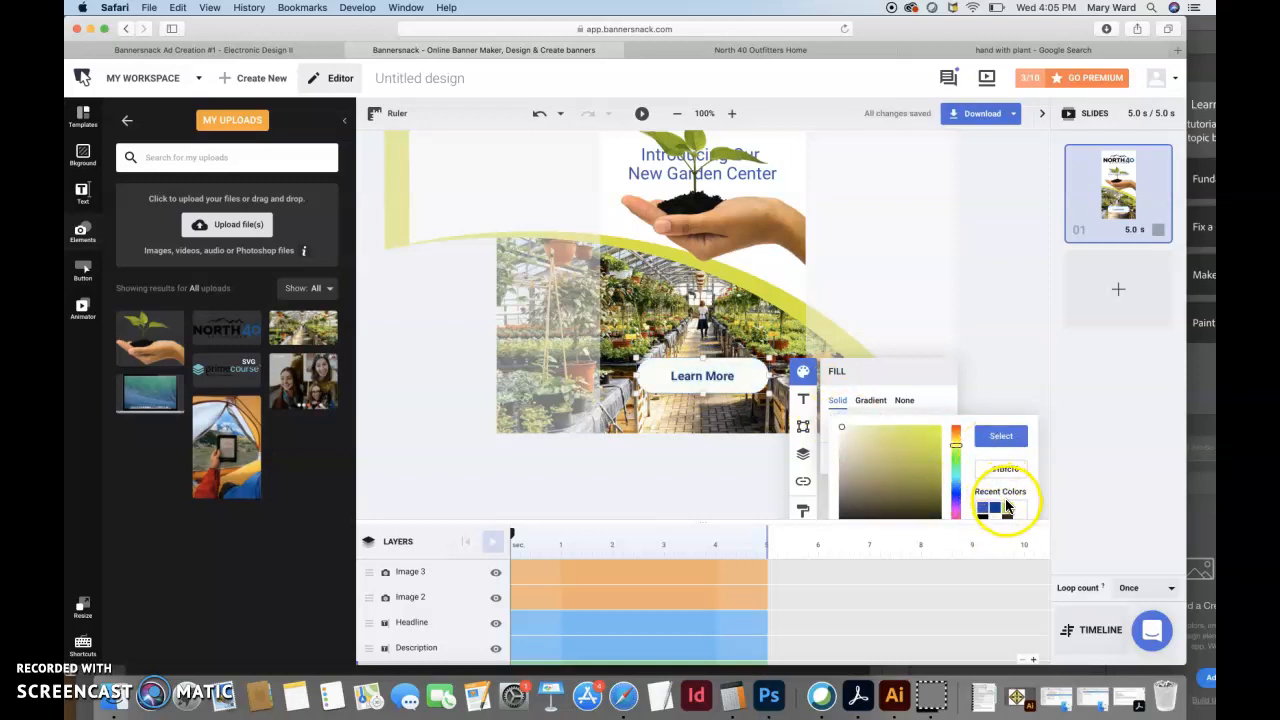
{"action": "left_click", "coordinate": [995, 507]}
- Set the Learn More button's text colour to off-white #fbfcf6 from the recent colours
{"action": "left_click", "coordinate": [803, 402]}
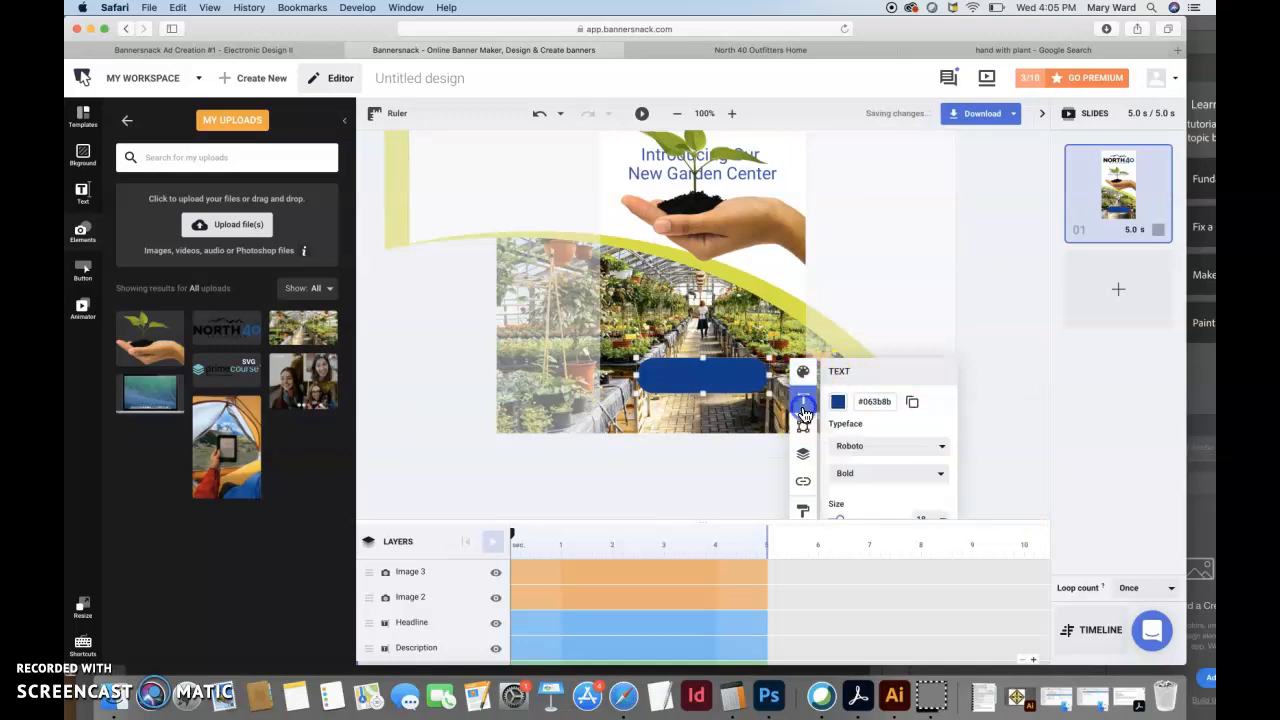
{"action": "left_click", "coordinate": [838, 402]}
{"action": "left_click", "coordinate": [995, 497]}
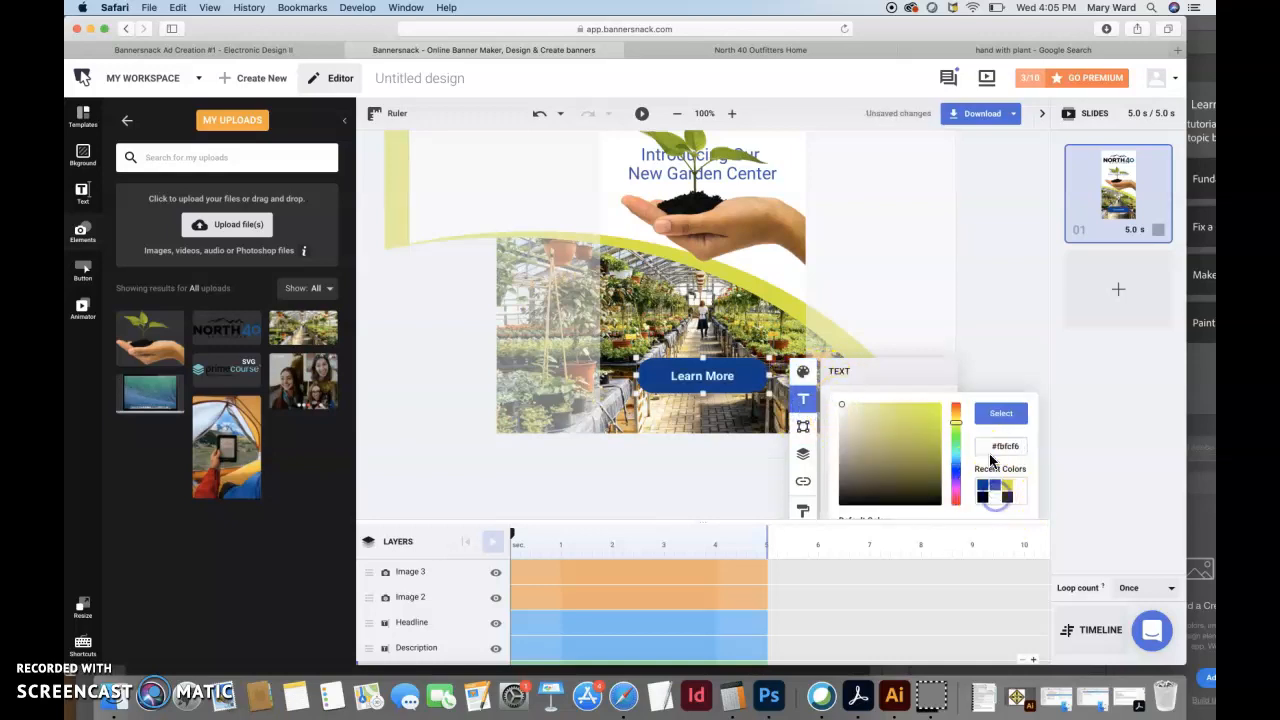
{"action": "left_click", "coordinate": [991, 412]}
{"action": "left_click", "coordinate": [949, 314]}
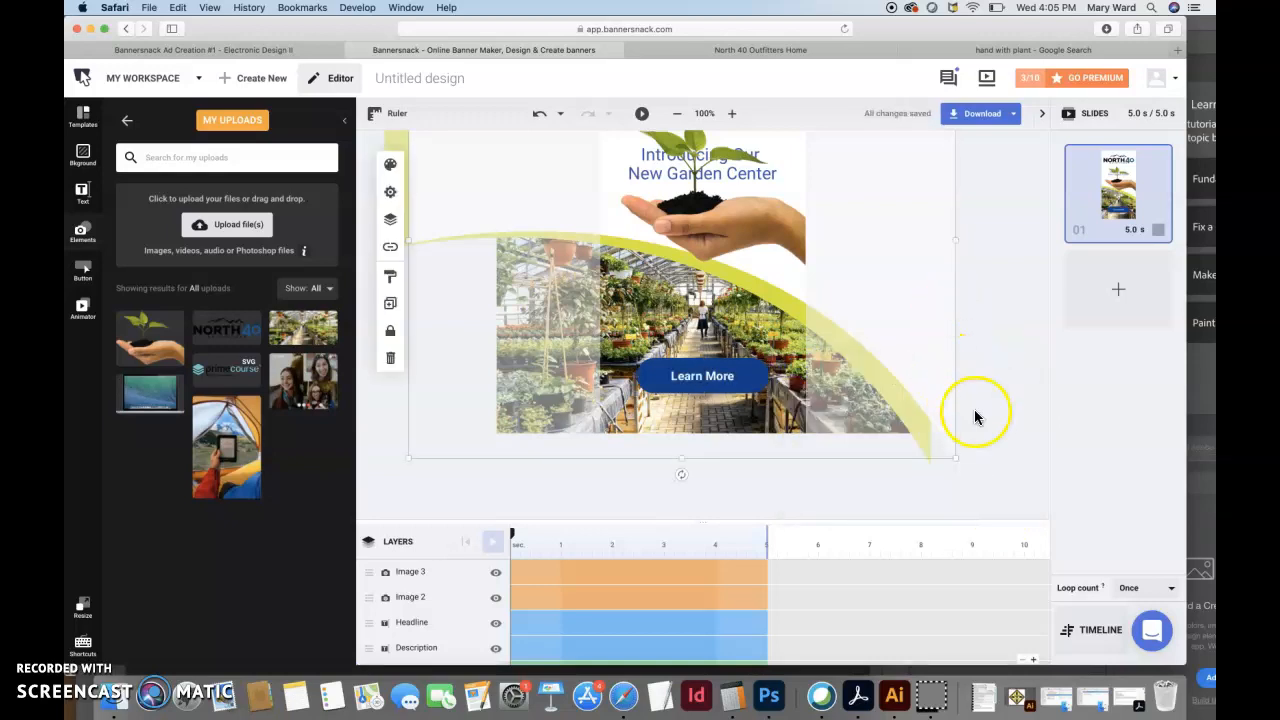
{"action": "scroll", "coordinate": [975, 417], "scroll_direction": "up", "scroll_amount": 3}
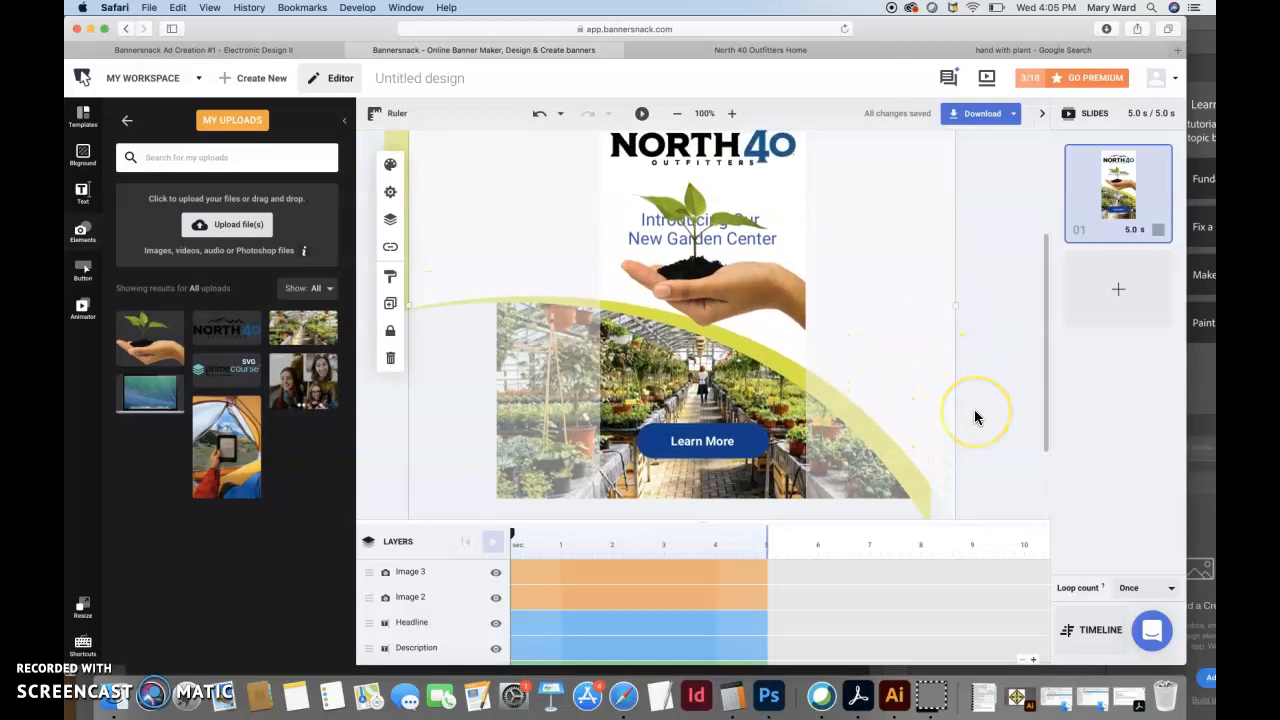
- Move the Learn More button slightly down, centred near the bottom edge of the greenhouse photo
{"action": "left_click", "coordinate": [701, 458]}
{"action": "scroll", "coordinate": [776, 449], "scroll_direction": "down", "scroll_amount": 3}
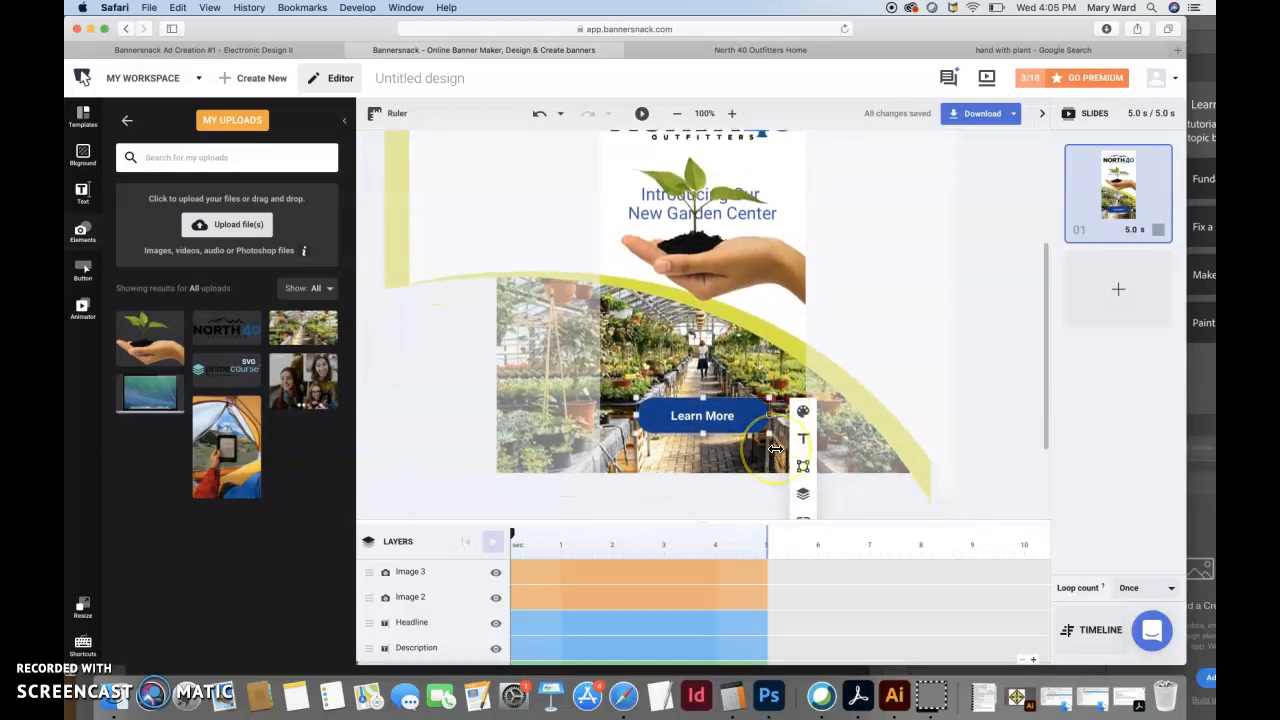
{"action": "left_click_drag", "start_coordinate": [726, 400], "coordinate": [727, 417]}
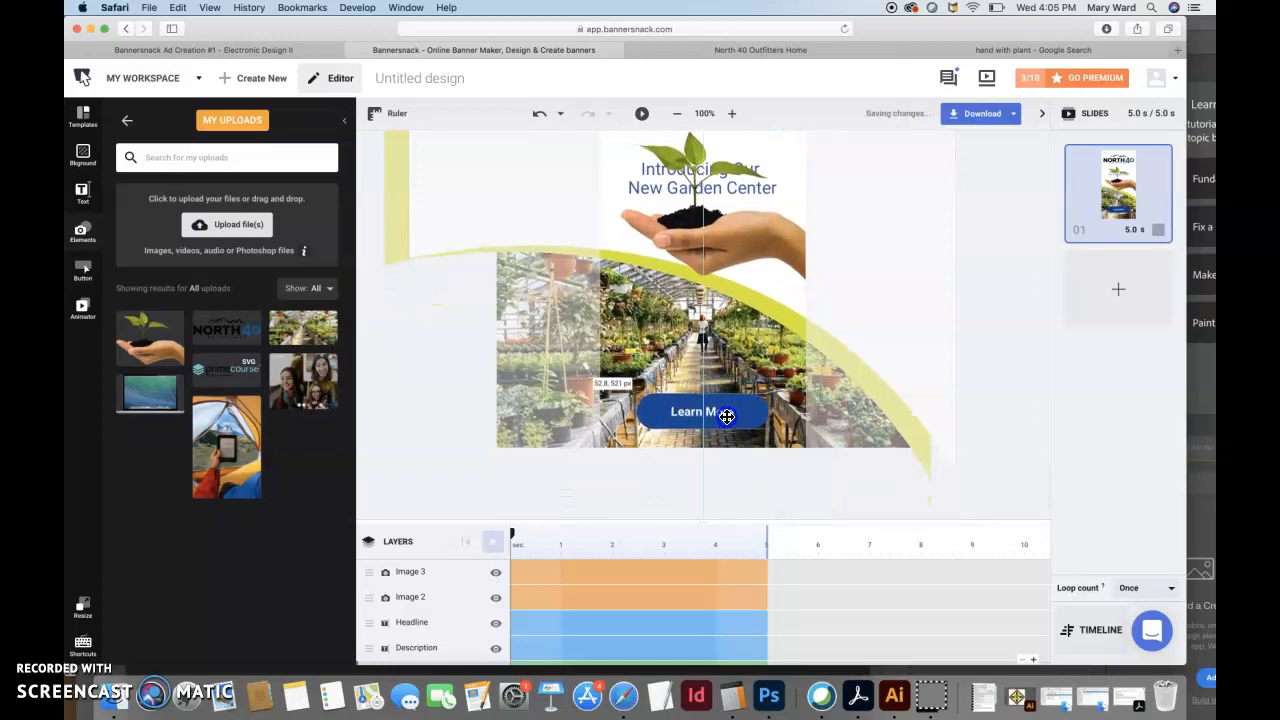
{"action": "left_click_drag", "start_coordinate": [727, 416], "coordinate": [727, 416]}
{"action": "left_click", "coordinate": [966, 410]}
{"action": "scroll", "coordinate": [992, 367], "scroll_direction": "up", "scroll_amount": 5}
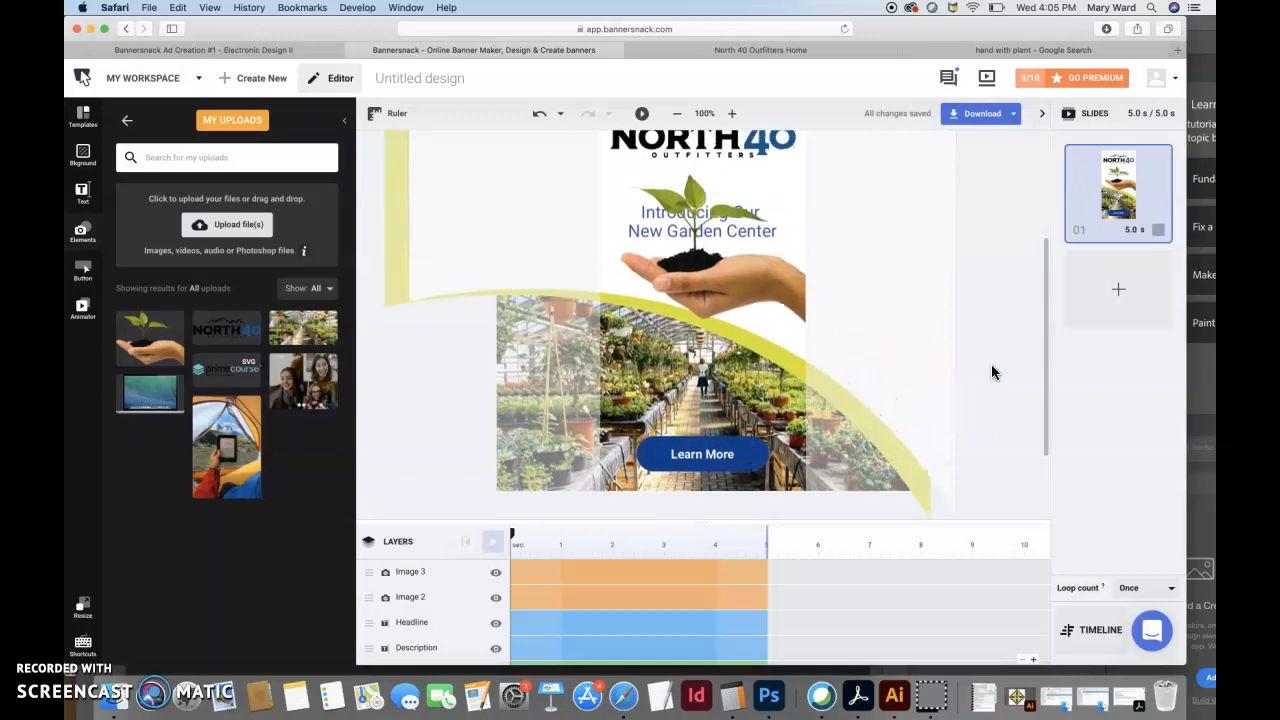
{"action": "scroll", "coordinate": [994, 372], "scroll_direction": "up", "scroll_amount": 1}
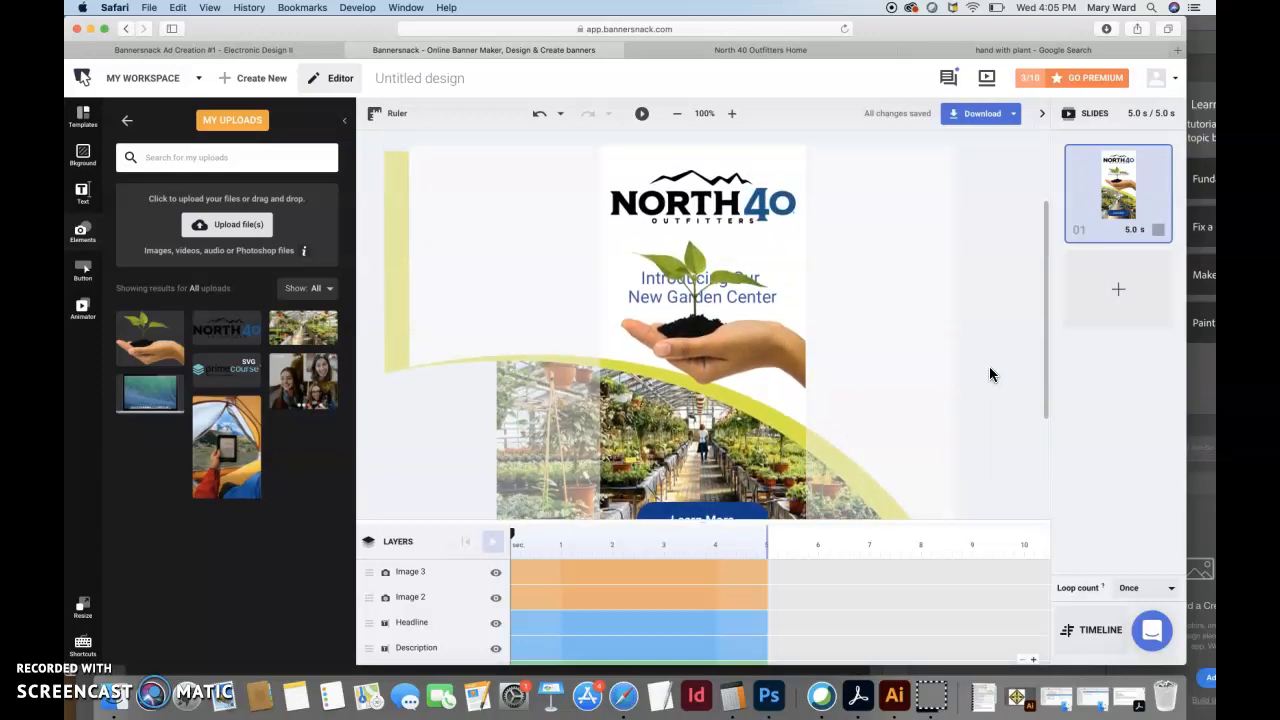
- Try enlarging the green-edged curve shape slightly from its upper-right corner, and undo the resize
{"action": "left_click", "coordinate": [818, 407]}
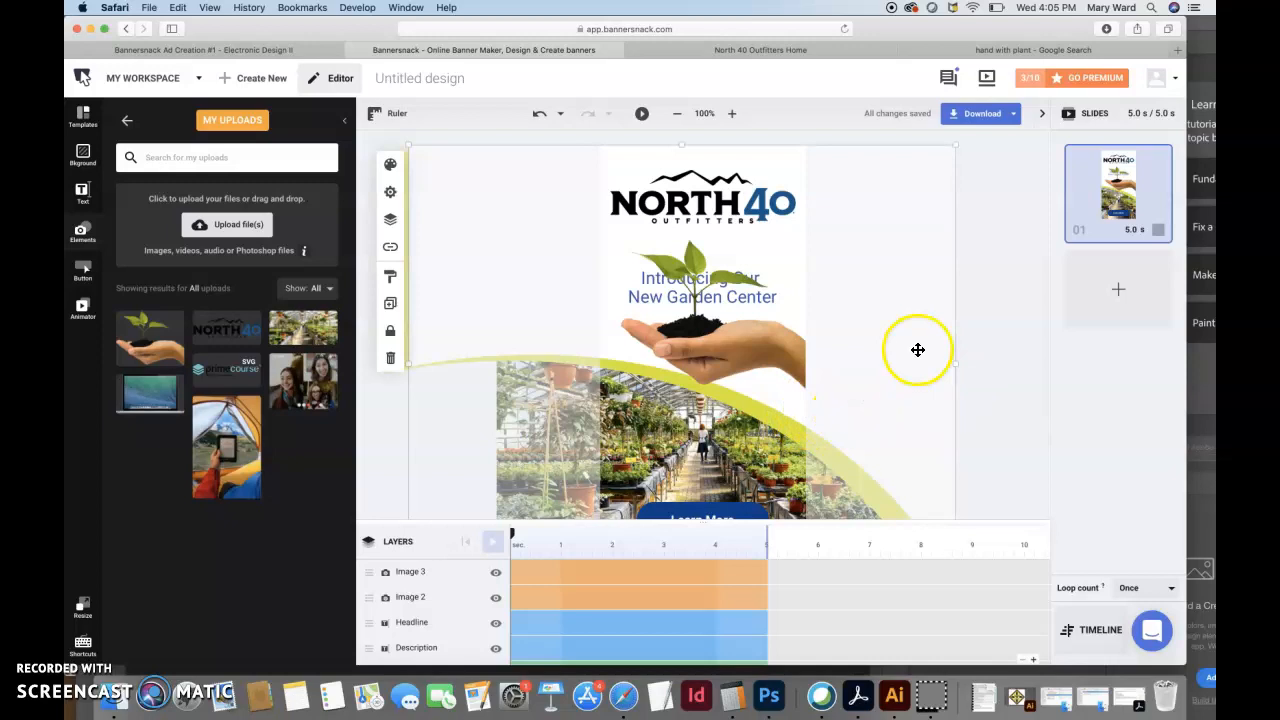
{"action": "scroll", "coordinate": [949, 244], "scroll_direction": "up", "scroll_amount": 1}
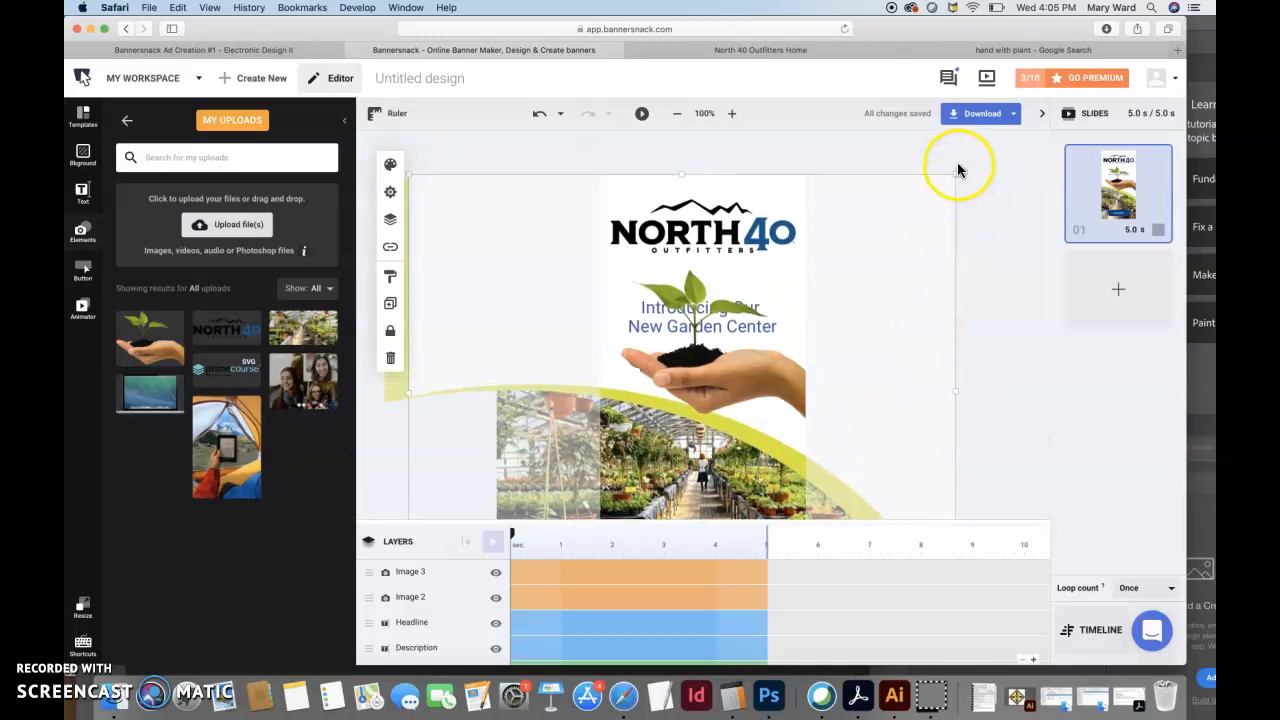
{"action": "left_click_drag", "start_coordinate": [958, 168], "coordinate": [969, 180]}
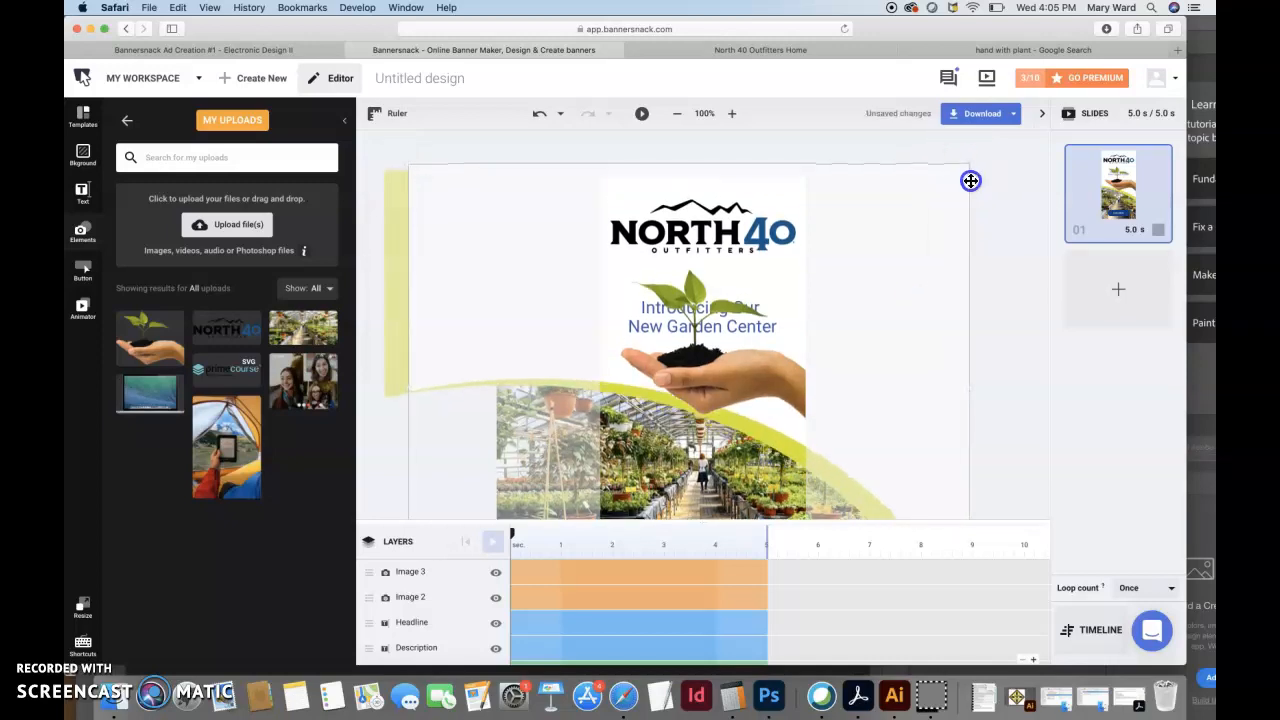
{"action": "key", "text": "super+z"}
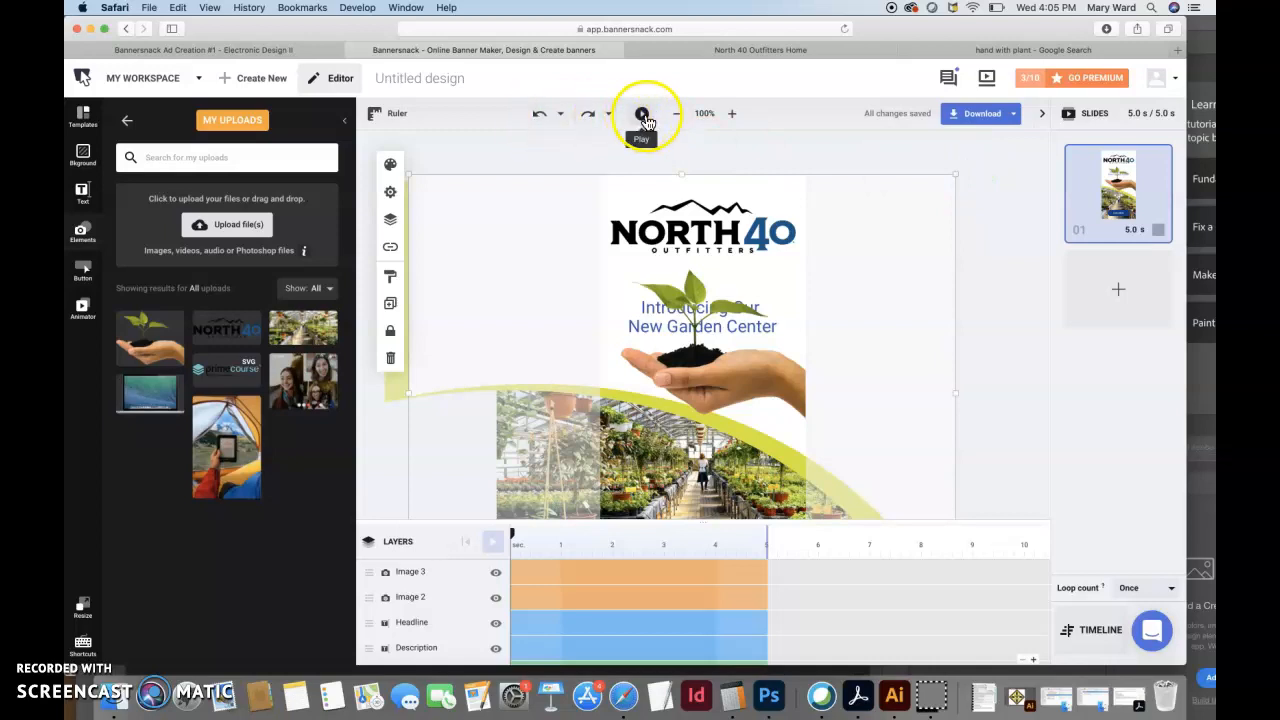
- Move the Headline layer to the top of the layer order, above Image 3
{"action": "scroll", "coordinate": [480, 140], "scroll_direction": "down", "scroll_amount": 2}
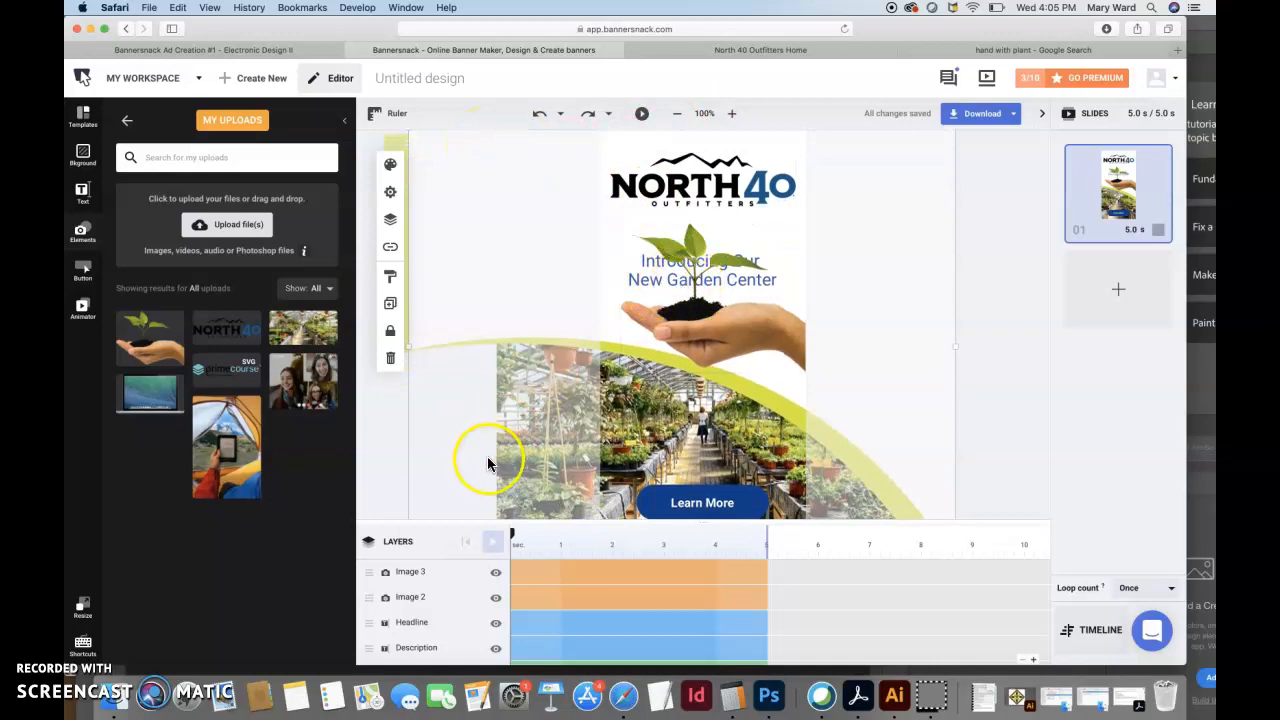
{"action": "scroll", "coordinate": [409, 600], "scroll_direction": "down", "scroll_amount": 2}
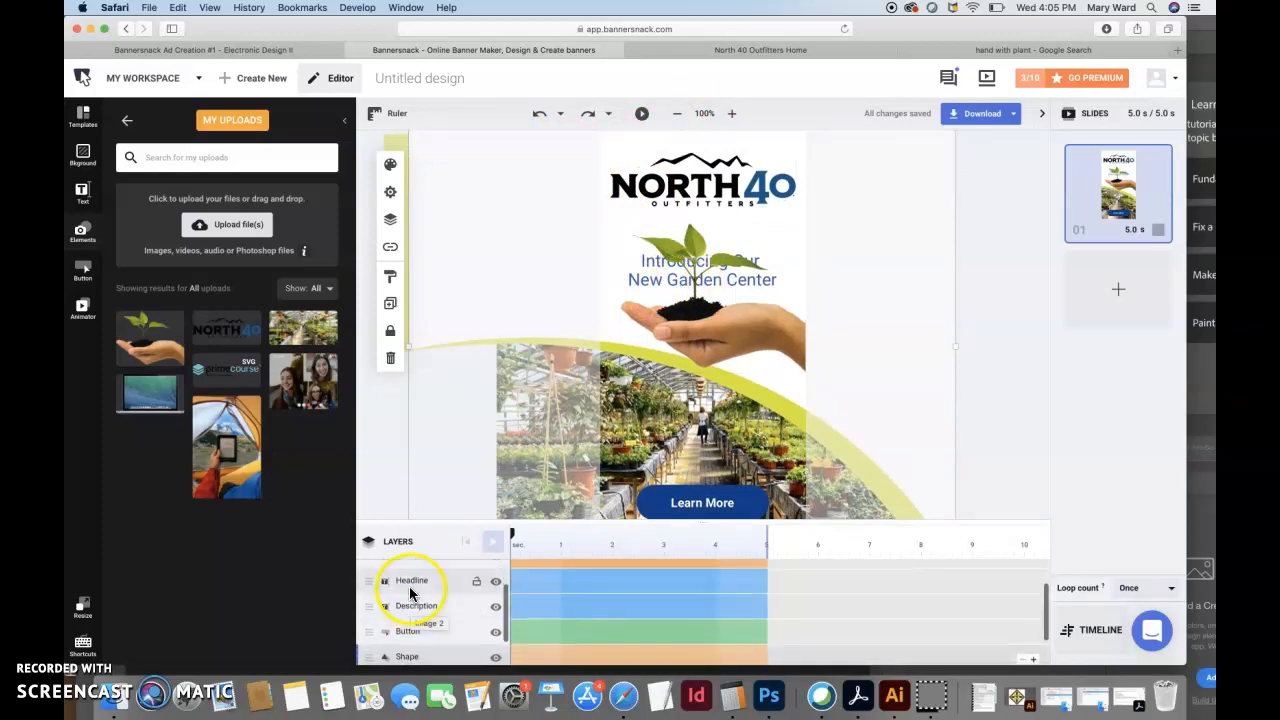
{"action": "left_click", "coordinate": [409, 588]}
{"action": "scroll", "coordinate": [433, 590], "scroll_direction": "up", "scroll_amount": 1}
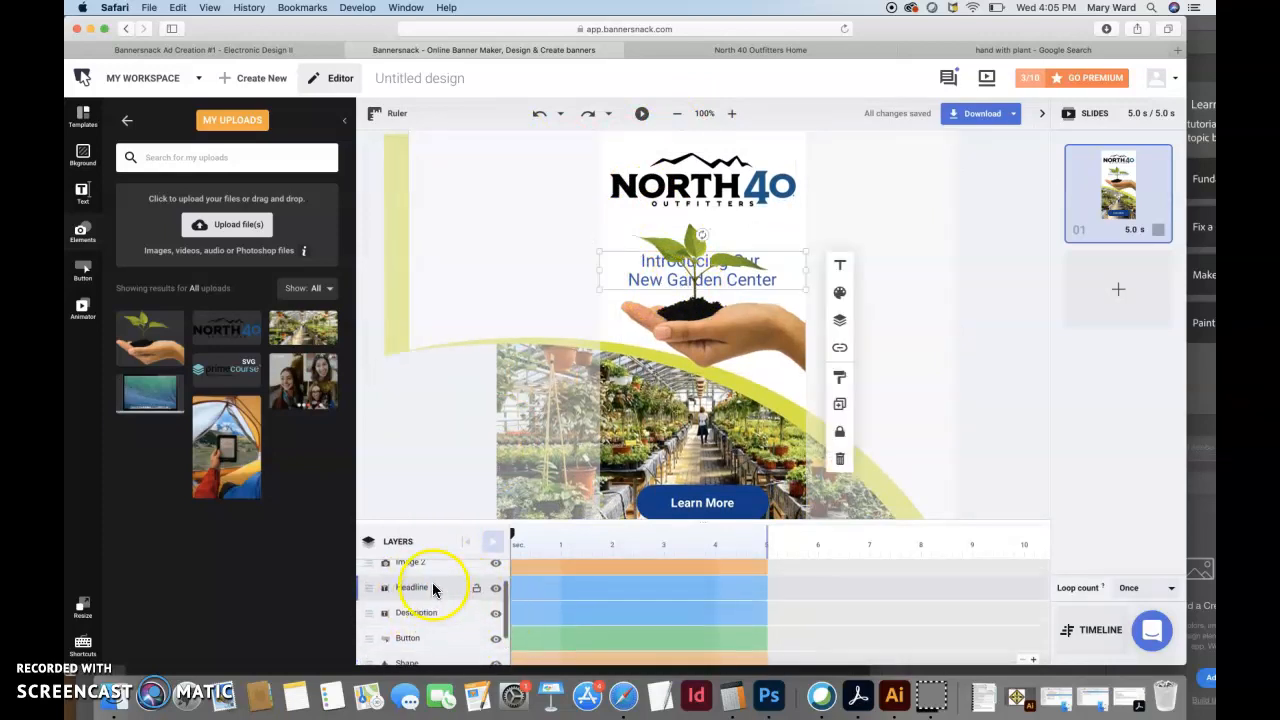
{"action": "scroll", "coordinate": [433, 590], "scroll_direction": "up", "scroll_amount": 1}
{"action": "mouse_move", "coordinate": [429, 555]}
{"action": "left_mouse_down"}
{"action": "mouse_move", "coordinate": [426, 591]}
{"action": "mouse_move", "coordinate": [429, 574]}
{"action": "left_mouse_up"}
{"action": "left_click", "coordinate": [415, 580]}
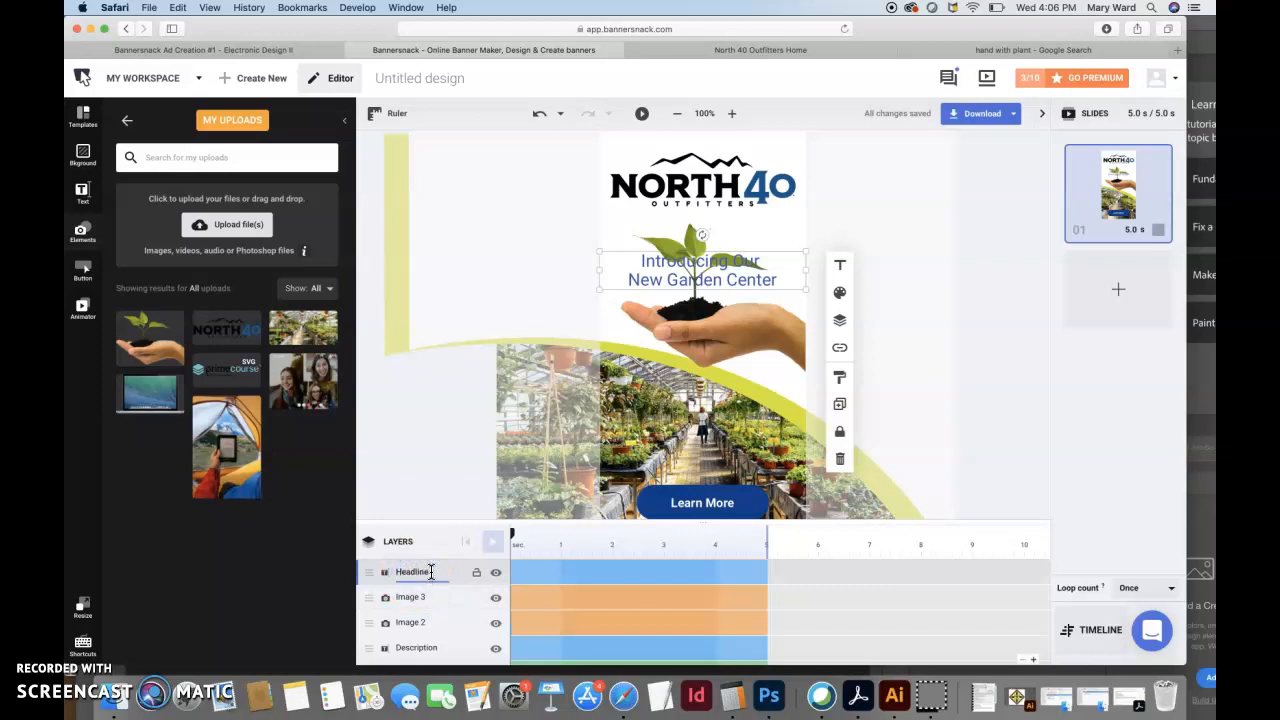
- Identify the Image 3 layer by toggling its visibility off and on, and rename it "Hand With Plant"
{"action": "left_click", "coordinate": [420, 597]}
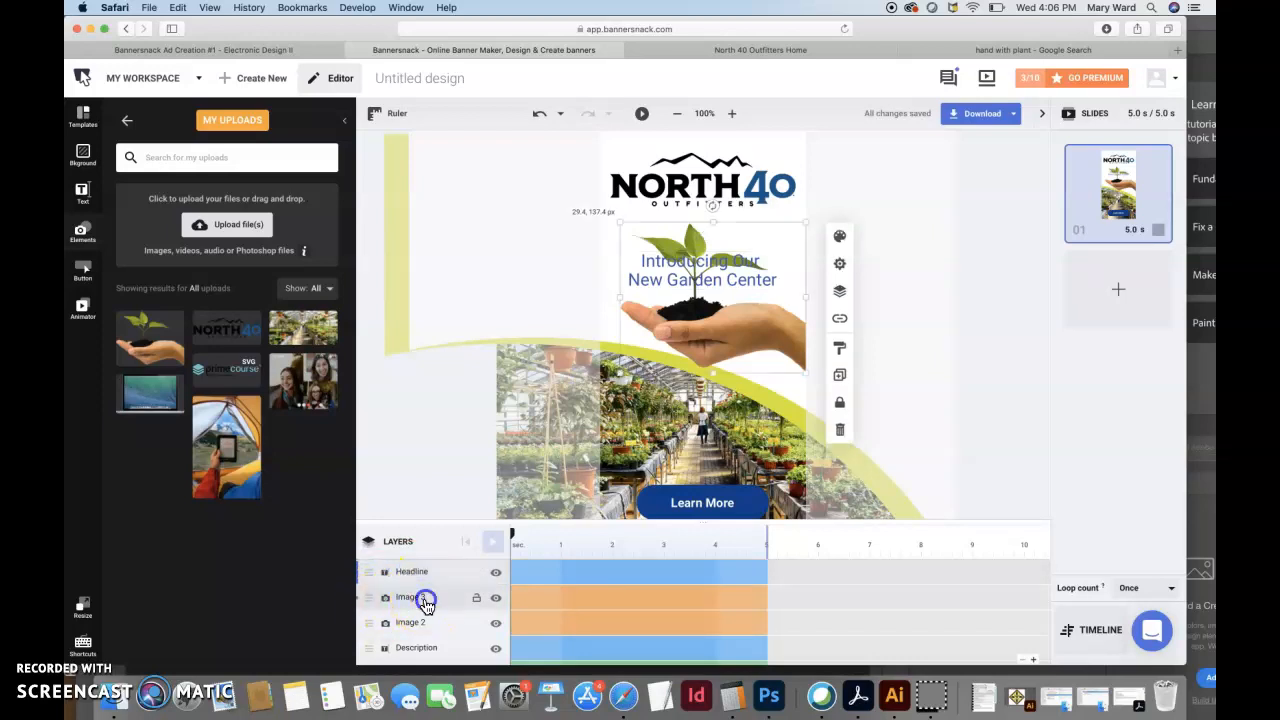
{"action": "left_click", "coordinate": [495, 598]}
{"action": "left_click", "coordinate": [494, 598]}
{"action": "left_click", "coordinate": [418, 598]}
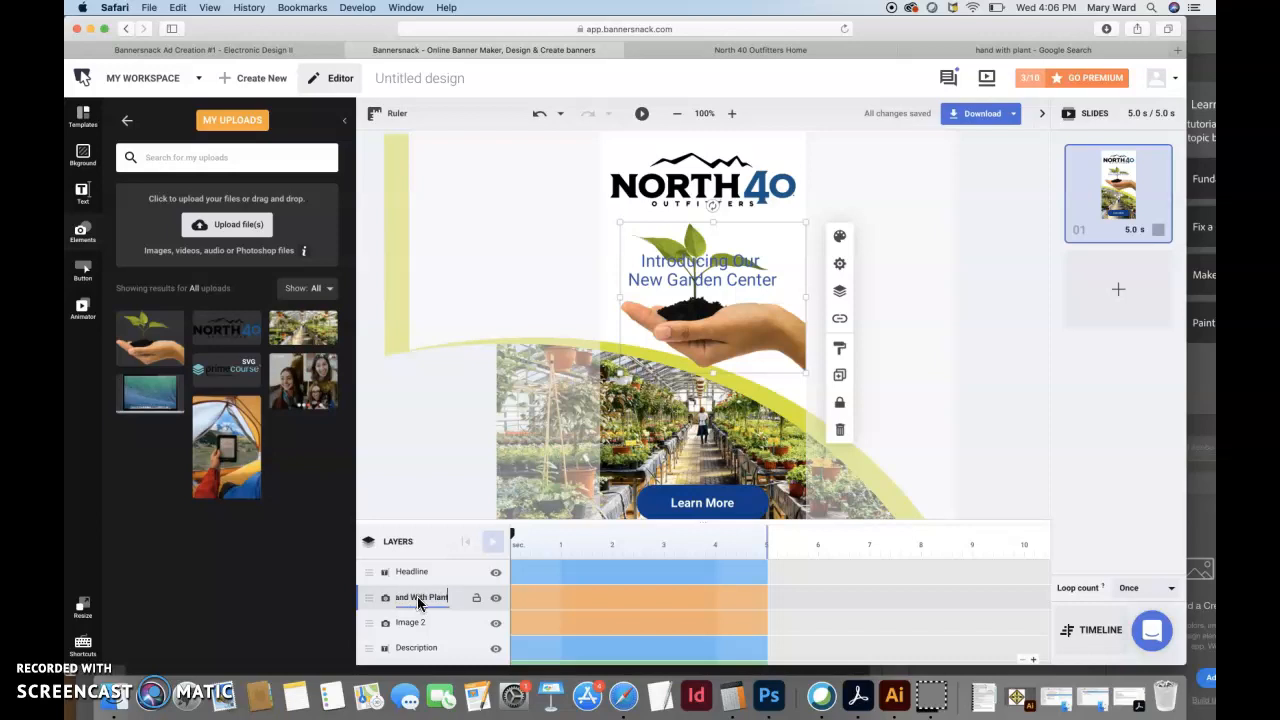
- Identify the Image 2 layer by toggling its visibility off and on, and rename it "Logo"
{"action": "left_click", "coordinate": [415, 622]}
{"action": "left_click", "coordinate": [494, 624]}
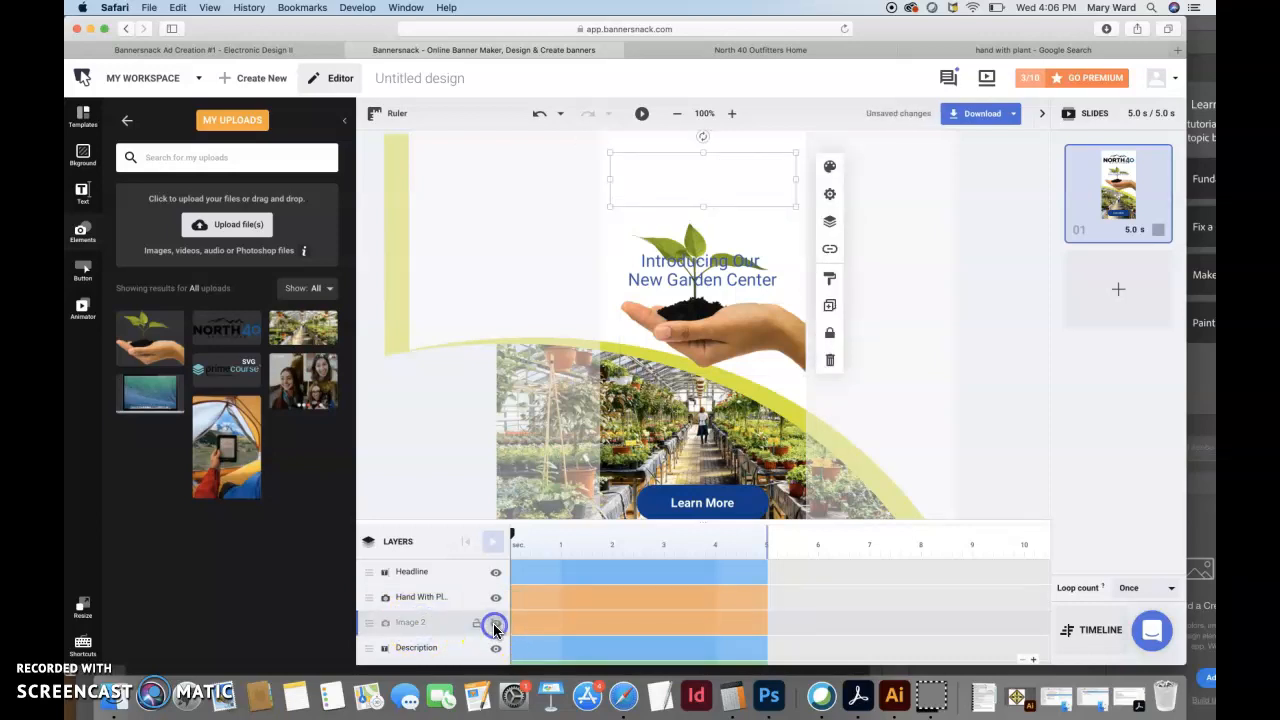
{"action": "left_click", "coordinate": [494, 624]}
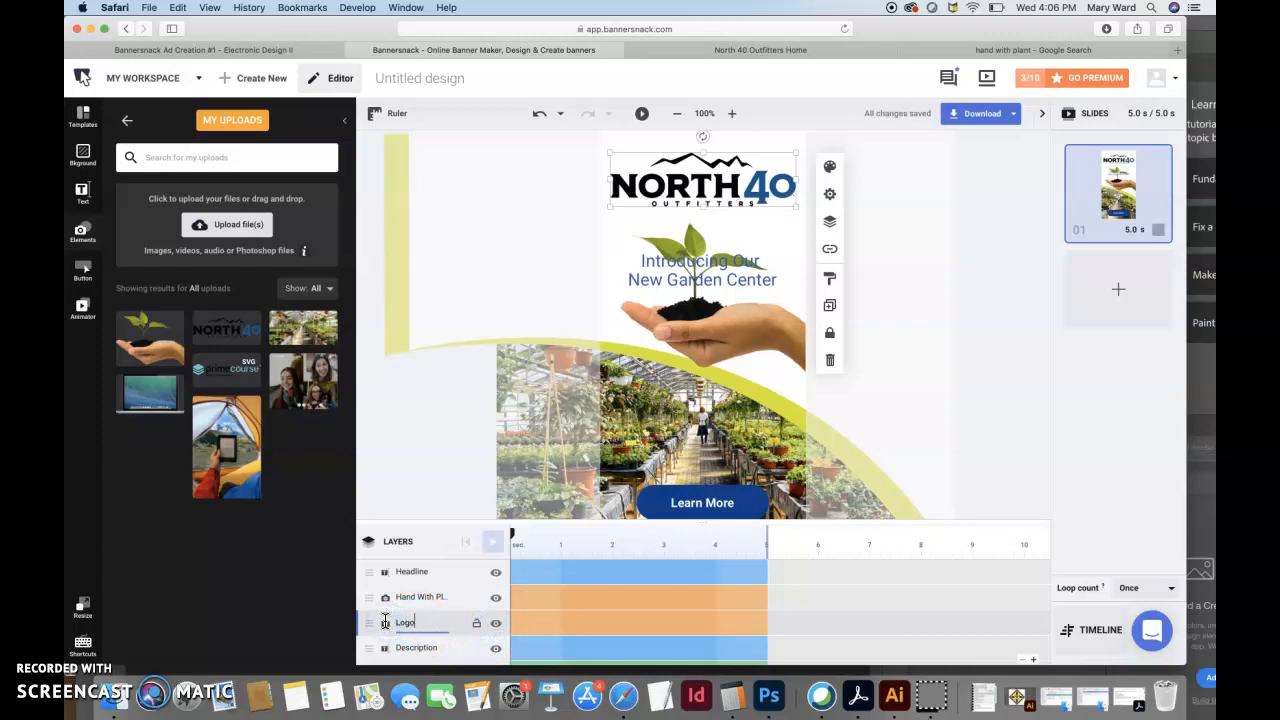
- Check the Description layer by toggling its visibility, and delete this unused text layer
{"action": "scroll", "coordinate": [410, 640], "scroll_direction": "down", "scroll_amount": 2}
{"action": "left_click", "coordinate": [488, 604]}
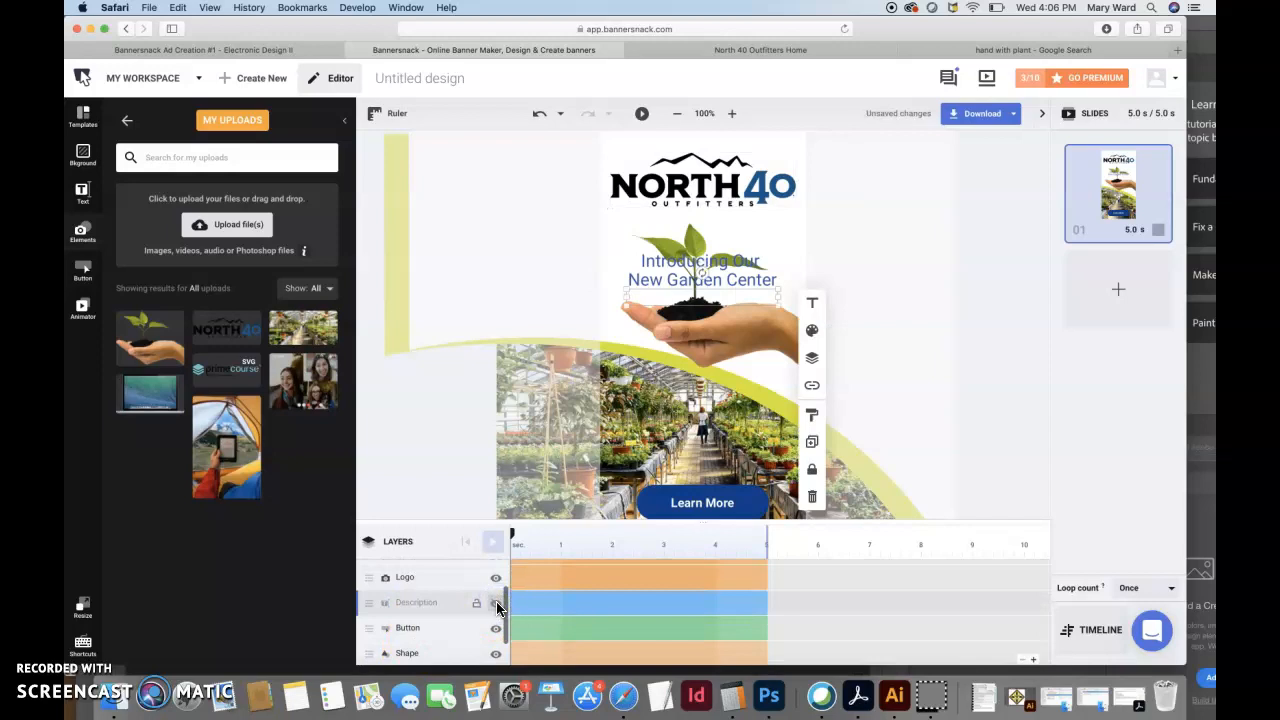
{"action": "left_click", "coordinate": [495, 607]}
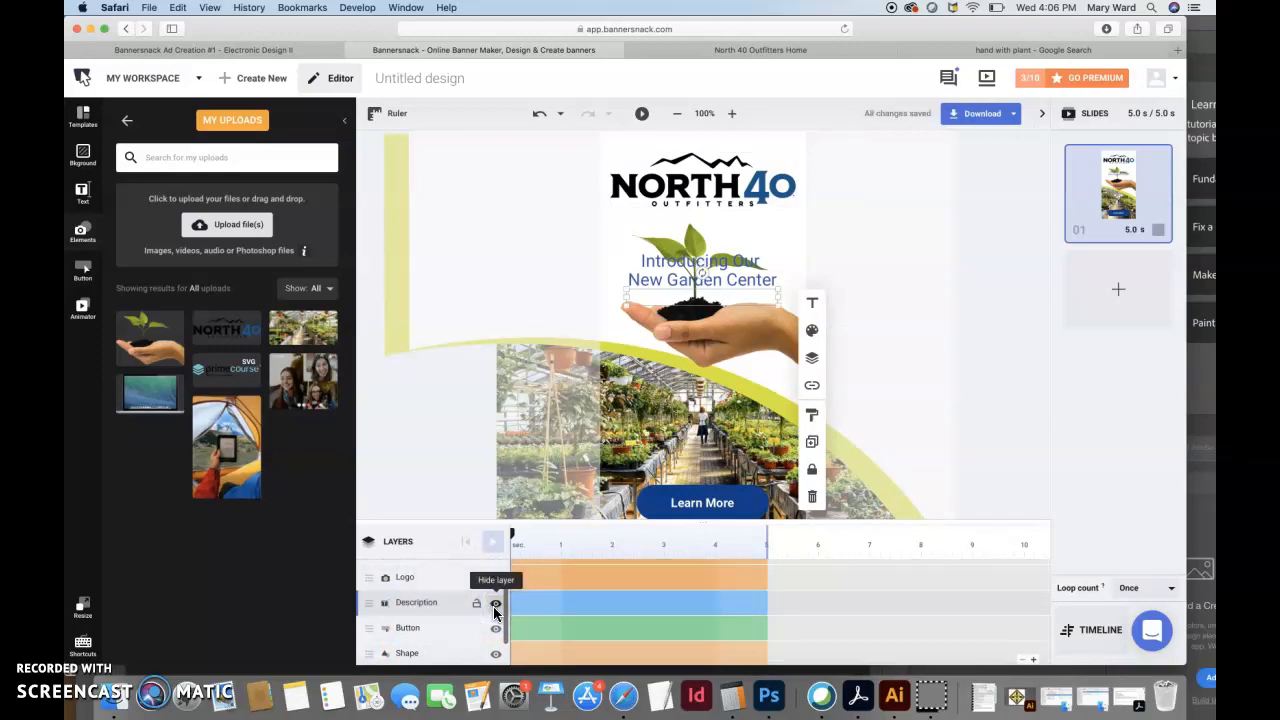
{"action": "left_click", "coordinate": [495, 607]}
{"action": "left_click", "coordinate": [495, 607]}
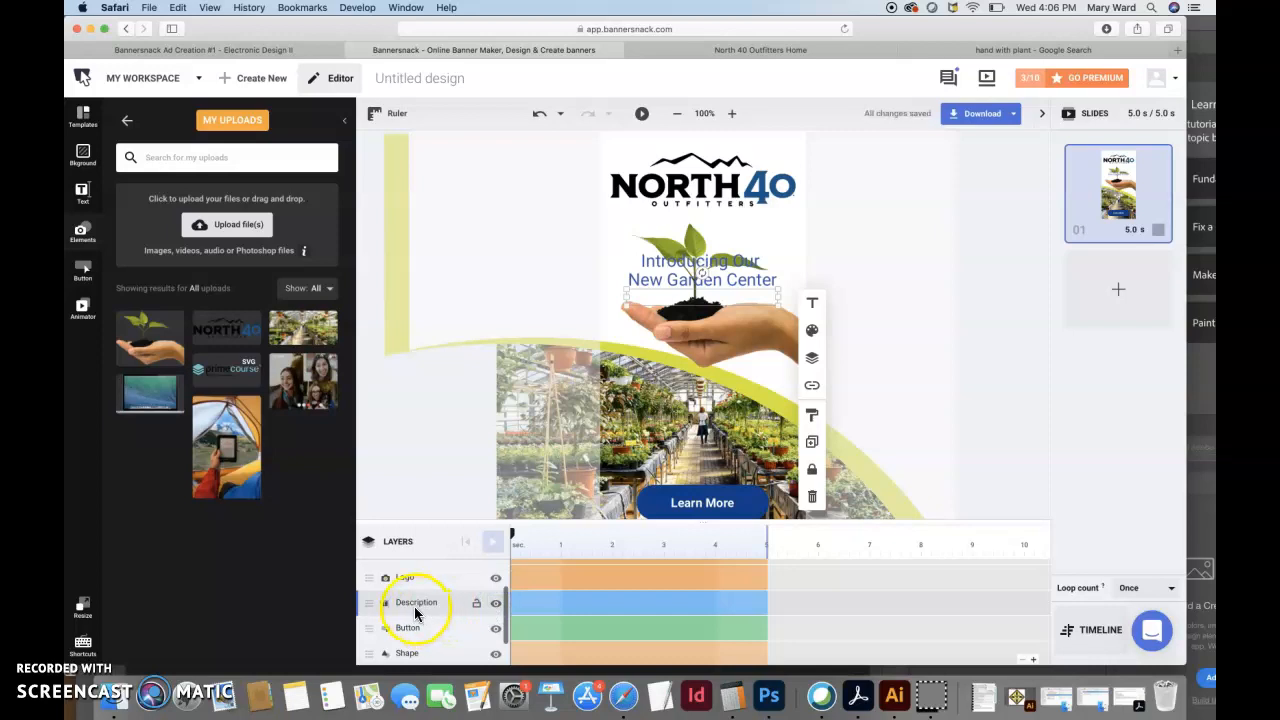
{"action": "left_click", "coordinate": [812, 496]}
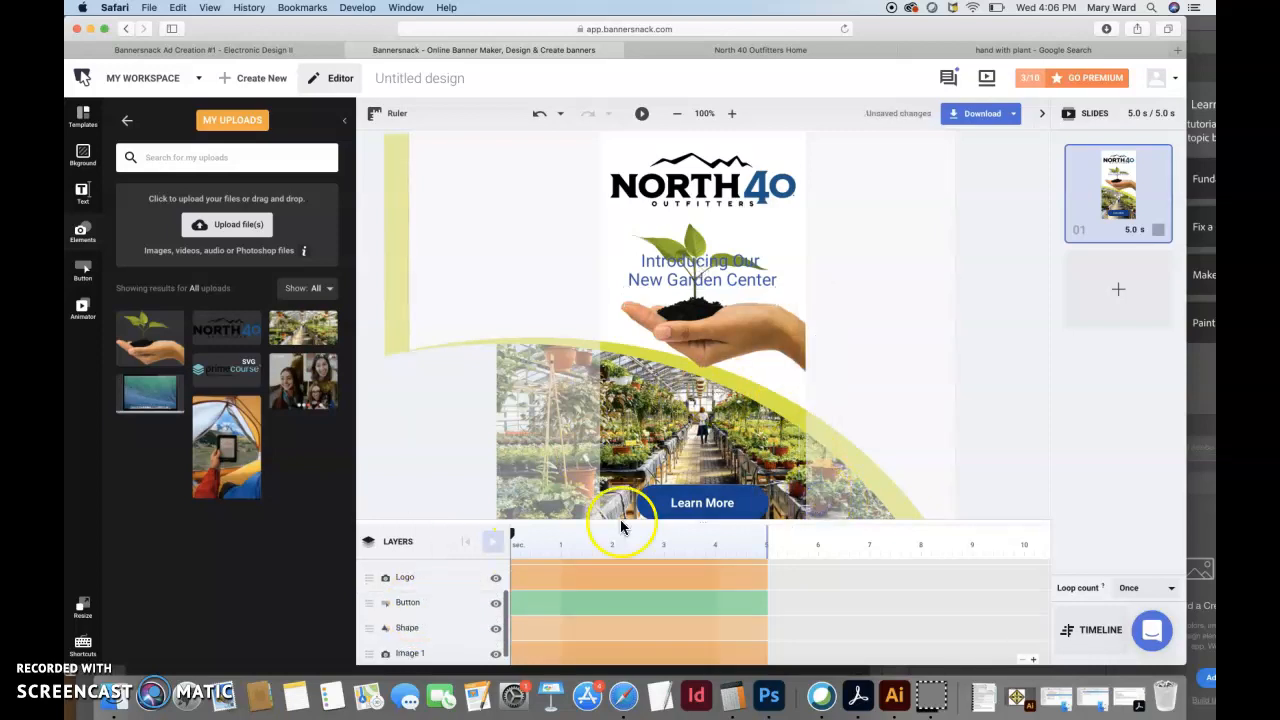
- Toggle the Shape layer's visibility off and on to identify which element it holds
{"action": "scroll", "coordinate": [434, 623], "scroll_direction": "down", "scroll_amount": 1}
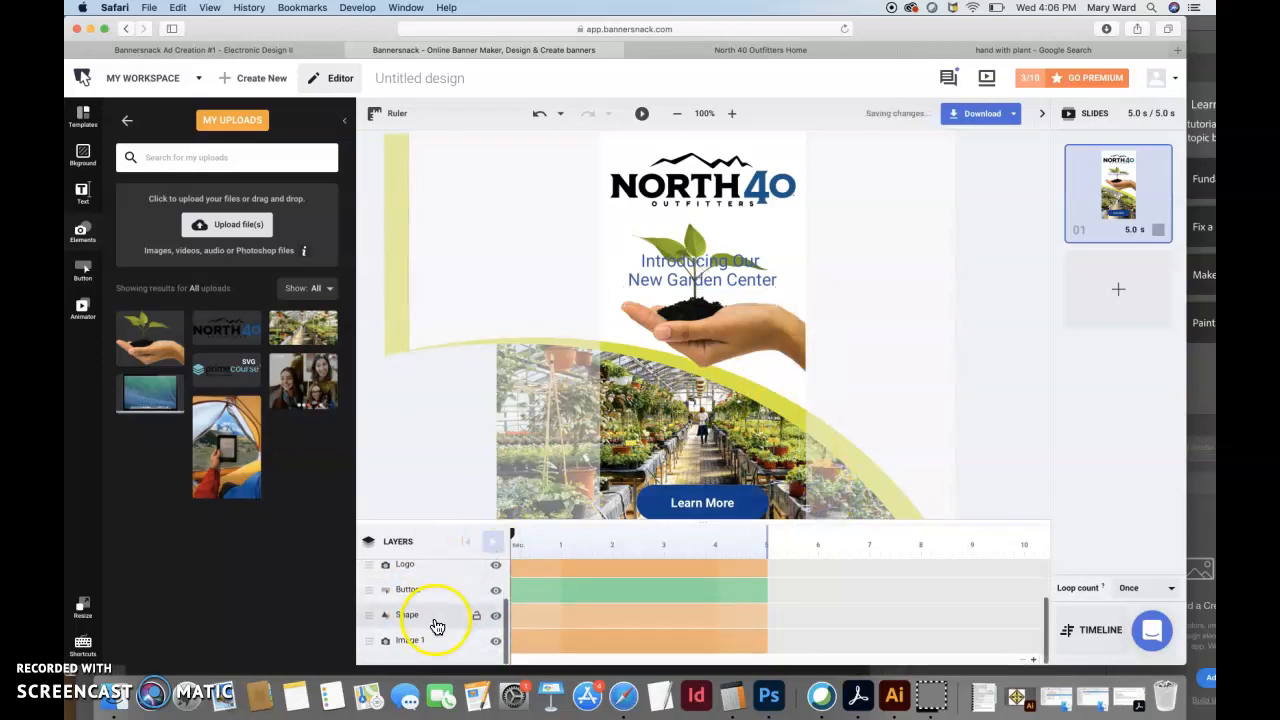
{"action": "left_click", "coordinate": [494, 619]}
{"action": "left_click", "coordinate": [494, 619]}
{"action": "left_click", "coordinate": [494, 619]}
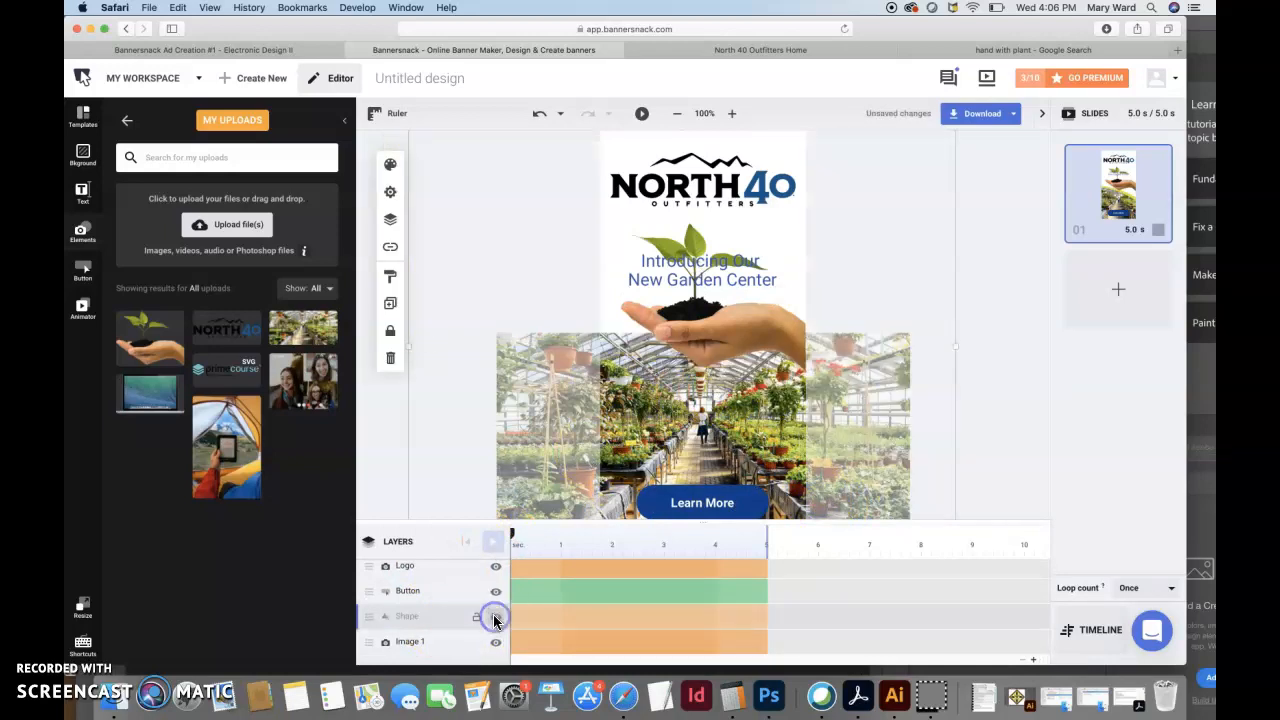
{"action": "left_click", "coordinate": [494, 619]}
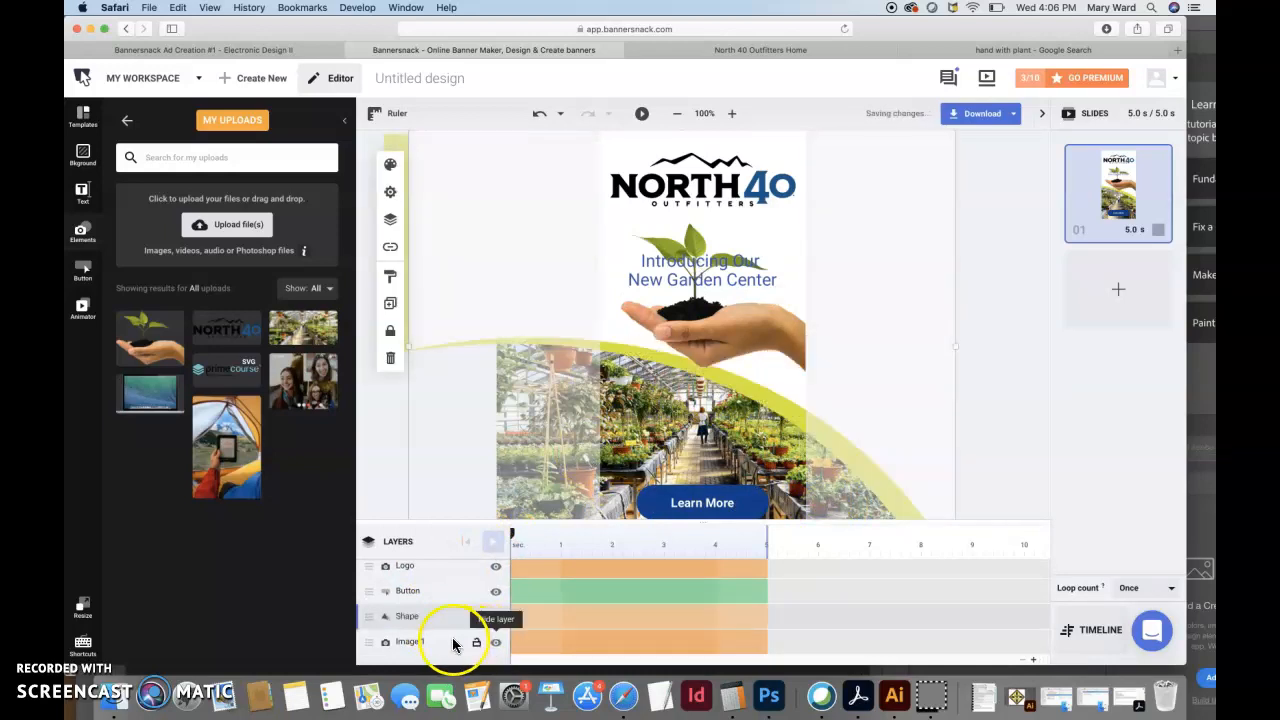
- Identify the Image 1 layer by toggling its visibility off and on, and give the greenhouse photo layer a descriptive name
{"action": "left_click", "coordinate": [494, 645]}
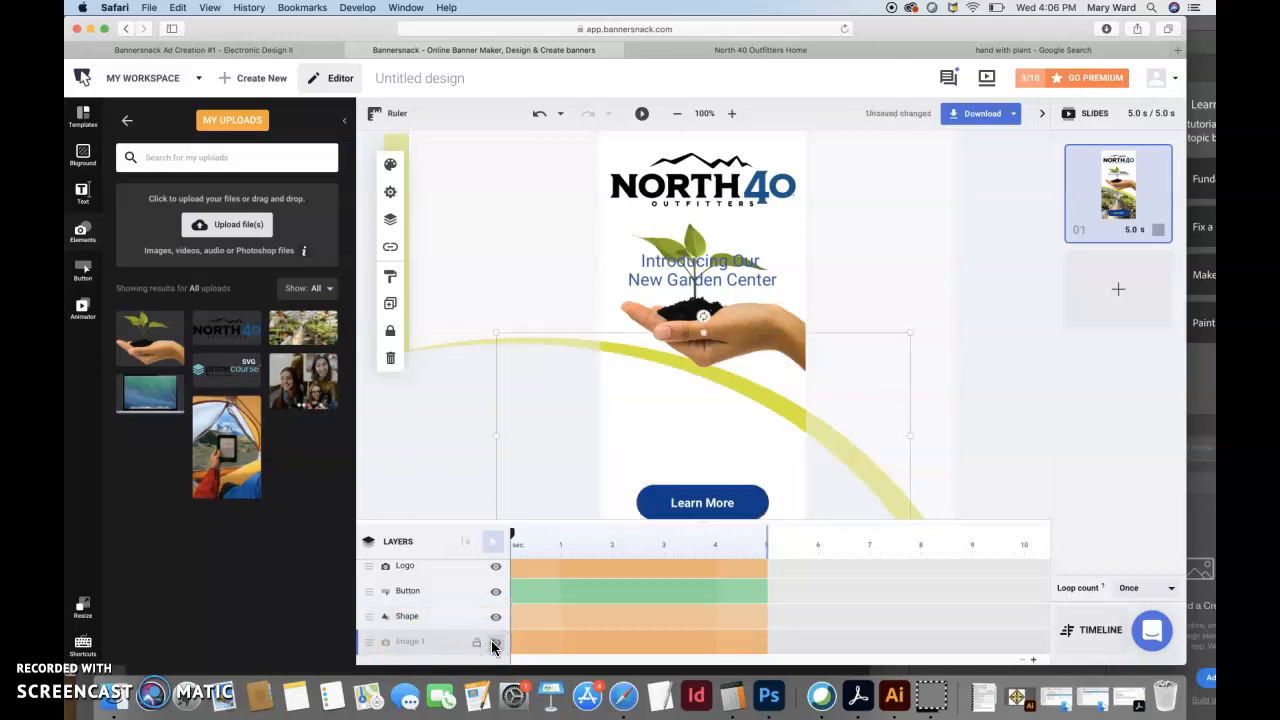
{"action": "left_click", "coordinate": [494, 645]}
{"action": "left_click", "coordinate": [405, 651]}
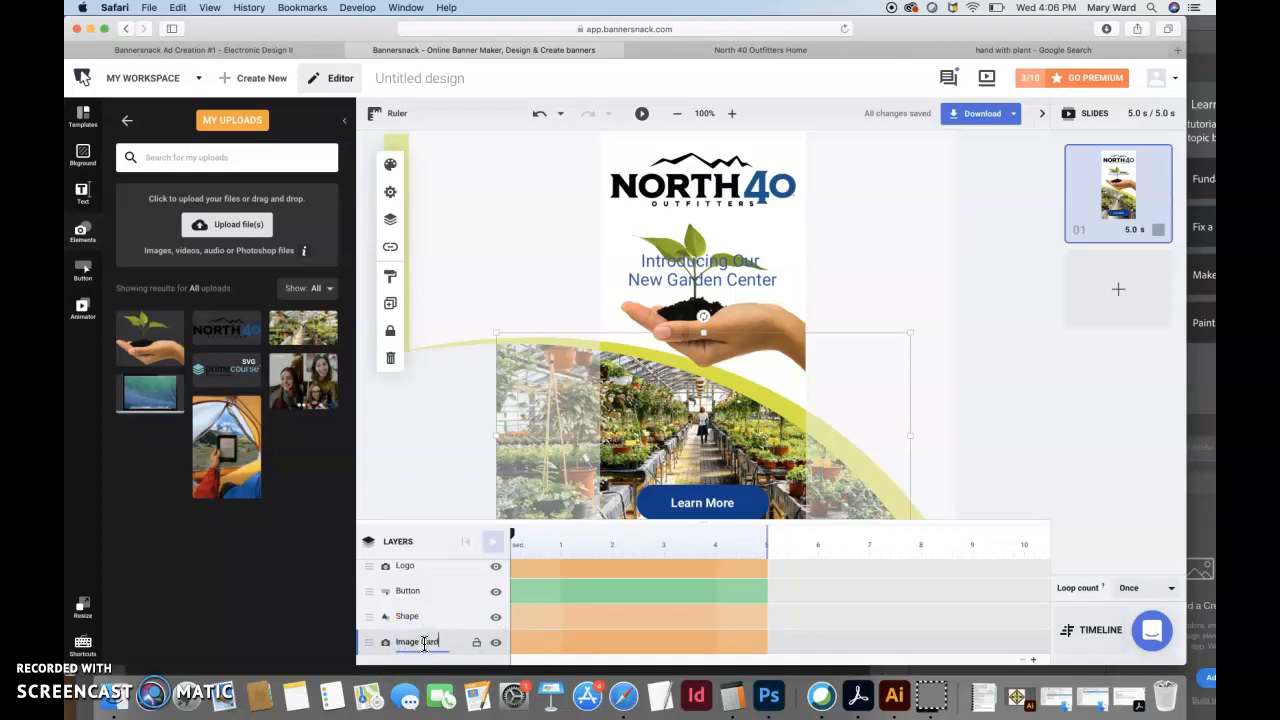
{"action": "left_click", "coordinate": [434, 486]}
- Try reducing the "Introducing Our New Garden Center" headline to text size 15, and undo the size change
{"action": "scroll", "coordinate": [430, 600], "scroll_direction": "up", "scroll_amount": 3}
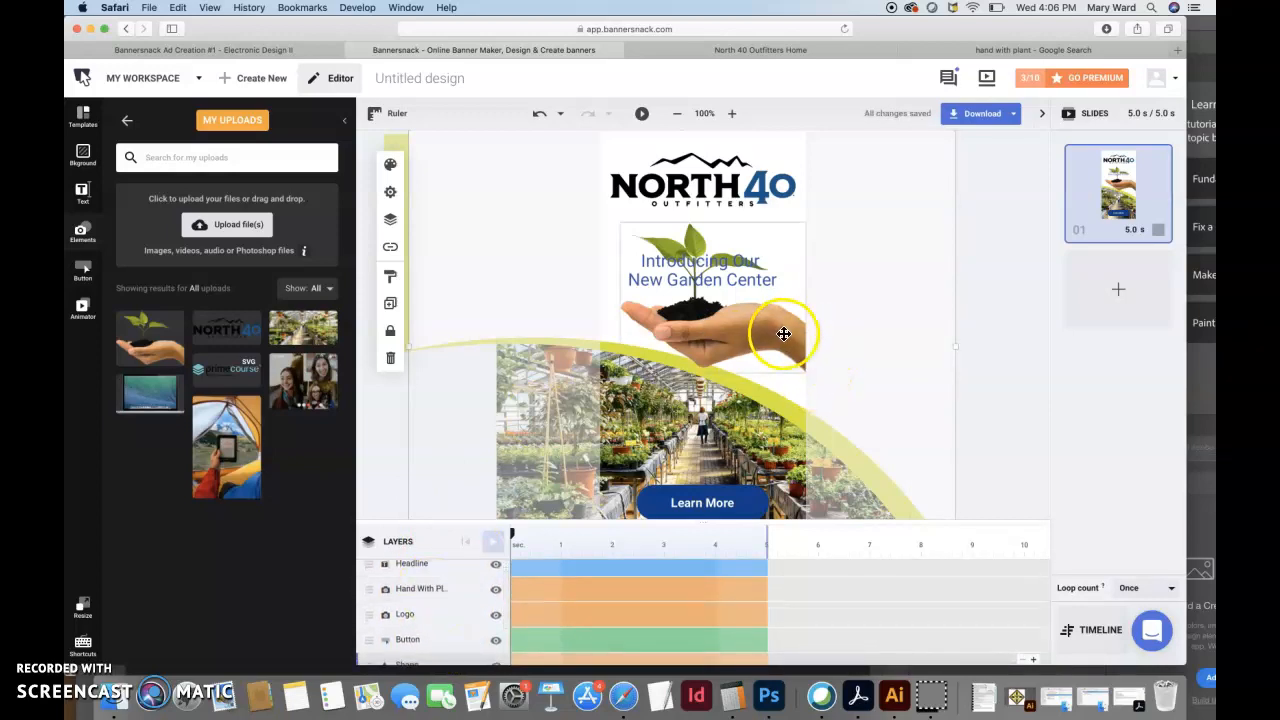
{"action": "left_click", "coordinate": [773, 283]}
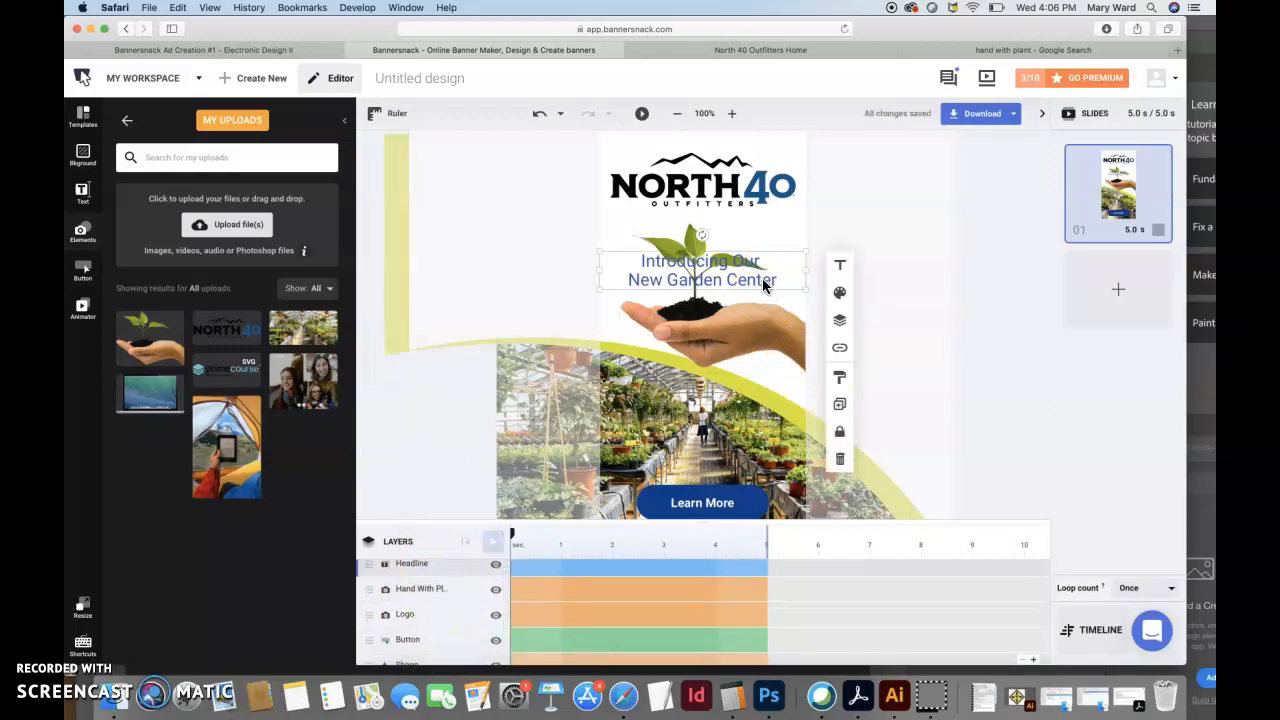
{"action": "double_click", "coordinate": [775, 280]}
{"action": "left_click_drag", "start_coordinate": [780, 287], "coordinate": [635, 263]}
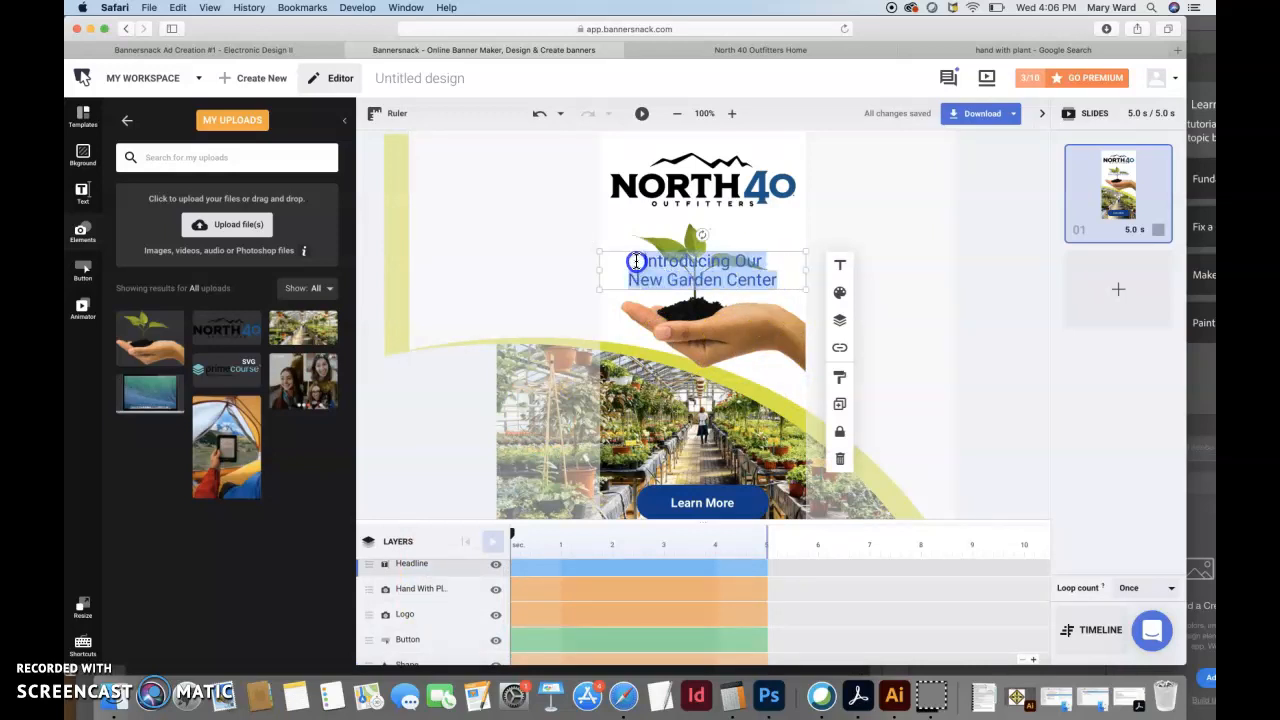
{"action": "left_click", "coordinate": [840, 266]}
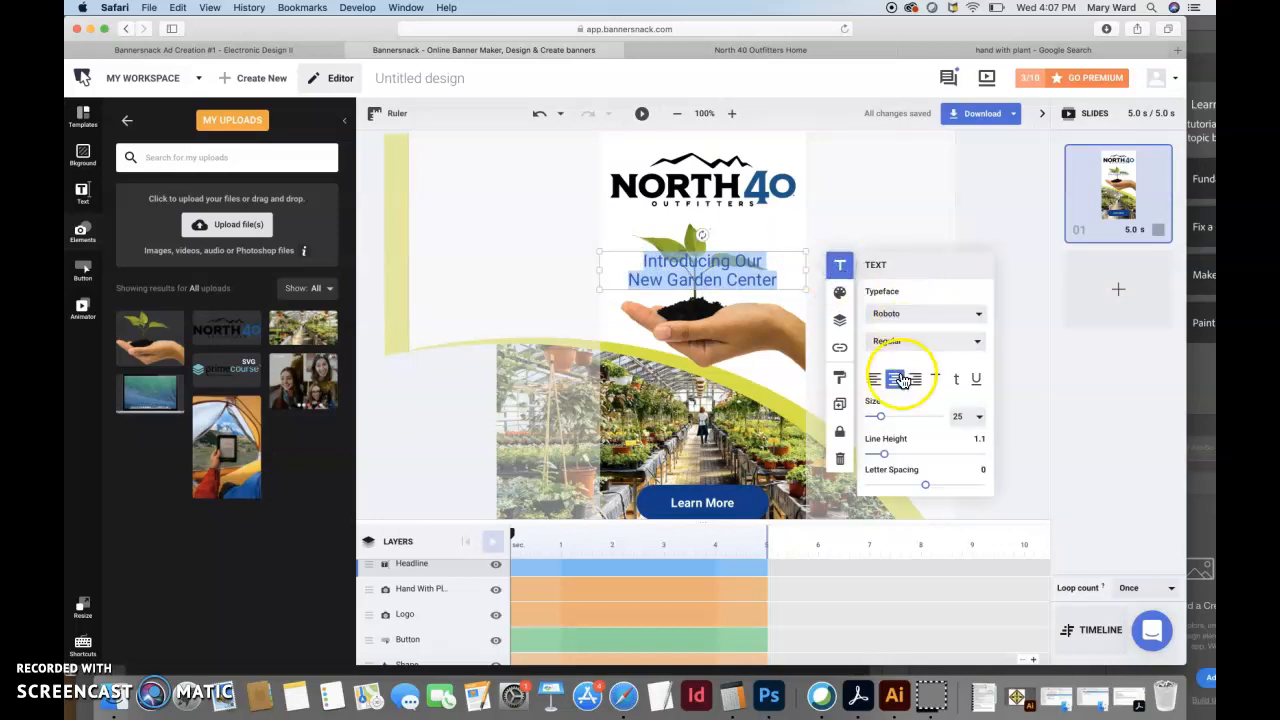
{"action": "left_click_drag", "start_coordinate": [881, 416], "coordinate": [876, 419]}
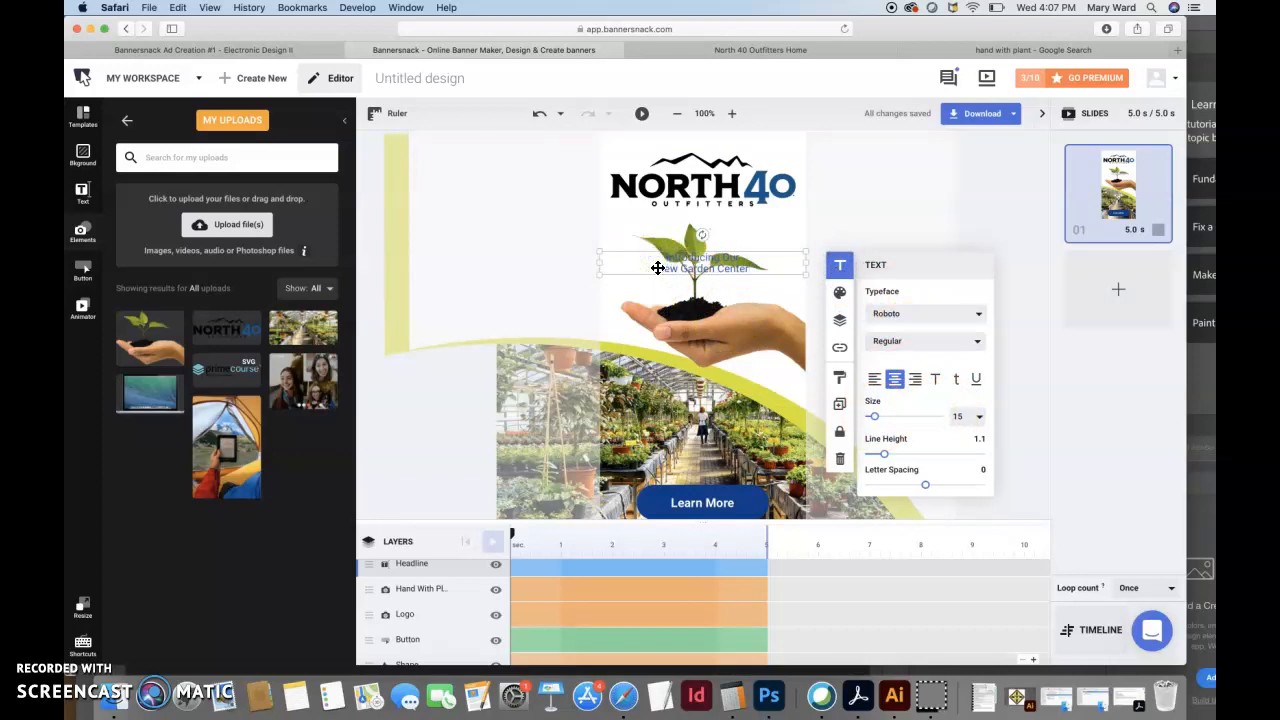
{"action": "key", "text": "super+z"}
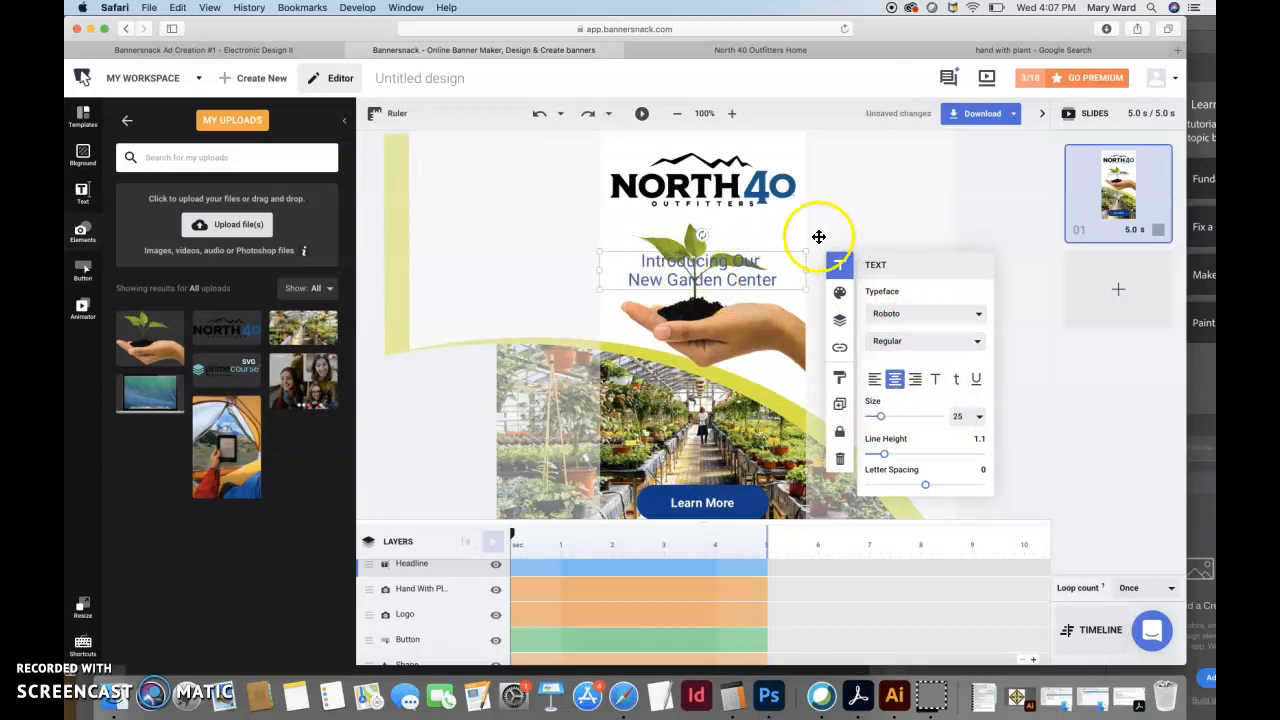
- Move the headline up just beneath the logo, and shrink the hand-with-plant image, placing it slightly lower against the banner's right edge
{"action": "left_click", "coordinate": [806, 251]}
{"action": "left_click_drag", "start_coordinate": [806, 251], "coordinate": [758, 246]}
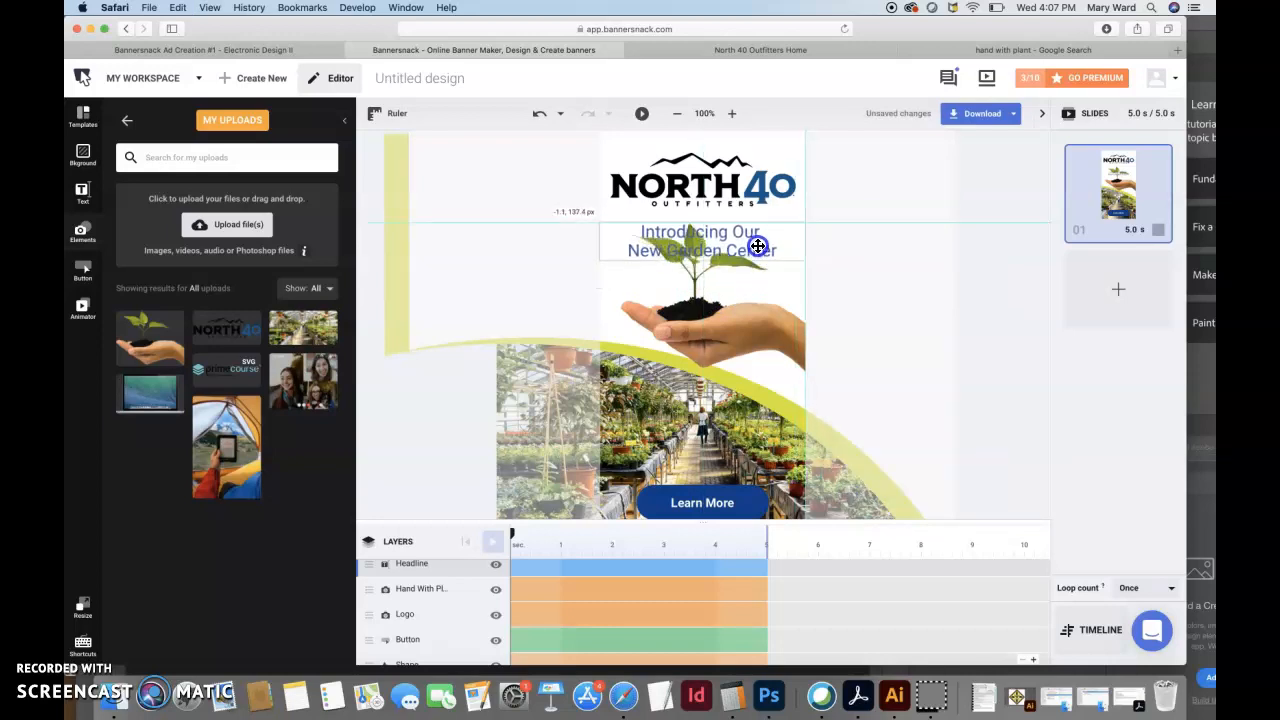
{"action": "left_click", "coordinate": [754, 327]}
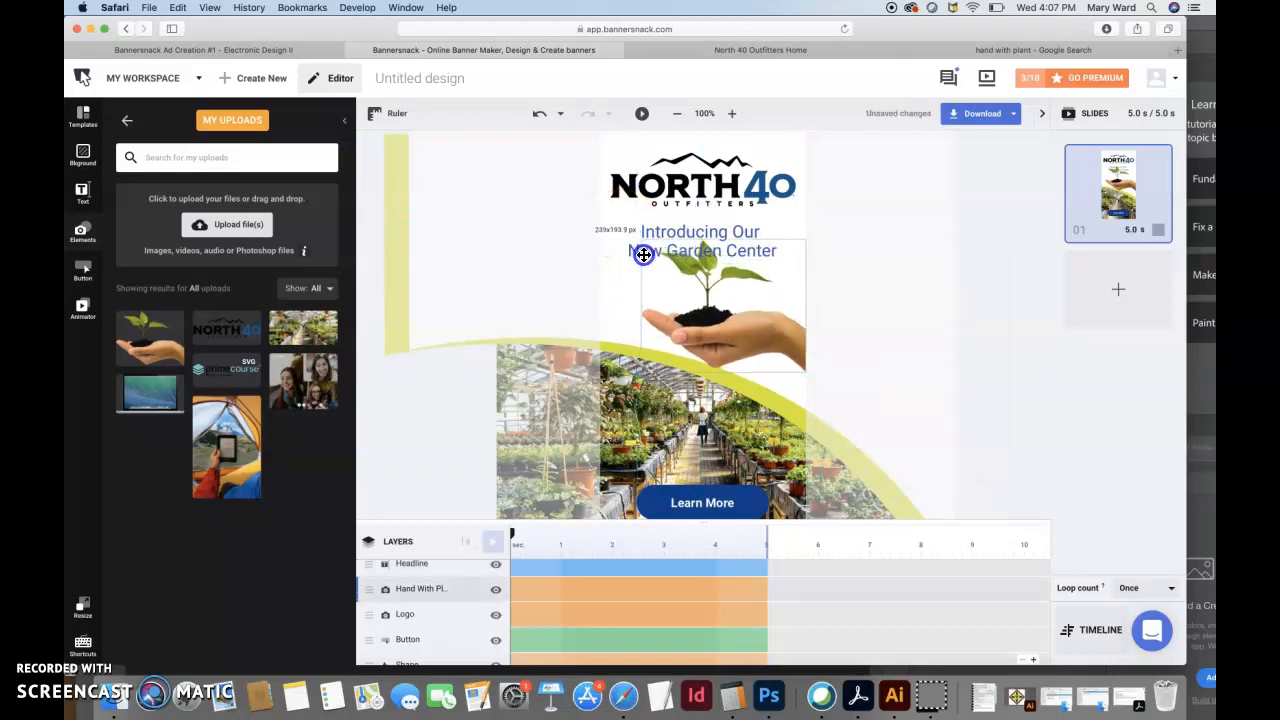
{"action": "left_click", "coordinate": [709, 346]}
{"action": "left_click_drag", "start_coordinate": [710, 348], "coordinate": [706, 355]}
{"action": "mouse_move", "coordinate": [801, 317]}
{"action": "left_mouse_down"}
{"action": "mouse_move", "coordinate": [817, 300]}
{"action": "mouse_move", "coordinate": [803, 303]}
{"action": "mouse_move", "coordinate": [843, 302]}
{"action": "mouse_move", "coordinate": [791, 303]}
{"action": "mouse_move", "coordinate": [807, 306]}
{"action": "left_mouse_up"}
{"action": "left_click", "coordinate": [648, 318]}
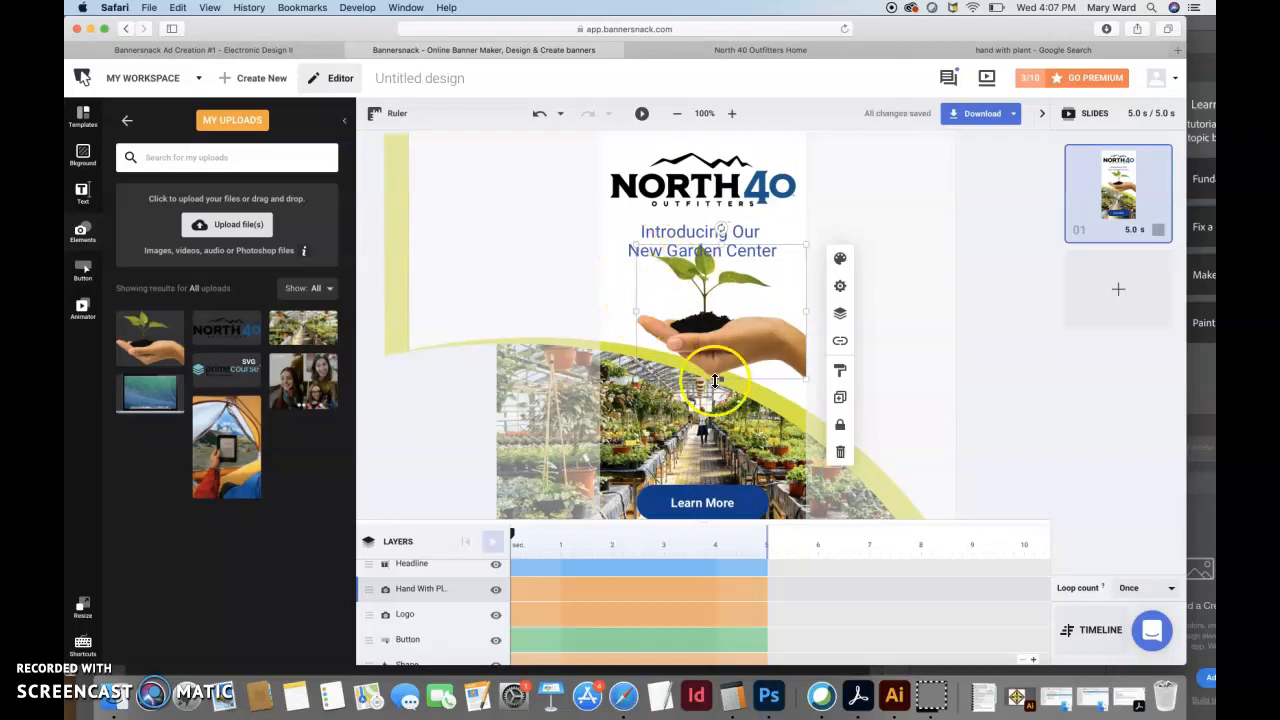
- Nudge the green-edged curve shape slightly down over the top of the greenhouse photo
{"action": "left_click", "coordinate": [754, 404]}
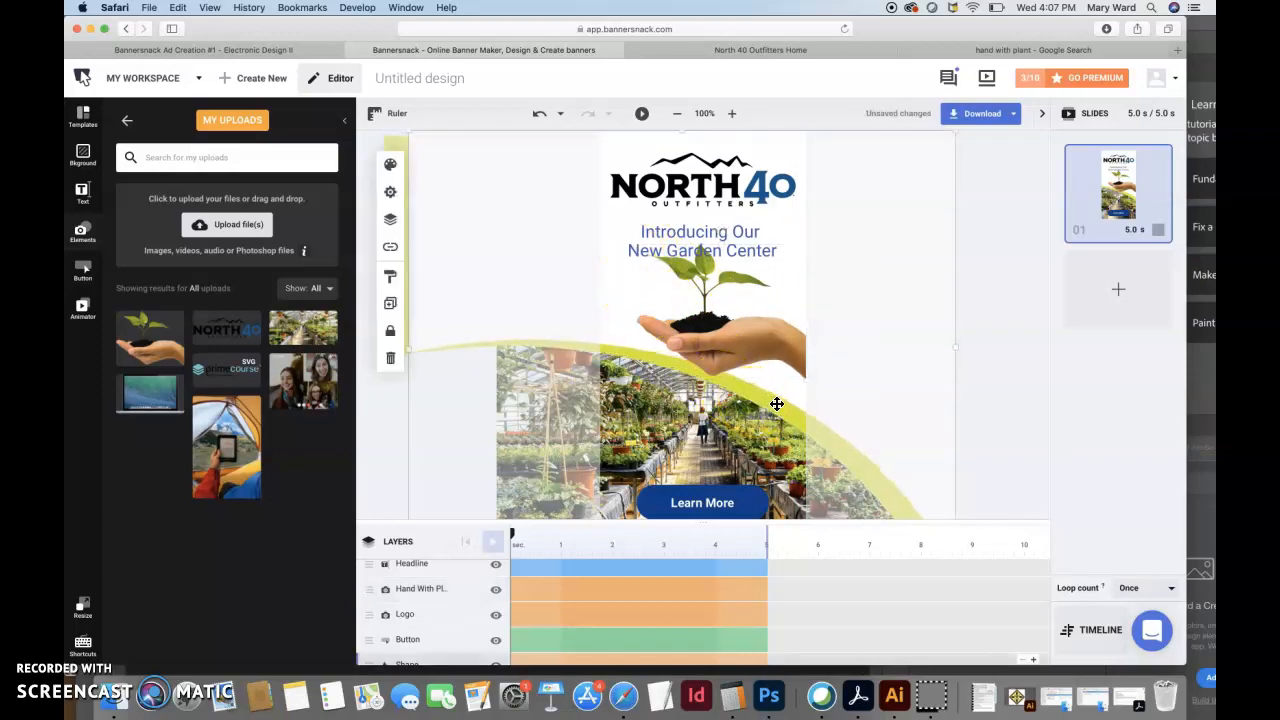
{"action": "scroll", "coordinate": [777, 404], "scroll_direction": "down", "scroll_amount": 2}
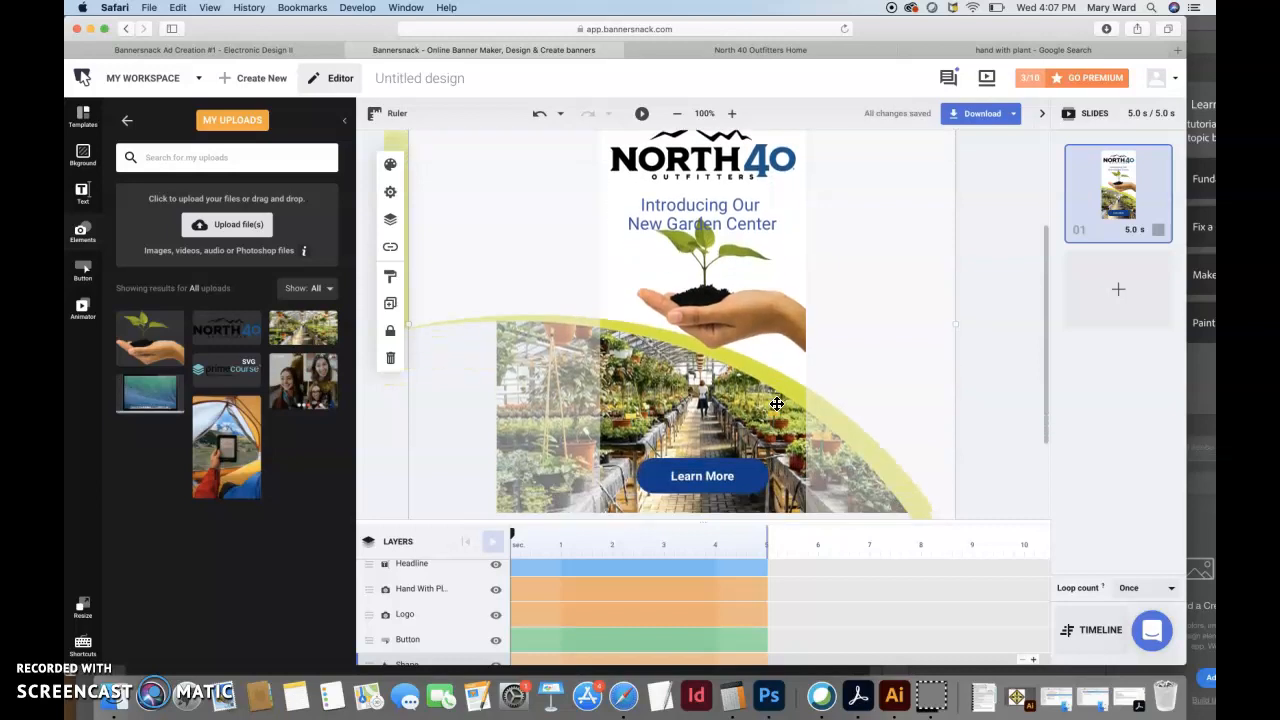
{"action": "scroll", "coordinate": [777, 404], "scroll_direction": "down", "scroll_amount": 2}
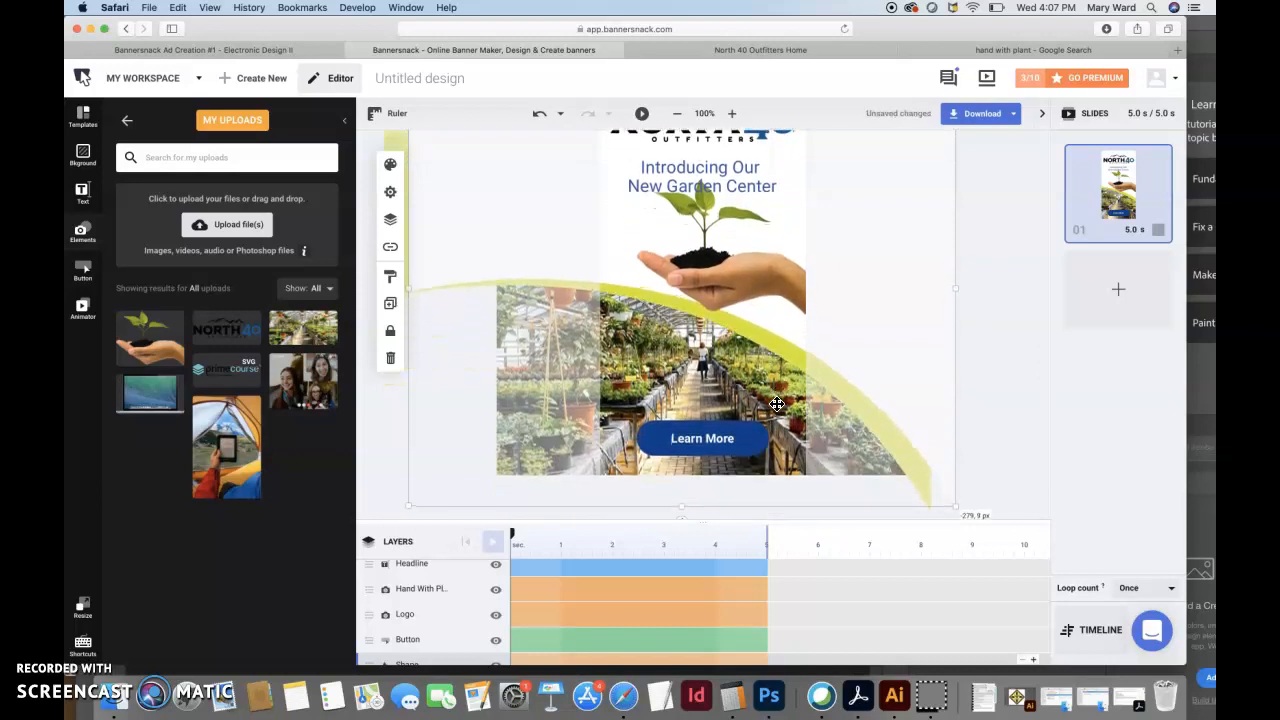
- Enlarge the hand-with-plant image slightly, keeping its wrist edge aligned with the banner's right edge
{"action": "left_click", "coordinate": [739, 289]}
{"action": "left_click_drag", "start_coordinate": [739, 289], "coordinate": [732, 288]}
{"action": "left_click_drag", "start_coordinate": [798, 314], "coordinate": [805, 318]}
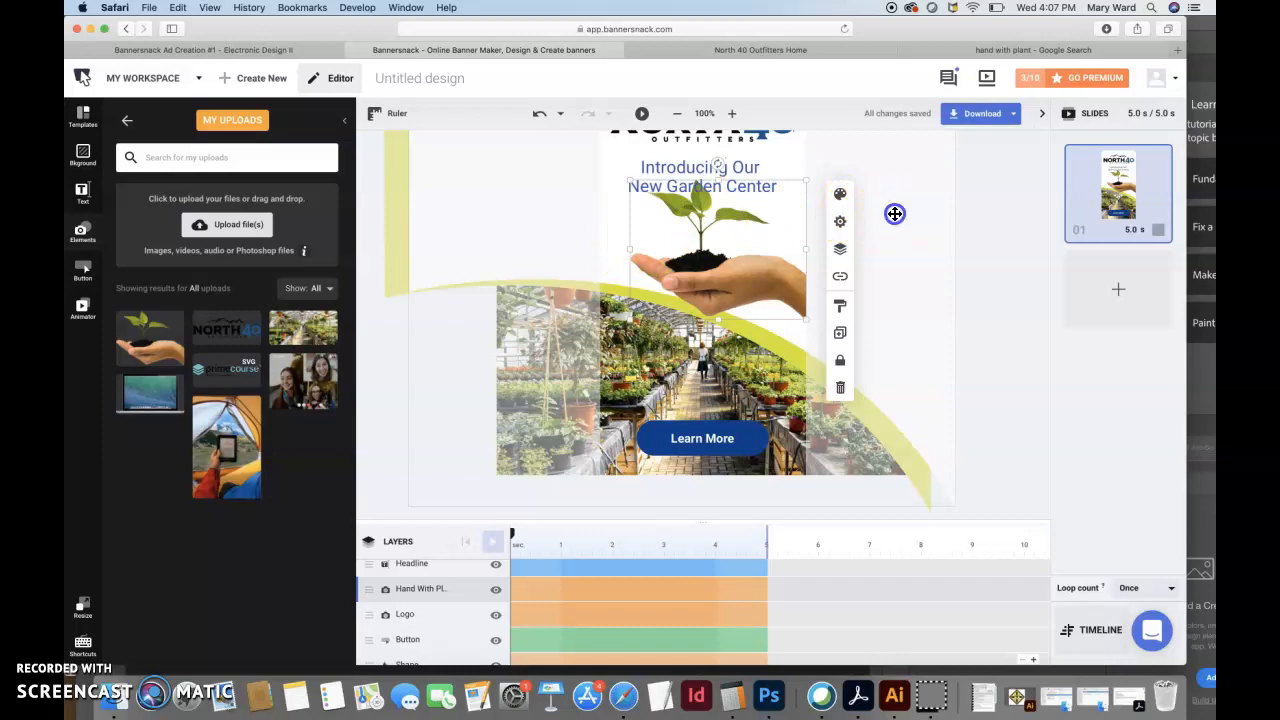
{"action": "left_click", "coordinate": [893, 212]}
- Move the North 40 logo and the headline slightly up to leave more room above the plant
{"action": "scroll", "coordinate": [892, 215], "scroll_direction": "up", "scroll_amount": 3}
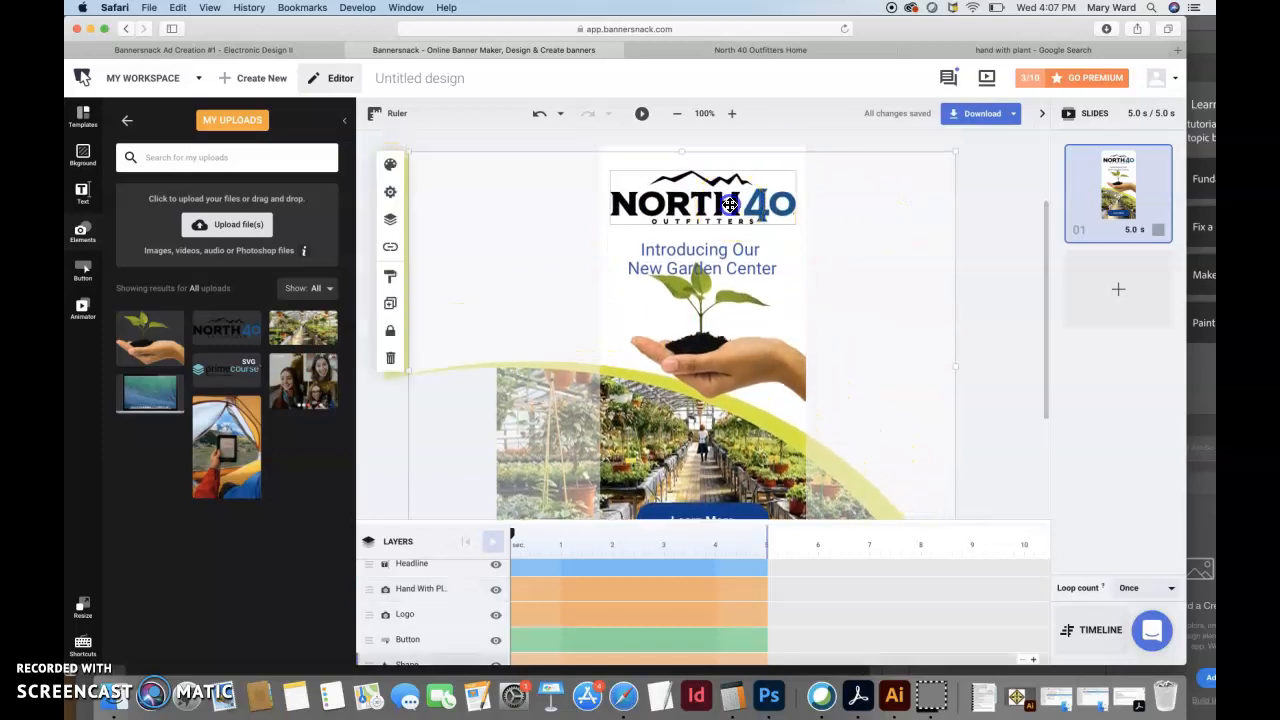
{"action": "left_click", "coordinate": [742, 206]}
{"action": "left_click_drag", "start_coordinate": [757, 202], "coordinate": [757, 196]}
{"action": "left_click_drag", "start_coordinate": [727, 257], "coordinate": [738, 263]}
{"action": "left_click", "coordinate": [894, 290]}
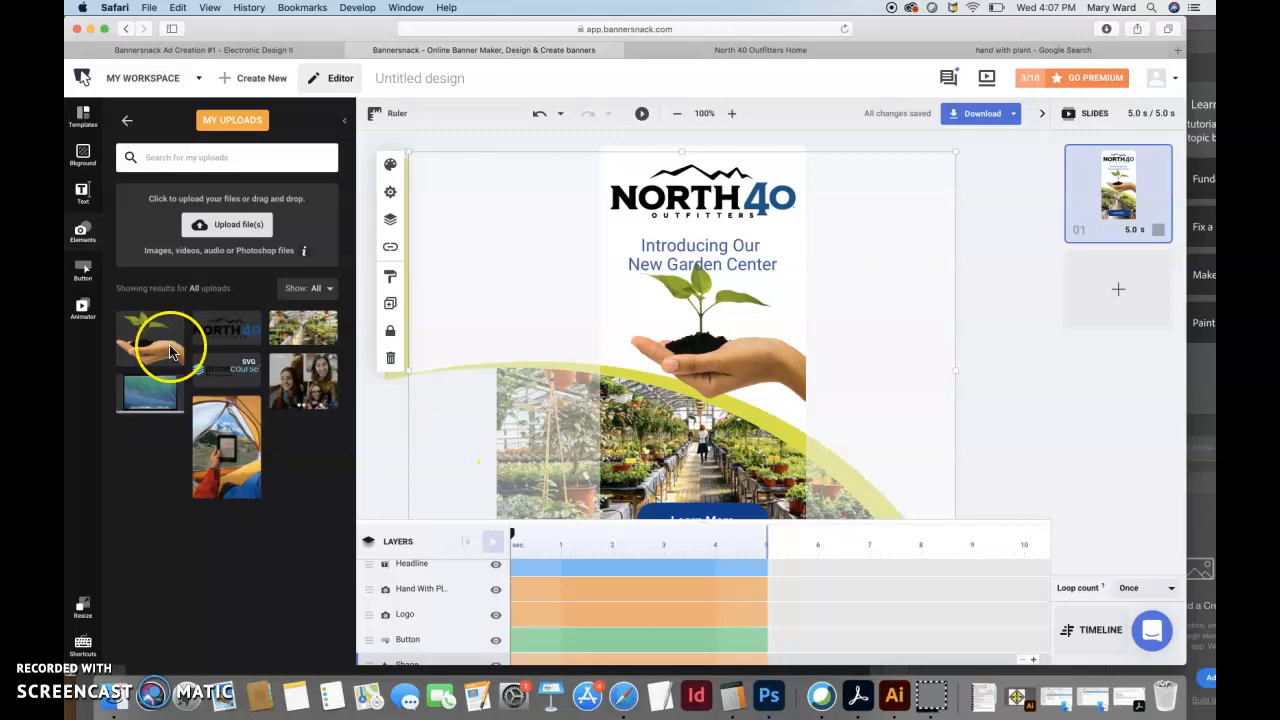
- Open the Ribbons category of the Shapes elements
{"action": "left_click", "coordinate": [83, 236]}
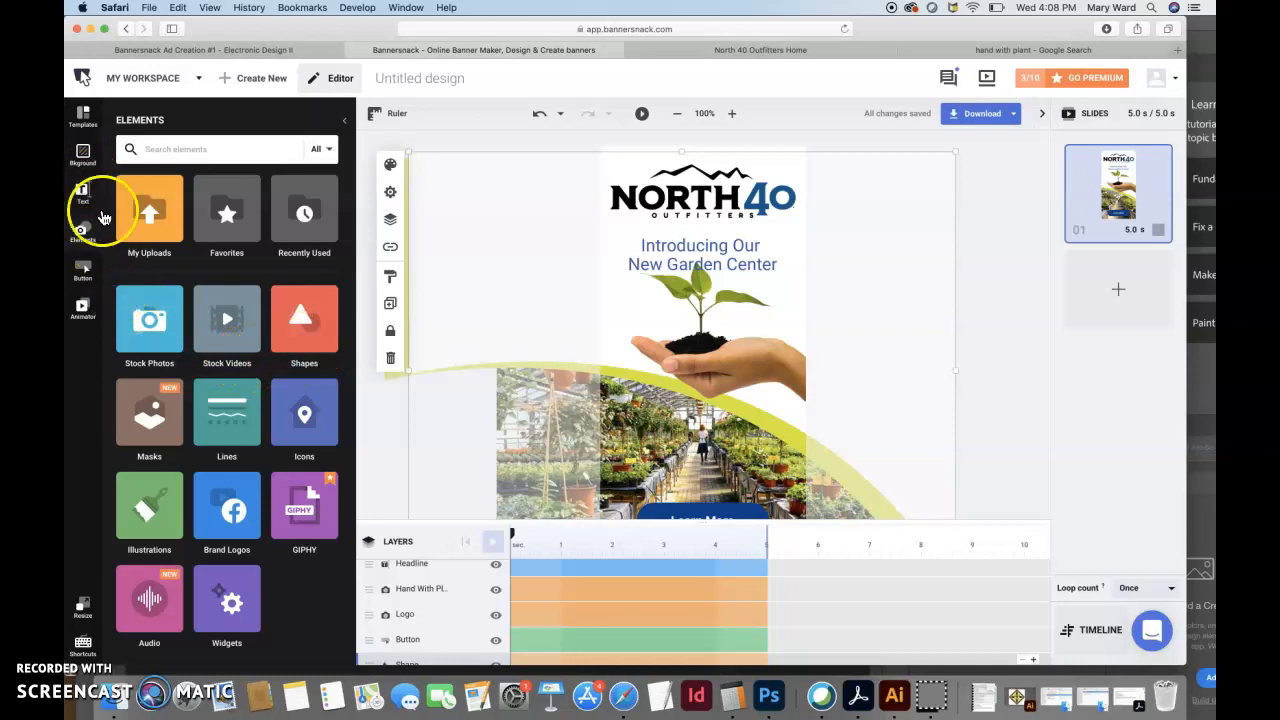
{"action": "left_click", "coordinate": [308, 340]}
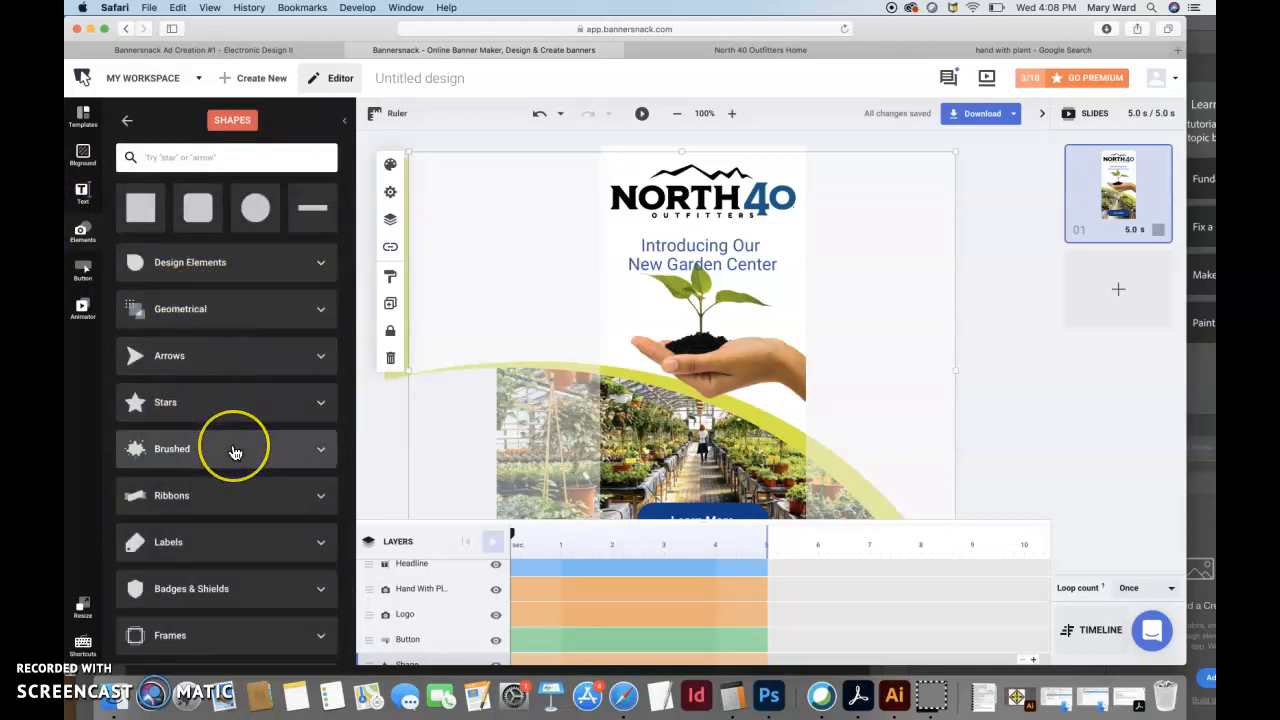
{"action": "scroll", "coordinate": [234, 449], "scroll_direction": "down", "scroll_amount": 2}
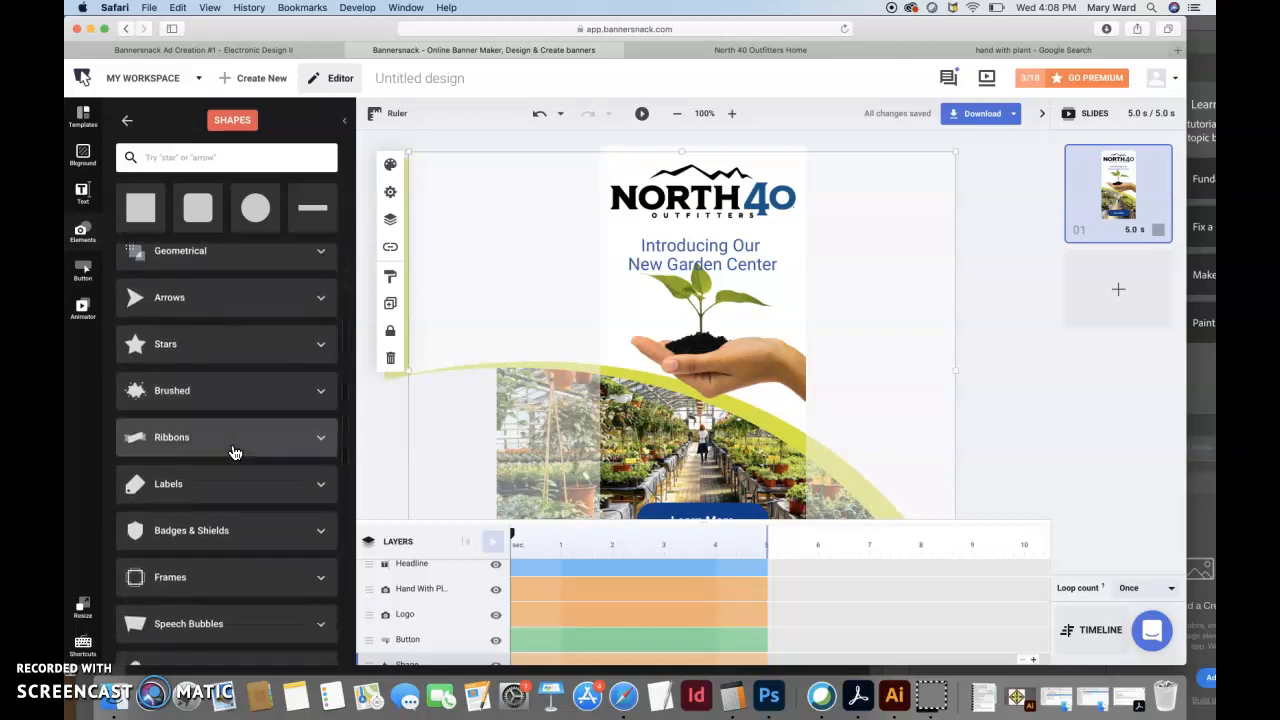
{"action": "left_click", "coordinate": [233, 451]}
{"action": "left_click", "coordinate": [242, 344]}
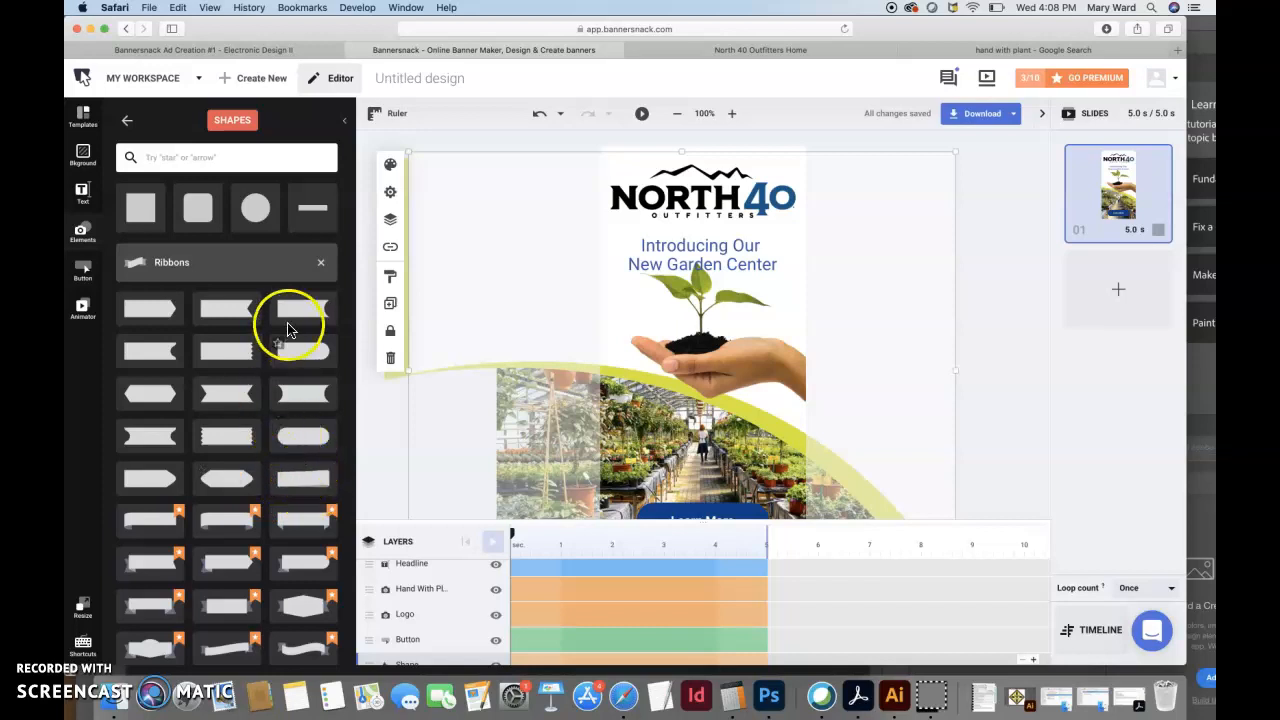
- Try a ribbon with a V-shaped notch over the headline, stretched to the banner's full width, and delete it
{"action": "left_click", "coordinate": [232, 316]}
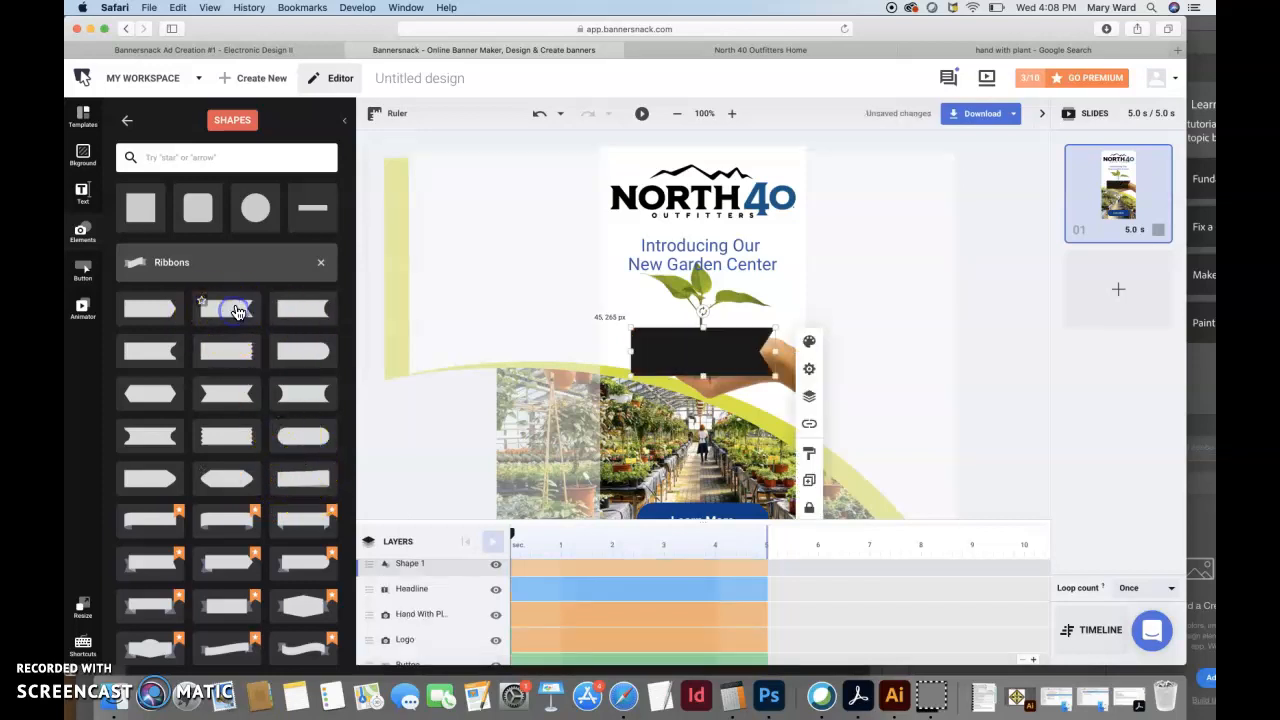
{"action": "left_click_drag", "start_coordinate": [680, 349], "coordinate": [650, 255]}
{"action": "left_click_drag", "start_coordinate": [748, 283], "coordinate": [807, 296]}
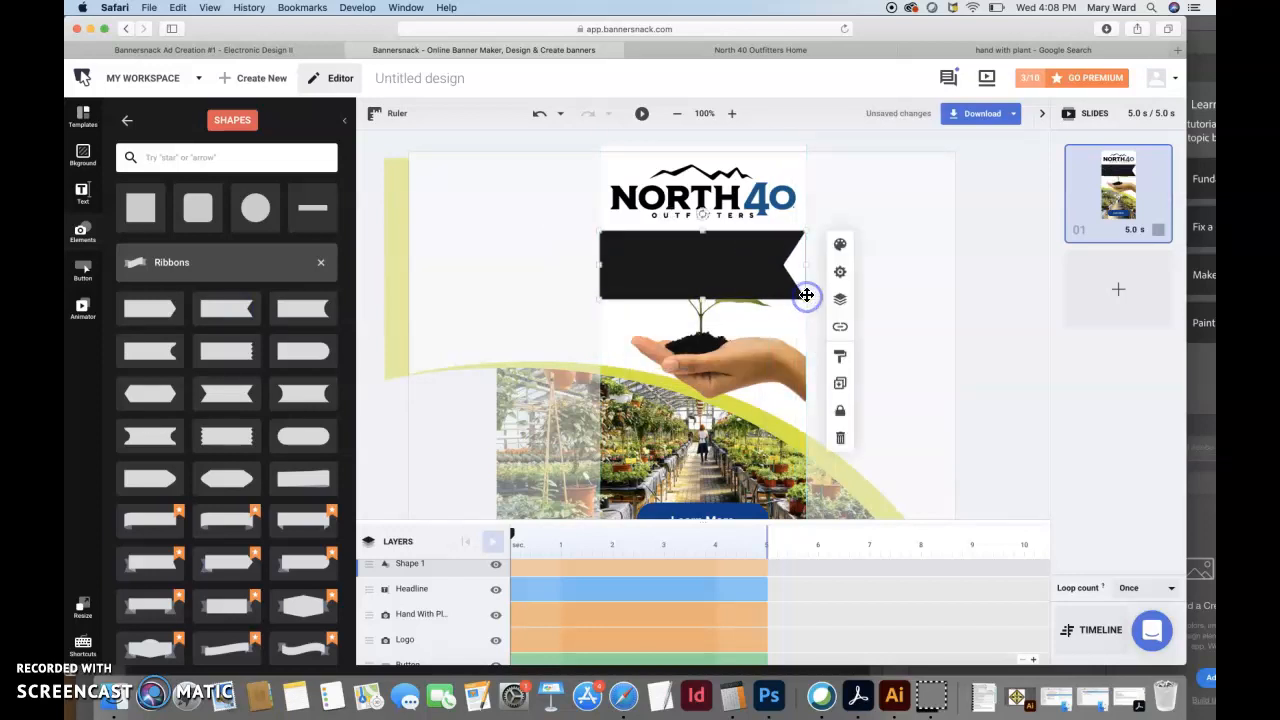
{"action": "key", "text": "Delete"}
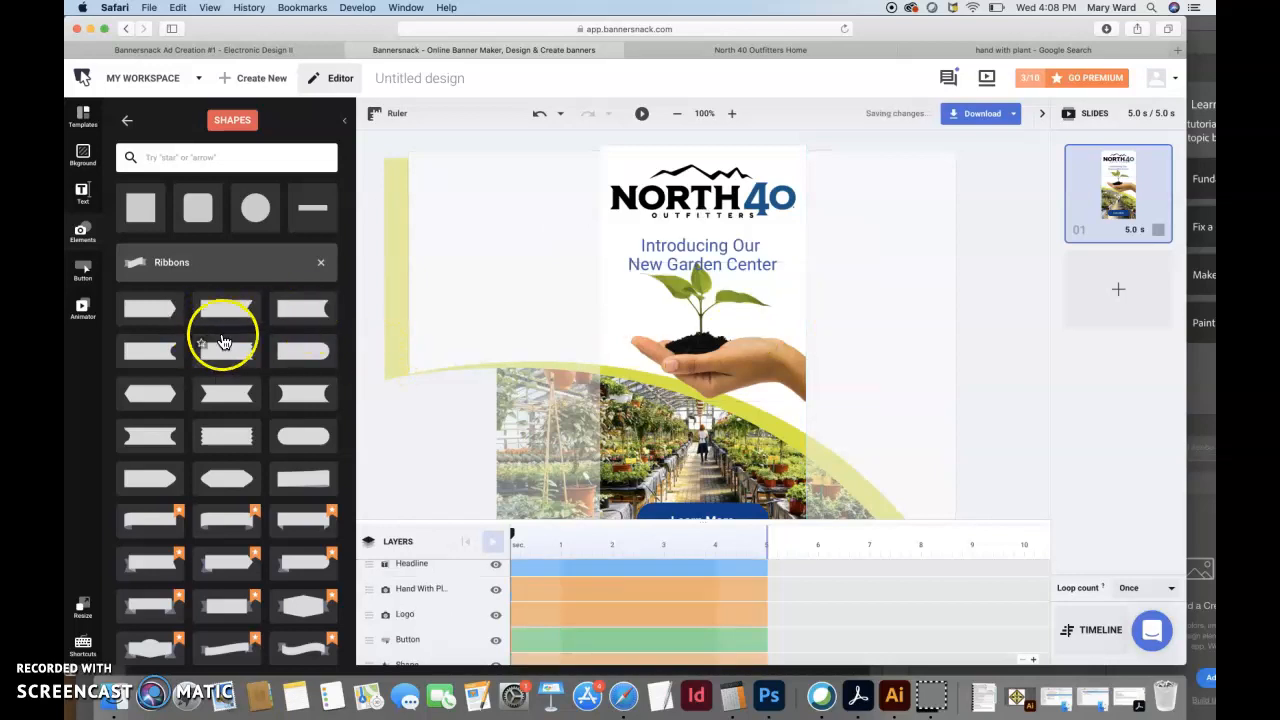
- Add a ribbon with a rounded notch on its right end and place it over the headline, starting at the banner's left edge
{"action": "left_click", "coordinate": [314, 316]}
{"action": "left_click_drag", "start_coordinate": [700, 357], "coordinate": [674, 285]}
{"action": "left_click_drag", "start_coordinate": [770, 280], "coordinate": [721, 267]}
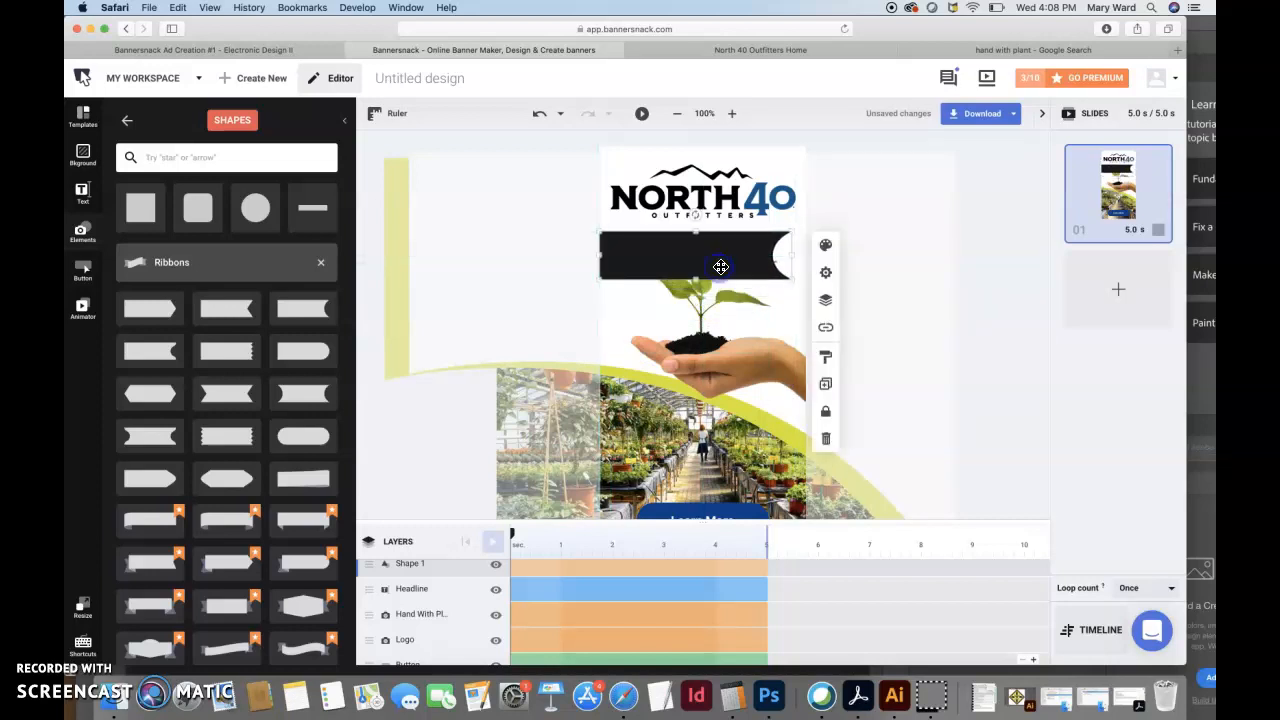
- Recolour the ribbon with the recently used yellow-green that matches the curved border
{"action": "left_click", "coordinate": [825, 245]}
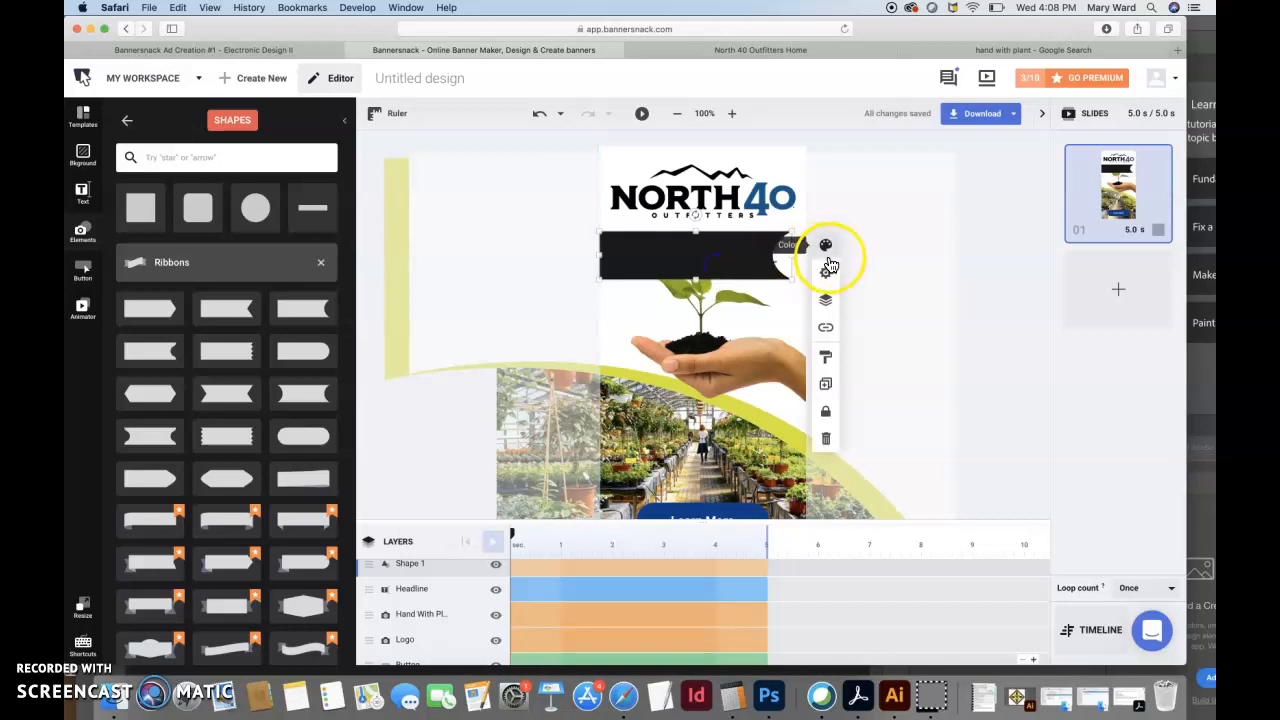
{"action": "left_click", "coordinate": [858, 282]}
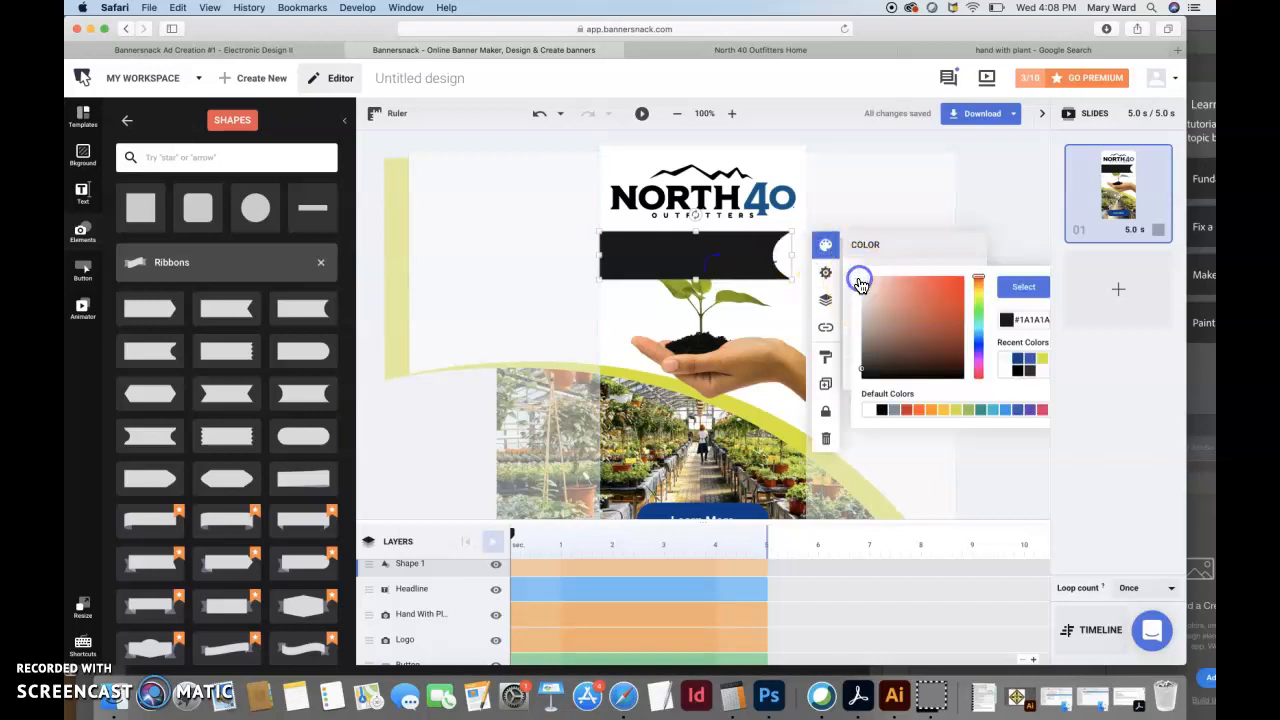
{"action": "left_click", "coordinate": [1041, 359]}
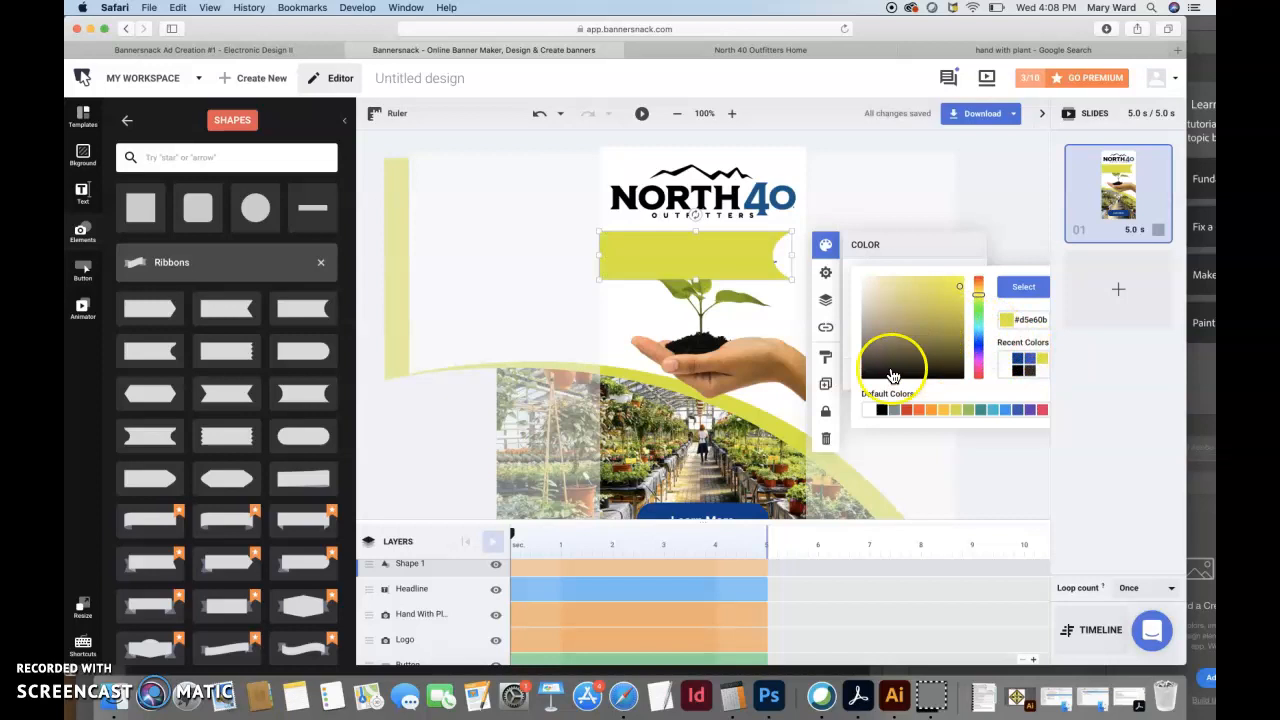
{"action": "left_click", "coordinate": [825, 274]}
- Lower the ribbon's opacity to 69%
{"action": "left_click", "coordinate": [825, 245]}
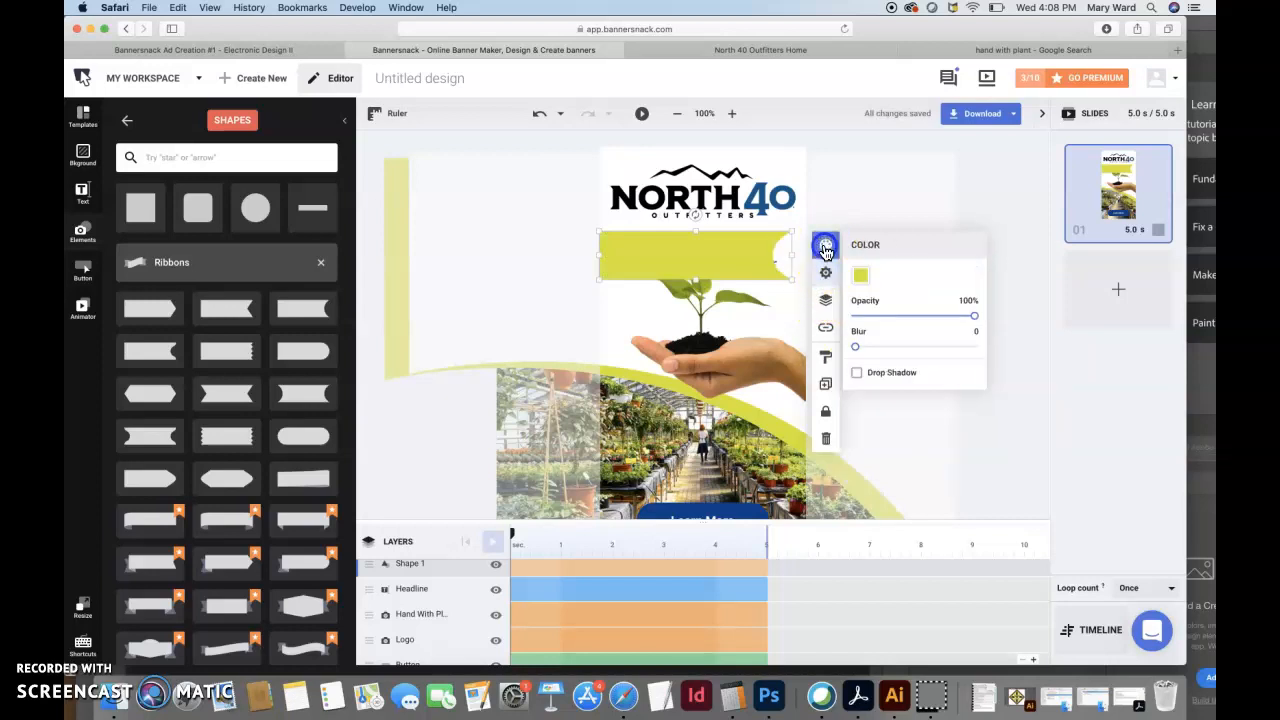
{"action": "left_click", "coordinate": [887, 316]}
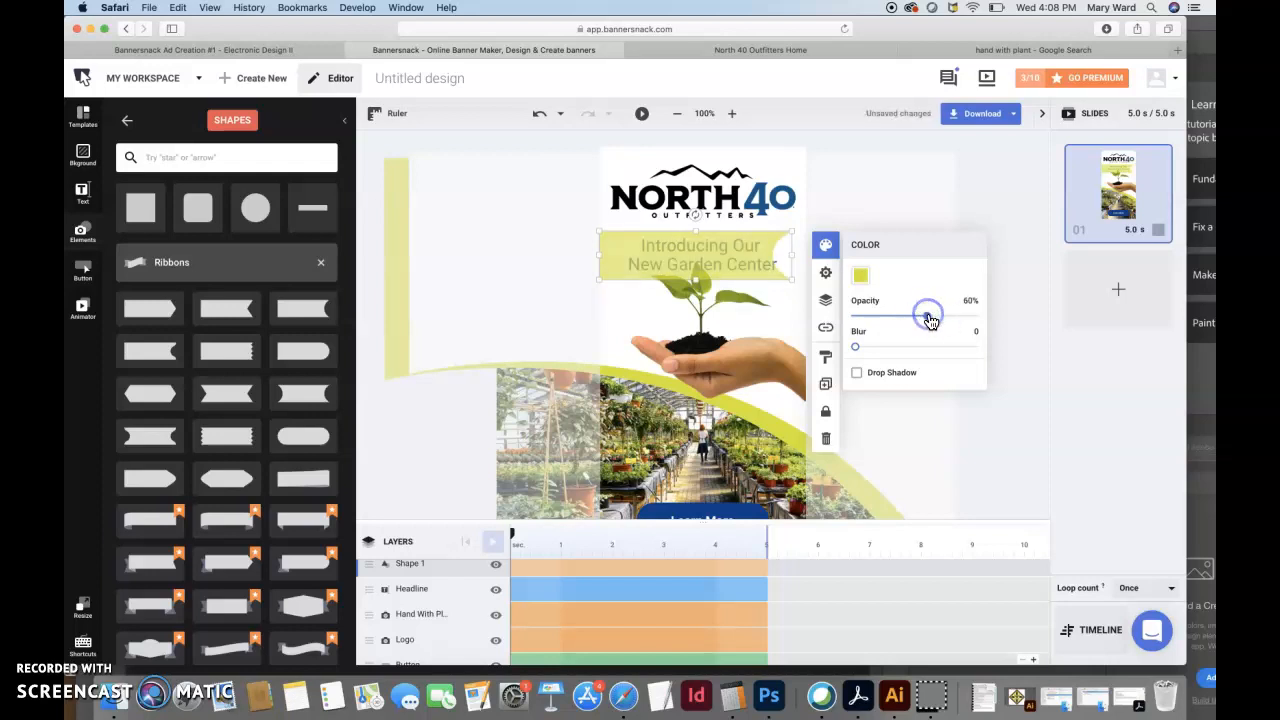
{"action": "left_click", "coordinate": [951, 317]}
{"action": "left_click", "coordinate": [886, 214]}
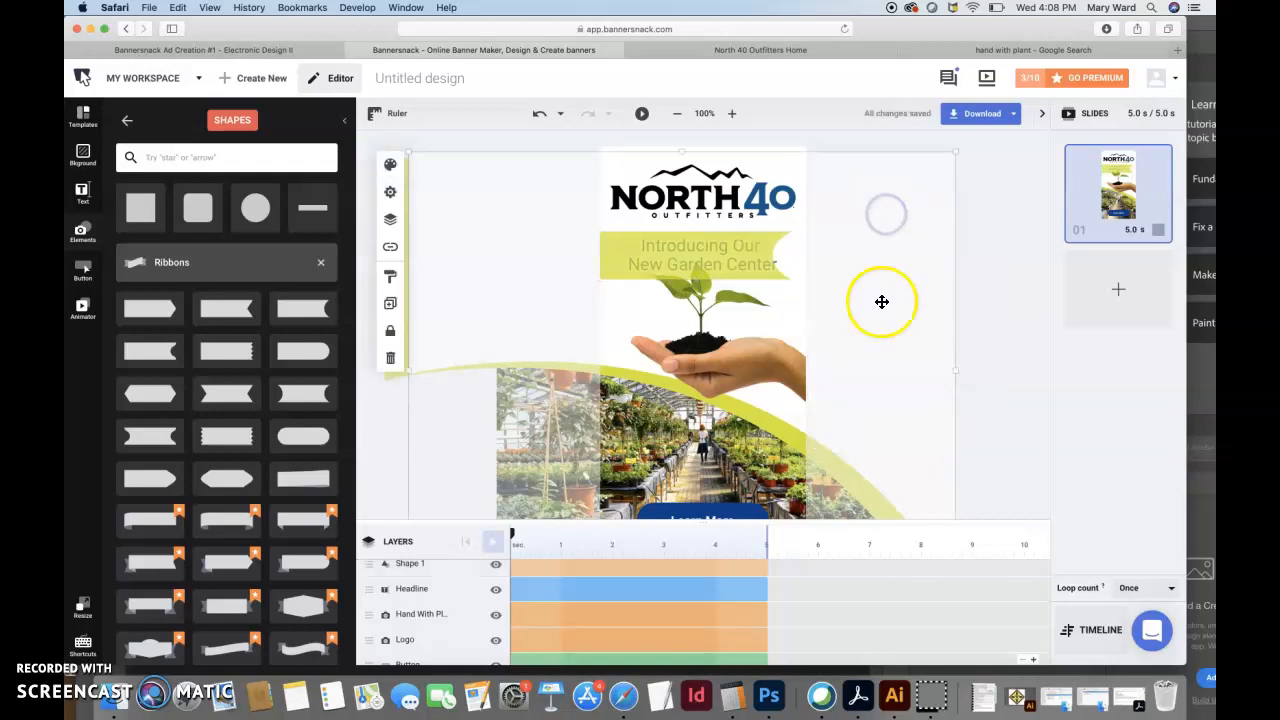
- Move the ribbon and the headline down onto the greenhouse photo, above the Learn More button
{"action": "scroll", "coordinate": [883, 311], "scroll_direction": "down", "scroll_amount": 1}
{"action": "scroll", "coordinate": [883, 311], "scroll_direction": "down", "scroll_amount": 1}
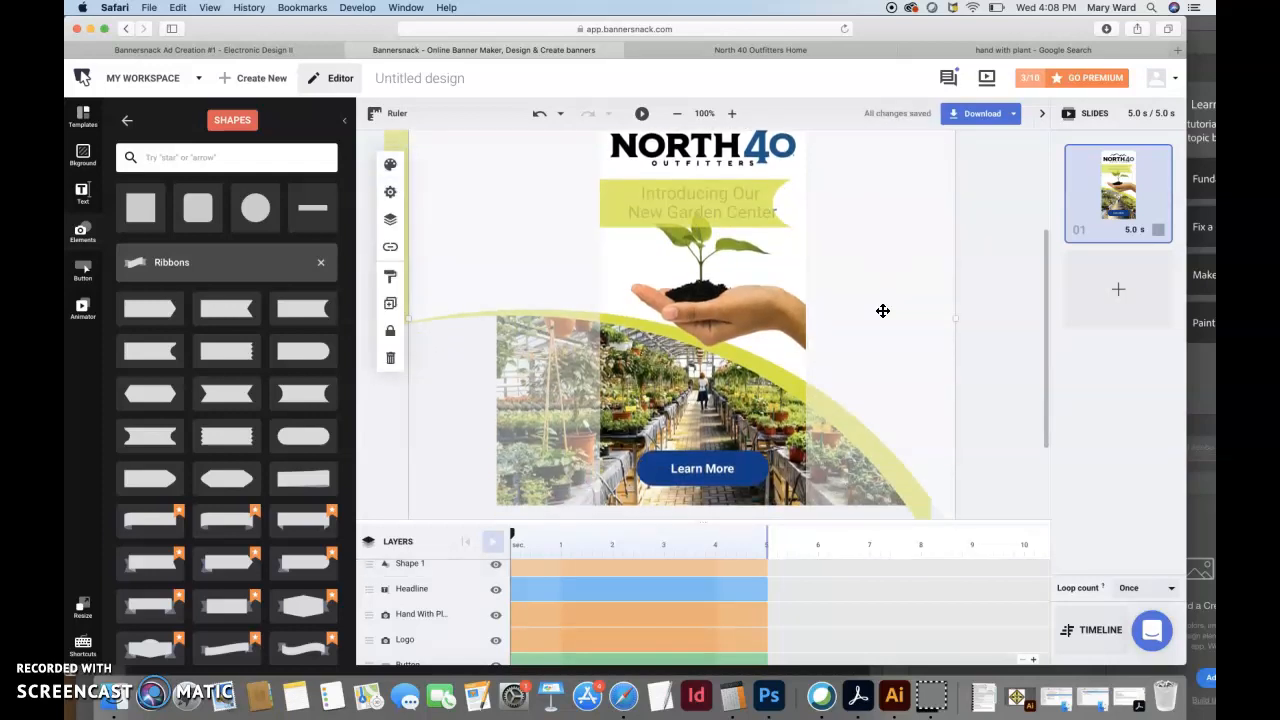
{"action": "left_click_drag", "start_coordinate": [615, 213], "coordinate": [597, 380]}
{"action": "left_click_drag", "start_coordinate": [717, 206], "coordinate": [680, 384]}
- Raise the white curved shape, then enlarge the greenhouse photo and shift it right so it fills the area below the curve
{"action": "left_click", "coordinate": [872, 354]}
{"action": "left_click_drag", "start_coordinate": [866, 386], "coordinate": [863, 309]}
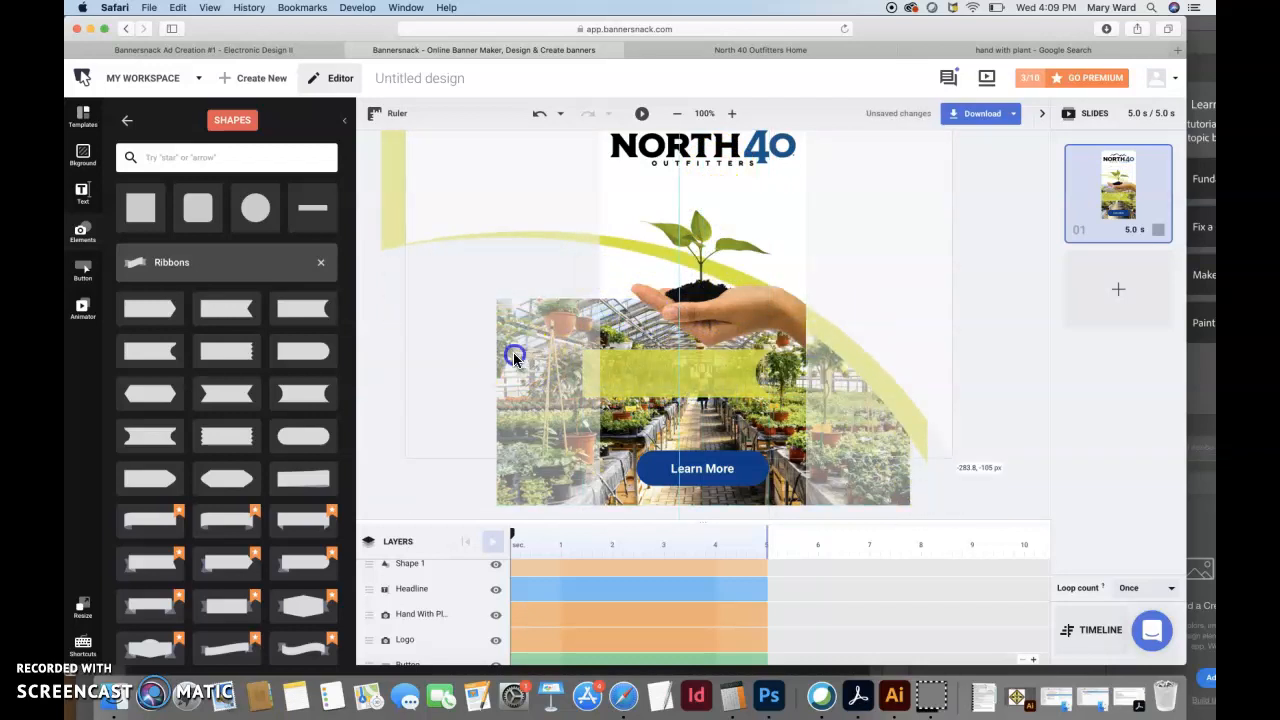
{"action": "left_click", "coordinate": [587, 358]}
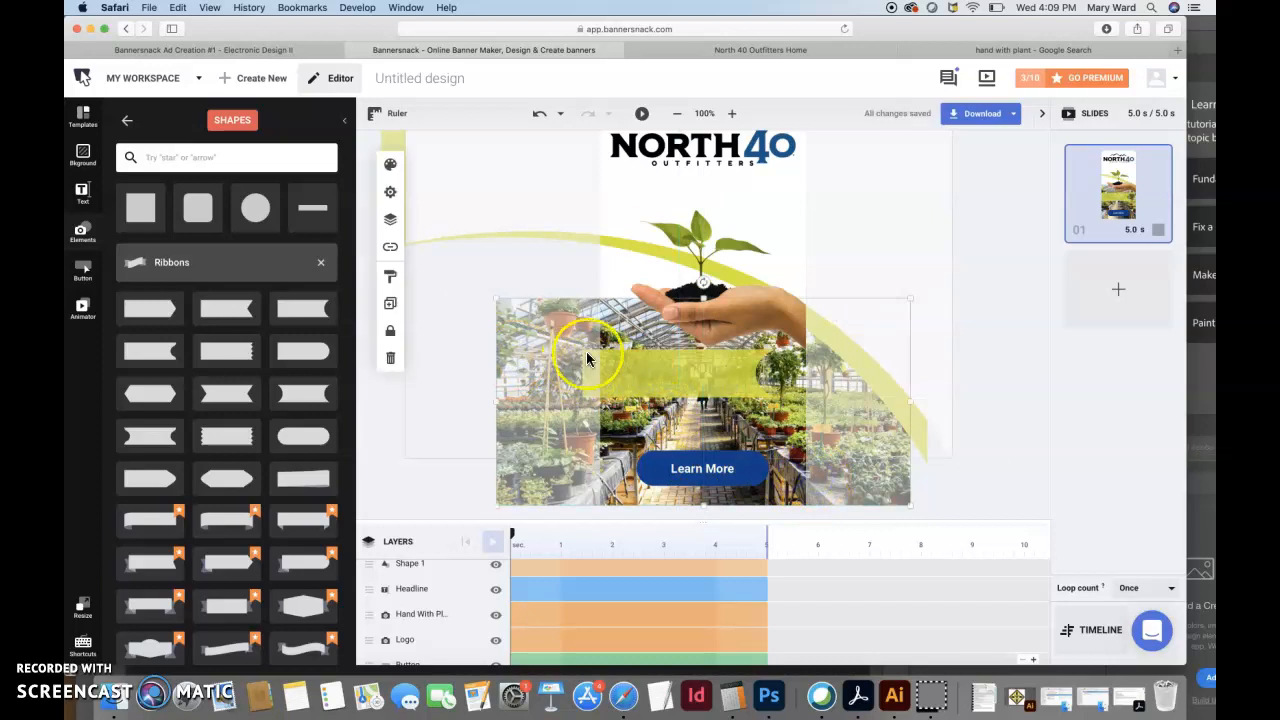
{"action": "left_click_drag", "start_coordinate": [494, 296], "coordinate": [444, 233]}
{"action": "key", "text": "shift+Right"}
{"action": "key", "text": "shift+Right"}
{"action": "key", "text": "shift+Right"}
{"action": "key", "text": "shift+Right"}
{"action": "key", "text": "shift+Right"}
{"action": "key", "text": "shift+Right"}
{"action": "key", "text": "shift+Right"}
{"action": "key", "text": "shift+Right"}
- Move the hand-with-plant image up, enlarge it slightly, and lower the curved shape a little beneath it
{"action": "left_click", "coordinate": [728, 316]}
{"action": "left_click_drag", "start_coordinate": [728, 316], "coordinate": [729, 282]}
{"action": "left_click_drag", "start_coordinate": [630, 310], "coordinate": [621, 312]}
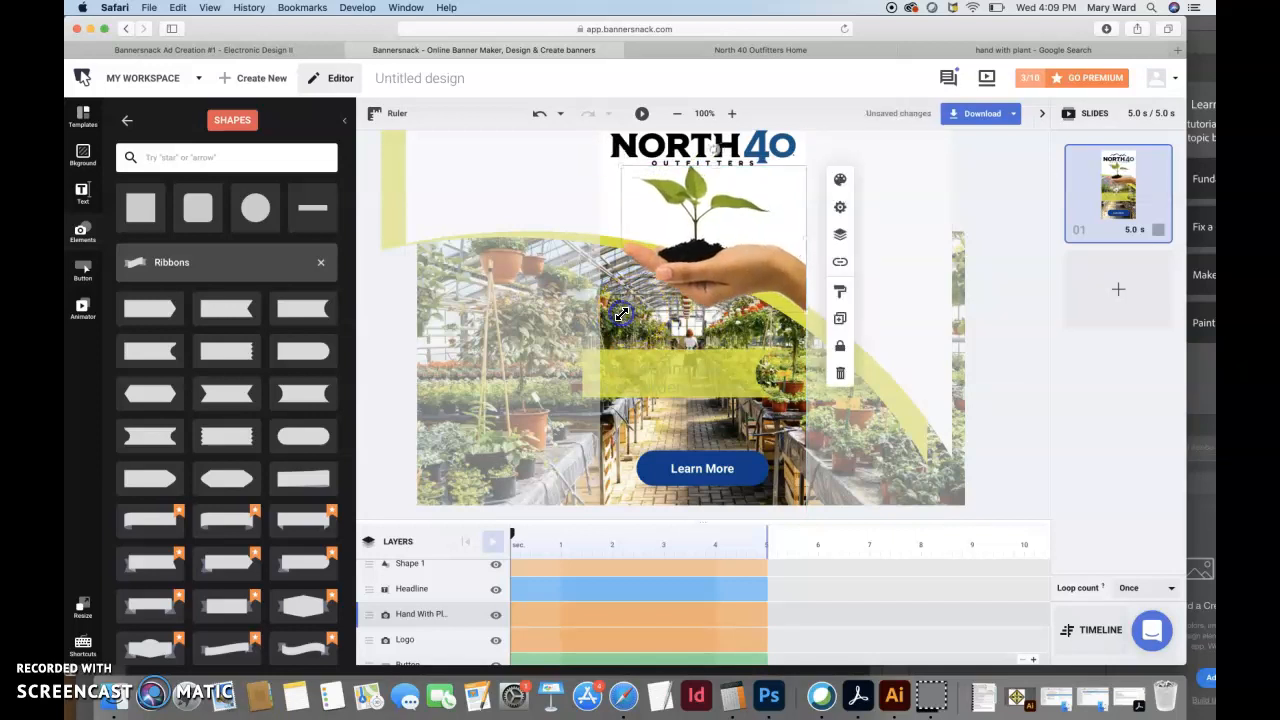
{"action": "left_click", "coordinate": [514, 230]}
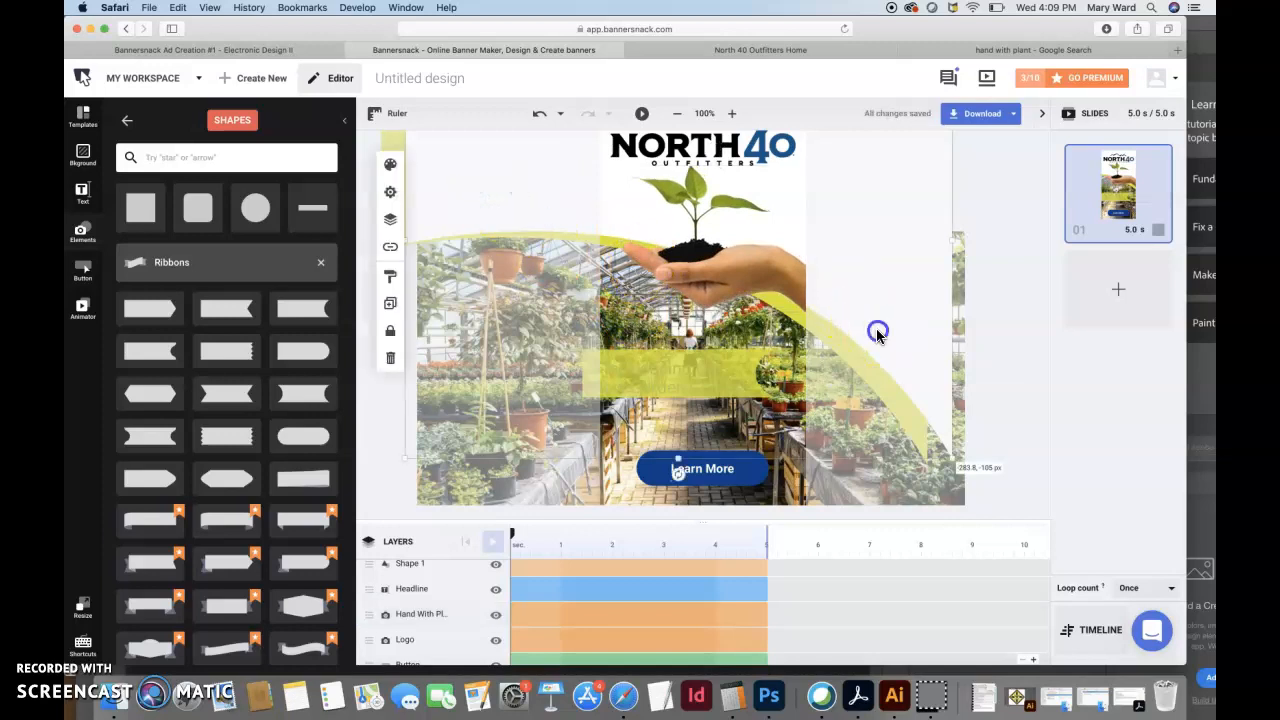
{"action": "left_click_drag", "start_coordinate": [870, 318], "coordinate": [868, 337]}
- Shrink the North 40 logo slightly and move it up a little to clear the plant's leaves
{"action": "scroll", "coordinate": [867, 343], "scroll_direction": "up", "scroll_amount": 3}
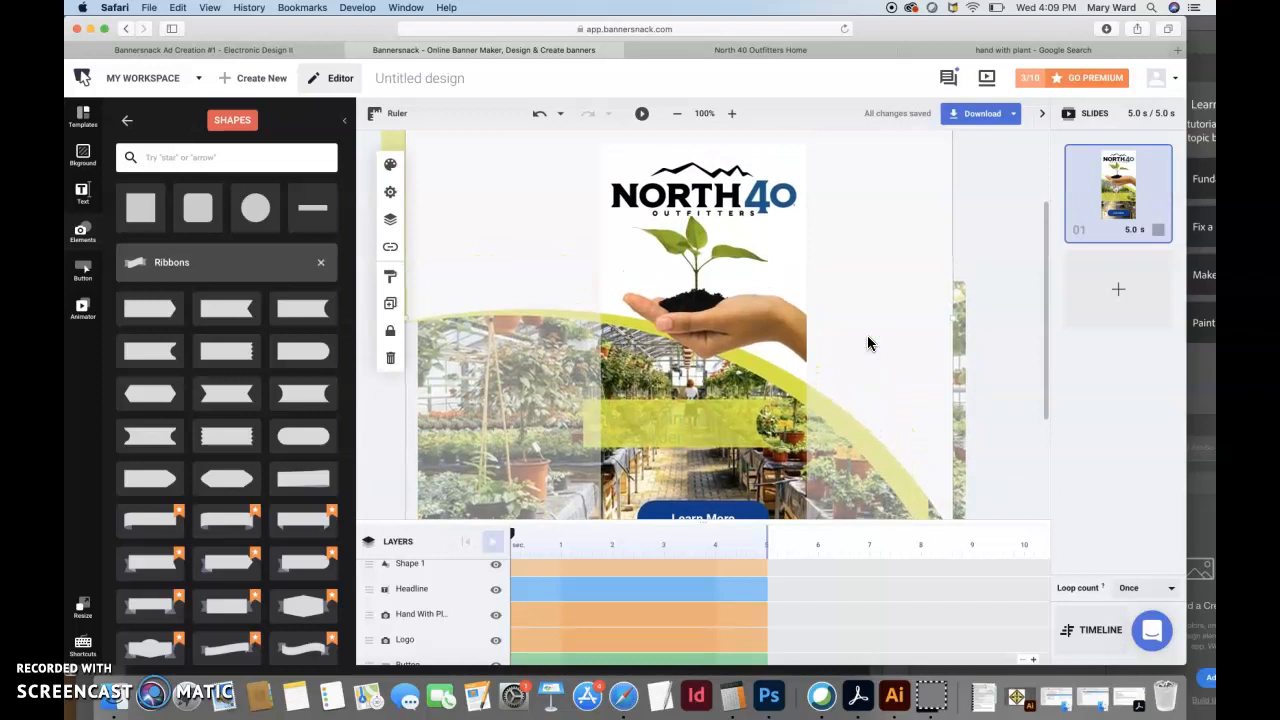
{"action": "scroll", "coordinate": [867, 343], "scroll_direction": "up", "scroll_amount": 2}
{"action": "left_click", "coordinate": [757, 242]}
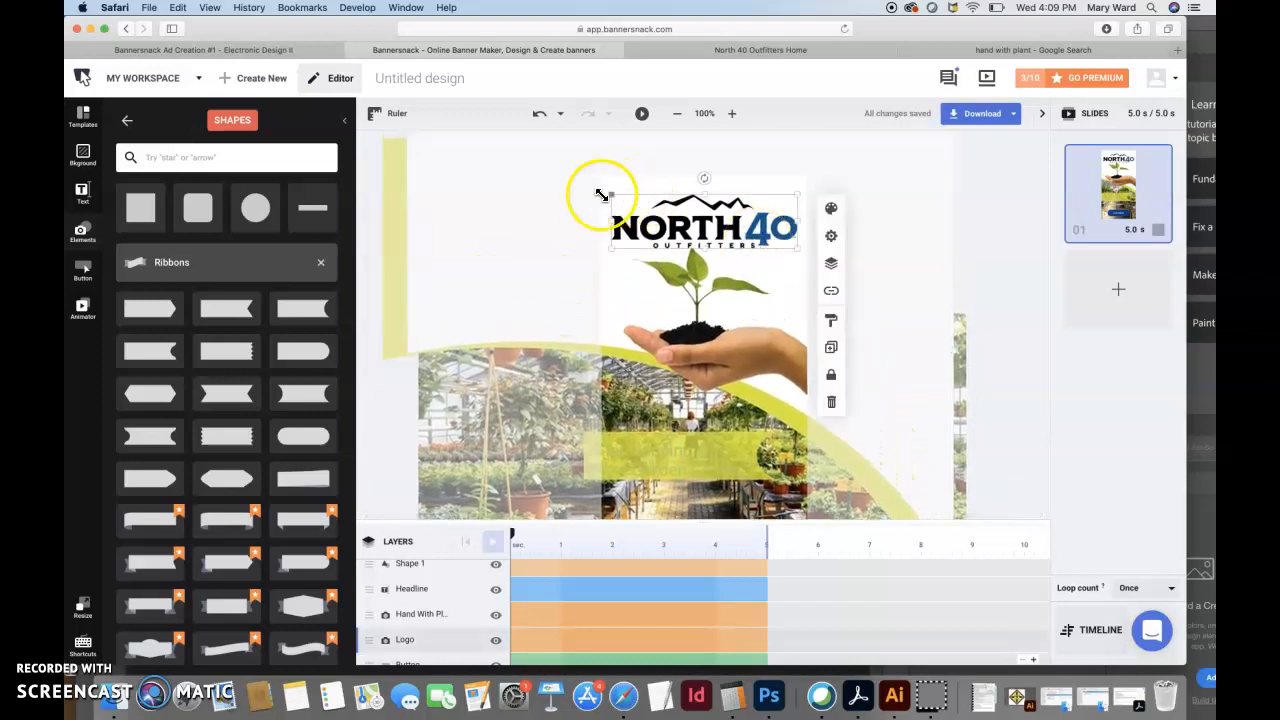
{"action": "left_click_drag", "start_coordinate": [603, 194], "coordinate": [614, 197]}
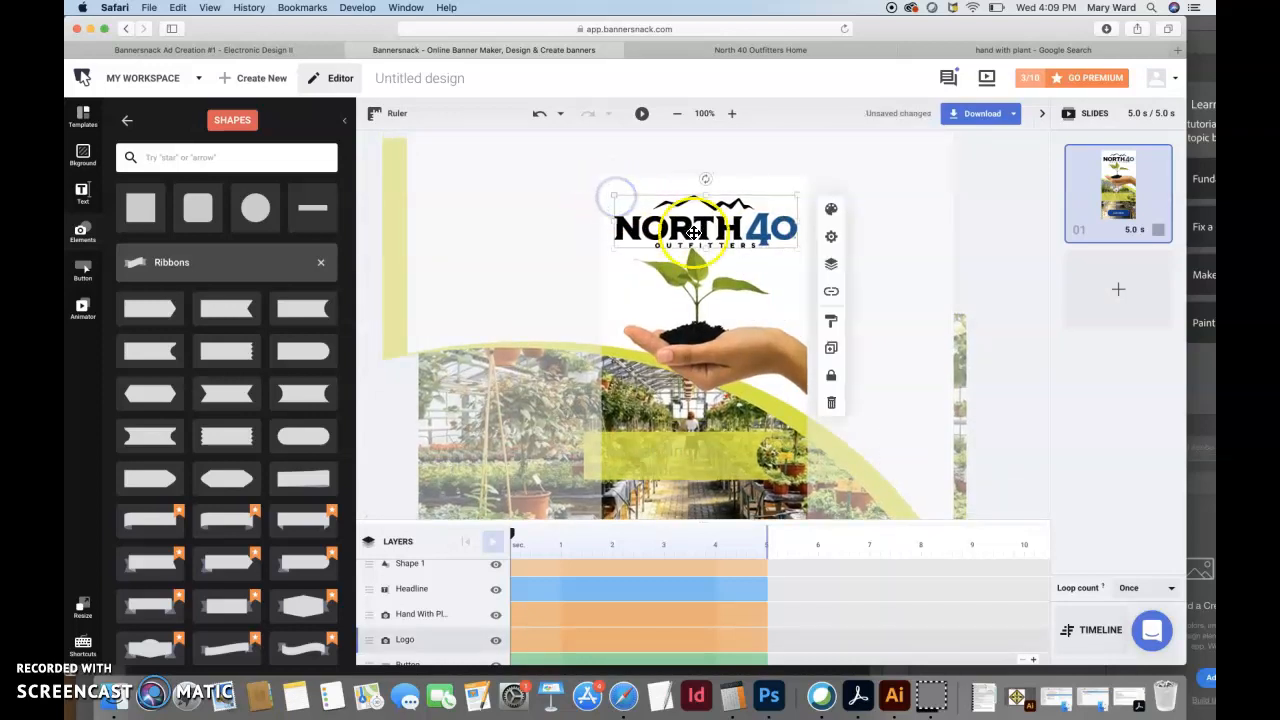
{"action": "left_click_drag", "start_coordinate": [697, 233], "coordinate": [697, 233]}
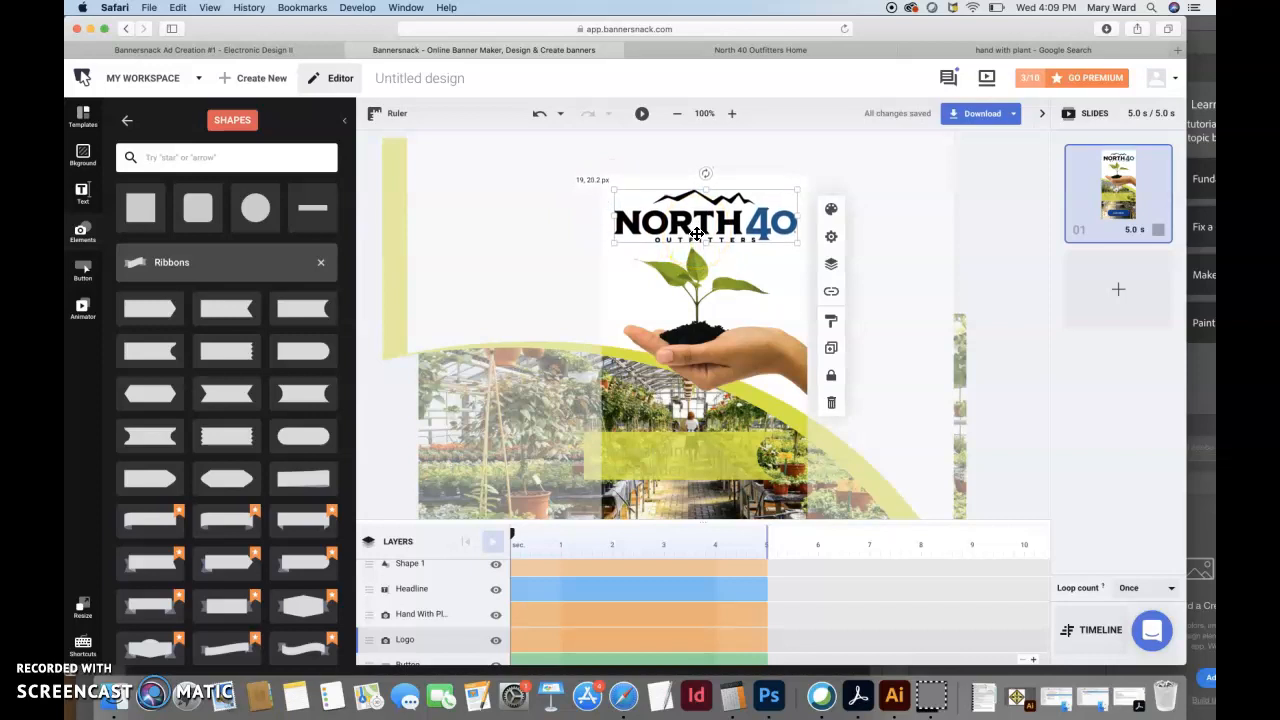
- Move the Learn More button slightly up from the banner's bottom edge
{"action": "left_click", "coordinate": [903, 367]}
{"action": "scroll", "coordinate": [903, 368], "scroll_direction": "down", "scroll_amount": 3}
{"action": "left_click", "coordinate": [699, 392]}
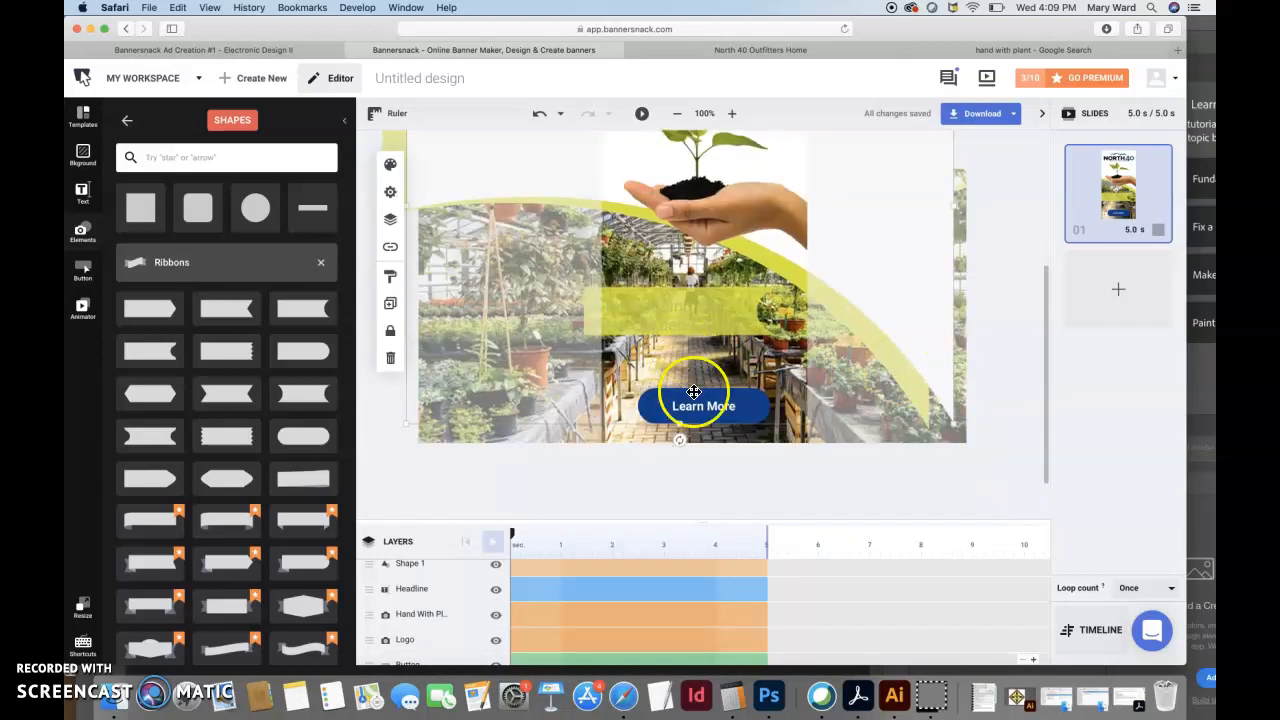
{"action": "left_click_drag", "start_coordinate": [703, 418], "coordinate": [718, 411]}
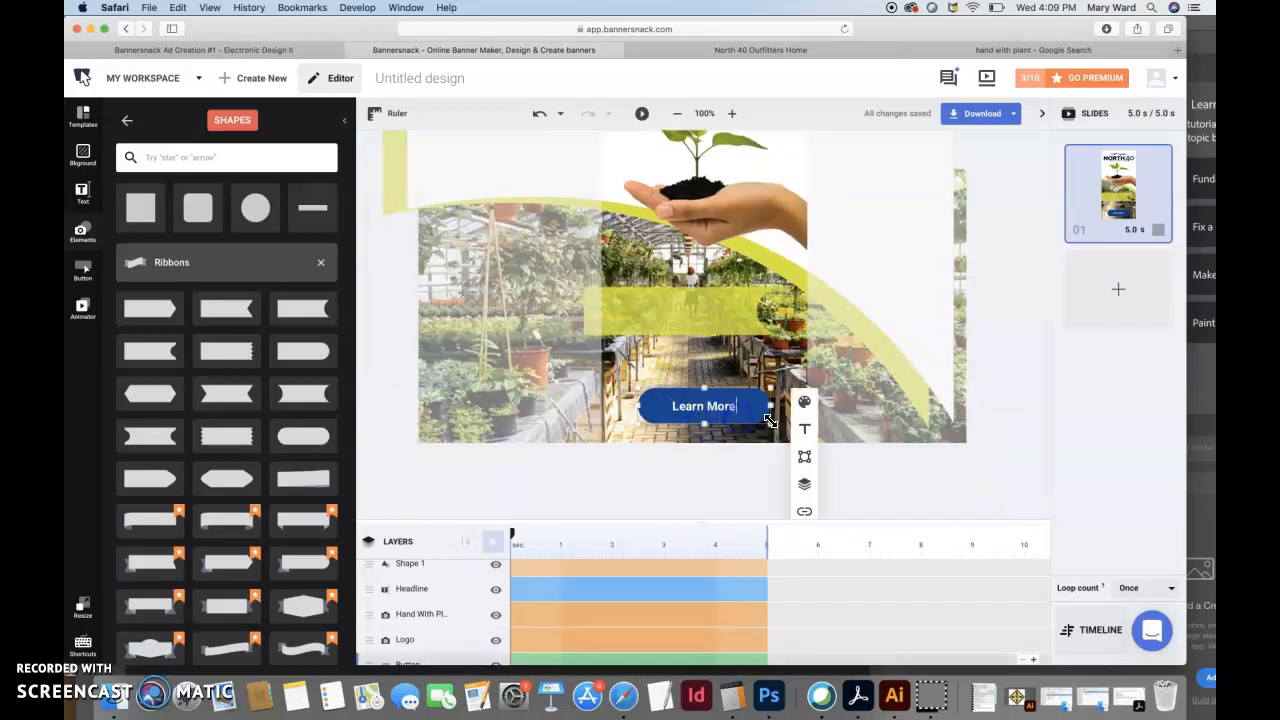
{"action": "left_click", "coordinate": [774, 494]}
{"action": "left_click_drag", "start_coordinate": [764, 408], "coordinate": [761, 392]}
- Reorder the layers so that the Headline sits above the ribbon shape
{"action": "left_click", "coordinate": [731, 323]}
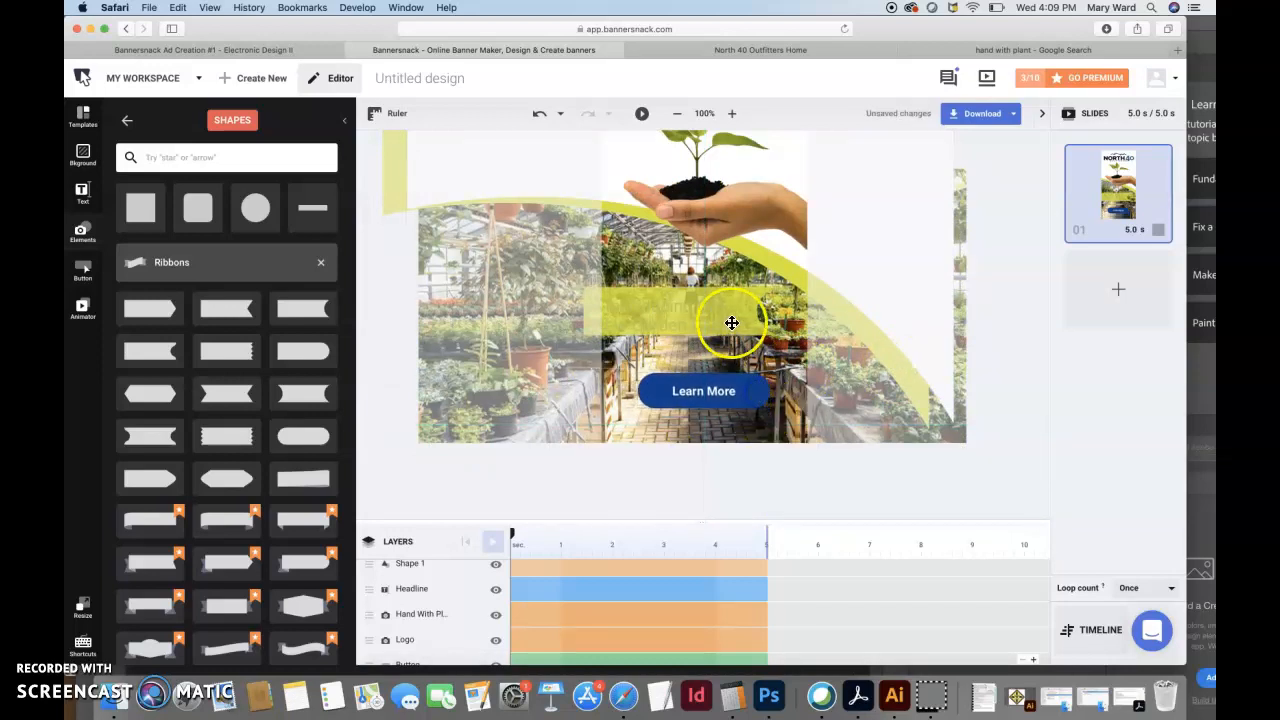
{"action": "scroll", "coordinate": [421, 588], "scroll_direction": "down", "scroll_amount": 2}
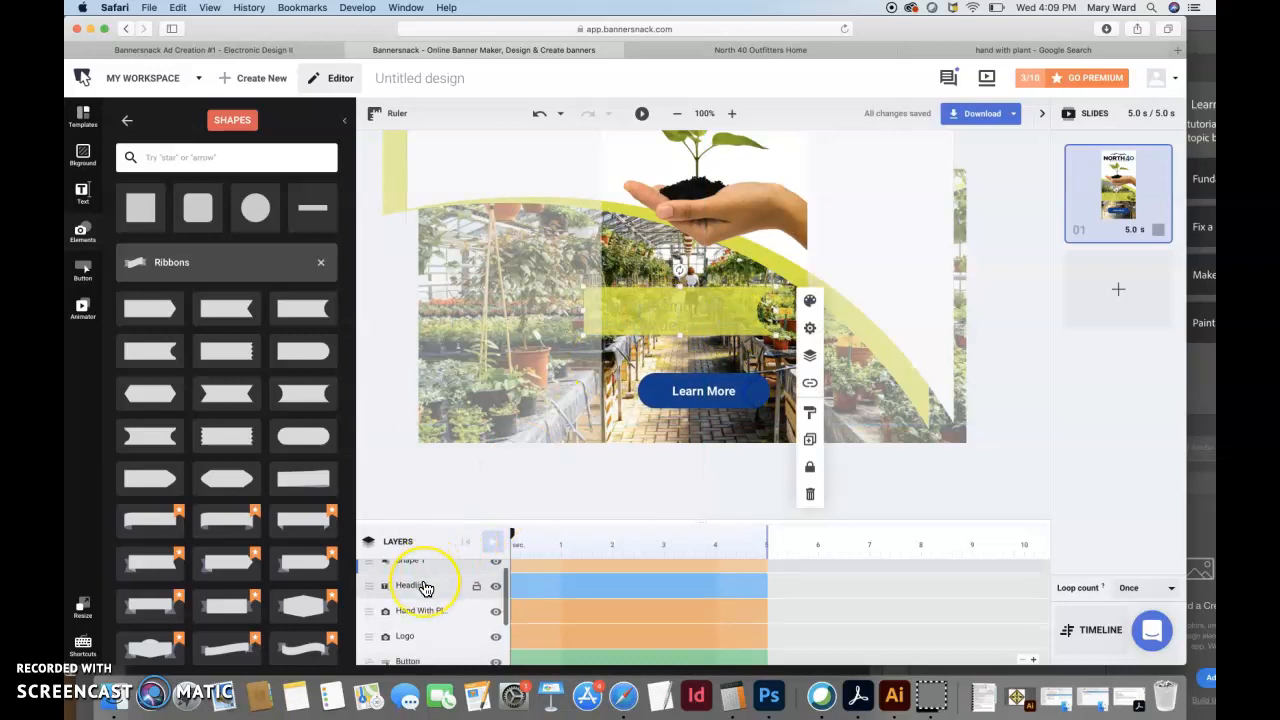
{"action": "scroll", "coordinate": [423, 588], "scroll_direction": "up", "scroll_amount": 2}
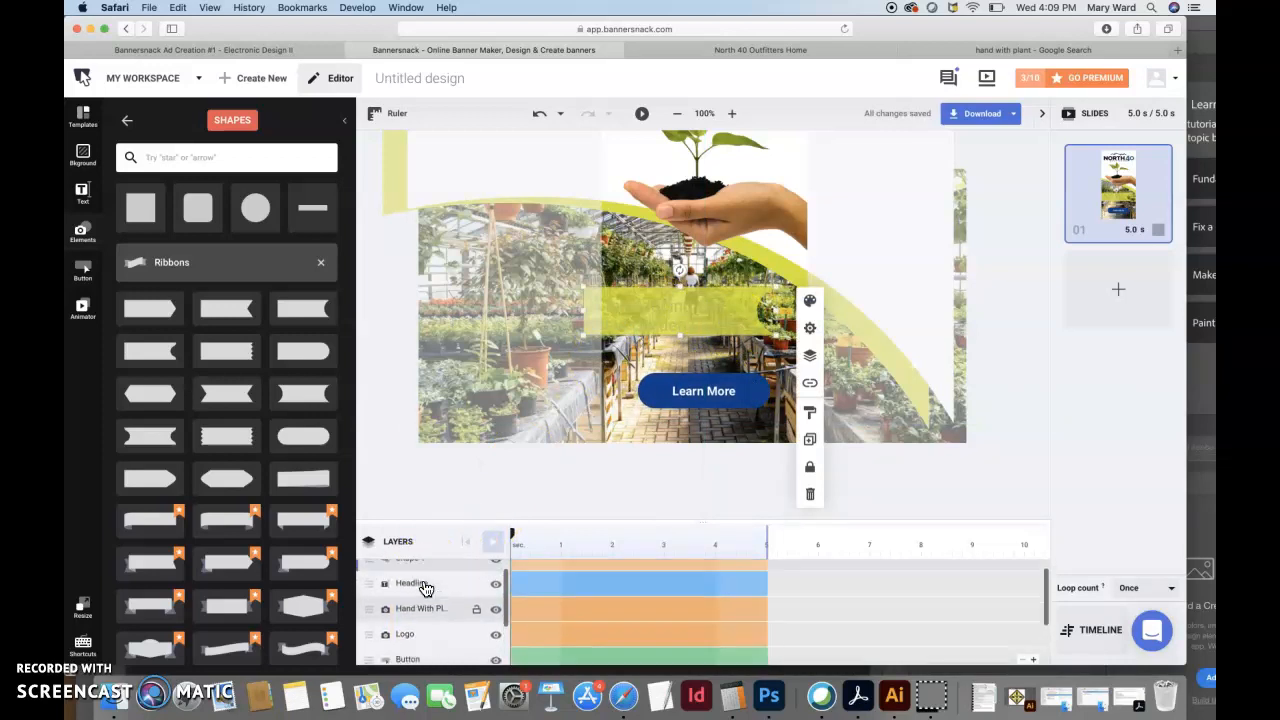
{"action": "left_click", "coordinate": [425, 607]}
{"action": "left_click_drag", "start_coordinate": [423, 571], "coordinate": [423, 565]}
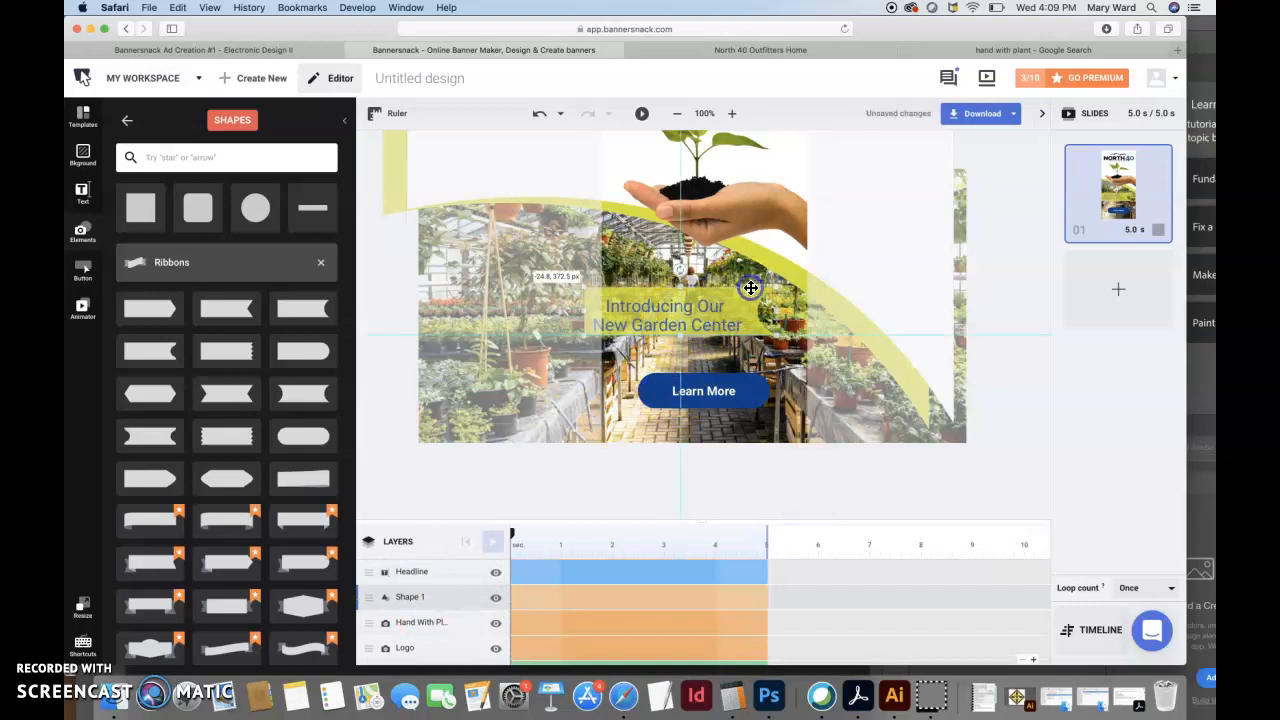
- Lower the Learn More button slightly, and move the ribbon and the headline down toward it
{"action": "left_click", "coordinate": [802, 310]}
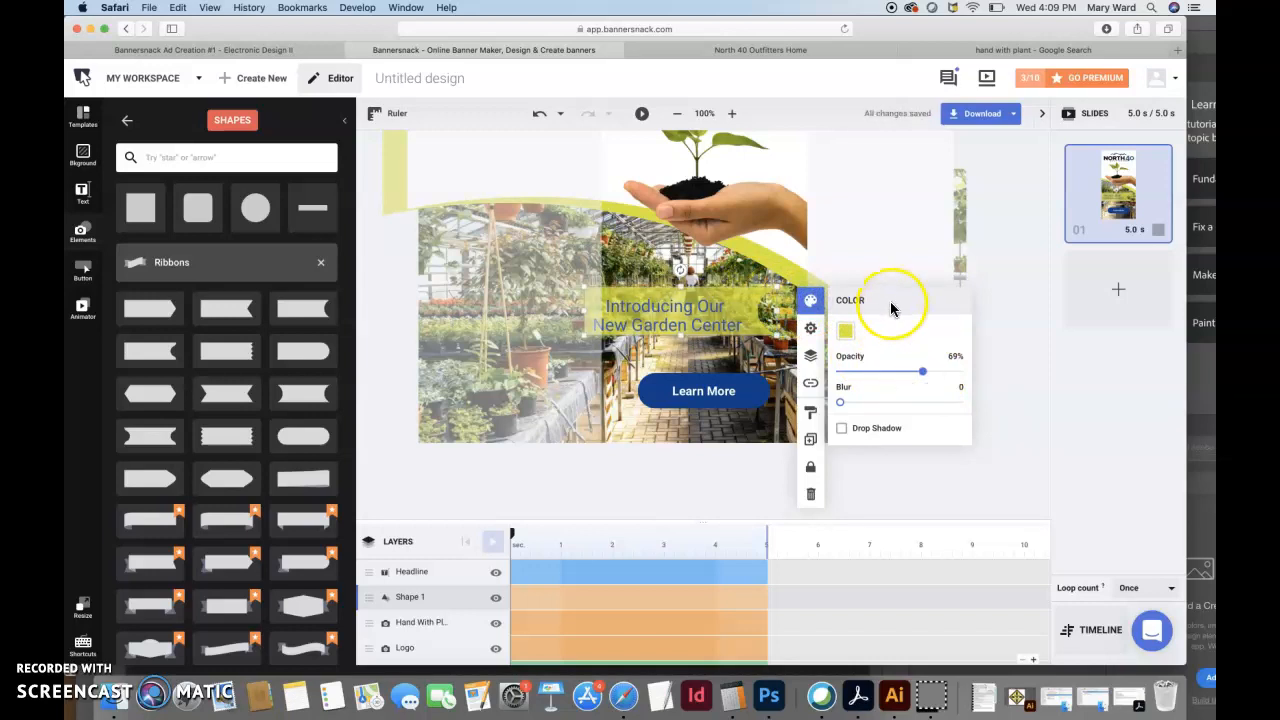
{"action": "left_click_drag", "start_coordinate": [691, 394], "coordinate": [704, 413]}
{"action": "left_click", "coordinate": [700, 318]}
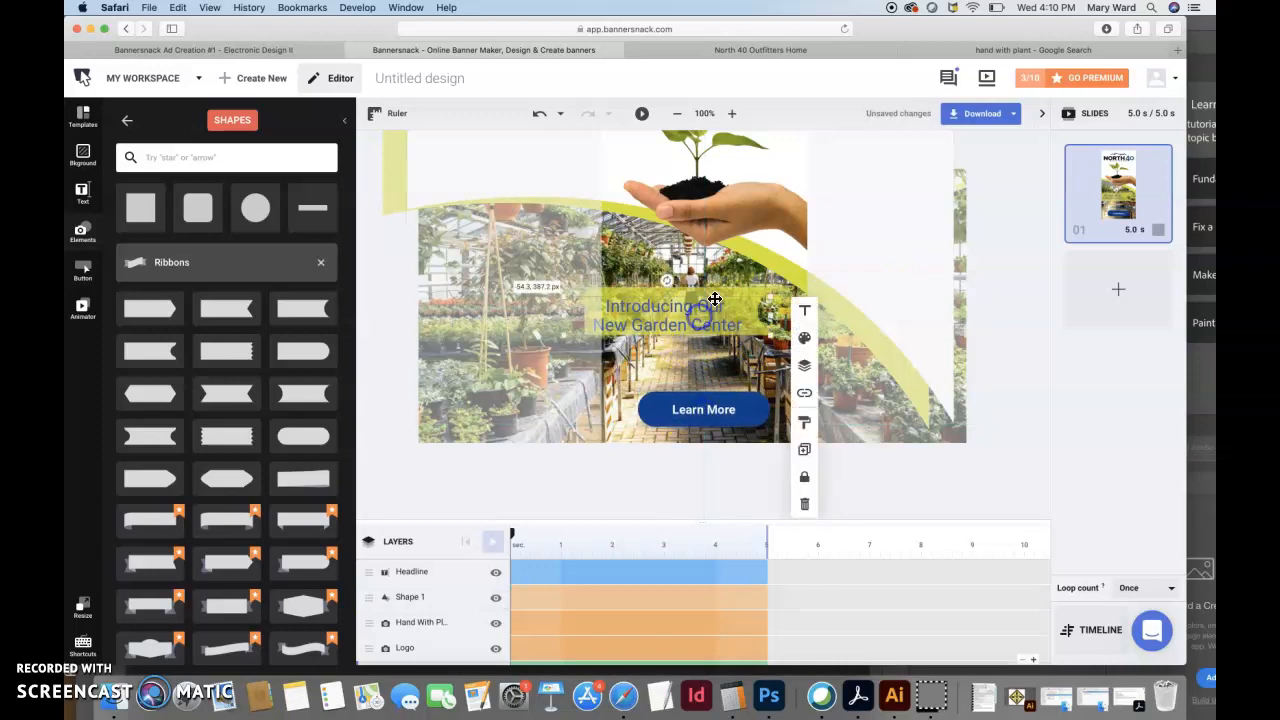
{"action": "left_click_drag", "start_coordinate": [720, 293], "coordinate": [697, 345]}
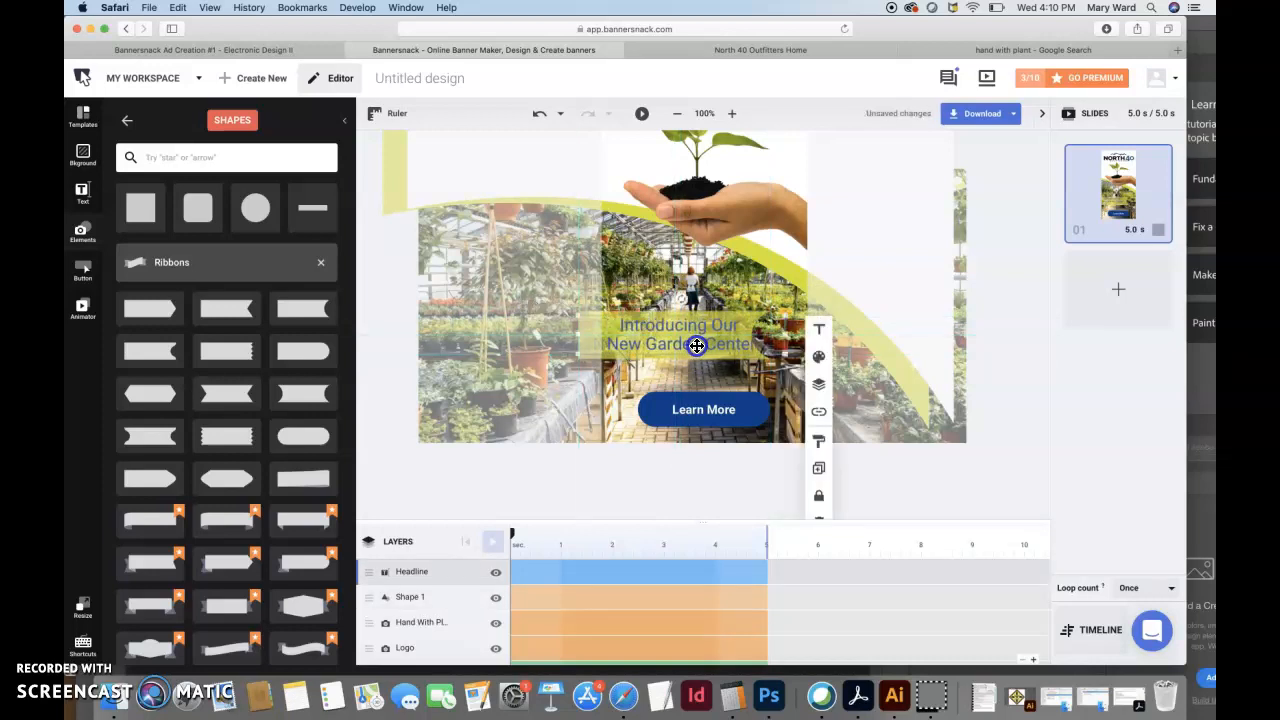
- Reword the headline to "Visit Our New Garden Center", breaking the line after "New"
{"action": "left_click", "coordinate": [818, 330]}
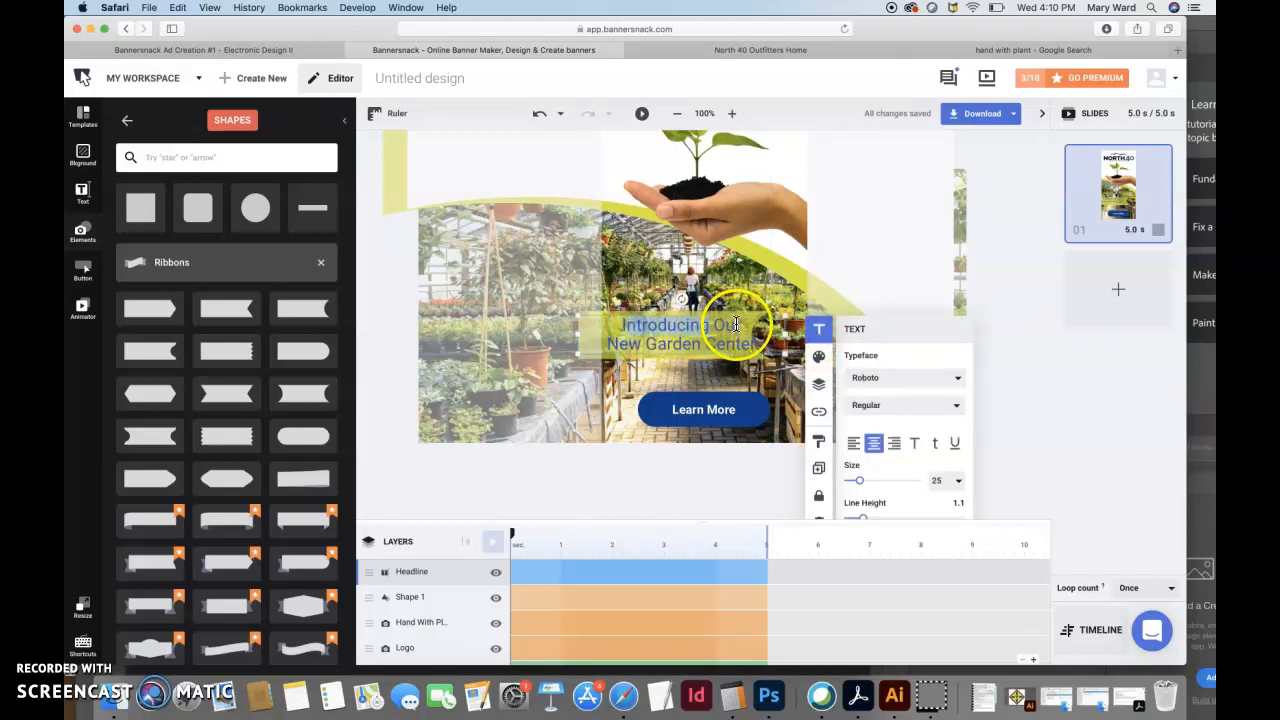
{"action": "type", "text": "CHE"}
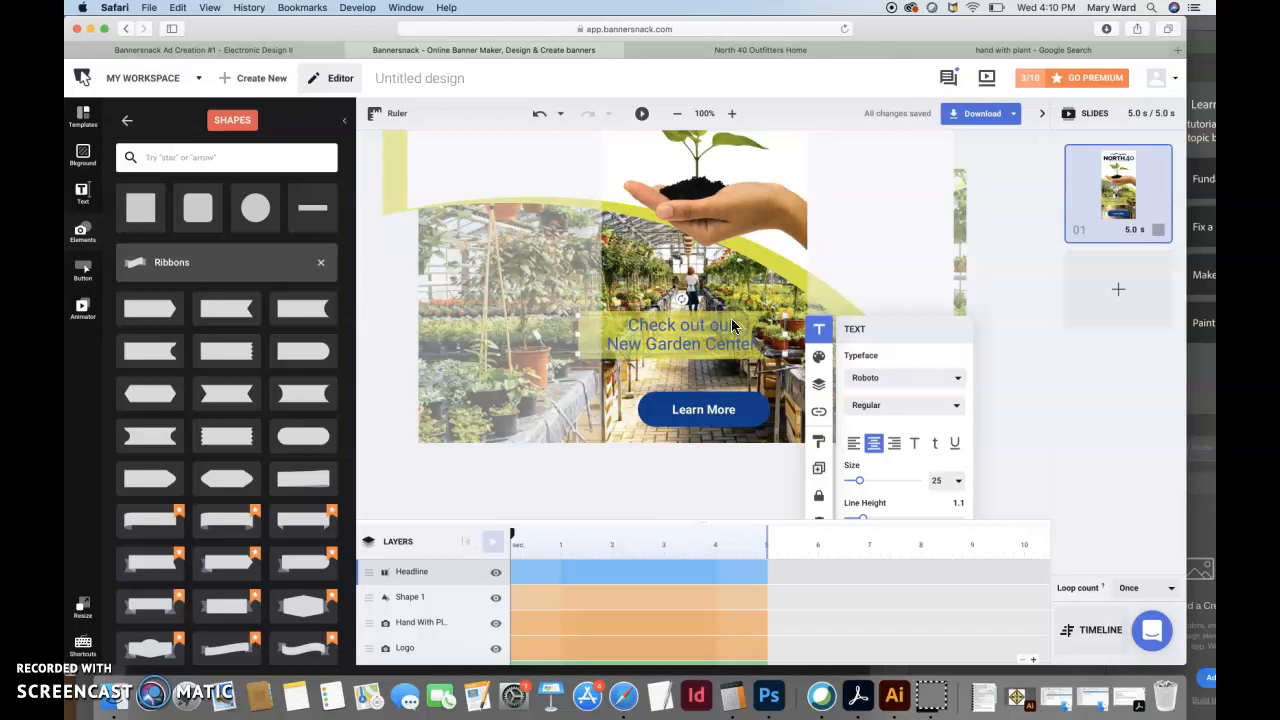
{"action": "left_click_drag", "start_coordinate": [732, 324], "coordinate": [704, 324]}
{"action": "left_click", "coordinate": [700, 323]}
{"action": "type", "text": "isit"}
{"action": "left_click", "coordinate": [698, 328]}
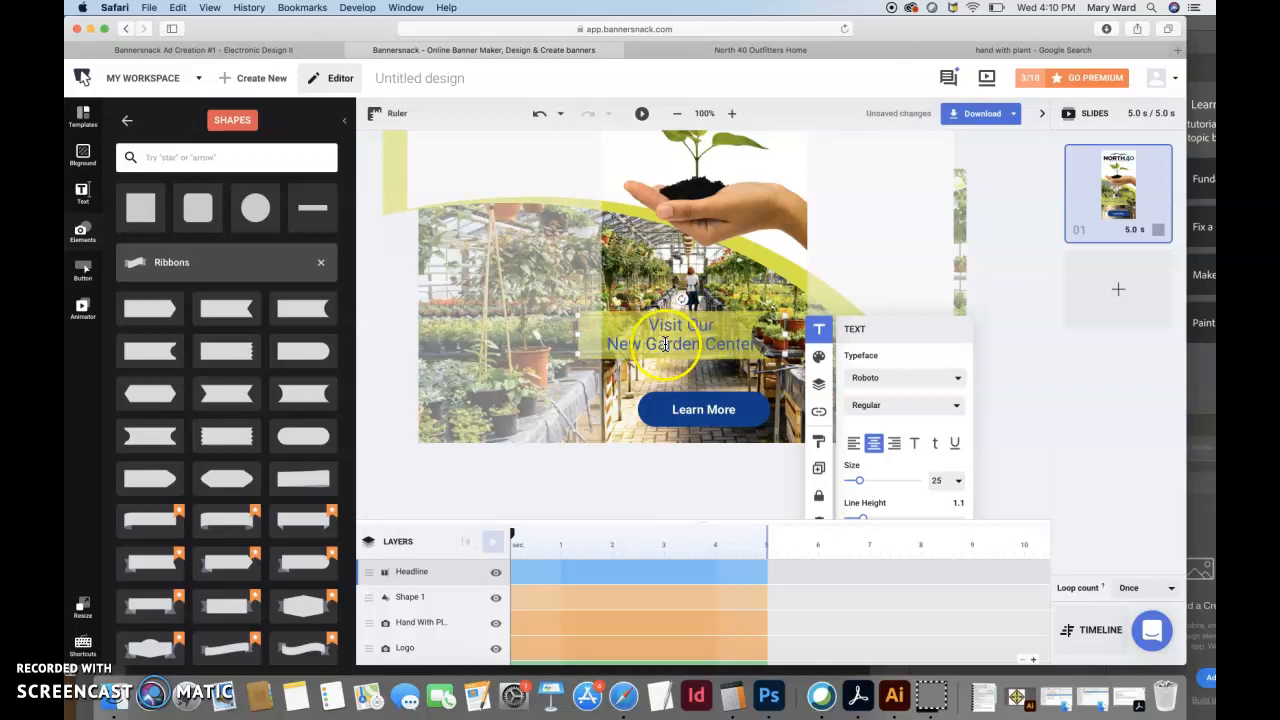
{"action": "key", "text": "BackSpace"}
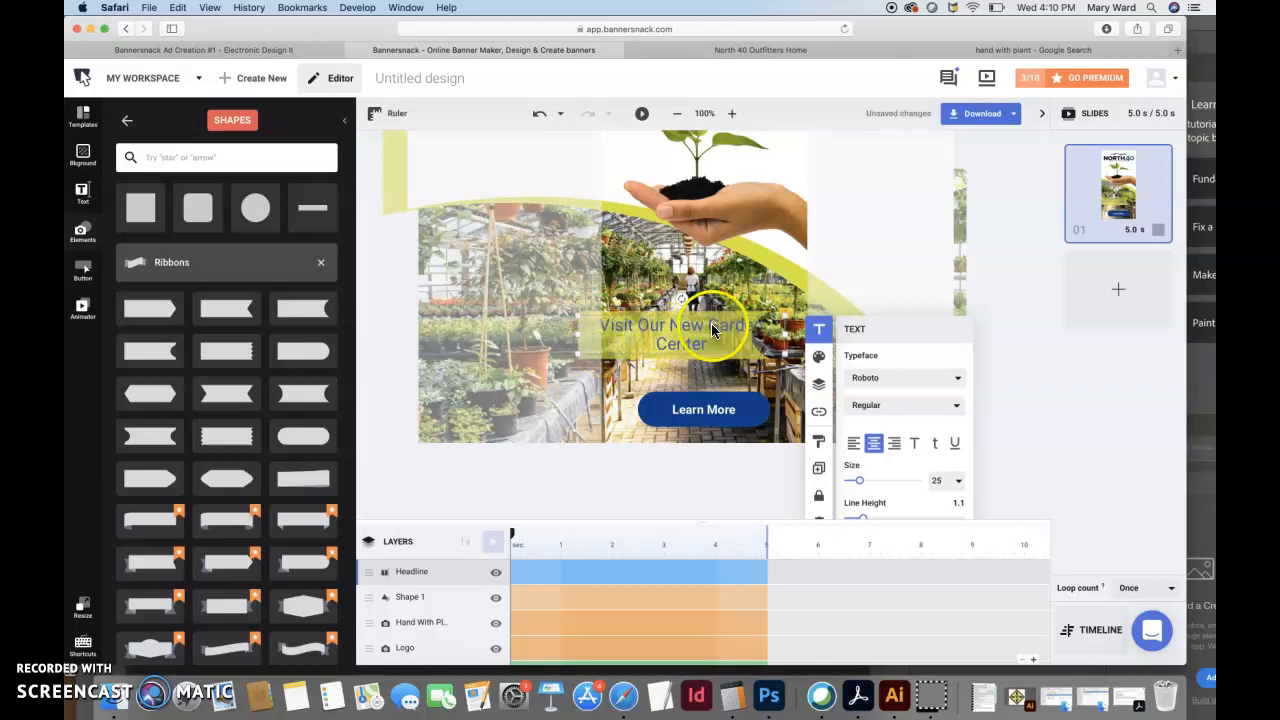
{"action": "key", "text": "Return"}
{"action": "left_click", "coordinate": [740, 347]}
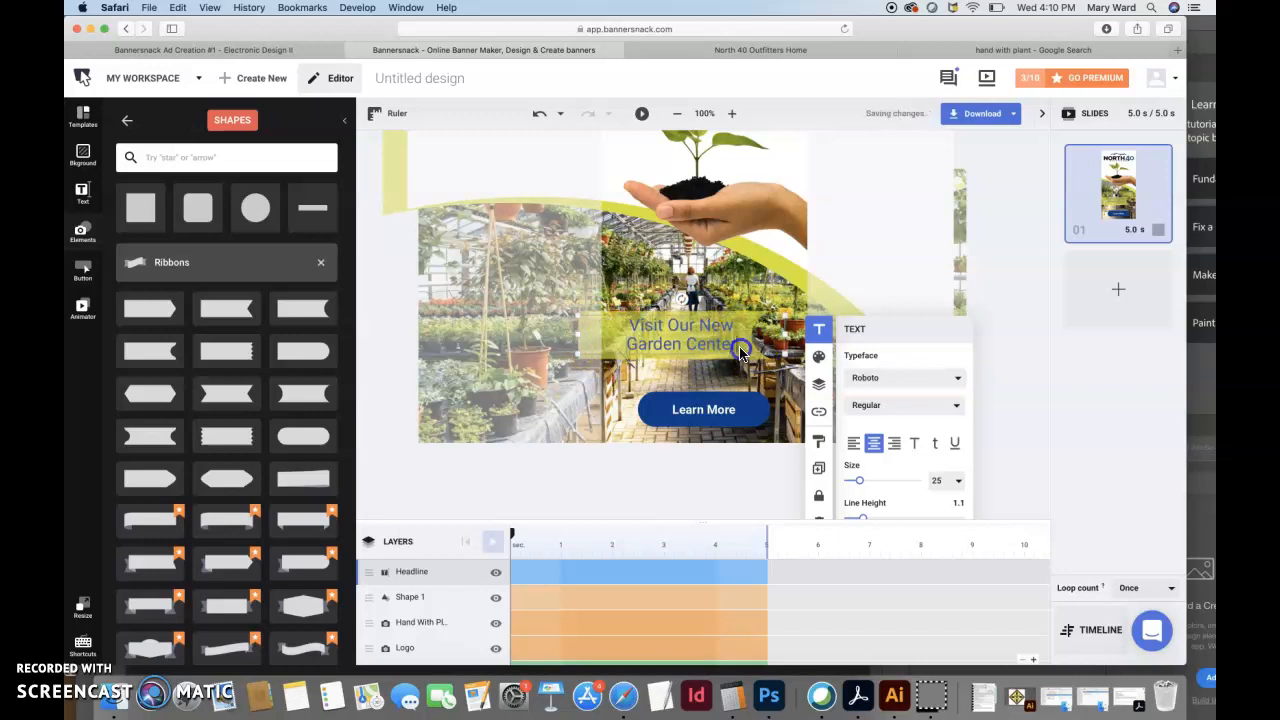
- Left-align the headline text and position it near the left end of the ribbon
{"action": "left_click", "coordinate": [853, 443]}
{"action": "left_click_drag", "start_coordinate": [573, 345], "coordinate": [609, 340]}
{"action": "left_click", "coordinate": [906, 270]}
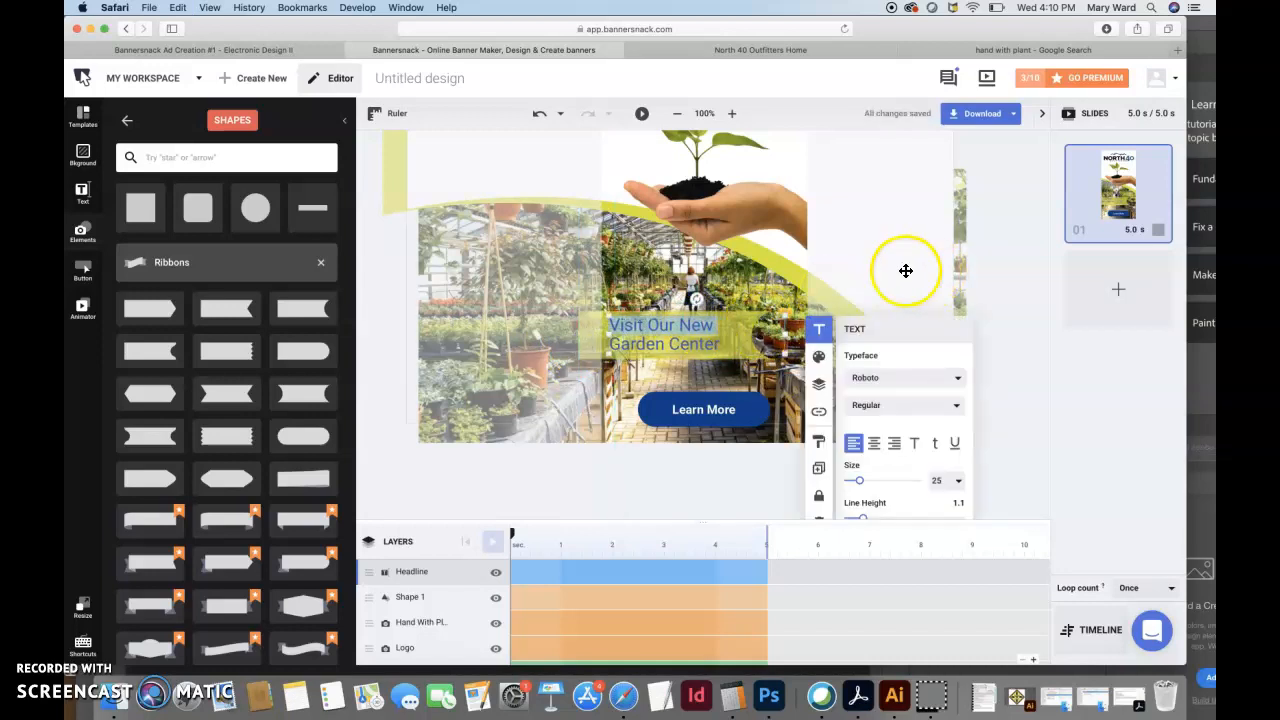
- Move the Learn More button slightly up toward the ribbon
{"action": "scroll", "coordinate": [908, 294], "scroll_direction": "up", "scroll_amount": 5}
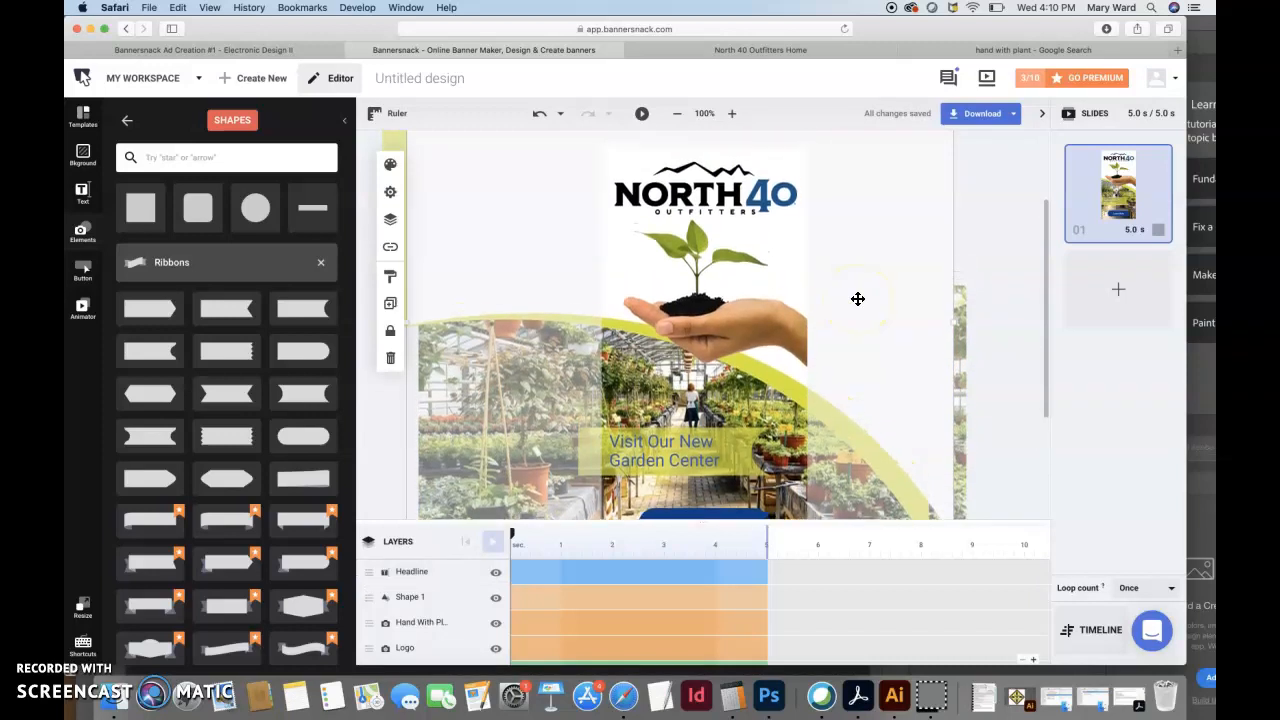
{"action": "scroll", "coordinate": [857, 299], "scroll_direction": "down", "scroll_amount": 3}
{"action": "left_click", "coordinate": [749, 380]}
{"action": "left_click", "coordinate": [712, 455]}
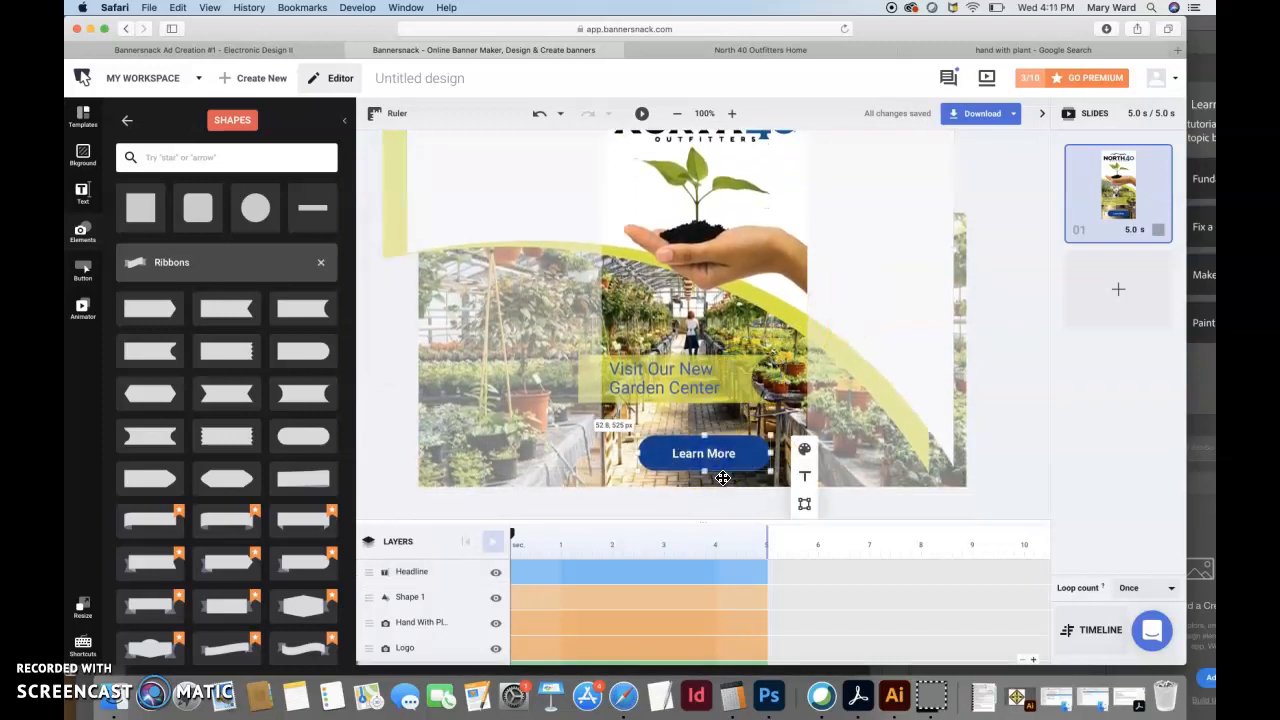
{"action": "left_click_drag", "start_coordinate": [714, 454], "coordinate": [712, 447]}
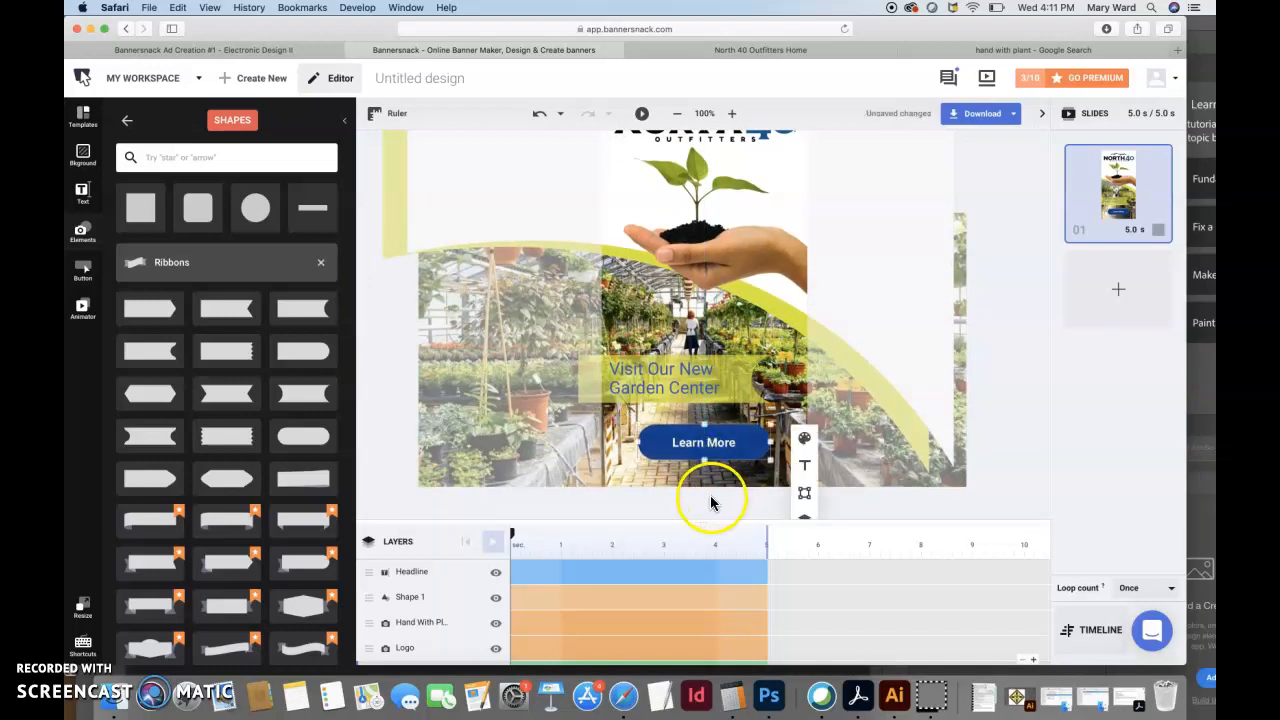
- Change the Learn More button's solid fill colour to white (#ffffff)
{"action": "left_click", "coordinate": [802, 440]}
{"action": "left_click", "coordinate": [843, 490]}
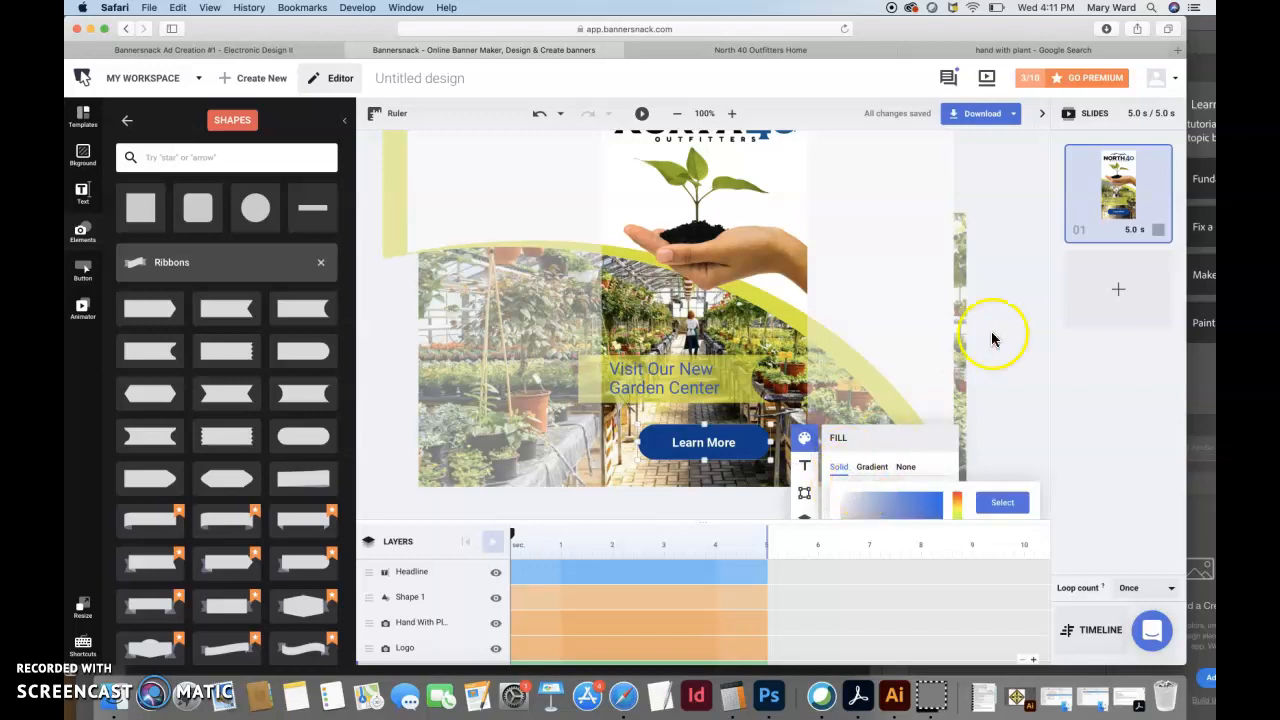
{"action": "scroll", "coordinate": [991, 331], "scroll_direction": "down", "scroll_amount": 5}
{"action": "left_click", "coordinate": [986, 434]}
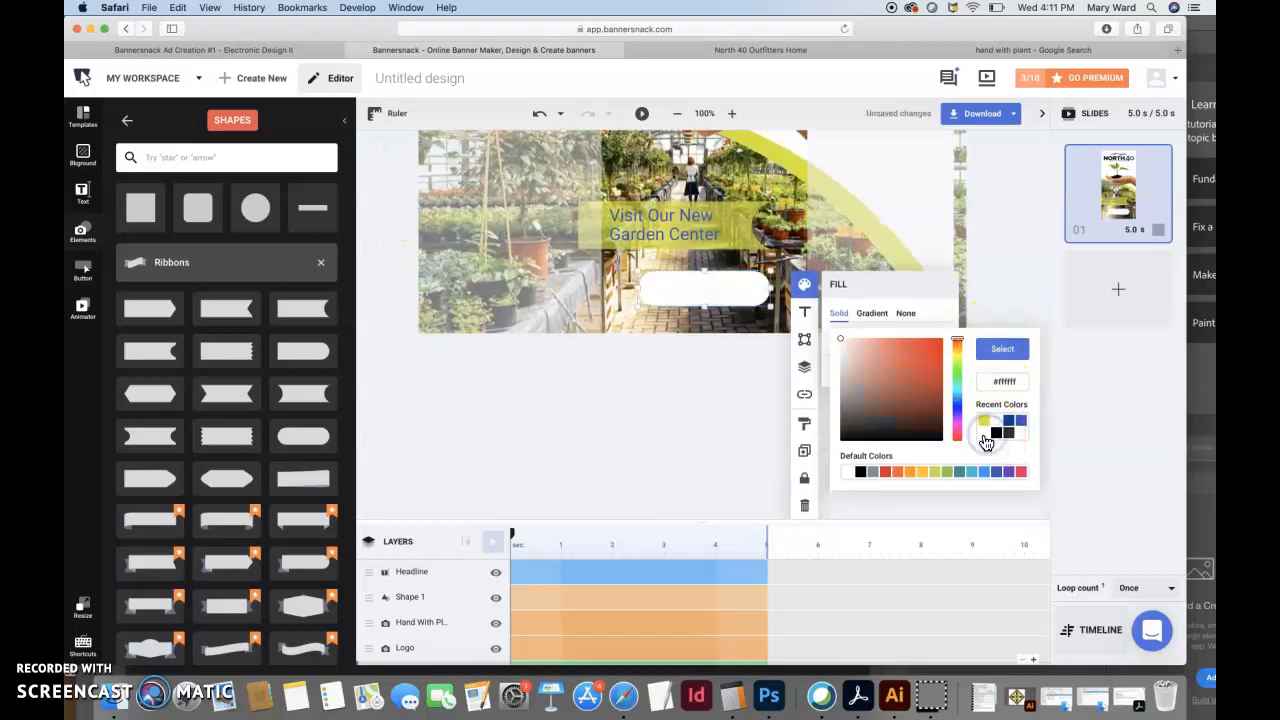
{"action": "left_click", "coordinate": [718, 293]}
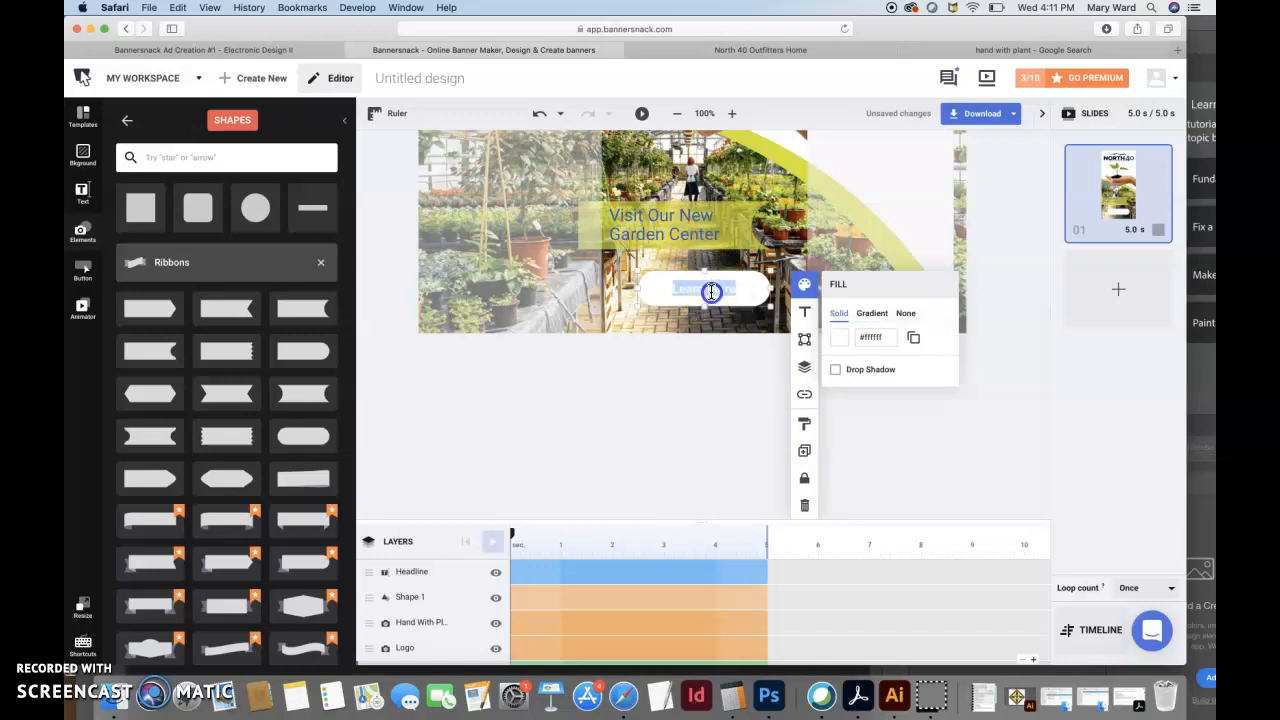
{"action": "left_click", "coordinate": [838, 337]}
{"action": "left_click", "coordinate": [1020, 423]}
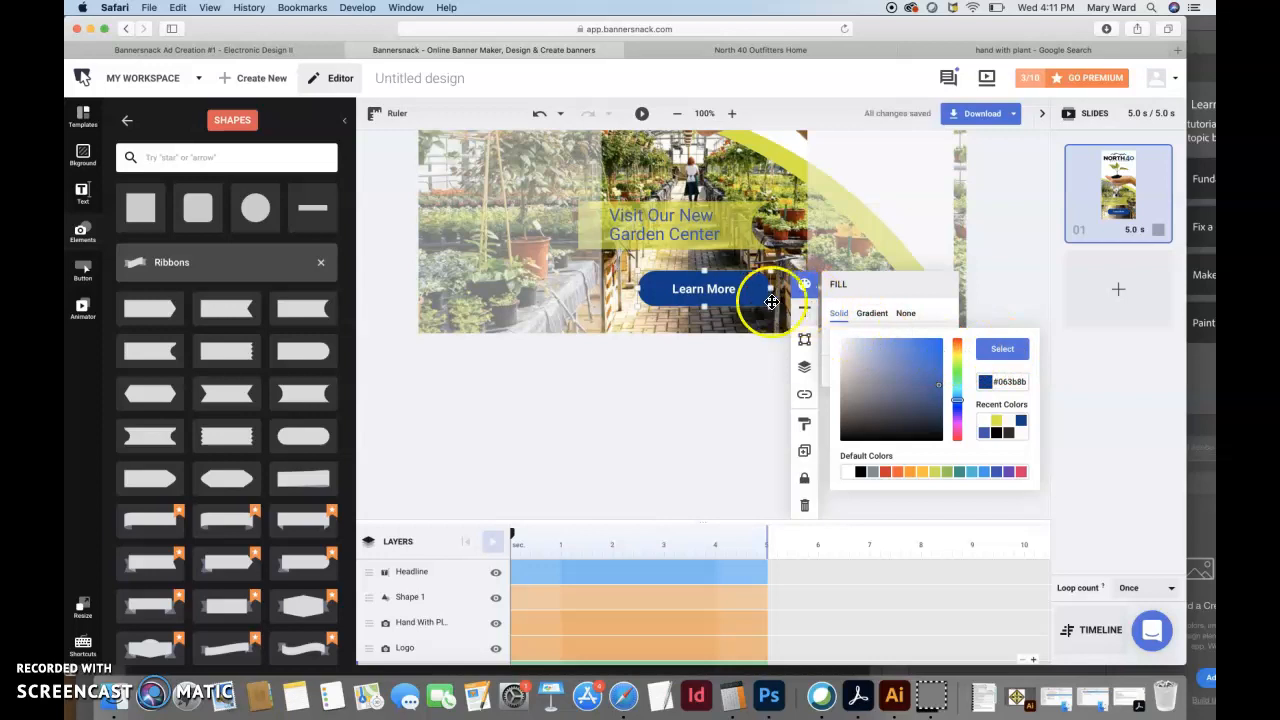
{"action": "left_click", "coordinate": [849, 471]}
- Set the Learn More button's text colour to the dark blue #063b8b
{"action": "left_click", "coordinate": [804, 311]}
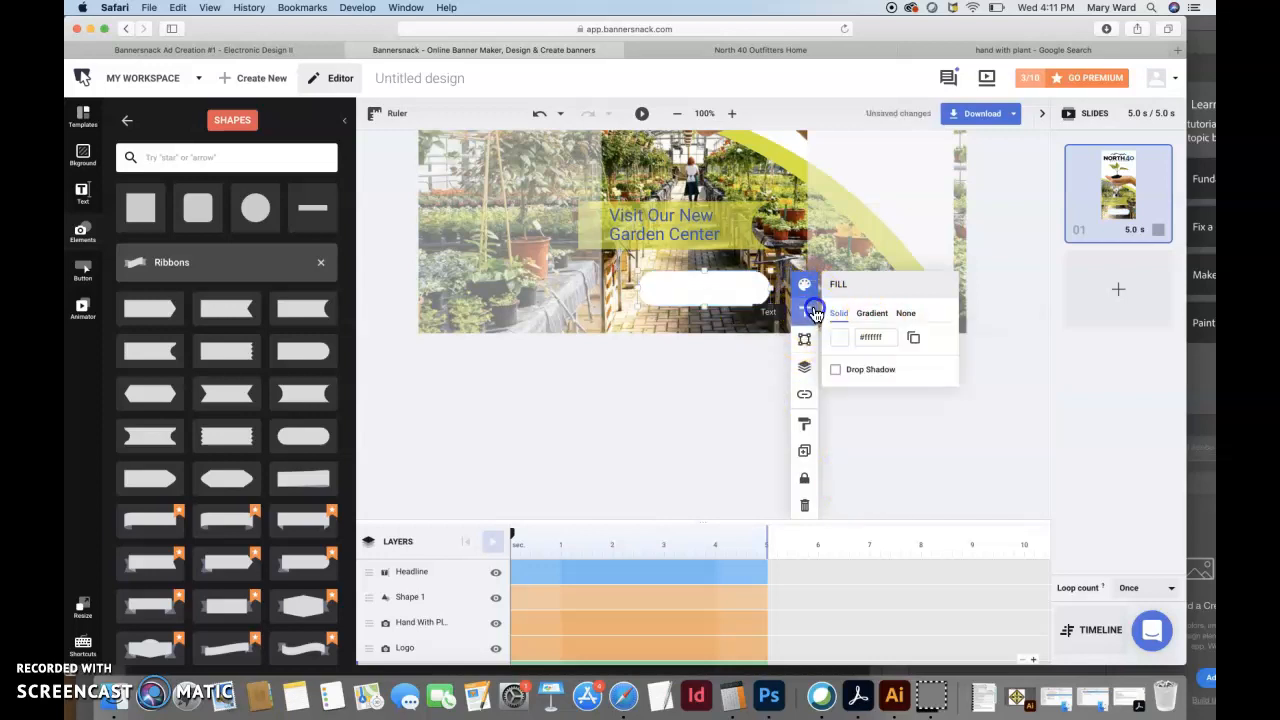
{"action": "left_click", "coordinate": [849, 334]}
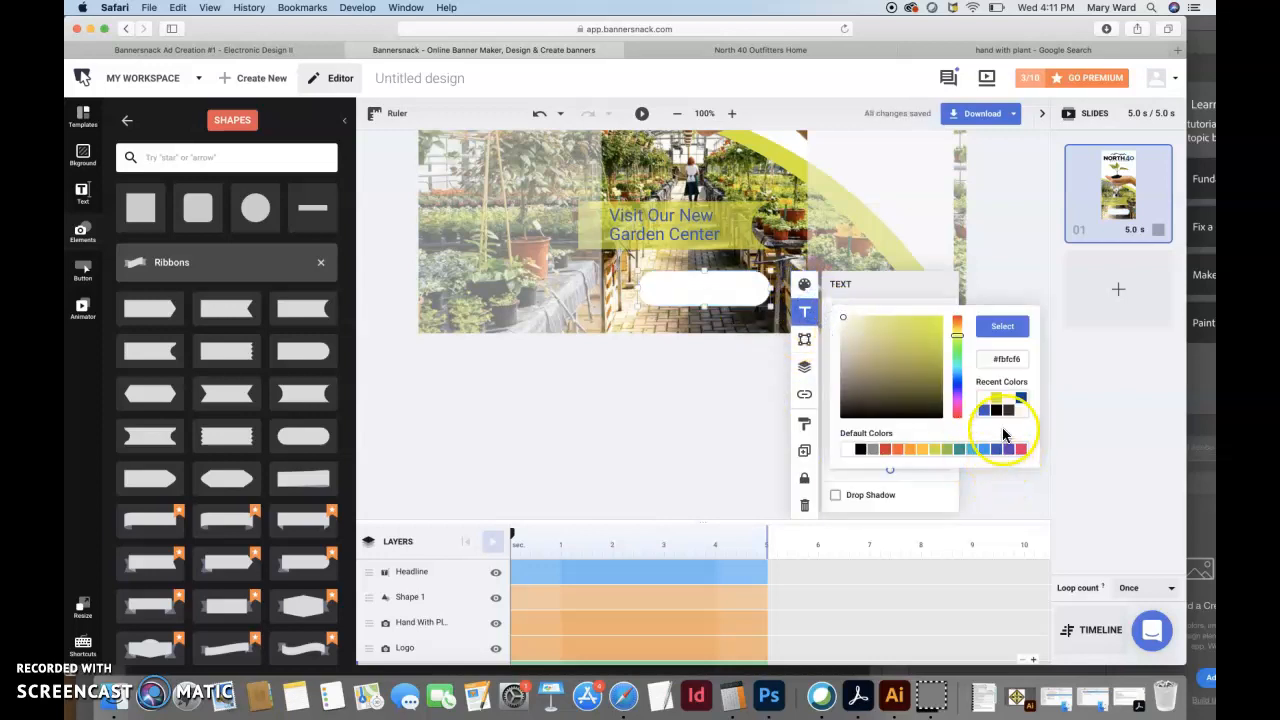
{"action": "left_click", "coordinate": [1021, 405]}
{"action": "left_click", "coordinate": [1004, 325]}
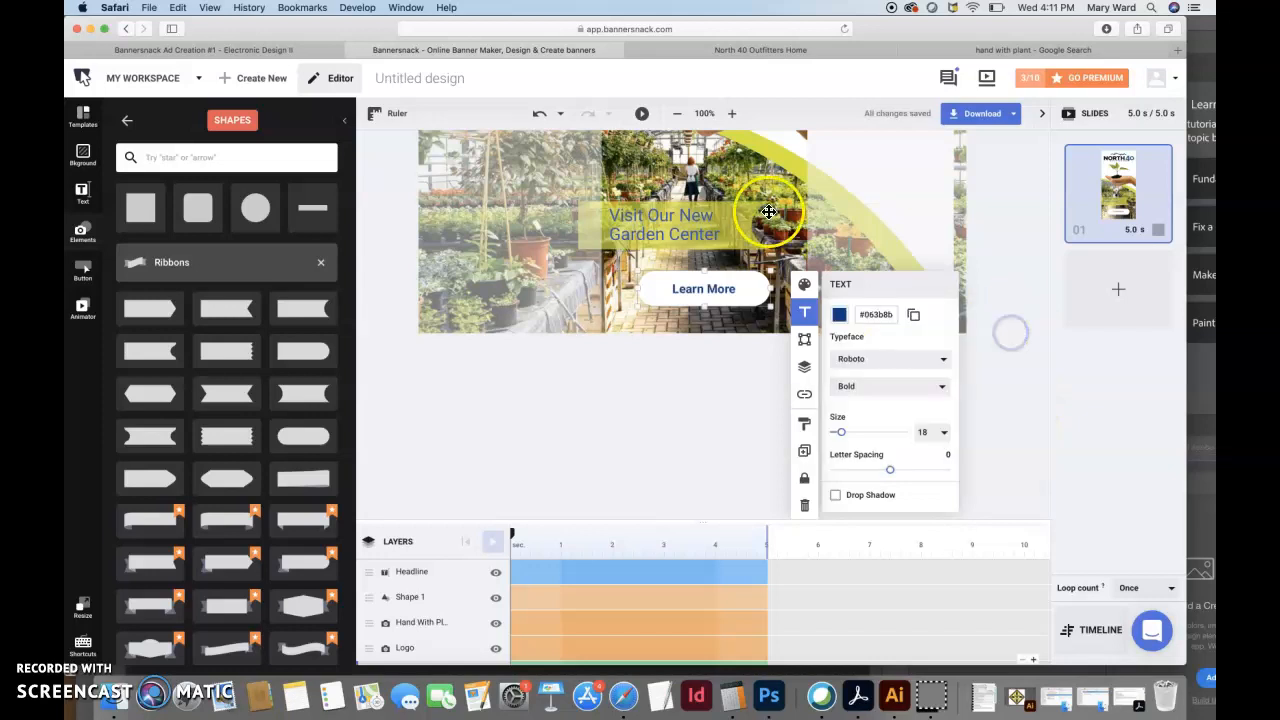
- Move the headline slightly right, away from the left end of the ribbon
{"action": "left_click", "coordinate": [740, 225]}
{"action": "left_click_drag", "start_coordinate": [637, 279], "coordinate": [638, 281]}
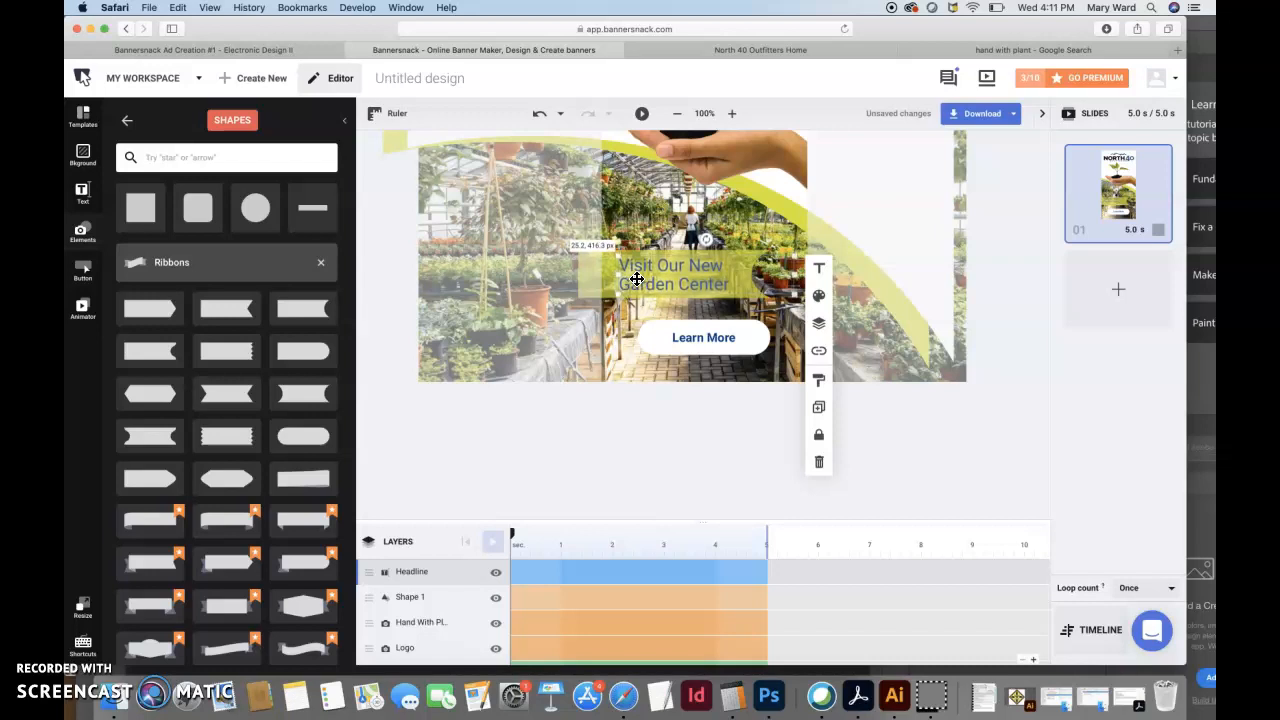
{"action": "left_click", "coordinate": [610, 277]}
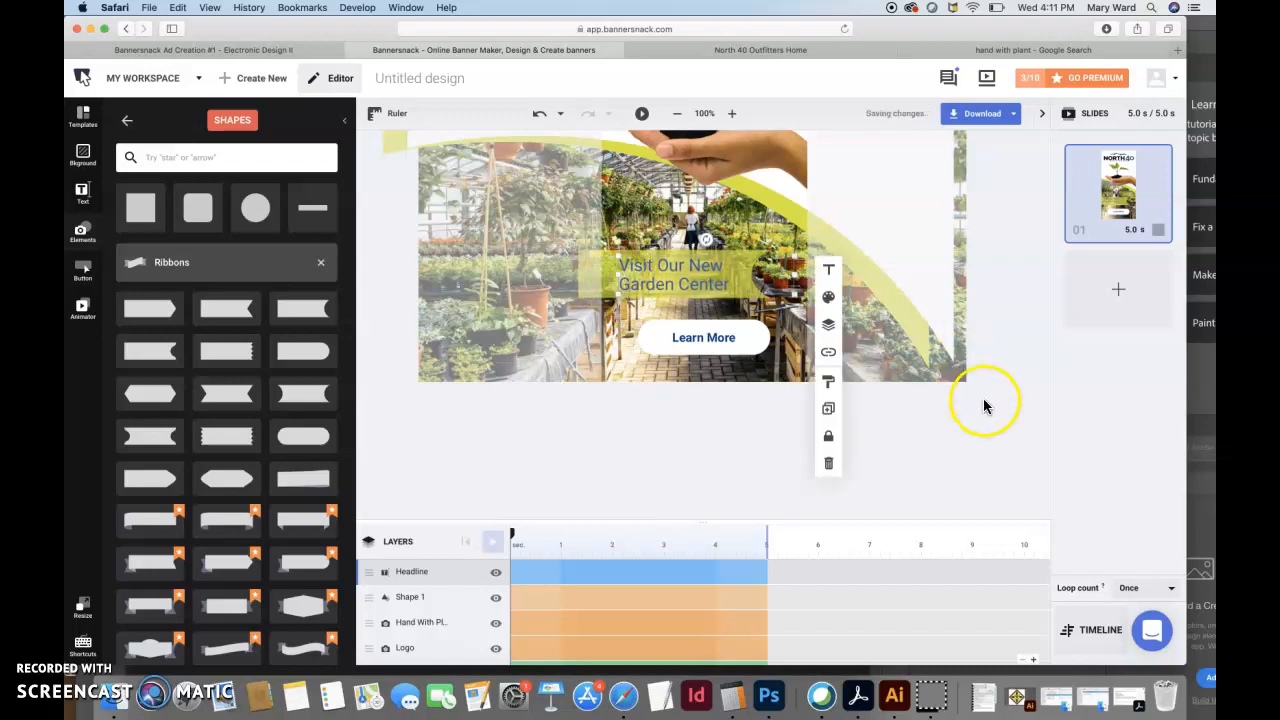
{"action": "left_click", "coordinate": [983, 406]}
{"action": "scroll", "coordinate": [983, 406], "scroll_direction": "up", "scroll_amount": 3}
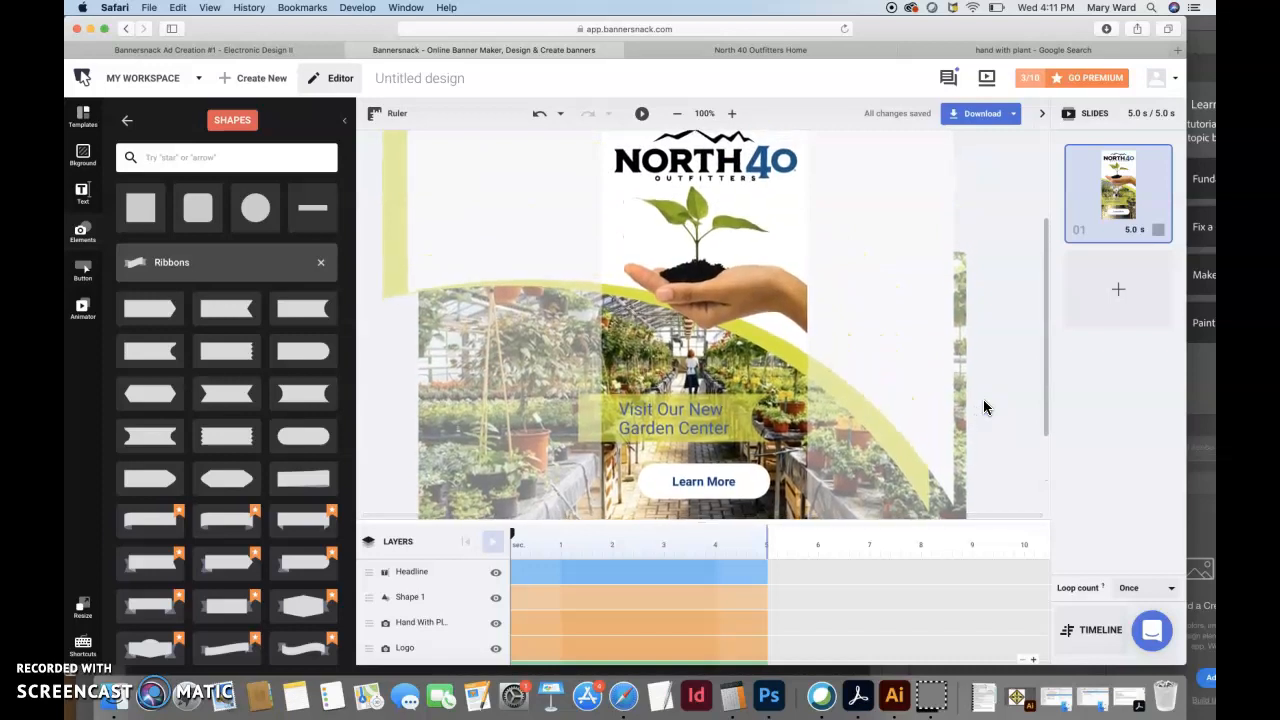
- Fine-tune the headline's horizontal position by nudging it a little further right in small increments
{"action": "left_click", "coordinate": [652, 430]}
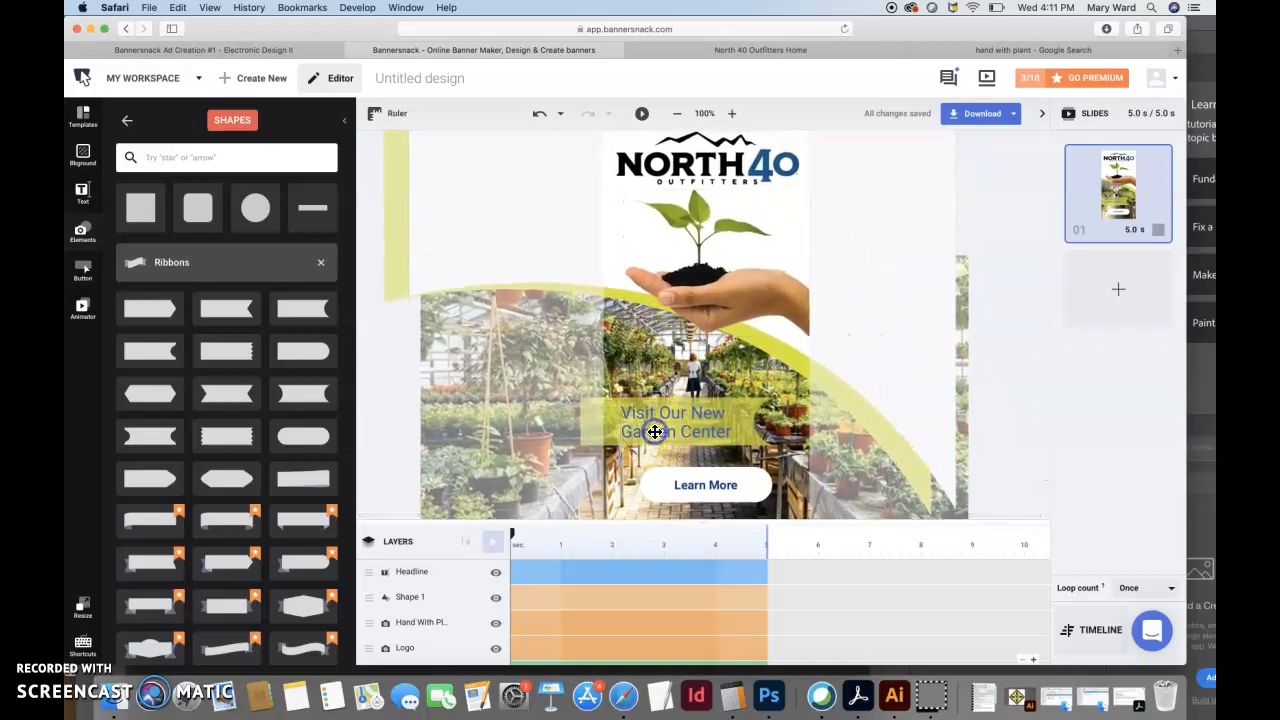
{"action": "left_click_drag", "start_coordinate": [621, 438], "coordinate": [614, 438]}
{"action": "key", "text": "Right"}
{"action": "key", "text": "Right"}
{"action": "key", "text": "Right"}
{"action": "key", "text": "Right"}
{"action": "key", "text": "Right"}
{"action": "key", "text": "Right"}
{"action": "key", "text": "Right"}
{"action": "key", "text": "Right"}
{"action": "key", "text": "Right"}
{"action": "left_click", "coordinate": [1011, 399]}
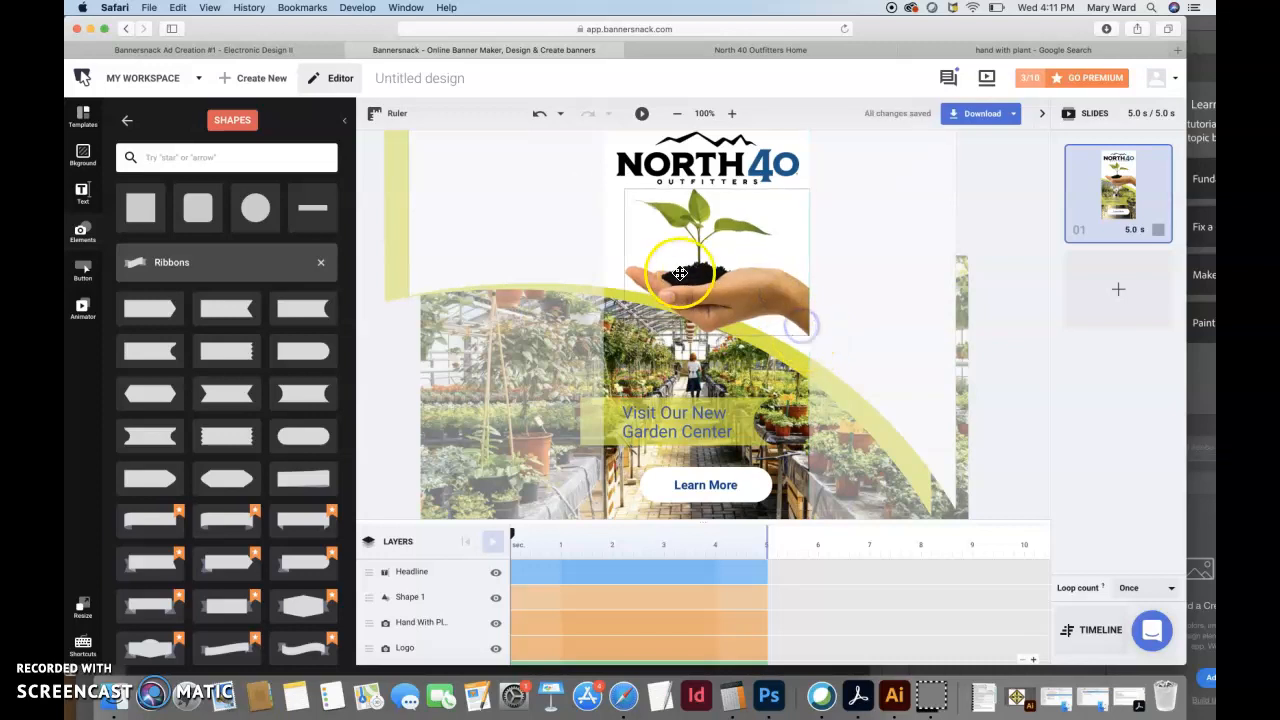
- Try to extend the hand-with-plant image slightly at its left edge, and undo the change
{"action": "left_click", "coordinate": [624, 268]}
{"action": "left_click", "coordinate": [688, 293]}
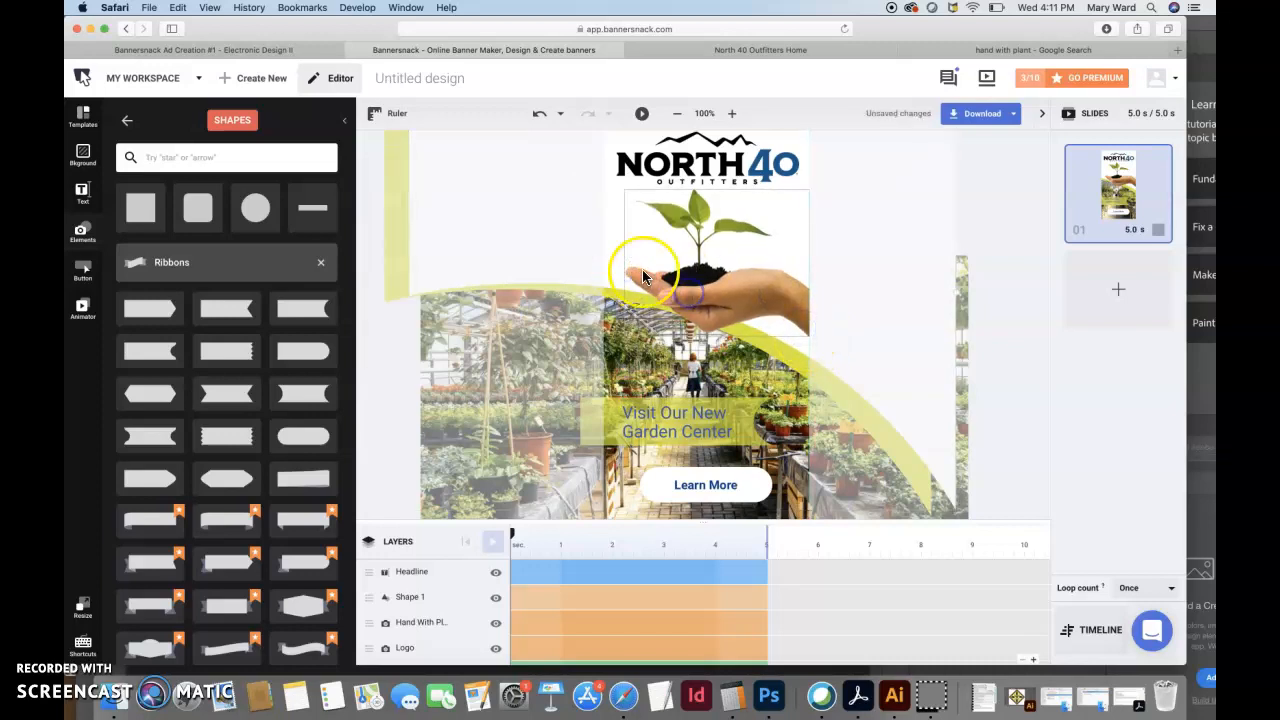
{"action": "left_click", "coordinate": [641, 272]}
{"action": "mouse_move", "coordinate": [624, 264]}
{"action": "left_mouse_down"}
{"action": "mouse_move", "coordinate": [586, 263]}
{"action": "mouse_move", "coordinate": [645, 263]}
{"action": "mouse_move", "coordinate": [617, 263]}
{"action": "left_mouse_up"}
{"action": "key", "text": "super+z"}
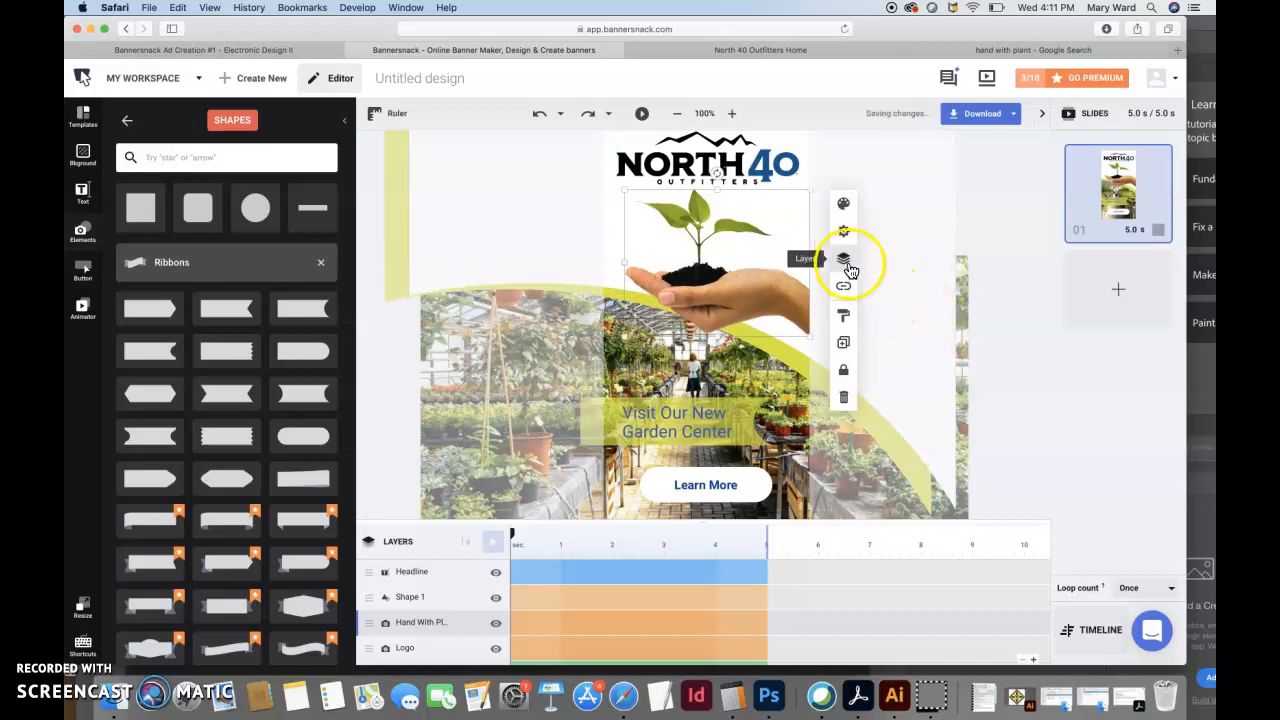
- Examine the crop and scaling options available for the hand-with-plant image
{"action": "left_click", "coordinate": [844, 236]}
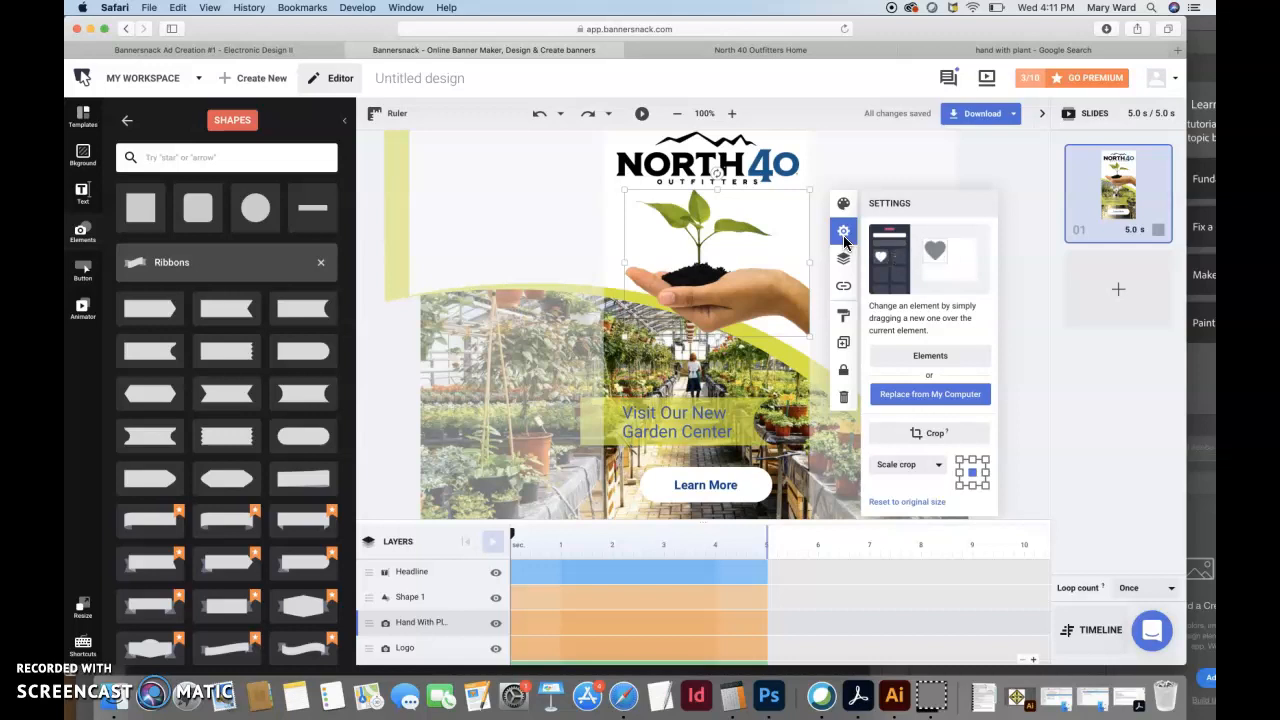
{"action": "left_click", "coordinate": [938, 471]}
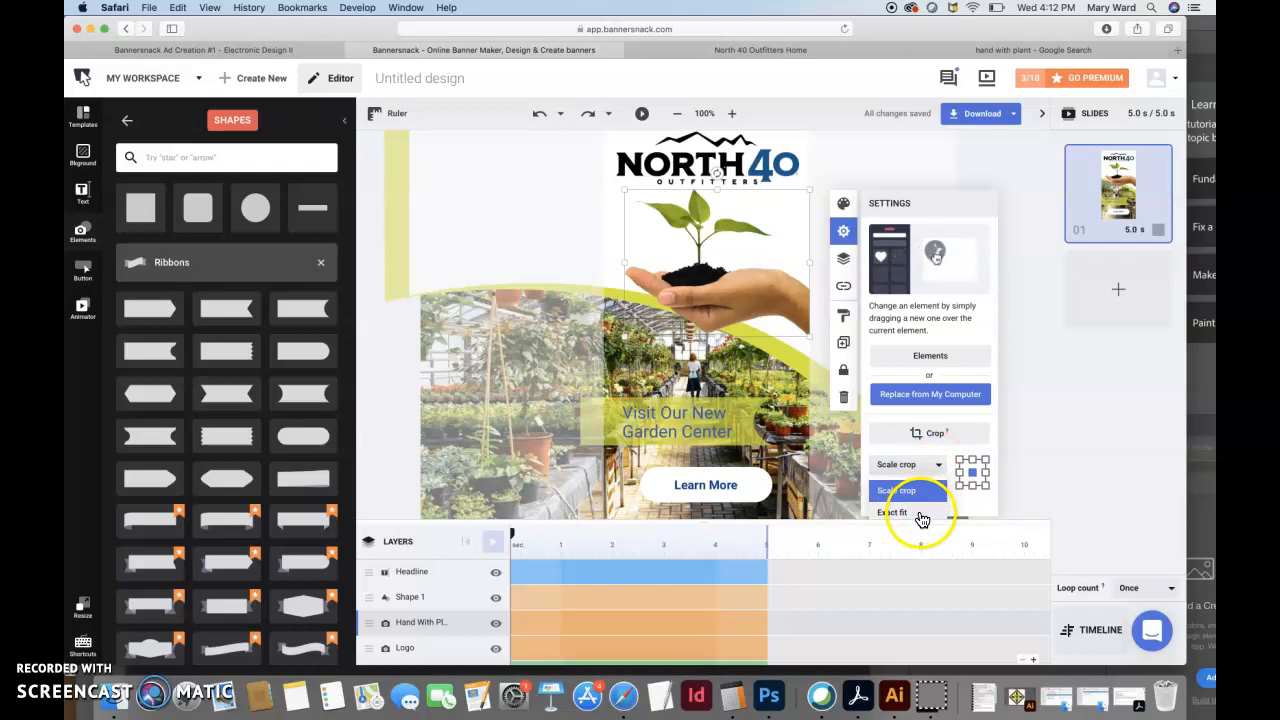
{"action": "scroll", "coordinate": [922, 519], "scroll_direction": "down", "scroll_amount": 3}
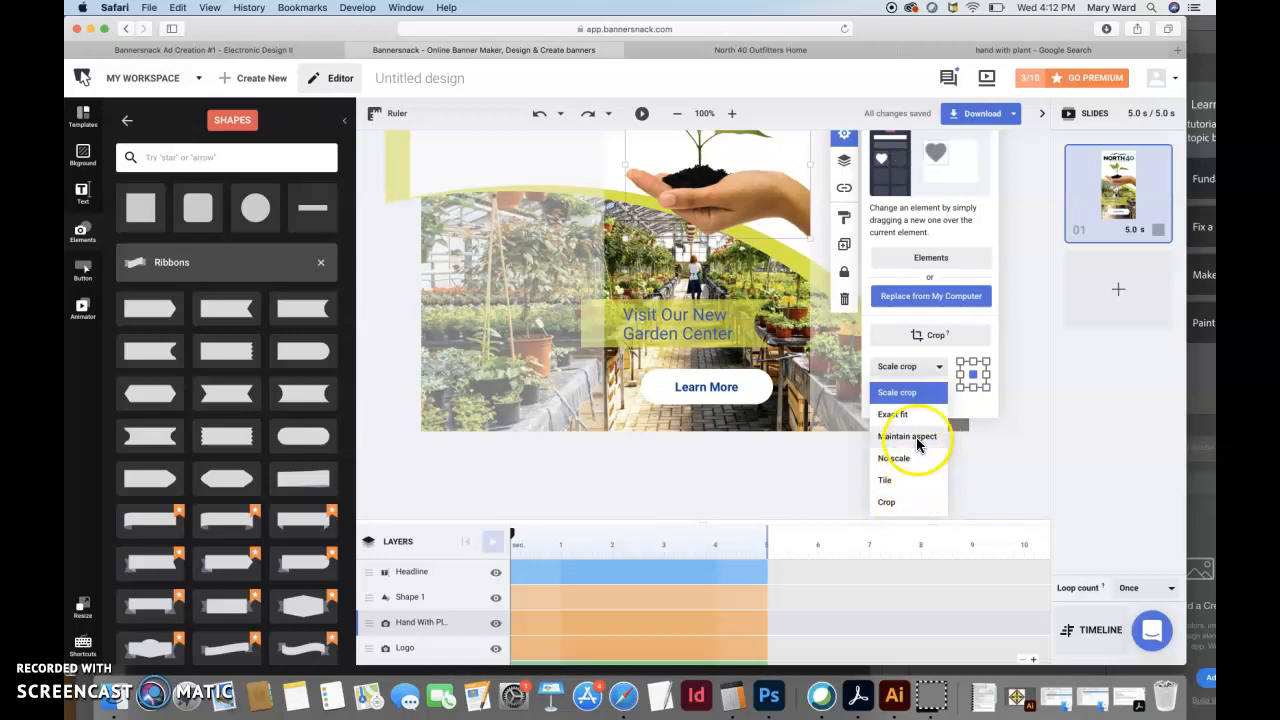
{"action": "left_click", "coordinate": [965, 404]}
{"action": "scroll", "coordinate": [885, 425], "scroll_direction": "up", "scroll_amount": 4}
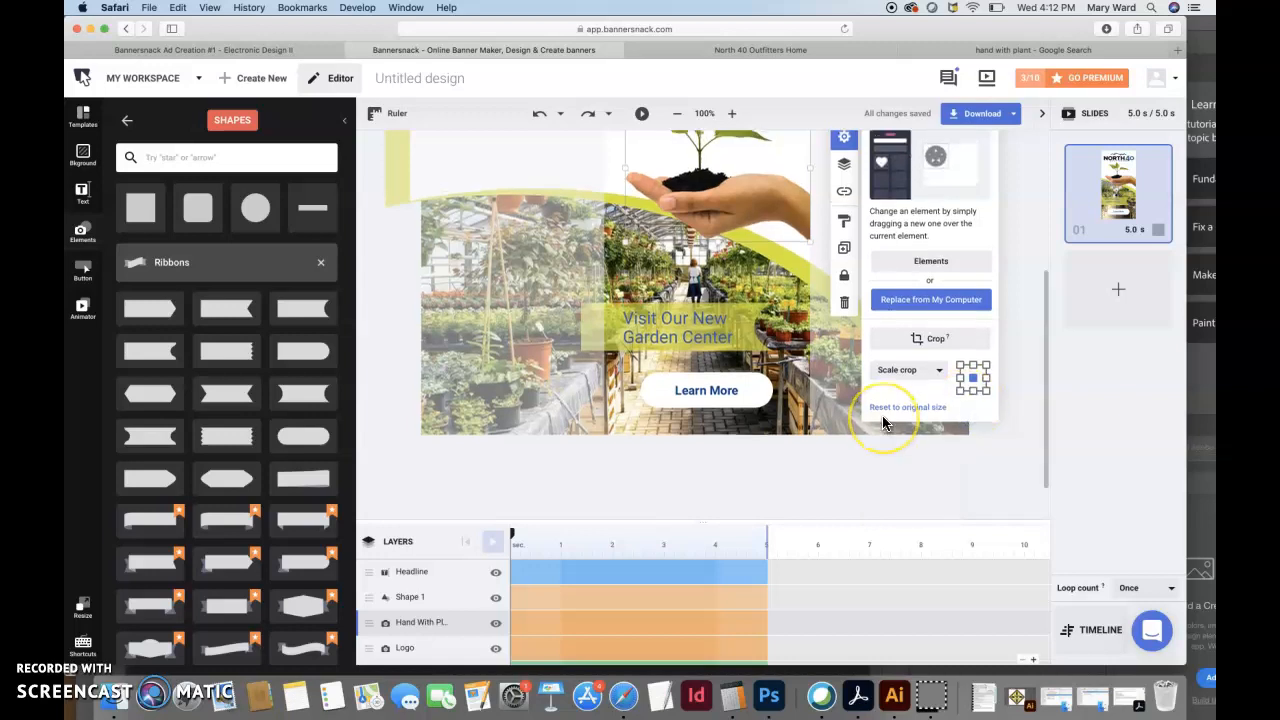
{"action": "left_click", "coordinate": [855, 215]}
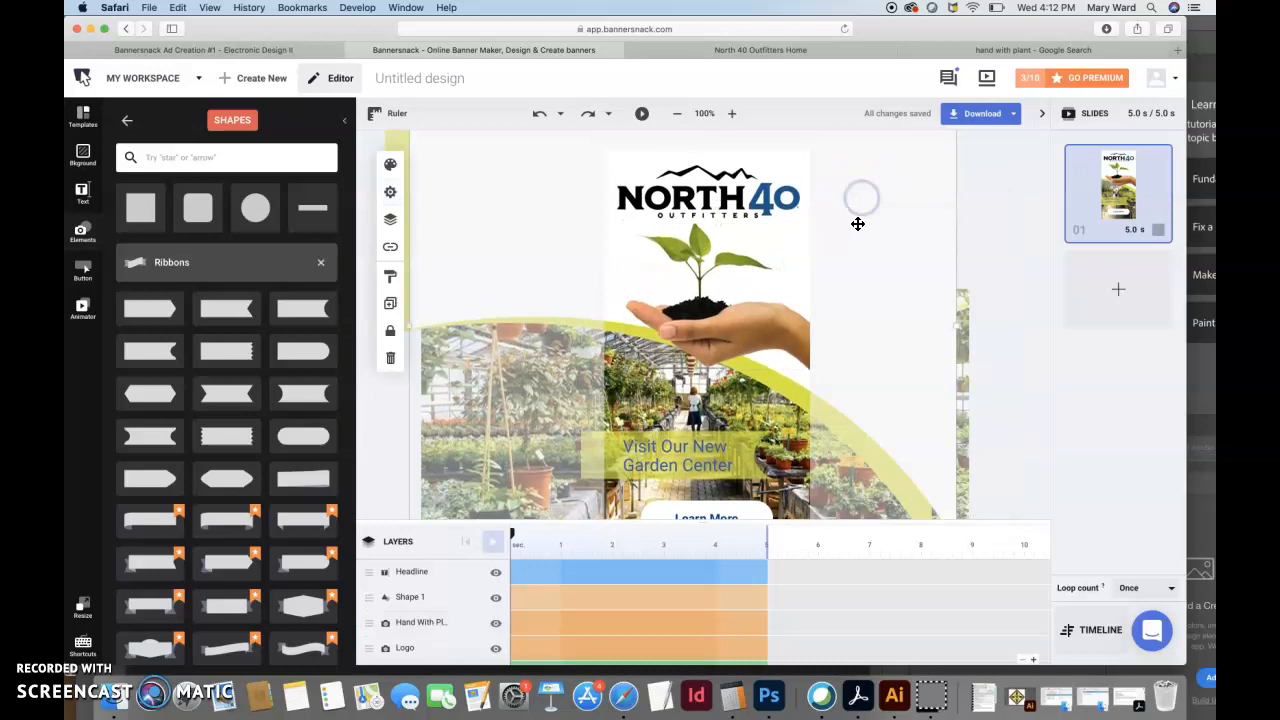
{"action": "scroll", "coordinate": [883, 350], "scroll_direction": "down", "scroll_amount": 3}
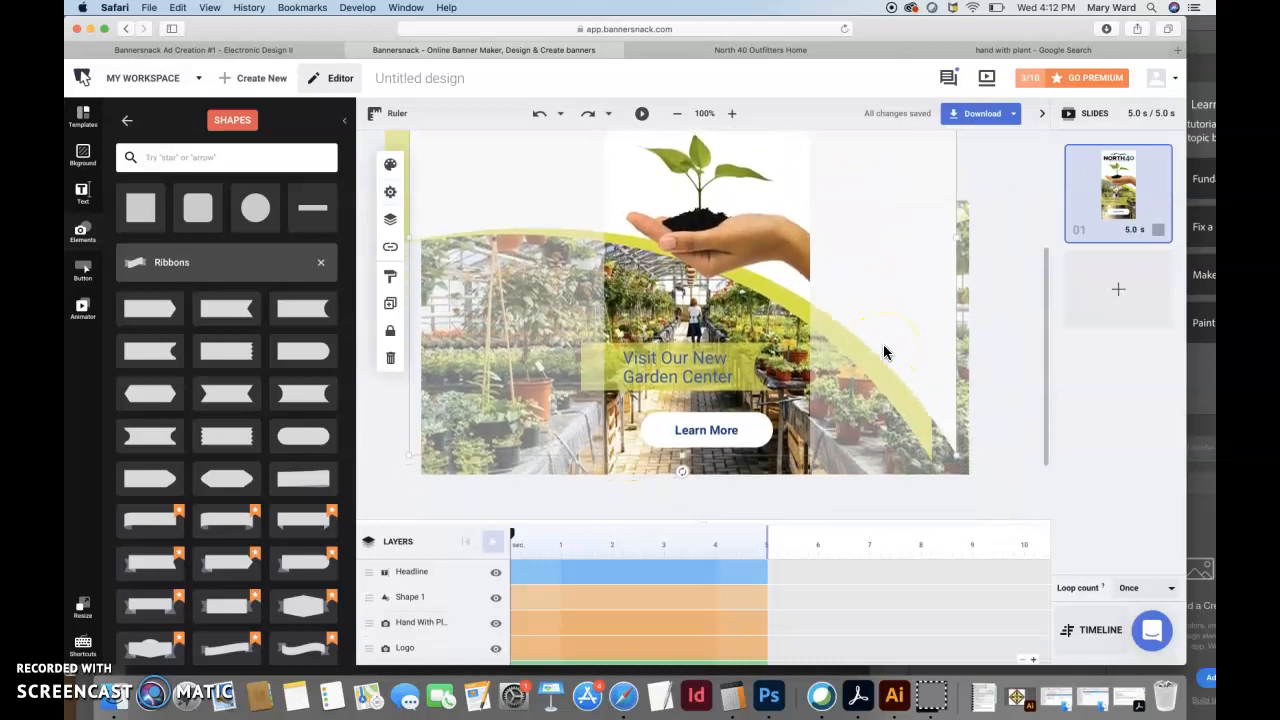
{"action": "scroll", "coordinate": [883, 350], "scroll_direction": "up", "scroll_amount": 1}
- Set the opacity of the yellow-green ribbon behind the headline to 84%
{"action": "left_click", "coordinate": [676, 392]}
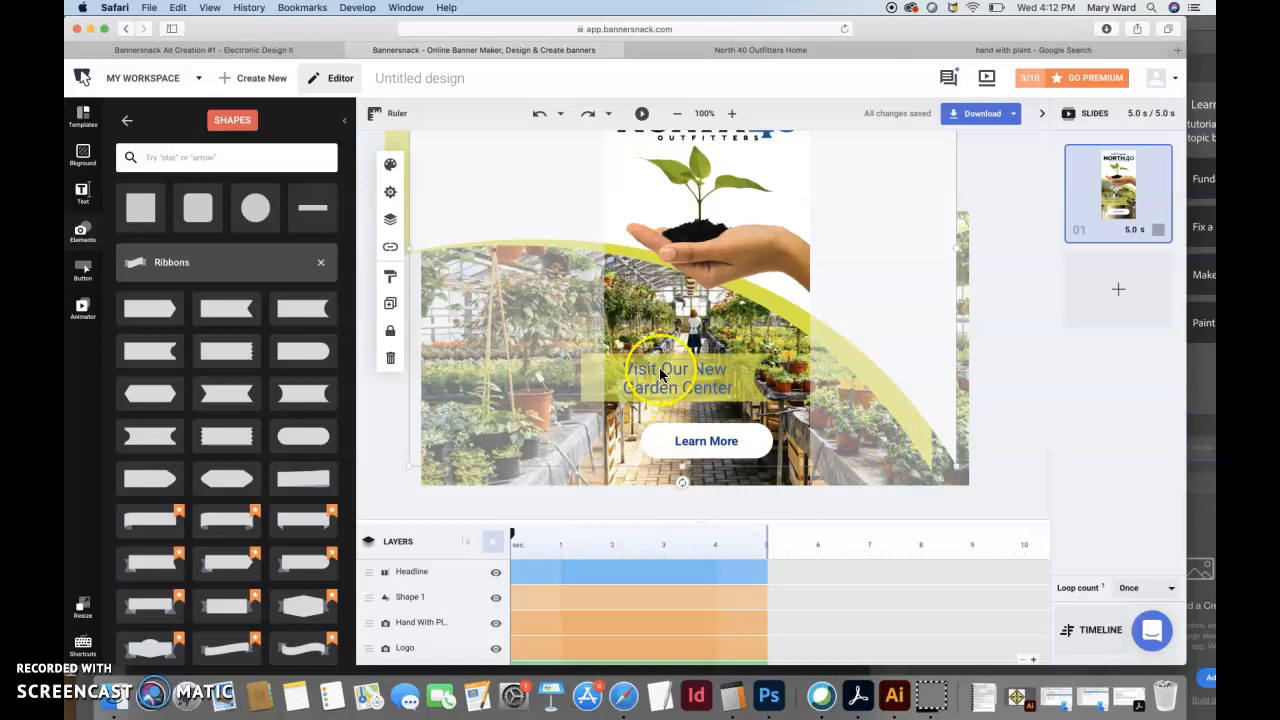
{"action": "left_click", "coordinate": [406, 157]}
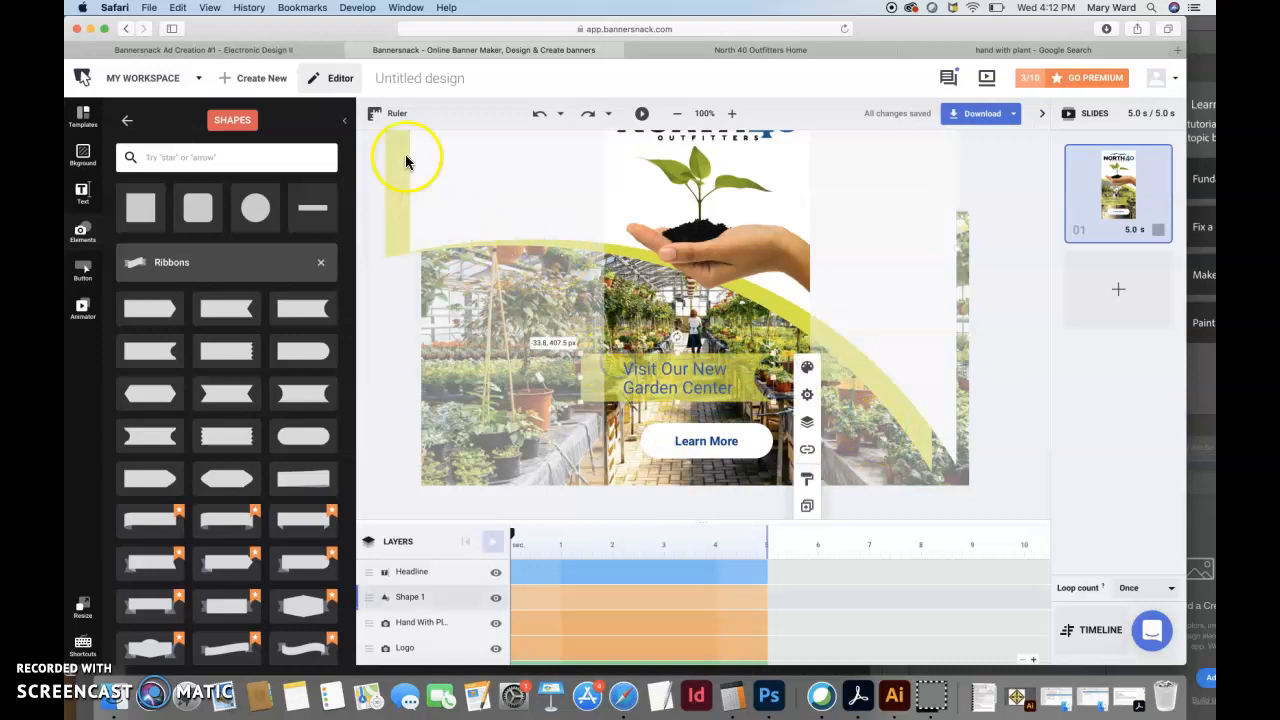
{"action": "left_click", "coordinate": [922, 364]}
{"action": "left_click", "coordinate": [757, 358]}
{"action": "left_click", "coordinate": [746, 358]}
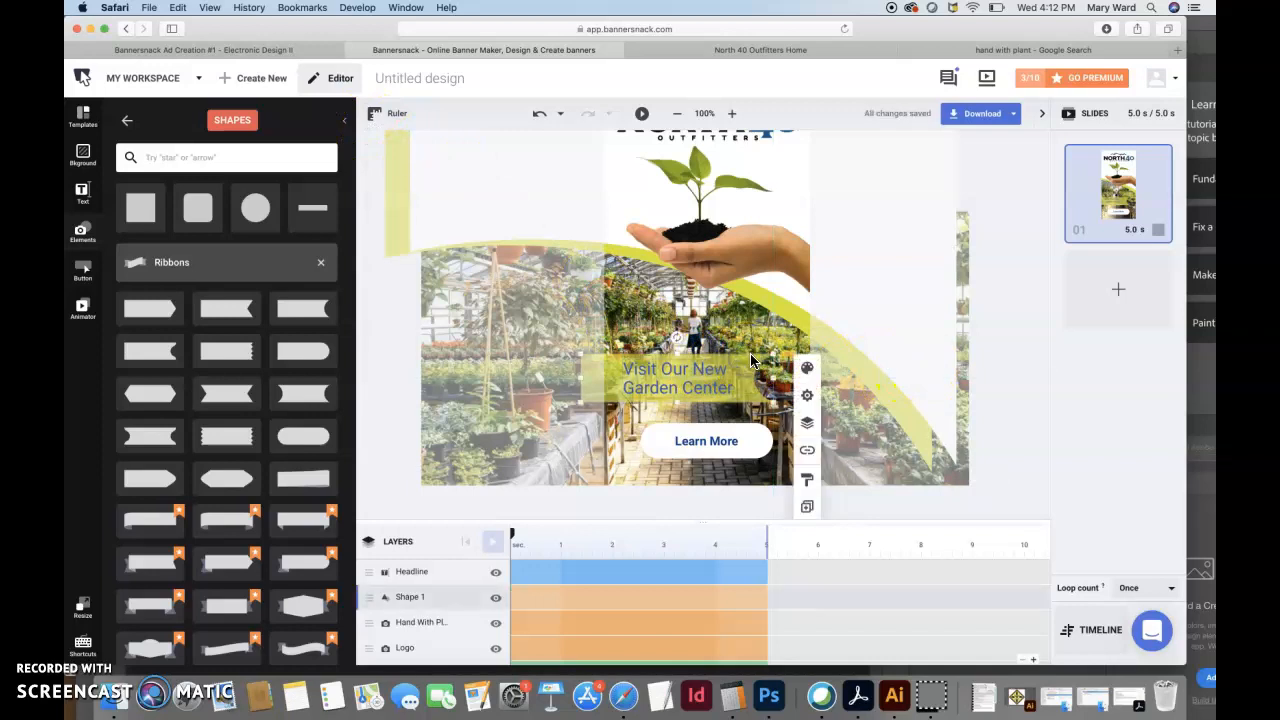
{"action": "left_click", "coordinate": [807, 367]}
{"action": "left_click", "coordinate": [929, 443]}
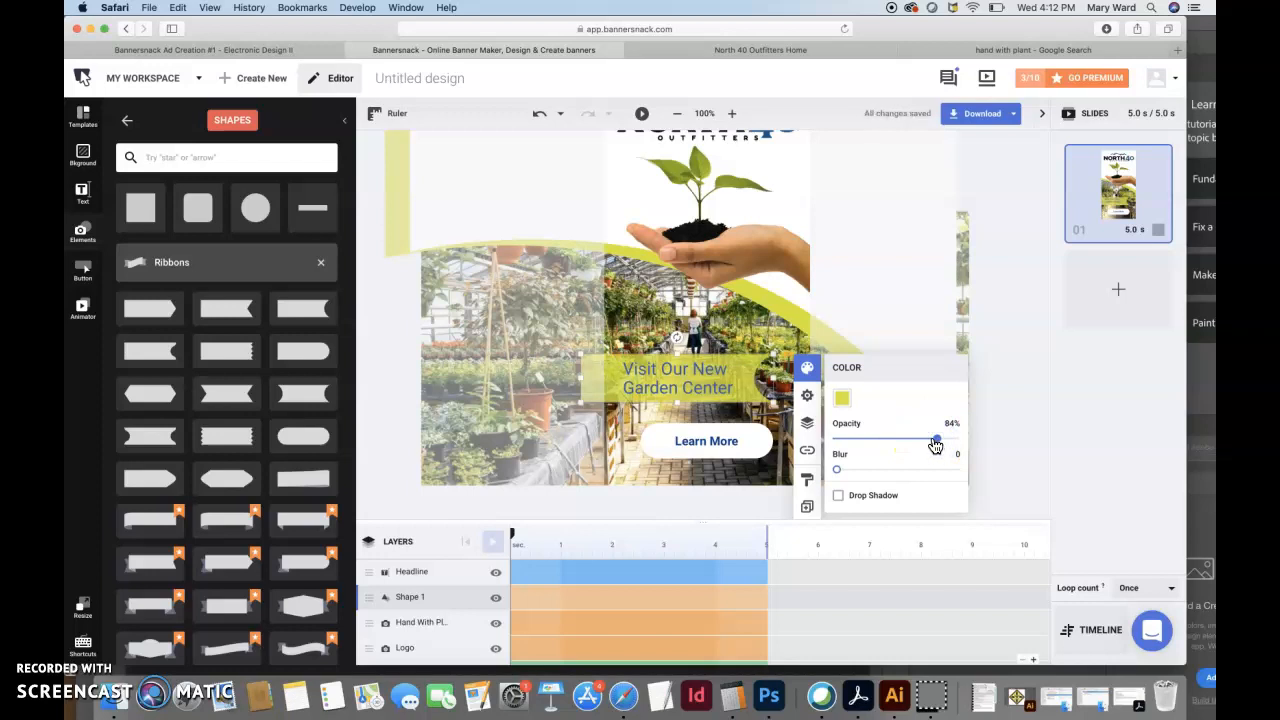
{"action": "left_click_drag", "start_coordinate": [960, 321], "coordinate": [900, 294]}
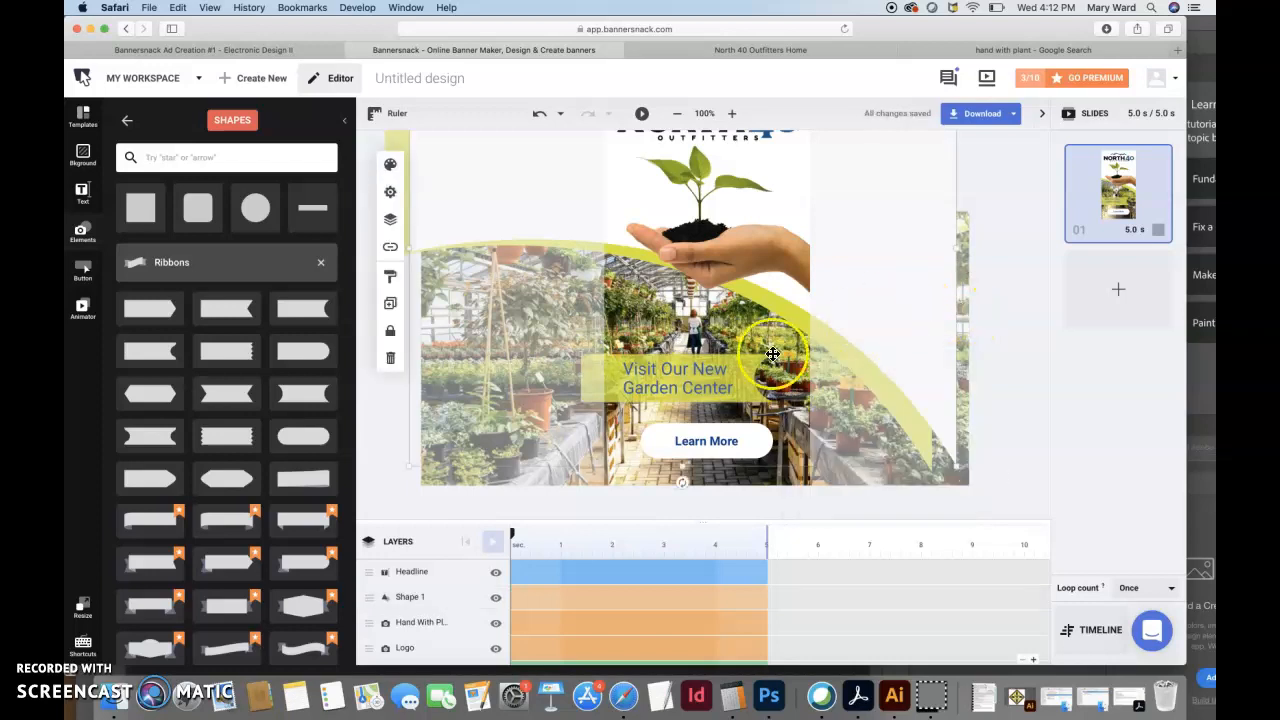
- Reposition the headline on the ribbon, nudging it slightly left and up
{"action": "left_click_drag", "start_coordinate": [697, 363], "coordinate": [699, 363]}
{"action": "scroll", "coordinate": [695, 367], "scroll_direction": "up", "scroll_amount": 1}
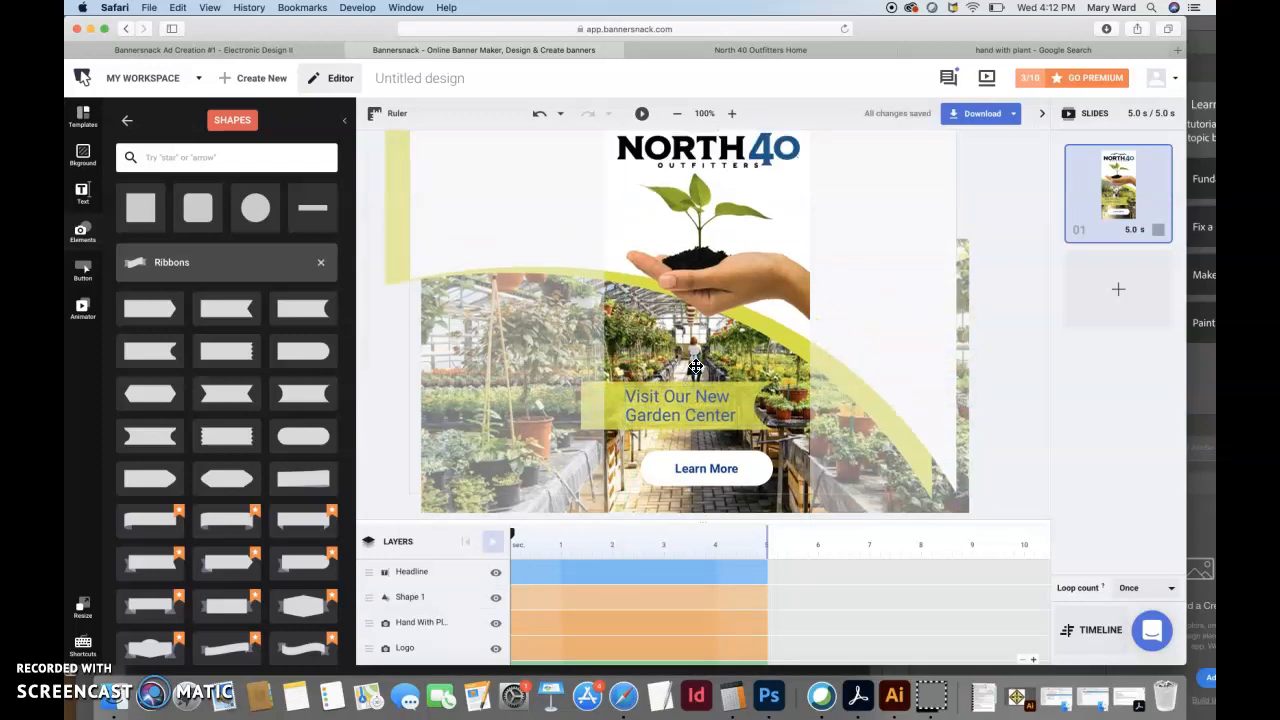
{"action": "left_click_drag", "start_coordinate": [681, 424], "coordinate": [684, 424]}
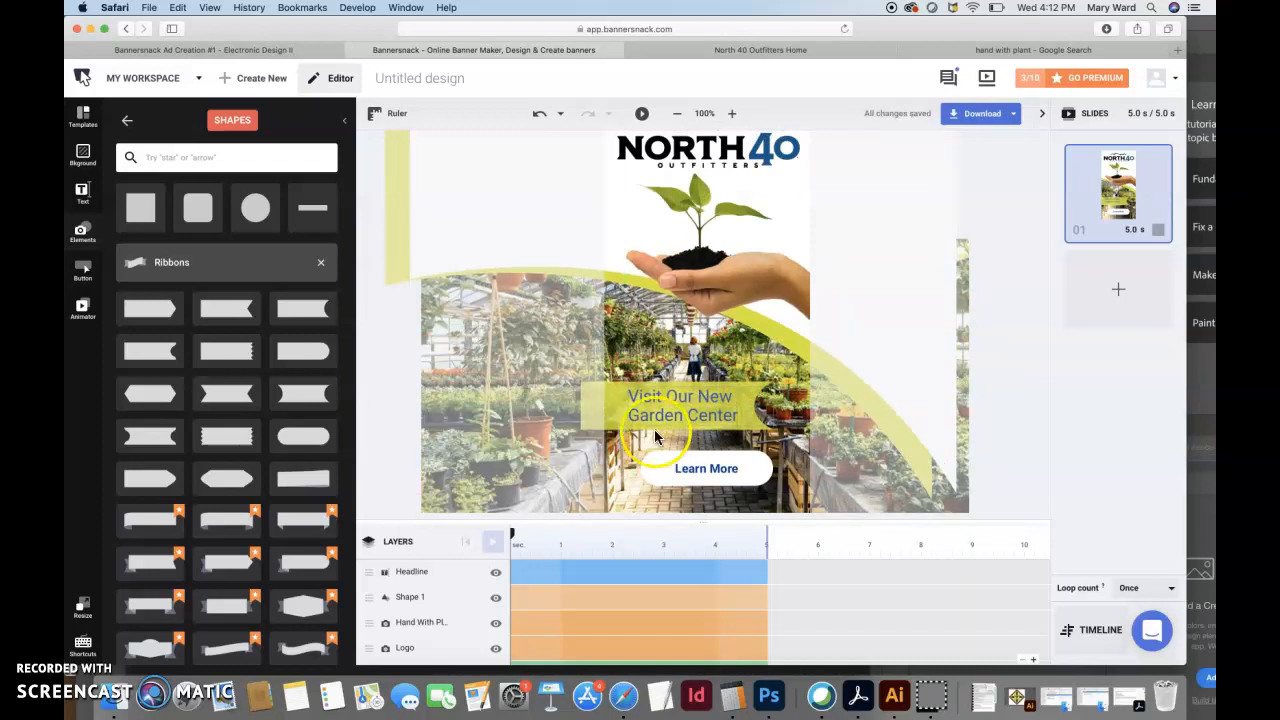
{"action": "left_click", "coordinate": [665, 421]}
{"action": "key", "text": "Left"}
{"action": "key", "text": "Left"}
{"action": "key", "text": "Left"}
{"action": "key", "text": "Left"}
{"action": "key", "text": "Left"}
{"action": "key", "text": "Left"}
{"action": "key", "text": "Left"}
{"action": "key", "text": "Left"}
{"action": "key", "text": "Left"}
{"action": "key", "text": "Up"}
{"action": "key", "text": "Up"}
{"action": "key", "text": "Left"}
{"action": "key", "text": "Left"}
{"action": "key", "text": "Left"}
{"action": "key", "text": "Right"}
{"action": "left_click", "coordinate": [892, 270]}
- Shift the ribbon slightly left behind the headline
{"action": "left_click", "coordinate": [754, 387]}
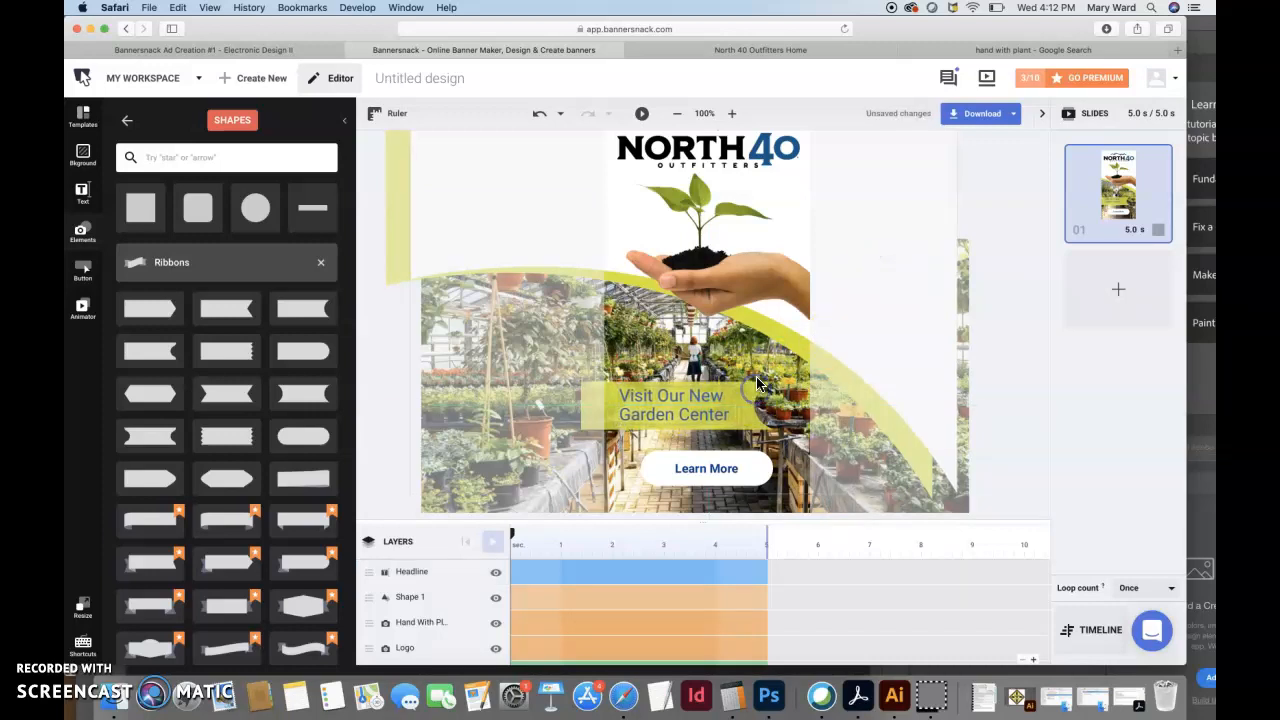
{"action": "left_click_drag", "start_coordinate": [594, 411], "coordinate": [768, 412]}
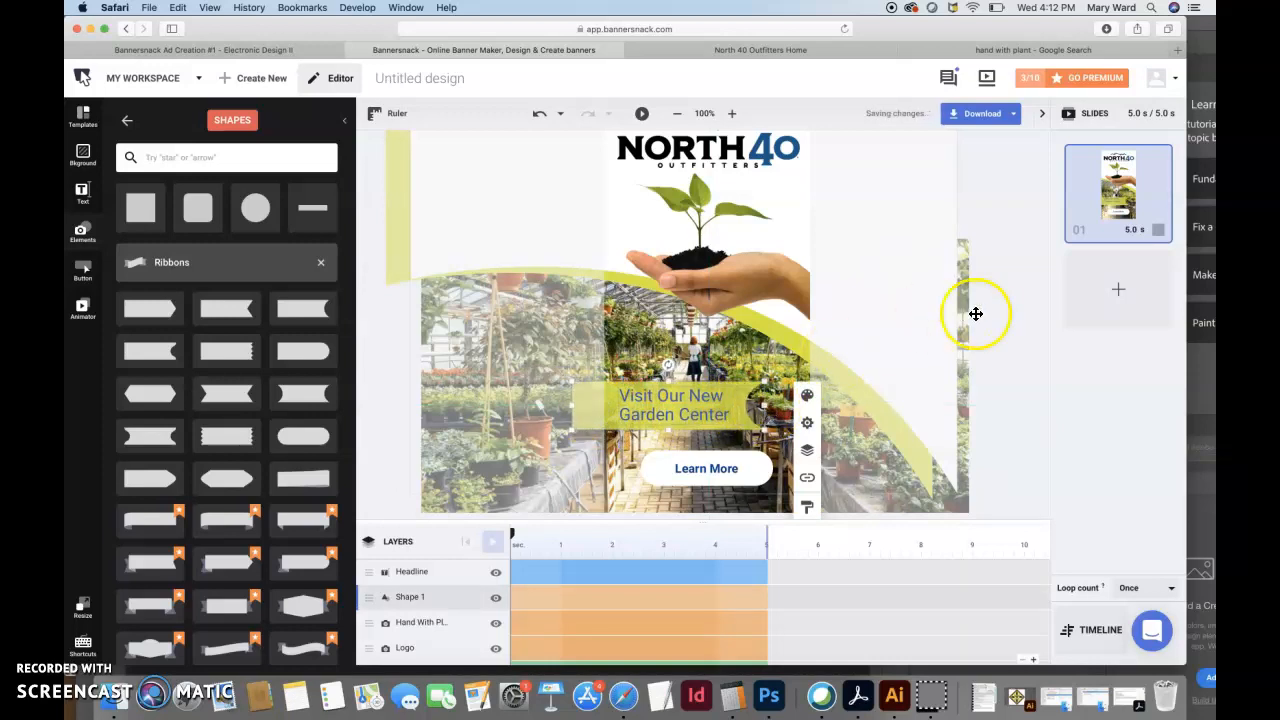
{"action": "left_click", "coordinate": [891, 325]}
- Narrow the Learn More button from its right edge and position it just below the ribbon
{"action": "scroll", "coordinate": [891, 306], "scroll_direction": "up", "scroll_amount": 1}
{"action": "left_click", "coordinate": [760, 482]}
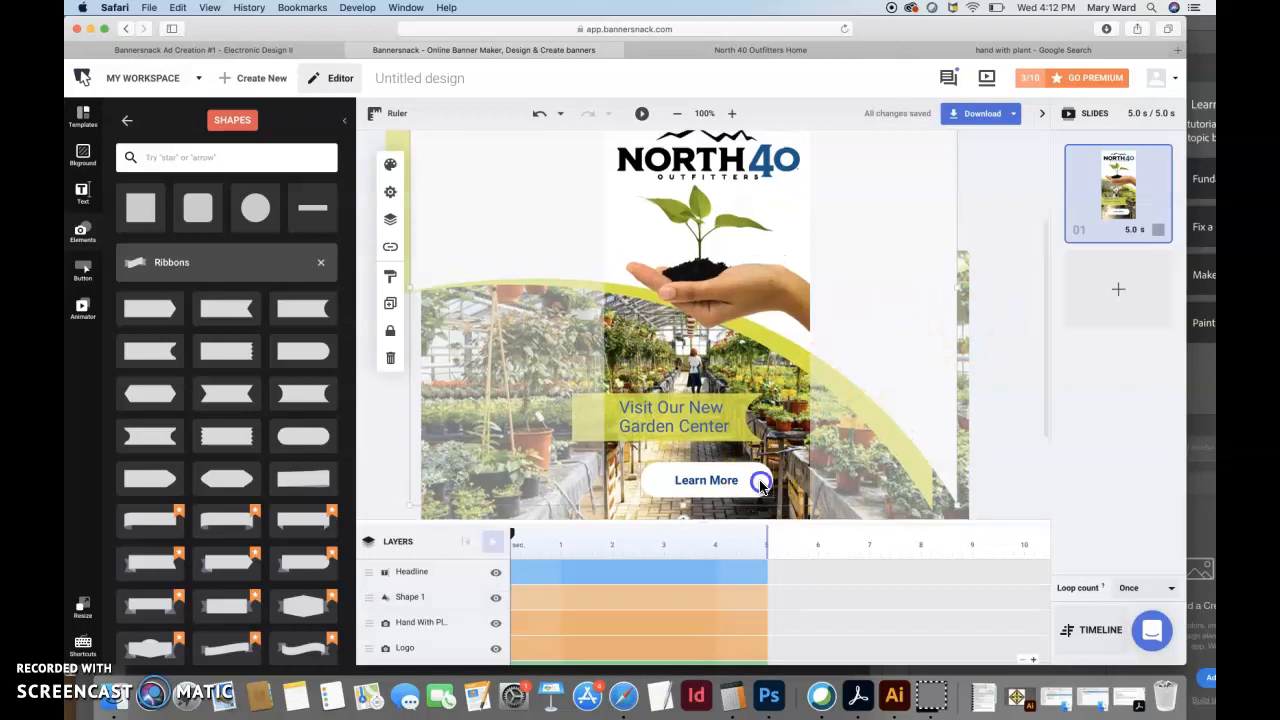
{"action": "left_click_drag", "start_coordinate": [762, 481], "coordinate": [705, 487]}
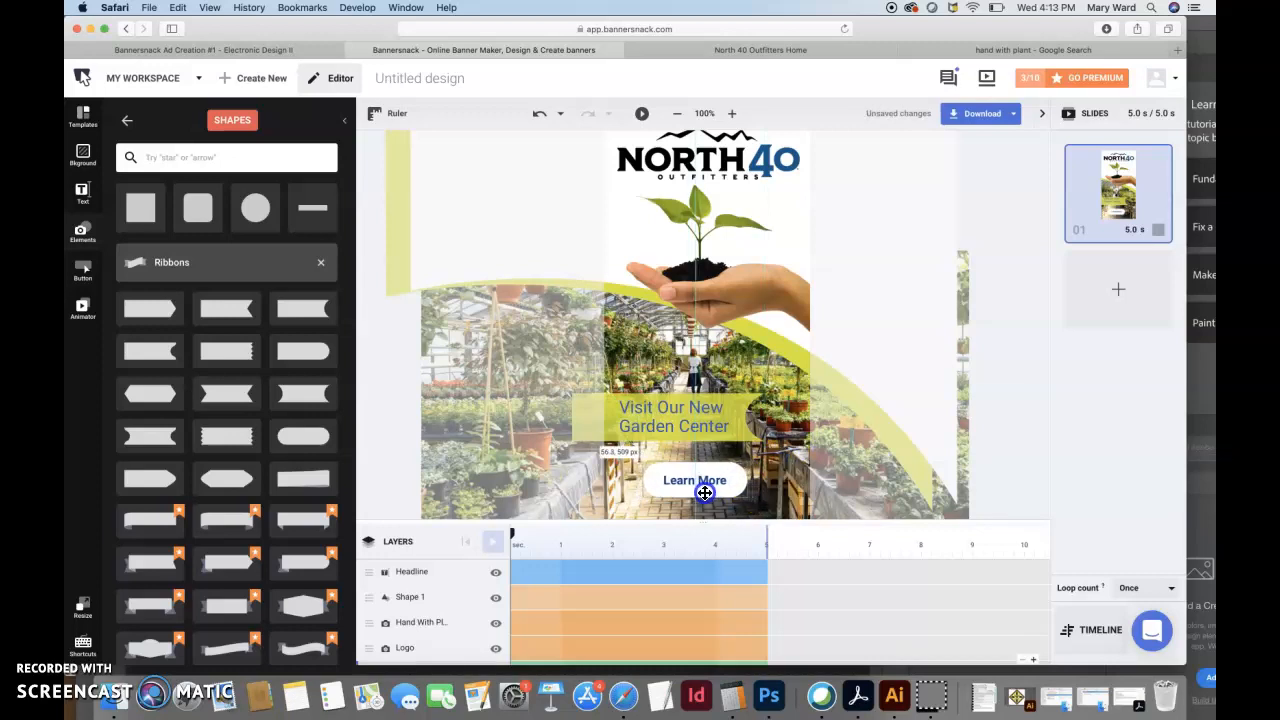
{"action": "left_click", "coordinate": [930, 322]}
{"action": "scroll", "coordinate": [932, 360], "scroll_direction": "up", "scroll_amount": 3}
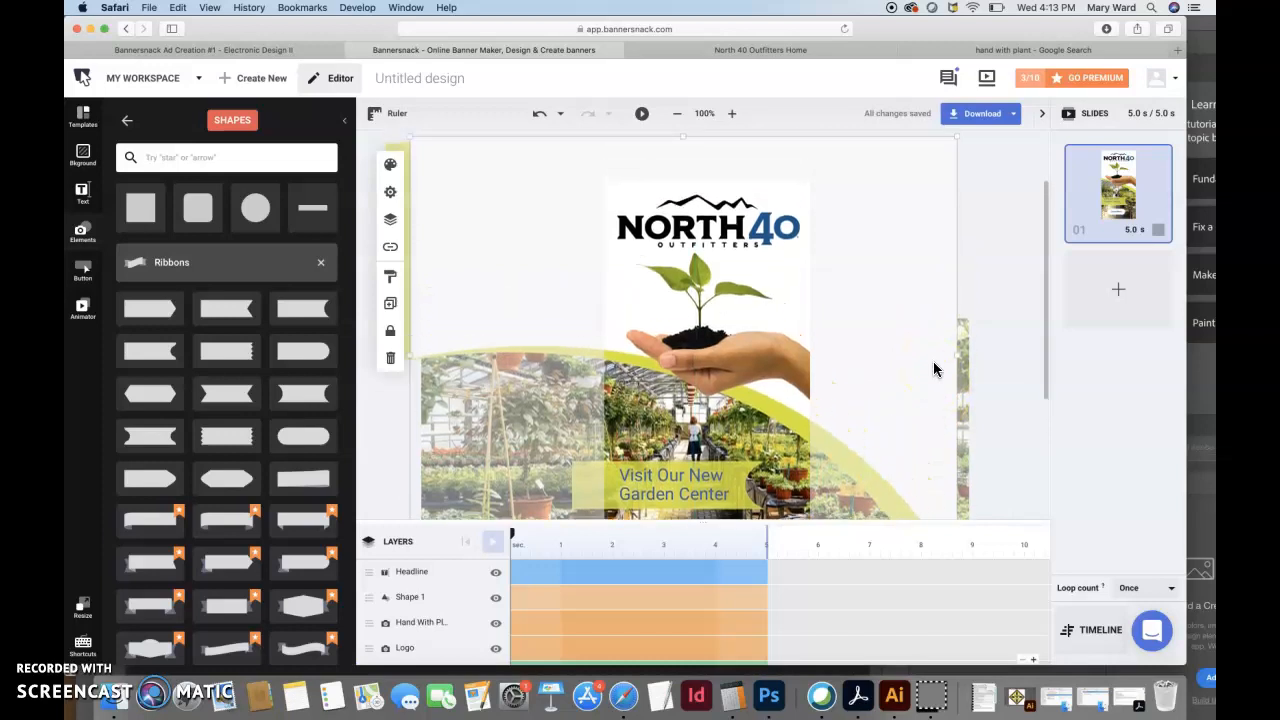
- Nudge the white curved shape slightly down and center the Learn More button horizontally below the ribbon
{"action": "left_click_drag", "start_coordinate": [743, 314], "coordinate": [736, 317]}
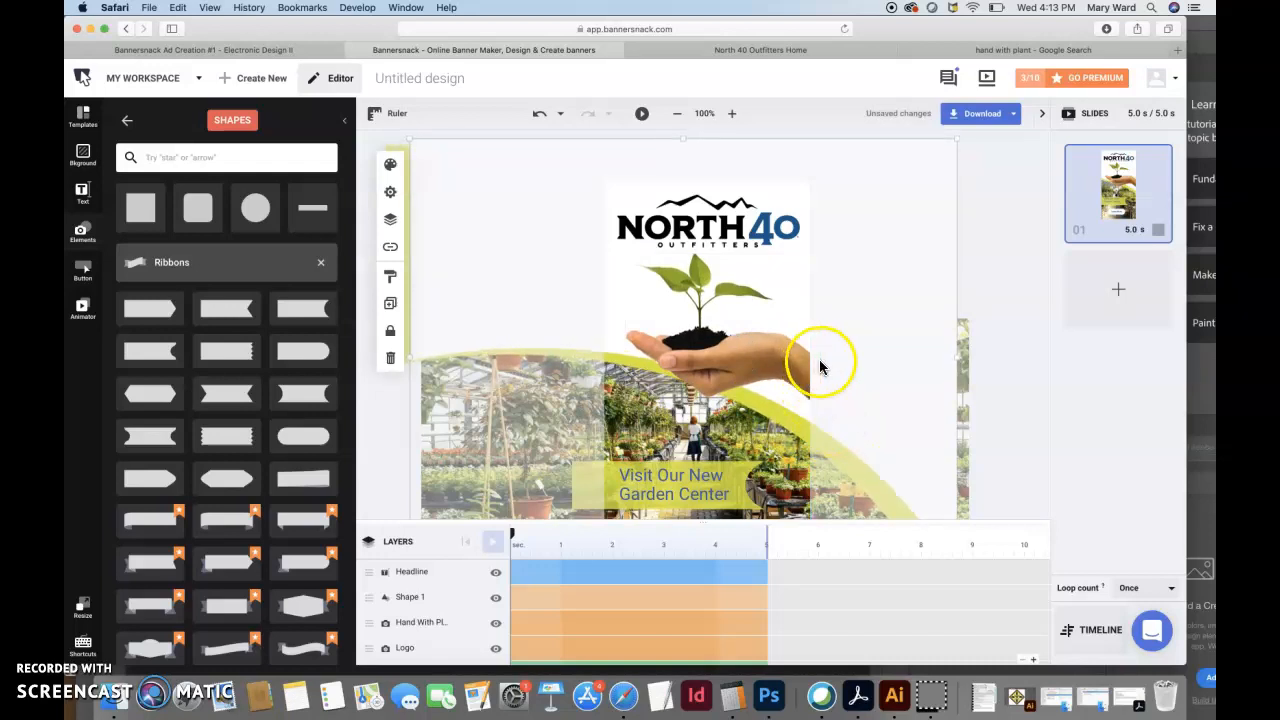
{"action": "scroll", "coordinate": [860, 358], "scroll_direction": "down", "scroll_amount": 5}
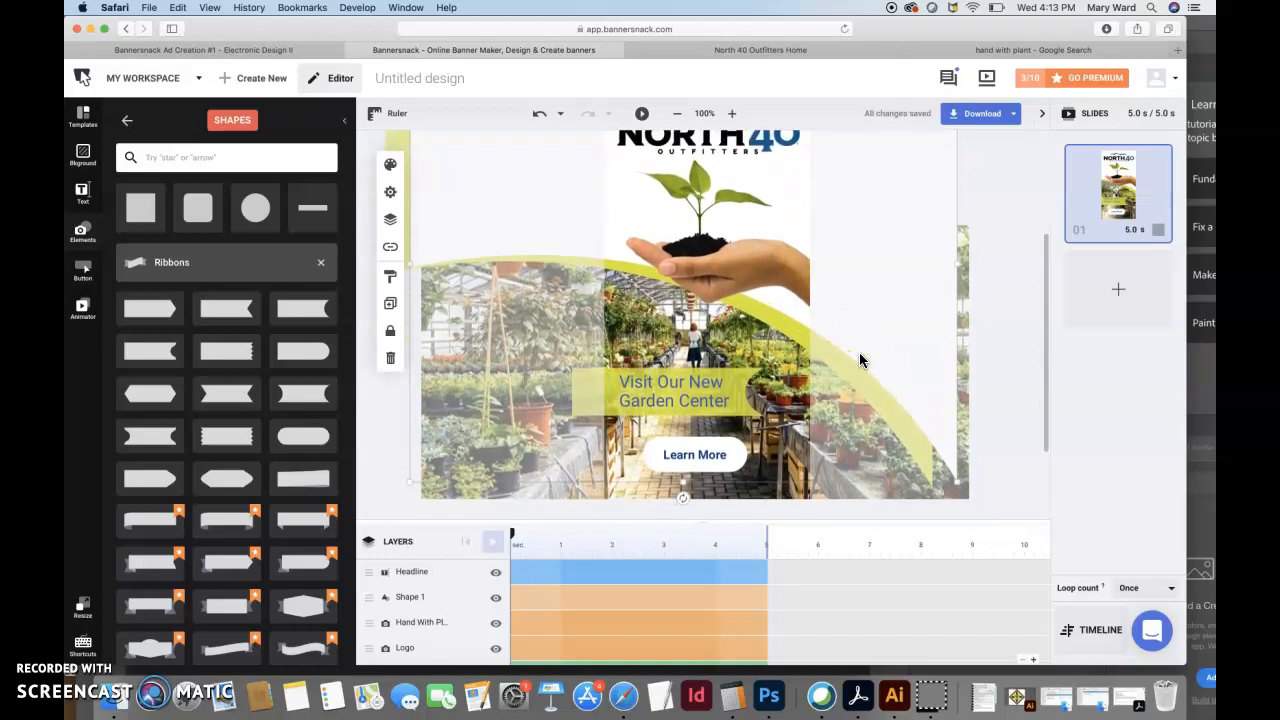
{"action": "left_click_drag", "start_coordinate": [694, 477], "coordinate": [719, 470]}
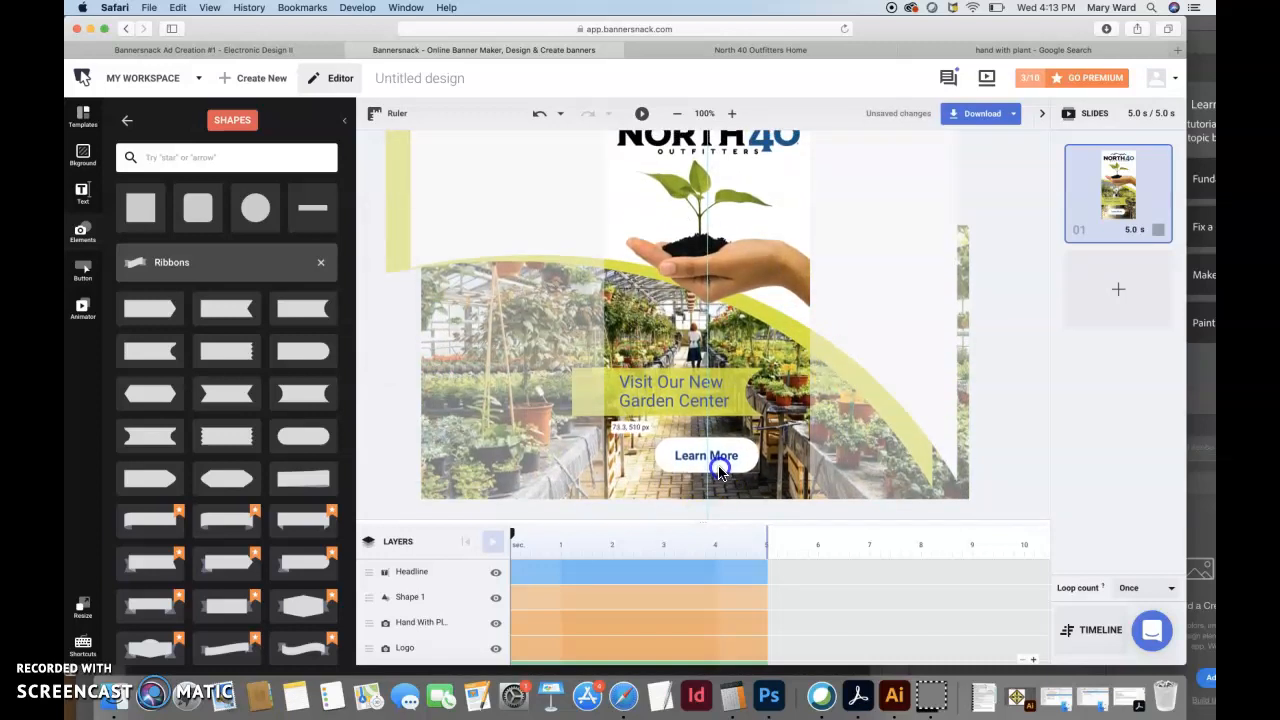
{"action": "left_click_drag", "start_coordinate": [719, 472], "coordinate": [719, 473]}
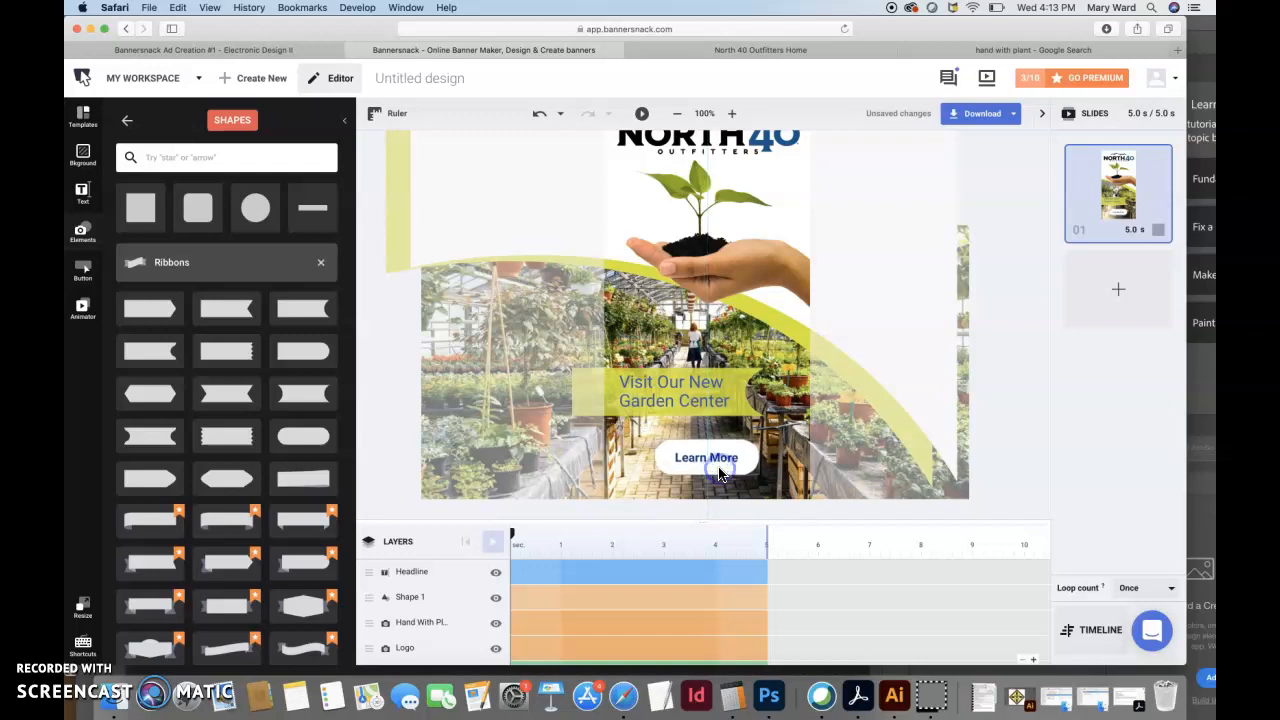
{"action": "left_click", "coordinate": [933, 385]}
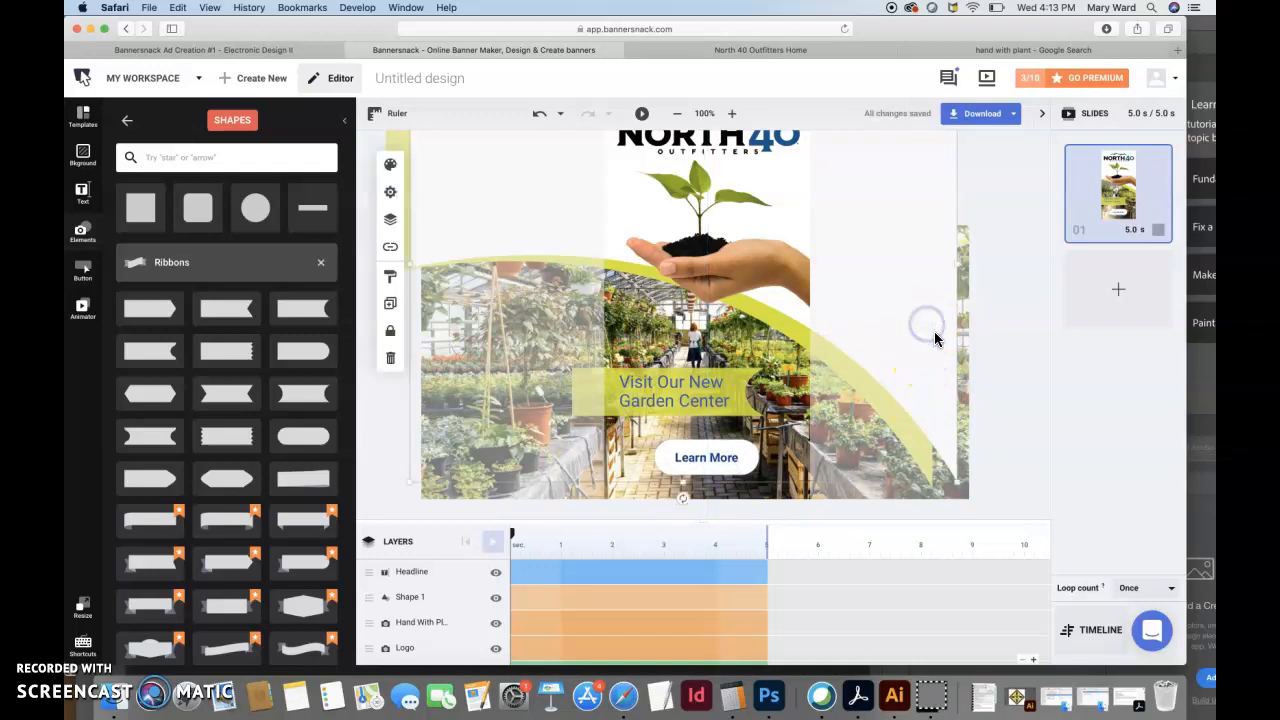
- Shift the greenhouse background photo slightly to the right, keeping its lower edge aligned with the banner
{"action": "left_click_drag", "start_coordinate": [854, 497], "coordinate": [868, 495]}
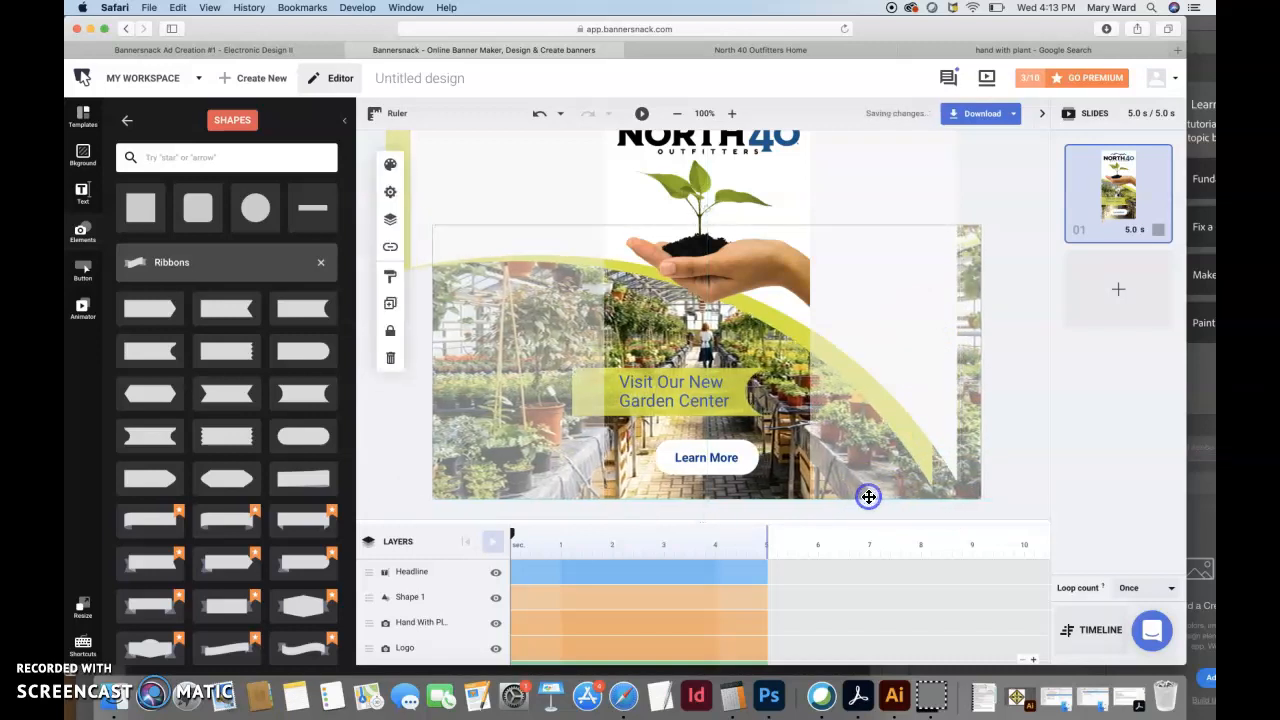
{"action": "left_click", "coordinate": [1021, 473]}
{"action": "scroll", "coordinate": [1020, 467], "scroll_direction": "up", "scroll_amount": 2}
{"action": "scroll", "coordinate": [1020, 467], "scroll_direction": "down", "scroll_amount": 2}
{"action": "left_click", "coordinate": [723, 348]}
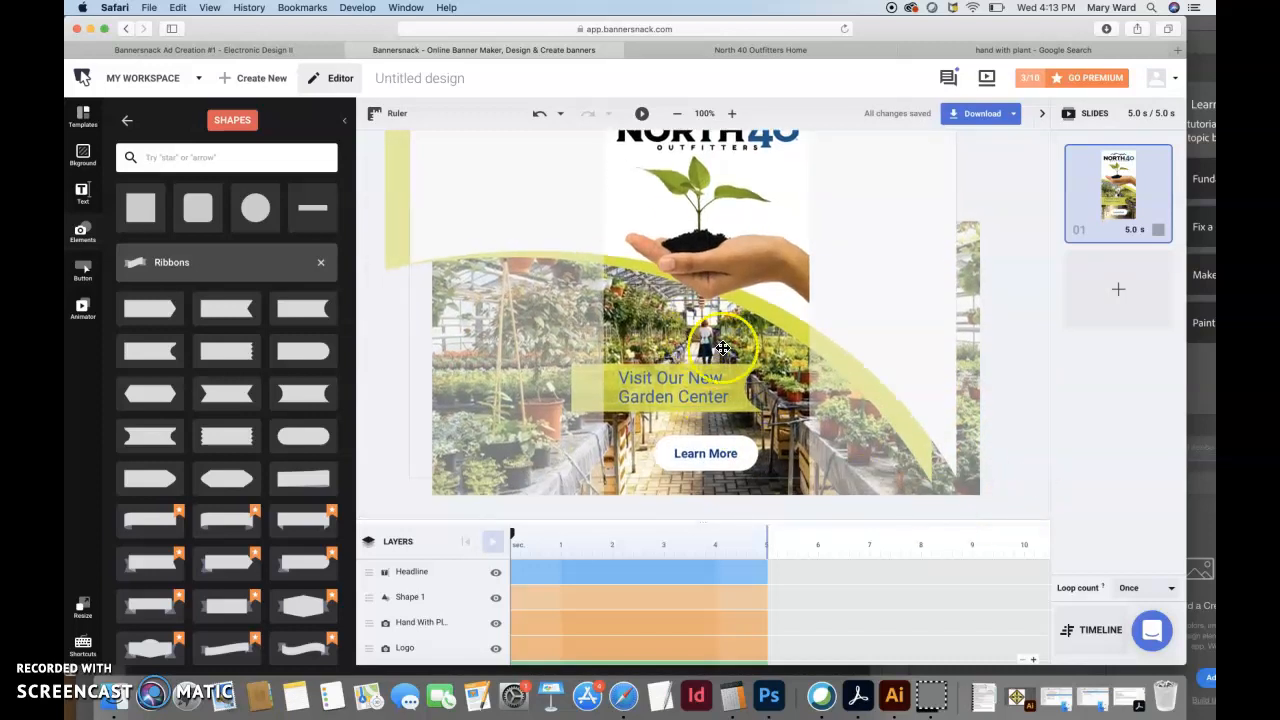
- Nudge the Visit Our New Garden Center headline very slightly left on the ribbon
{"action": "left_click", "coordinate": [700, 396]}
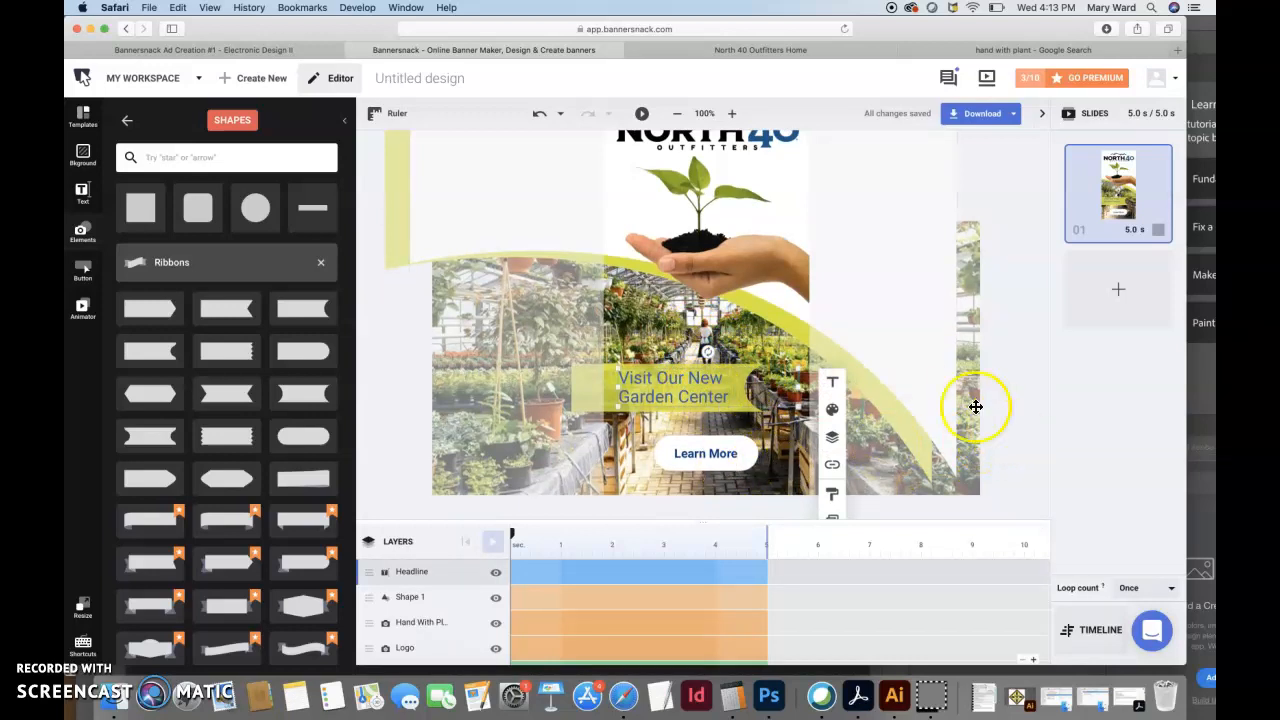
{"action": "scroll", "coordinate": [965, 396], "scroll_direction": "up", "scroll_amount": 2}
{"action": "scroll", "coordinate": [965, 396], "scroll_direction": "up", "scroll_amount": 1}
{"action": "scroll", "coordinate": [965, 396], "scroll_direction": "down", "scroll_amount": 1}
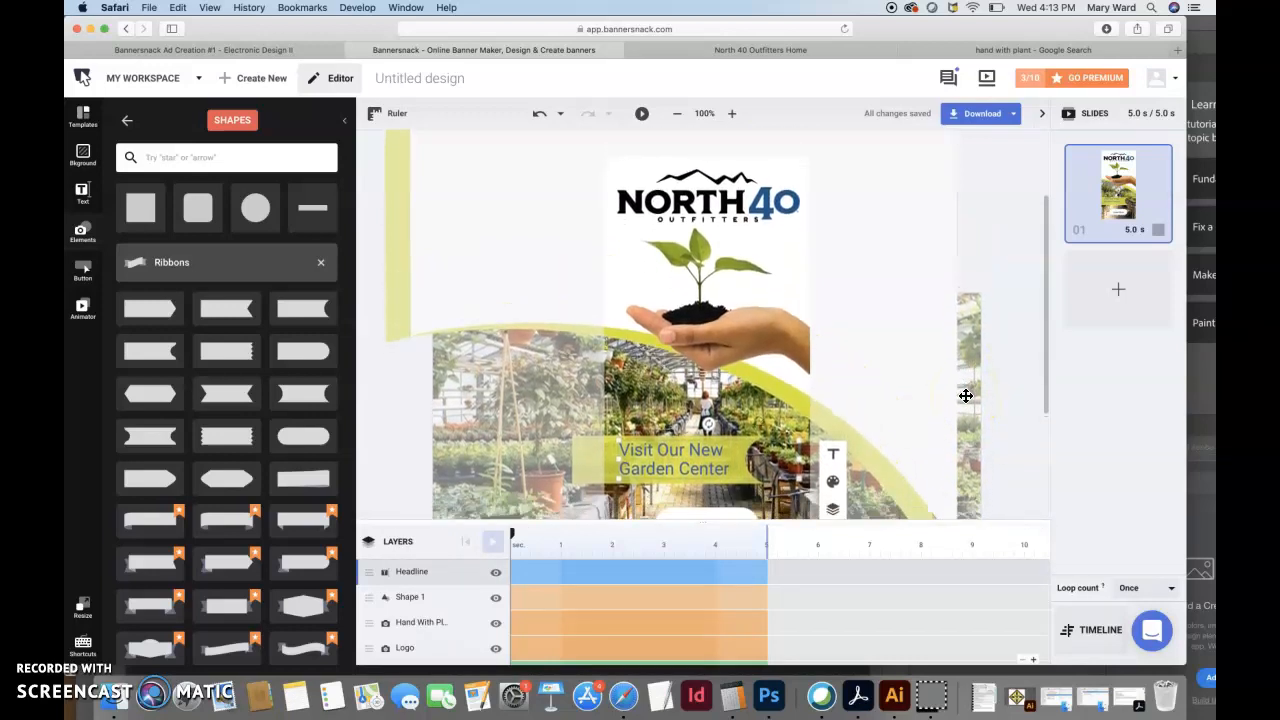
{"action": "scroll", "coordinate": [965, 396], "scroll_direction": "down", "scroll_amount": 1}
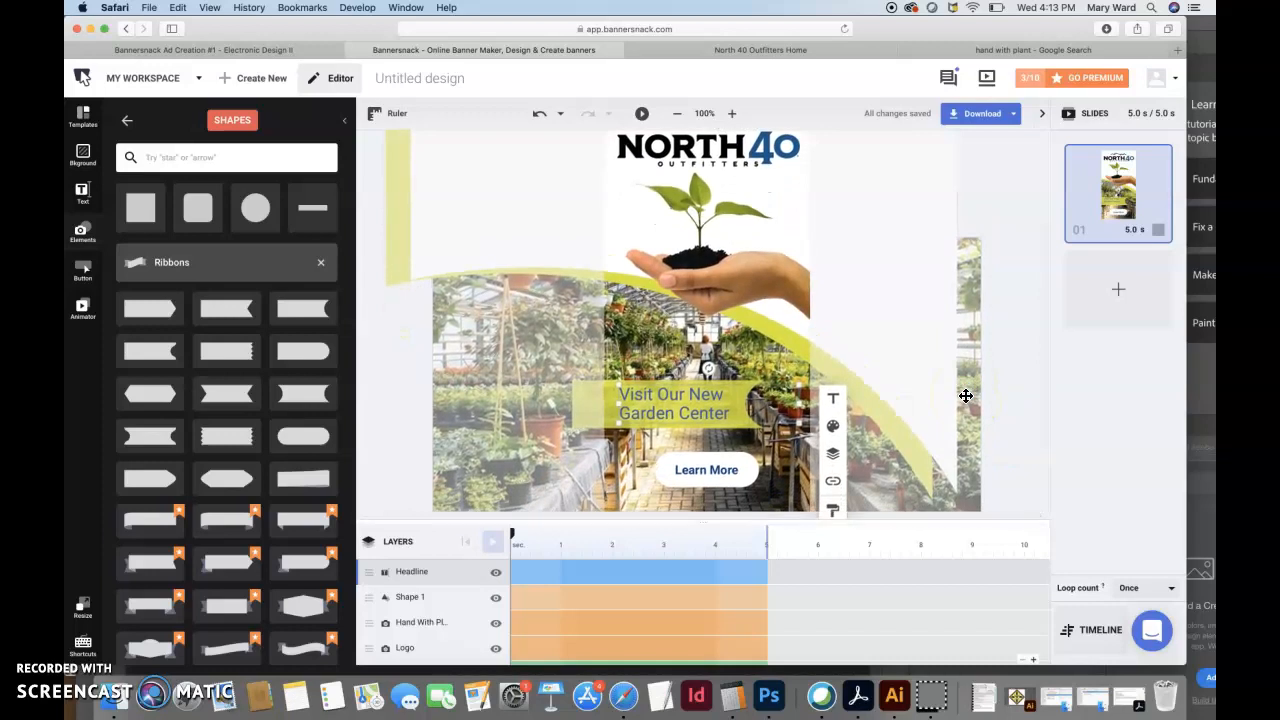
{"action": "scroll", "coordinate": [965, 396], "scroll_direction": "down", "scroll_amount": 1}
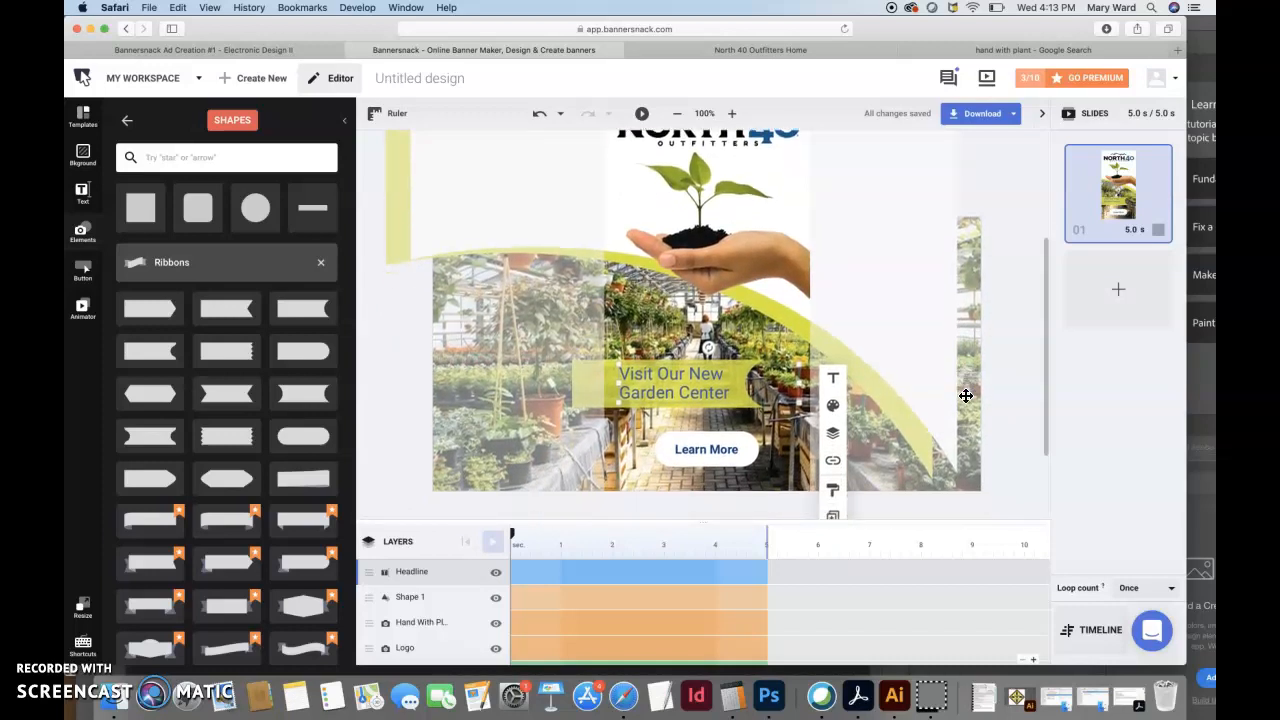
{"action": "left_click_drag", "start_coordinate": [615, 383], "coordinate": [658, 366]}
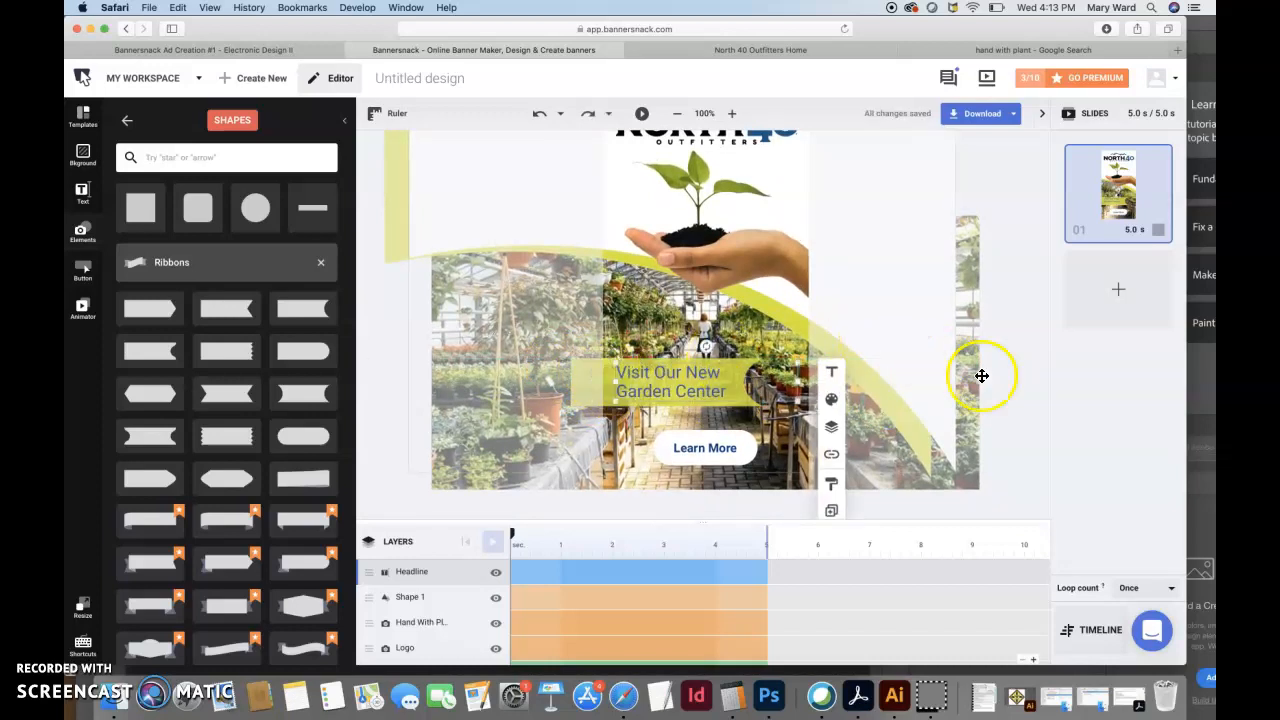
{"action": "left_click", "coordinate": [1020, 398]}
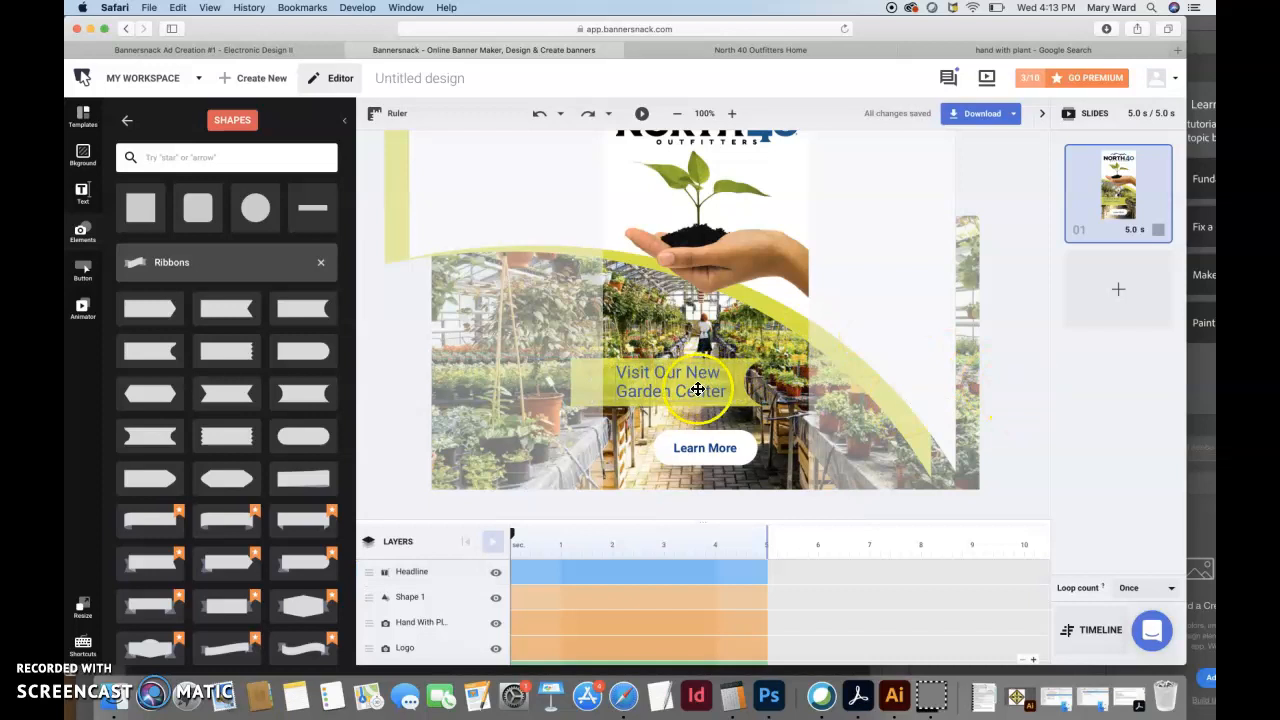
{"action": "scroll", "coordinate": [1005, 398], "scroll_direction": "up", "scroll_amount": 2}
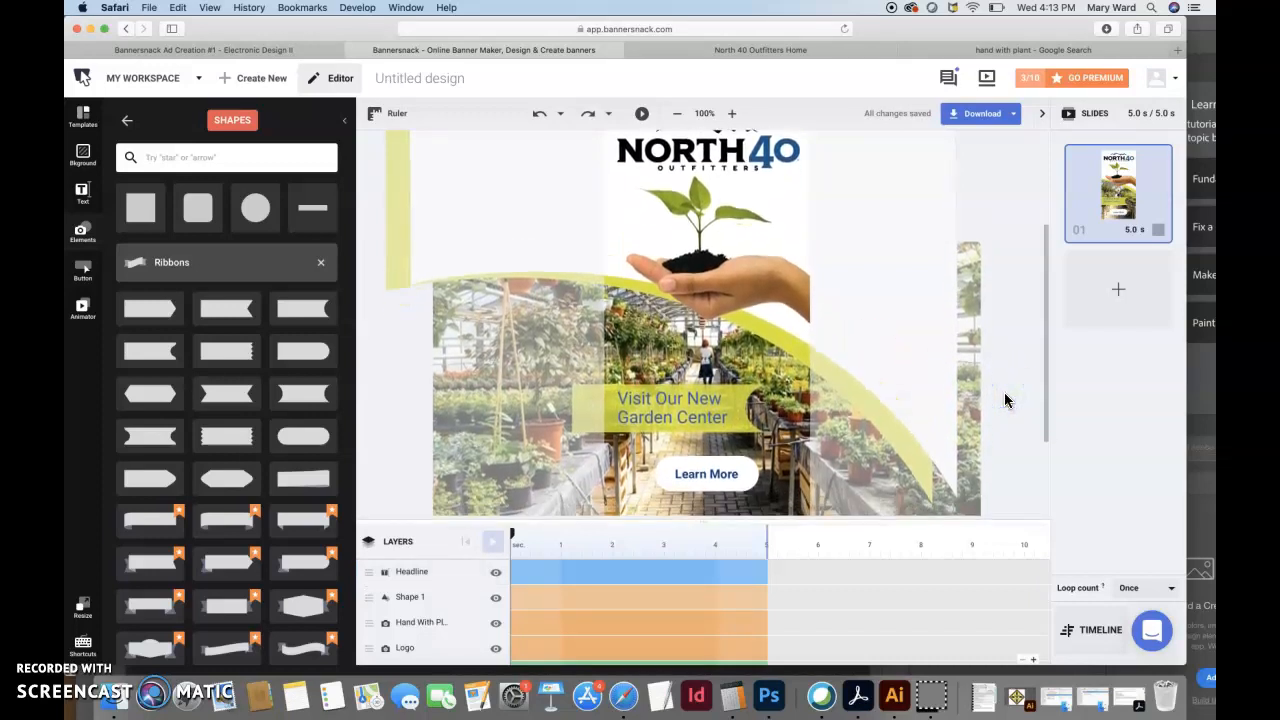
{"action": "scroll", "coordinate": [1005, 400], "scroll_direction": "up", "scroll_amount": 1}
{"action": "scroll", "coordinate": [1004, 392], "scroll_direction": "down", "scroll_amount": 2}
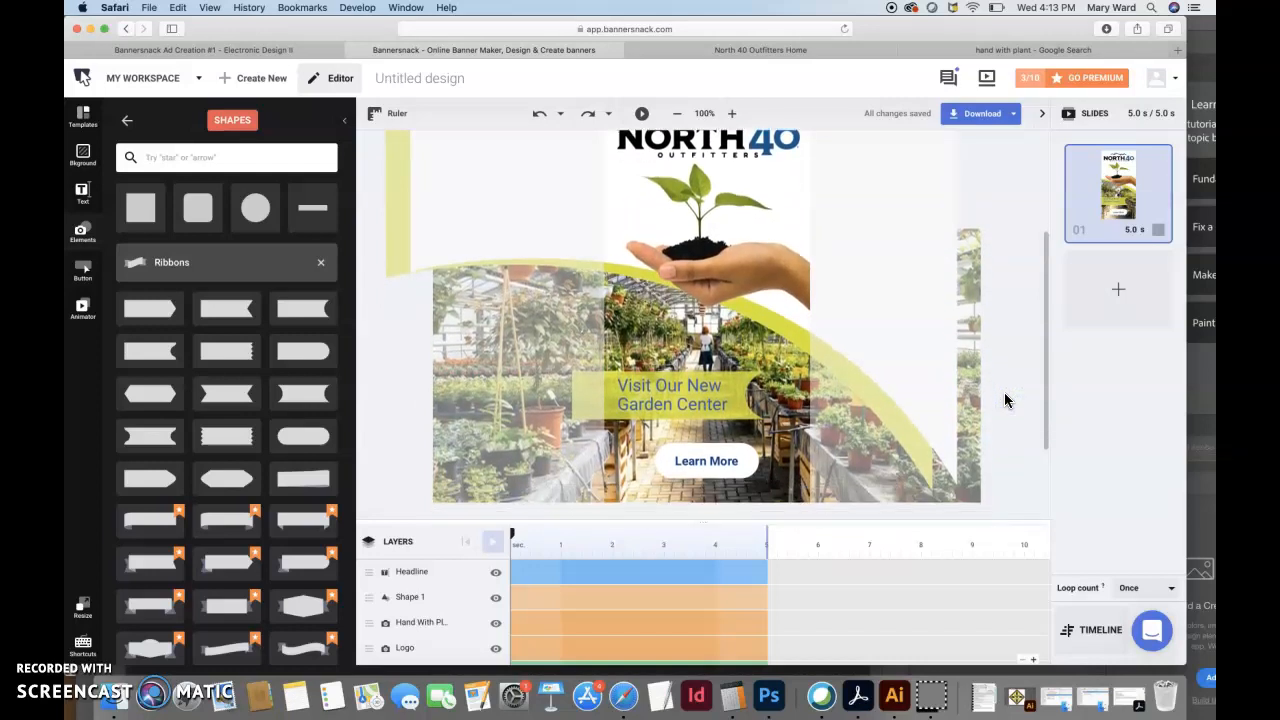
- Try a gradient fill and no fill on the Learn More button, and restore its solid white fill
{"action": "left_click", "coordinate": [745, 449]}
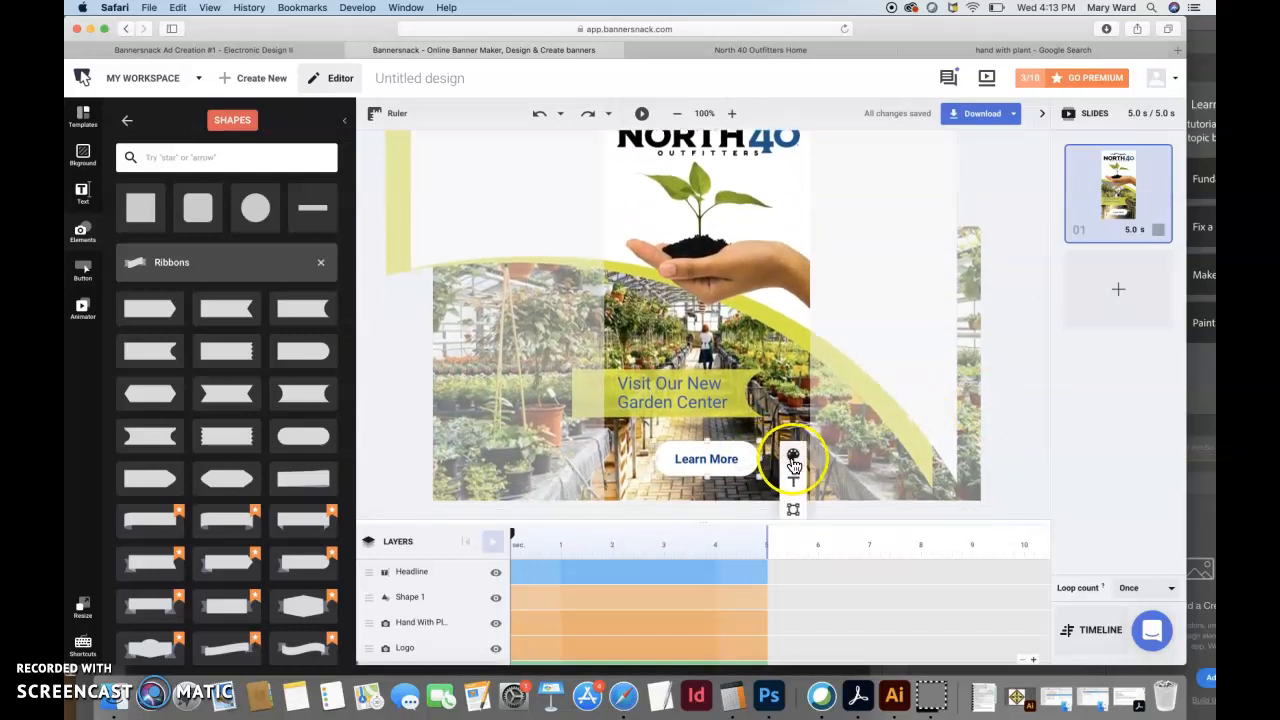
{"action": "left_click", "coordinate": [793, 458]}
{"action": "scroll", "coordinate": [846, 486], "scroll_direction": "down", "scroll_amount": 3}
{"action": "left_click", "coordinate": [866, 405]}
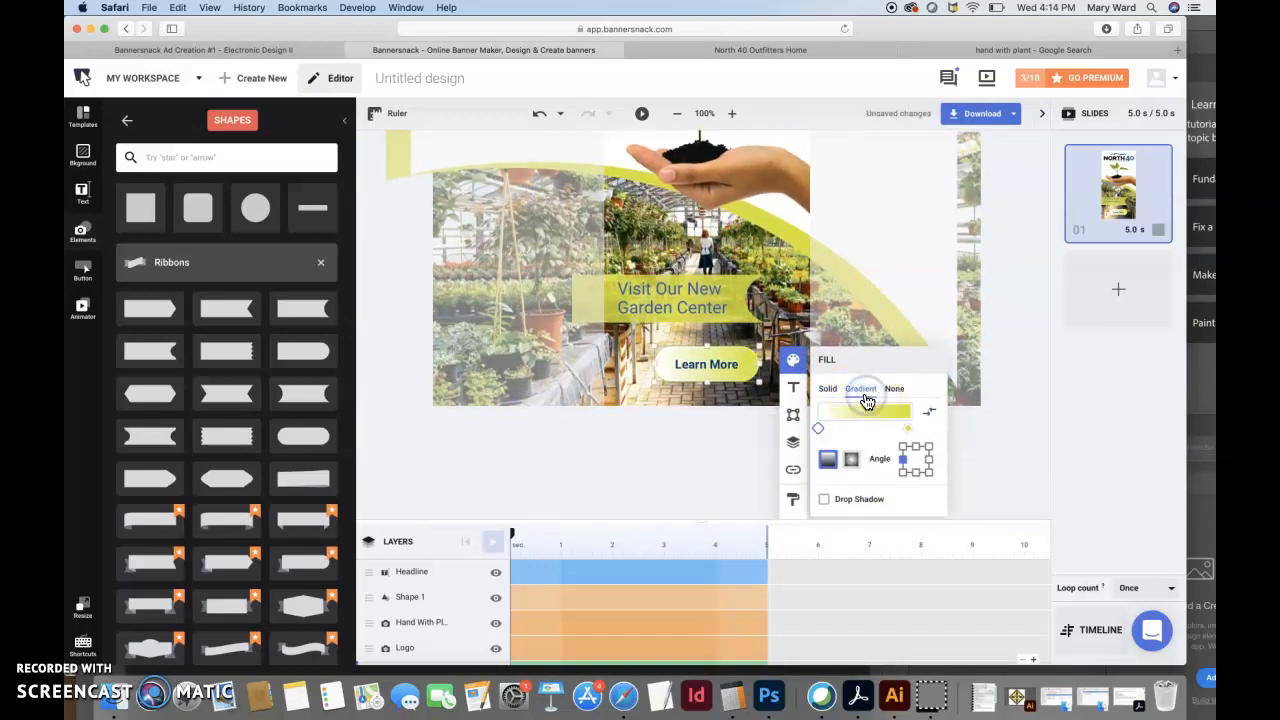
{"action": "left_click", "coordinate": [895, 390]}
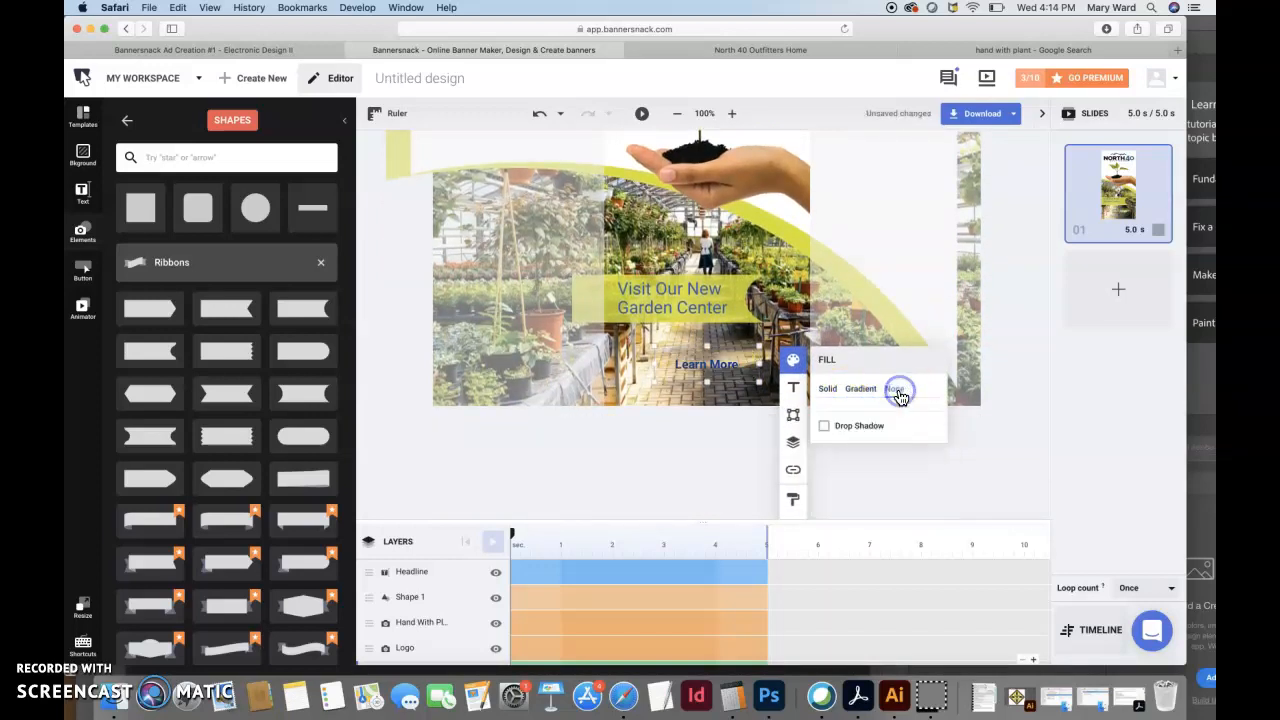
{"action": "left_click", "coordinate": [830, 392]}
- Add a drop shadow to the Learn More button and set its color to the yellow-green #d5e60b
{"action": "left_click", "coordinate": [822, 449]}
{"action": "left_click", "coordinate": [935, 445]}
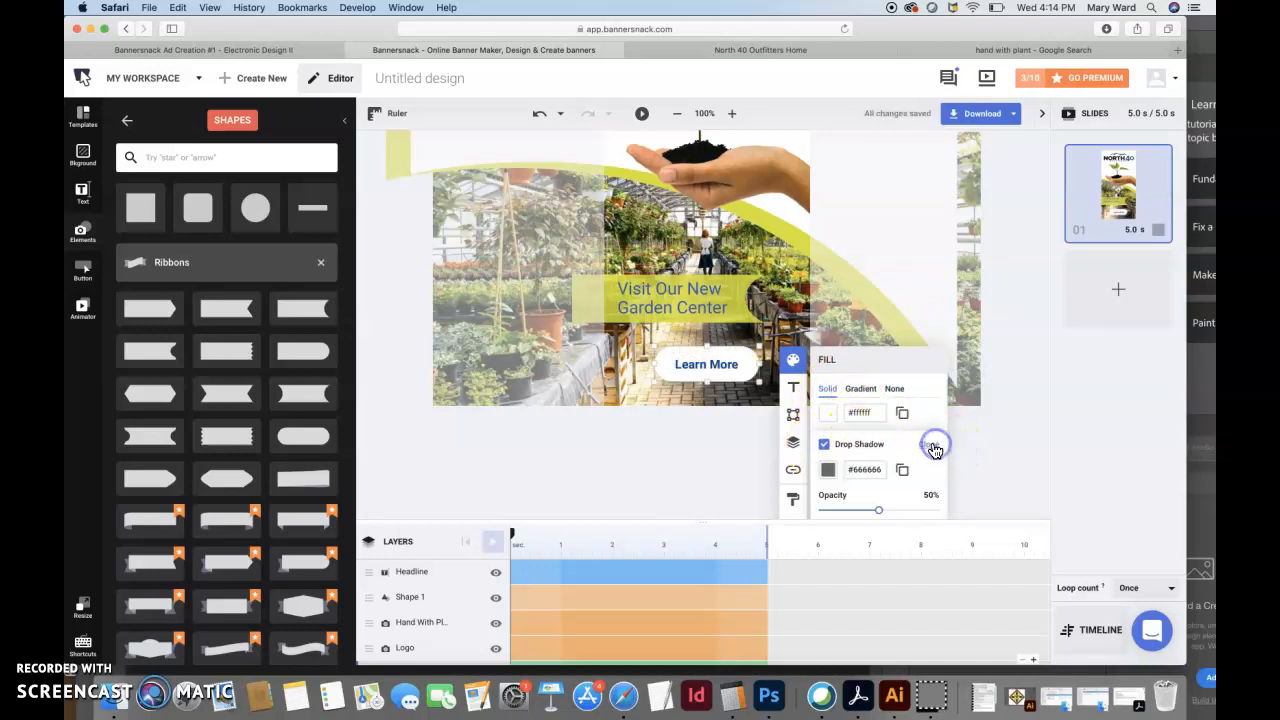
{"action": "scroll", "coordinate": [886, 491], "scroll_direction": "down", "scroll_amount": 3}
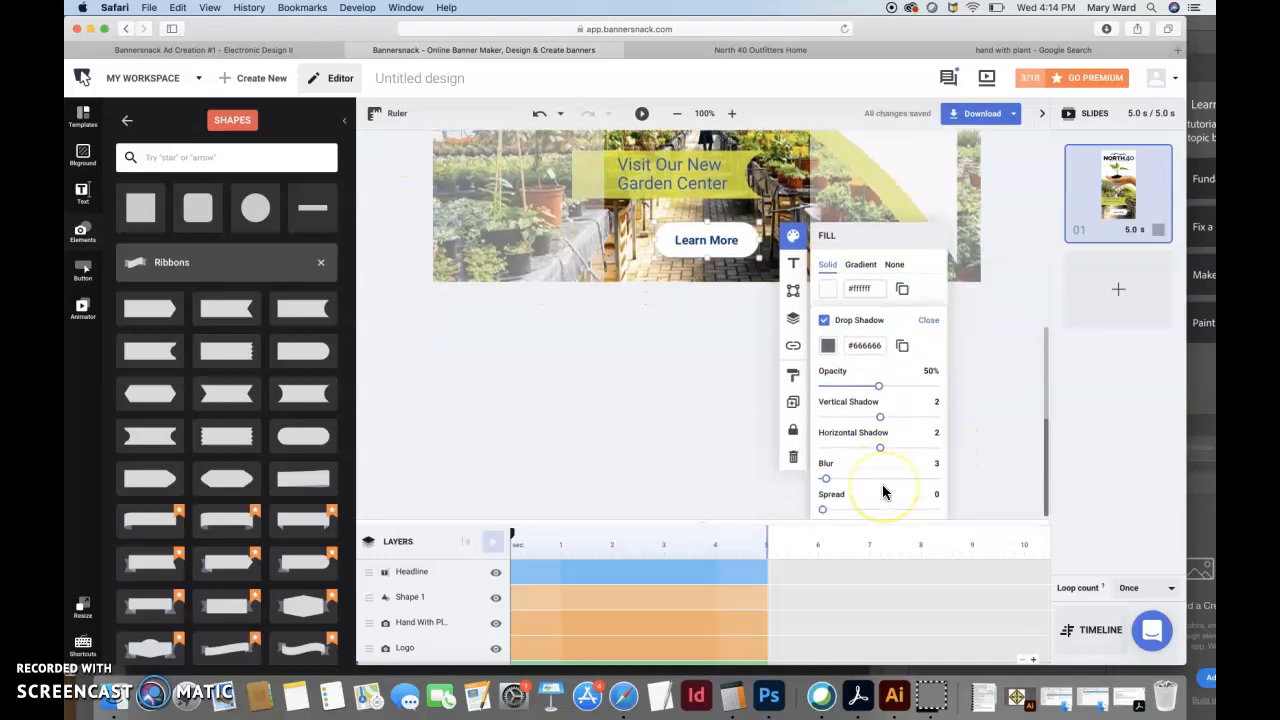
{"action": "left_click", "coordinate": [828, 341]}
{"action": "left_click", "coordinate": [998, 428]}
{"action": "left_click", "coordinate": [991, 355]}
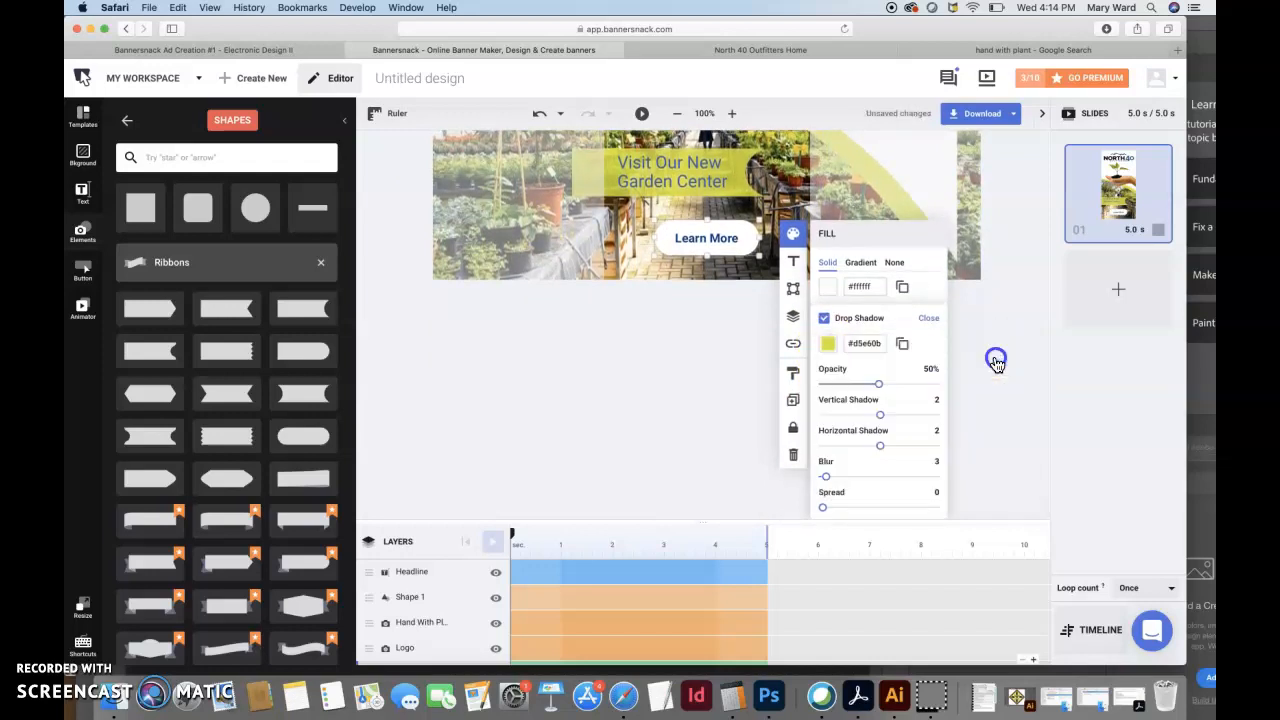
- Set the button shadow to 81% opacity, vertical 0, horizontal -1, blur 11 and spread 5, and close its settings
{"action": "left_click_drag", "start_coordinate": [876, 393], "coordinate": [880, 425]}
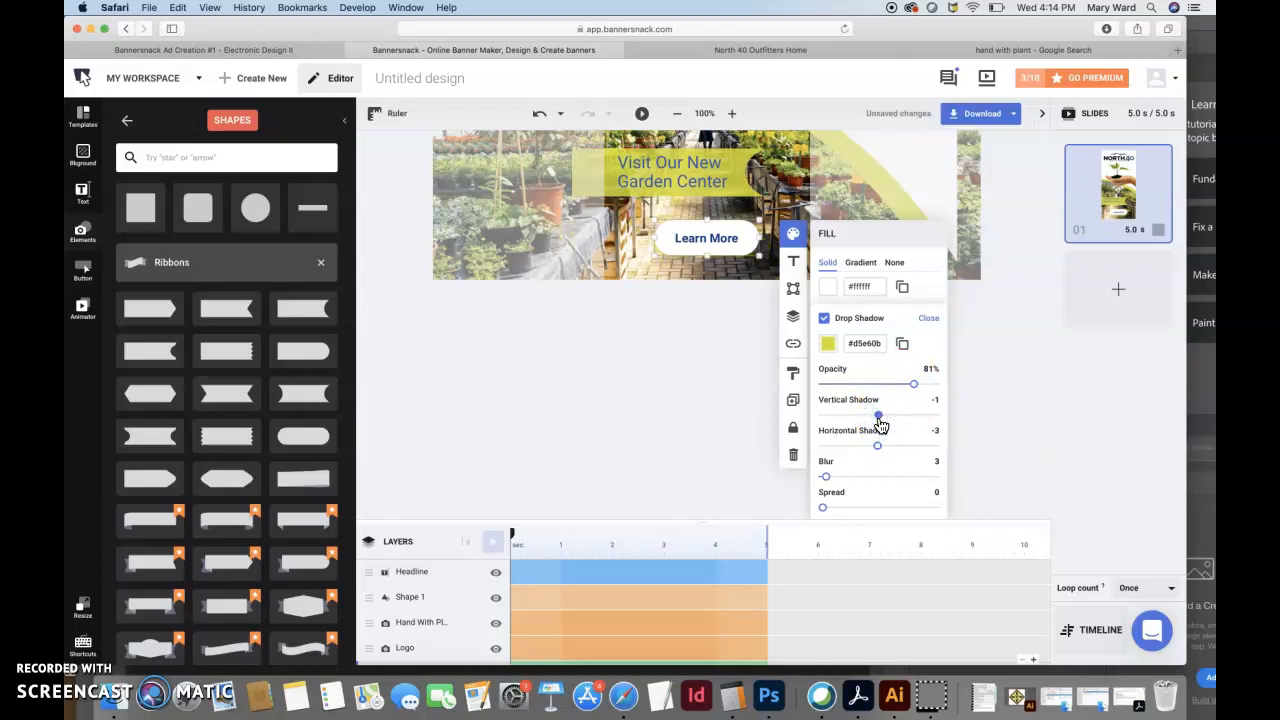
{"action": "left_click_drag", "start_coordinate": [824, 508], "coordinate": [831, 510]}
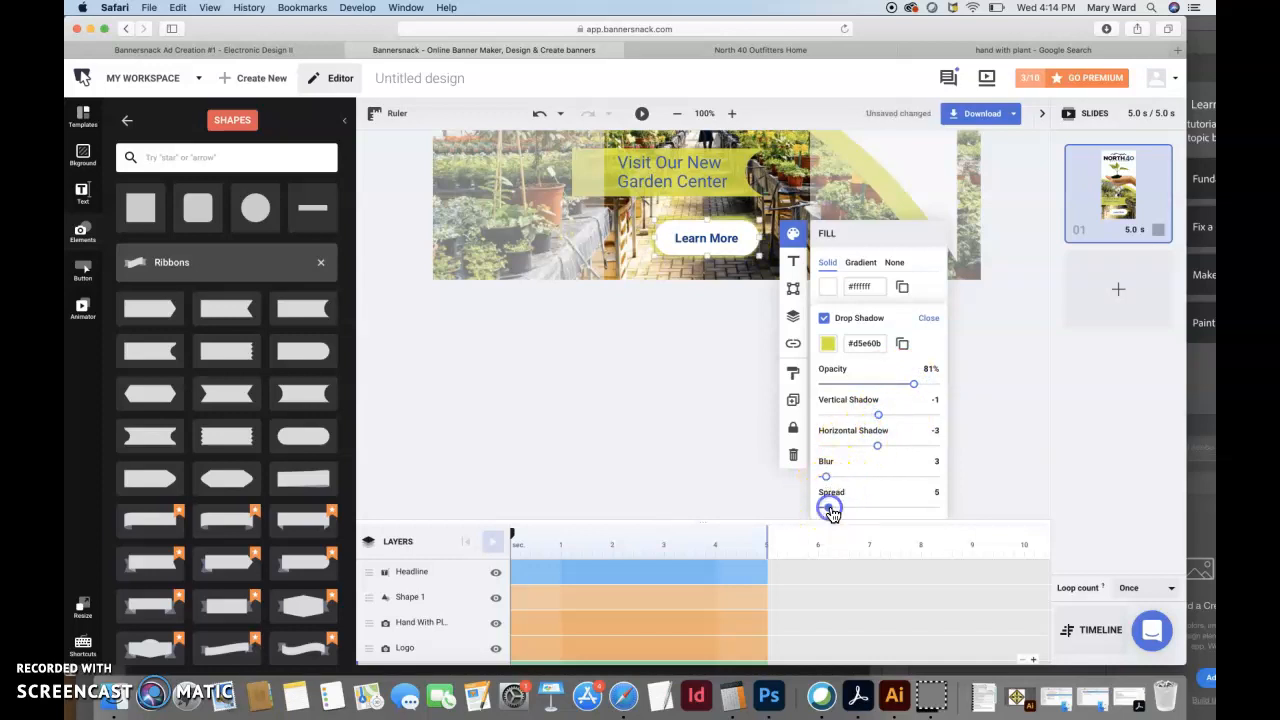
{"action": "left_click_drag", "start_coordinate": [871, 421], "coordinate": [880, 420]}
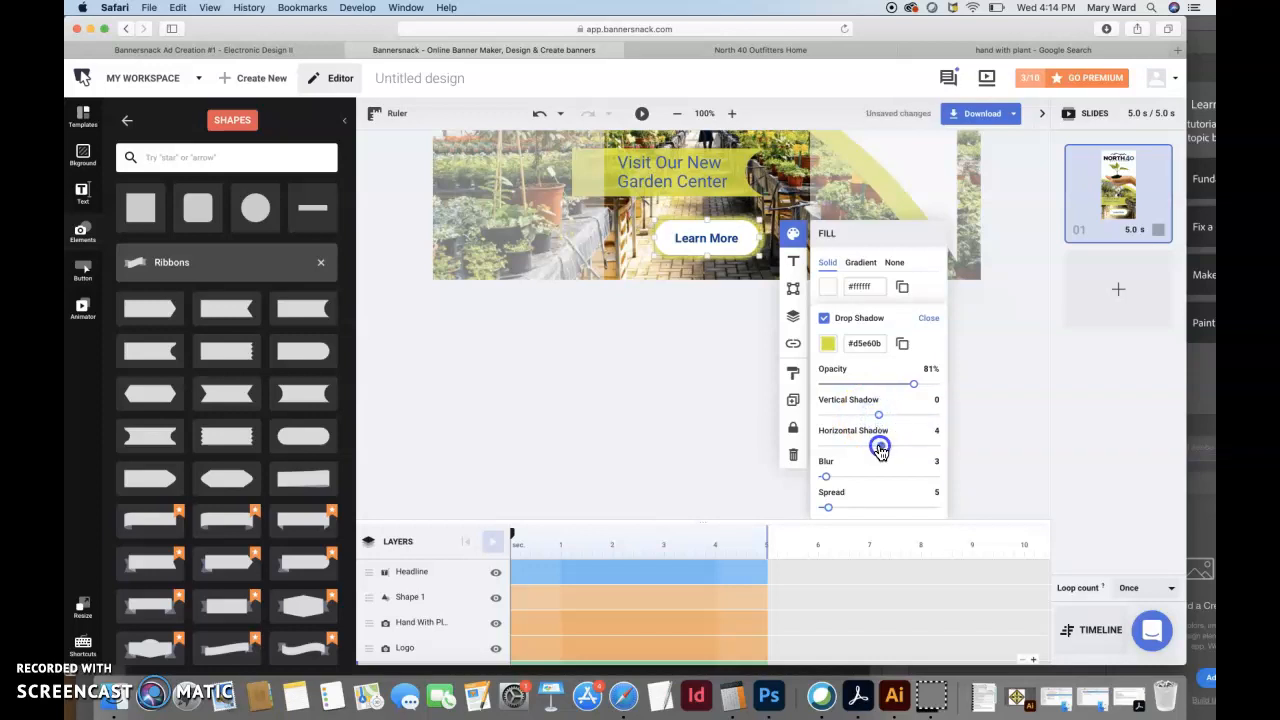
{"action": "left_click_drag", "start_coordinate": [880, 450], "coordinate": [837, 479]}
{"action": "left_click", "coordinate": [846, 506]}
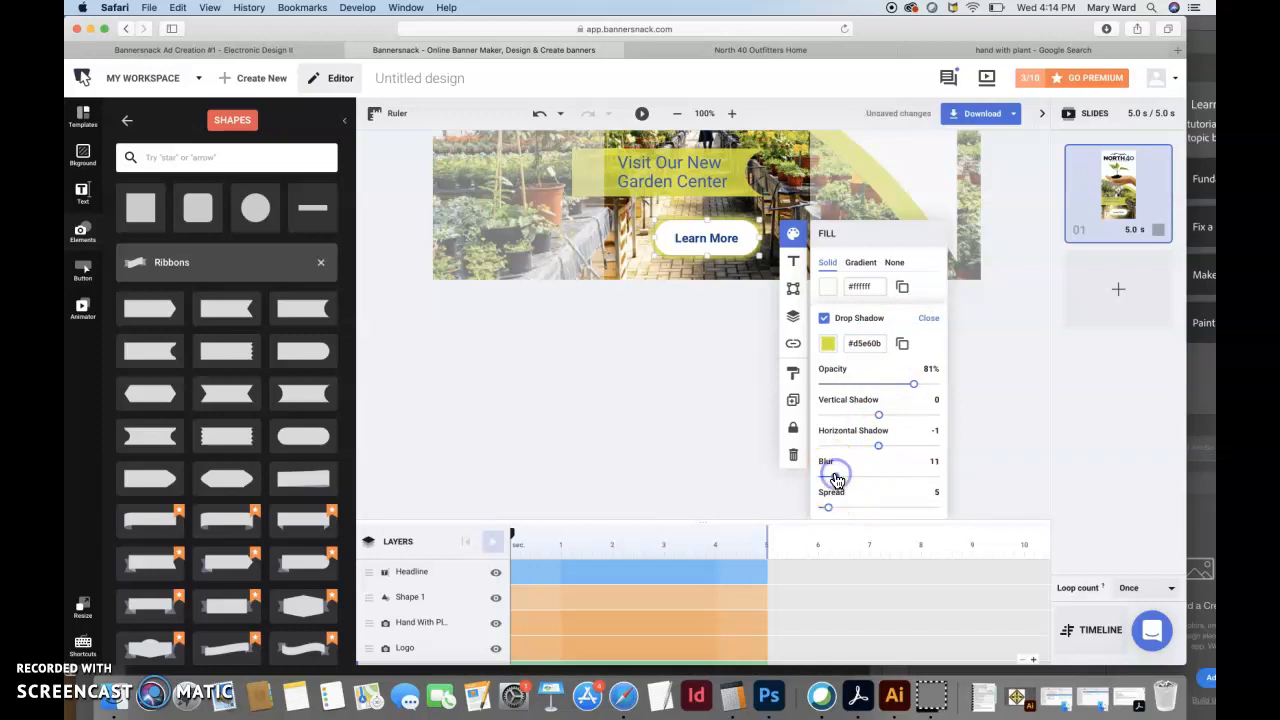
{"action": "left_click", "coordinate": [962, 447]}
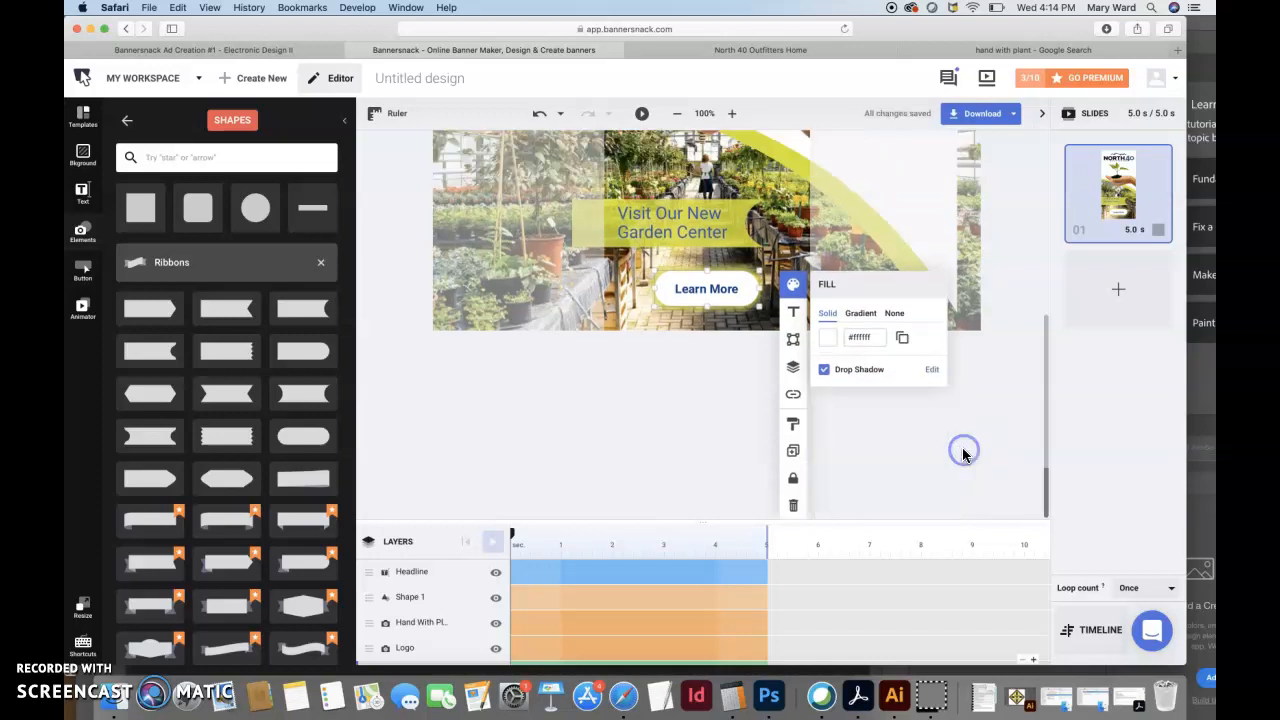
{"action": "left_click", "coordinate": [794, 289]}
{"action": "left_click", "coordinate": [711, 403]}
{"action": "scroll", "coordinate": [728, 460], "scroll_direction": "up", "scroll_amount": 5}
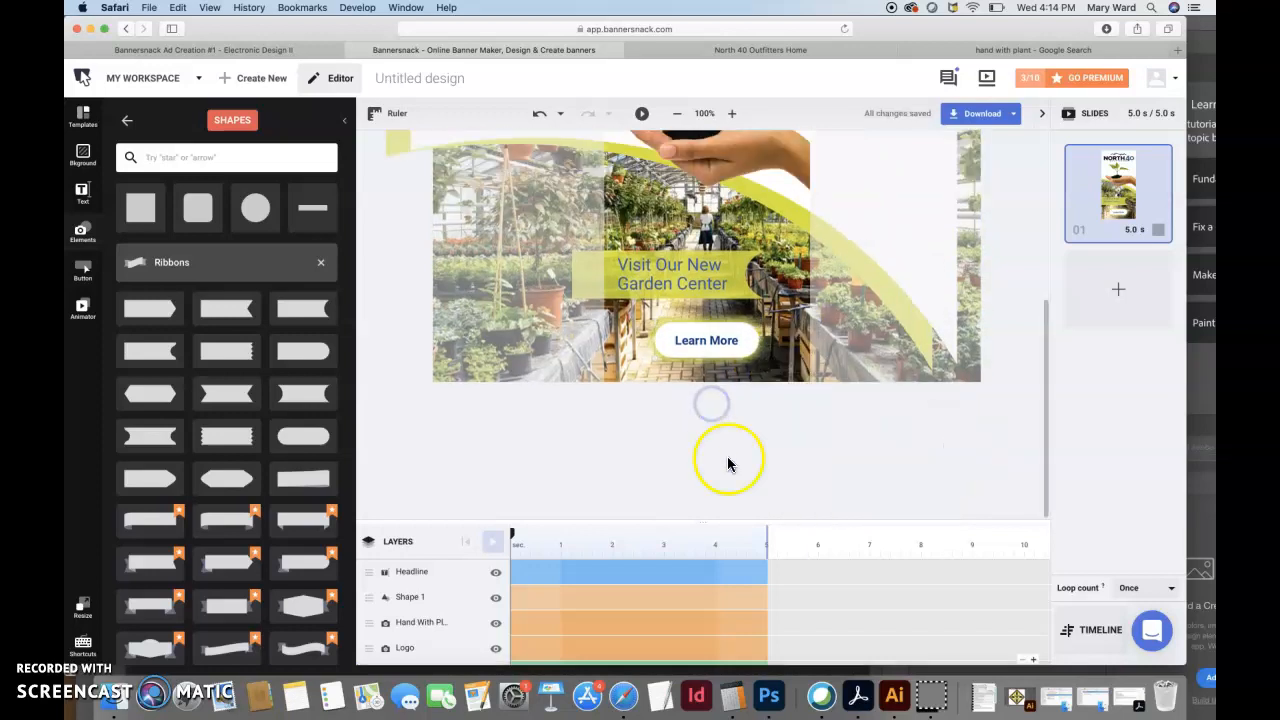
{"action": "scroll", "coordinate": [727, 456], "scroll_direction": "down", "scroll_amount": 1}
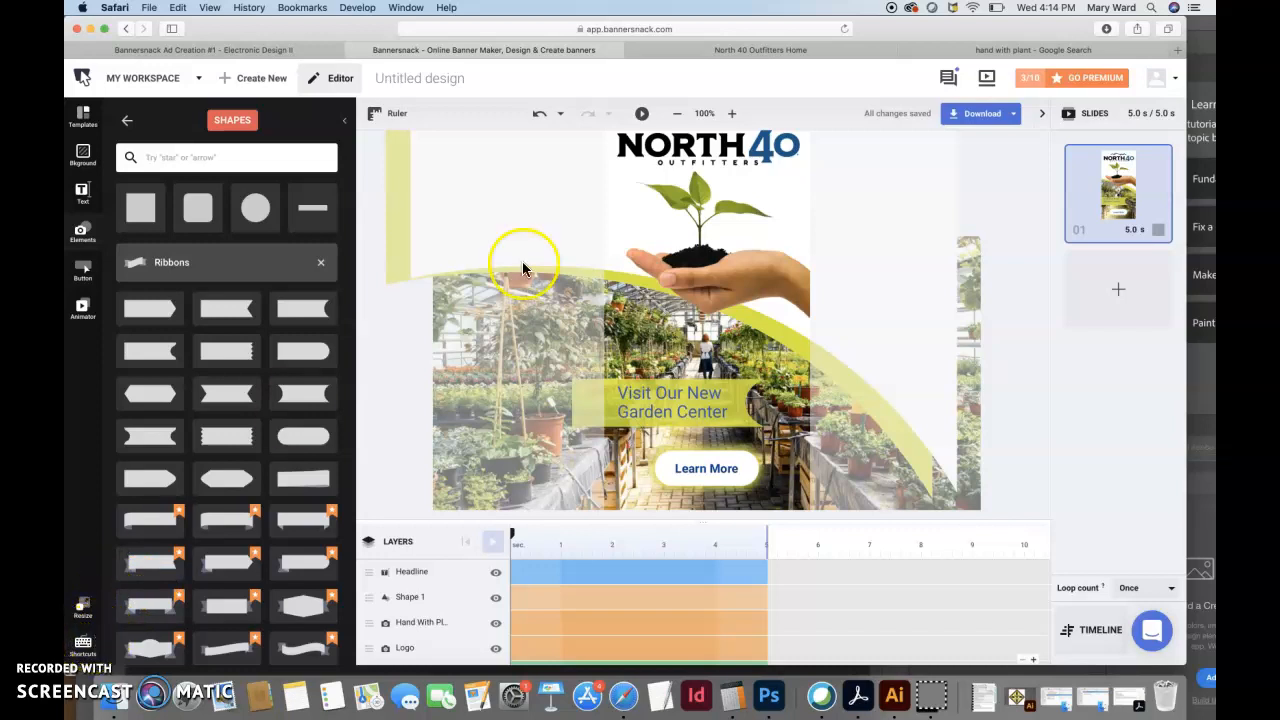
{"action": "scroll", "coordinate": [807, 316], "scroll_direction": "up", "scroll_amount": 3}
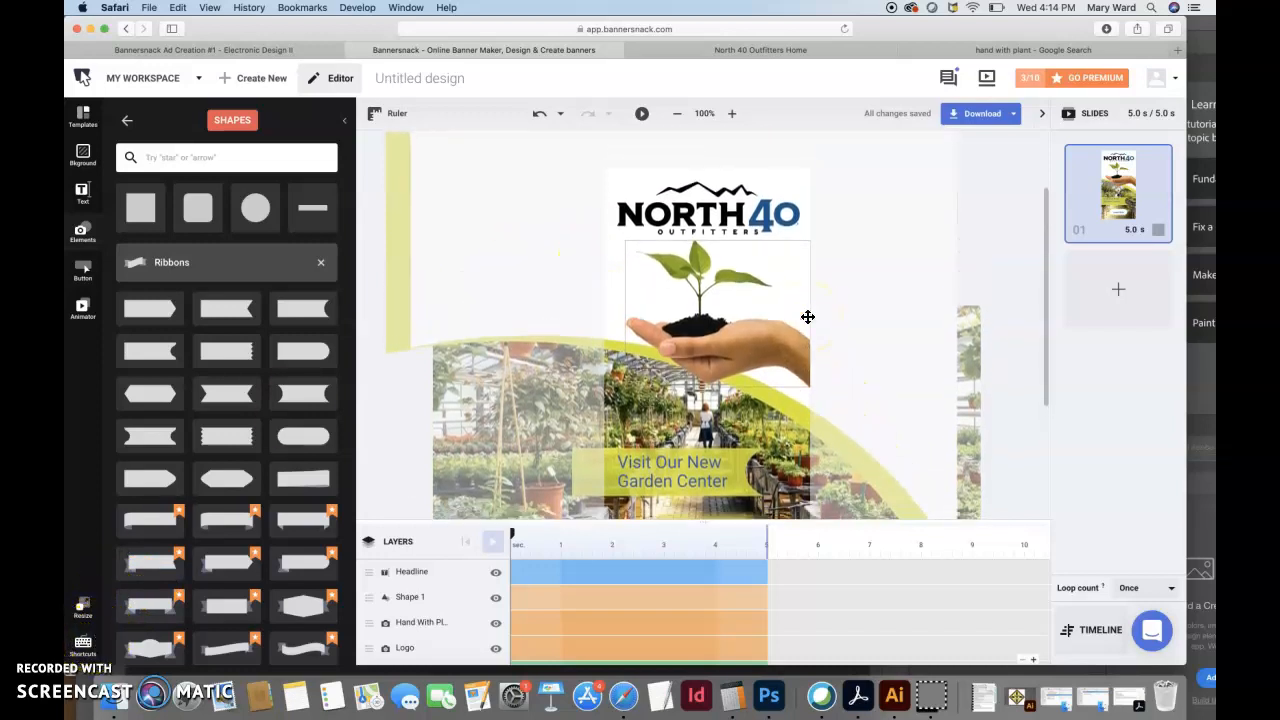
{"action": "scroll", "coordinate": [863, 349], "scroll_direction": "down", "scroll_amount": 5}
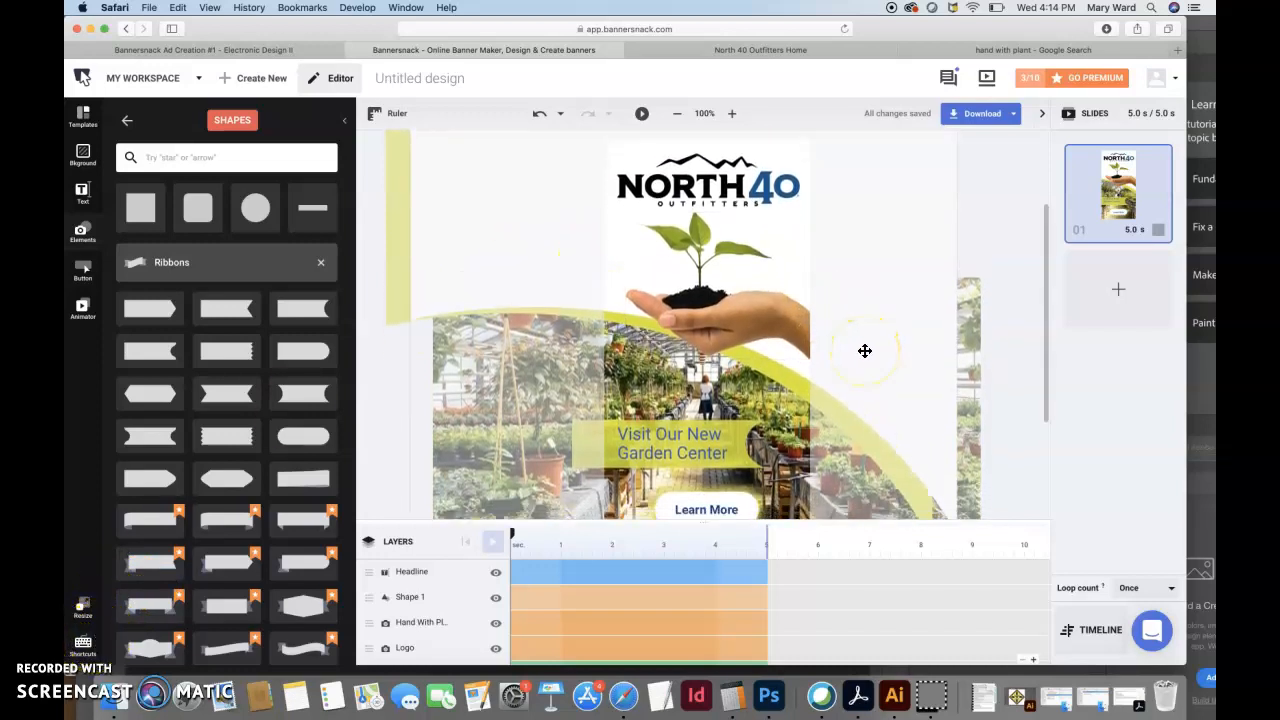
{"action": "scroll", "coordinate": [865, 351], "scroll_direction": "down", "scroll_amount": 1}
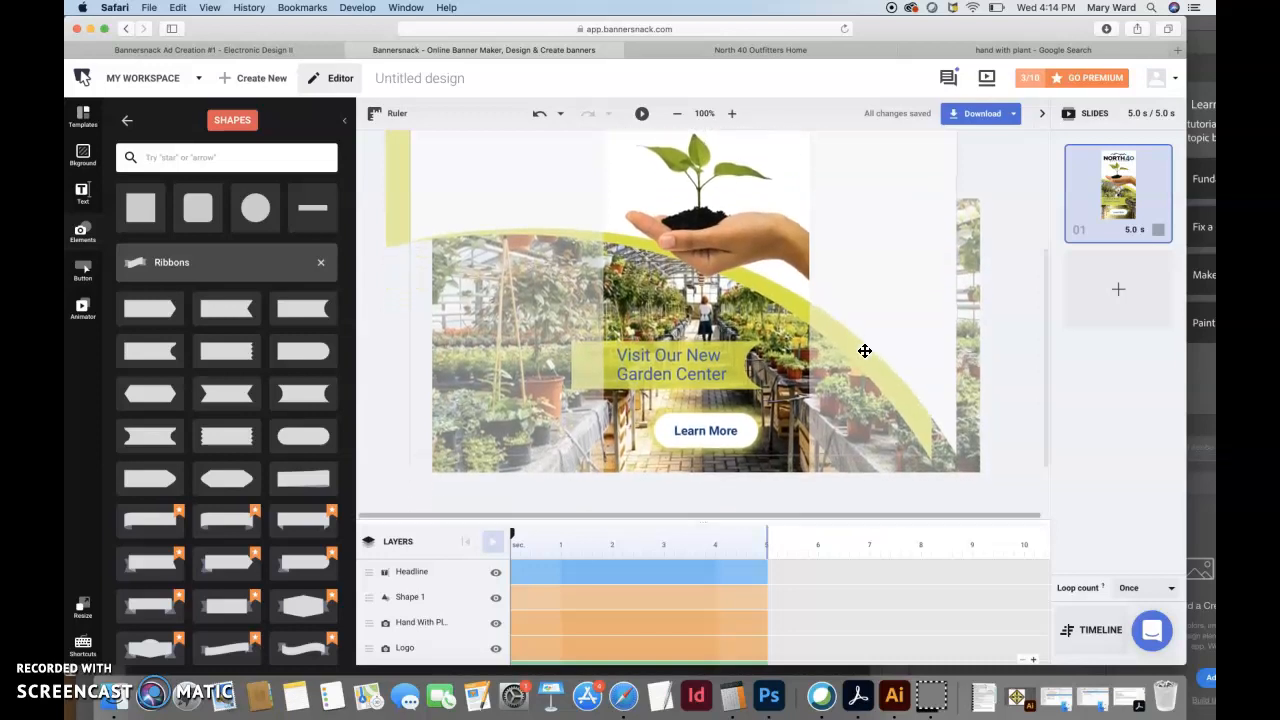